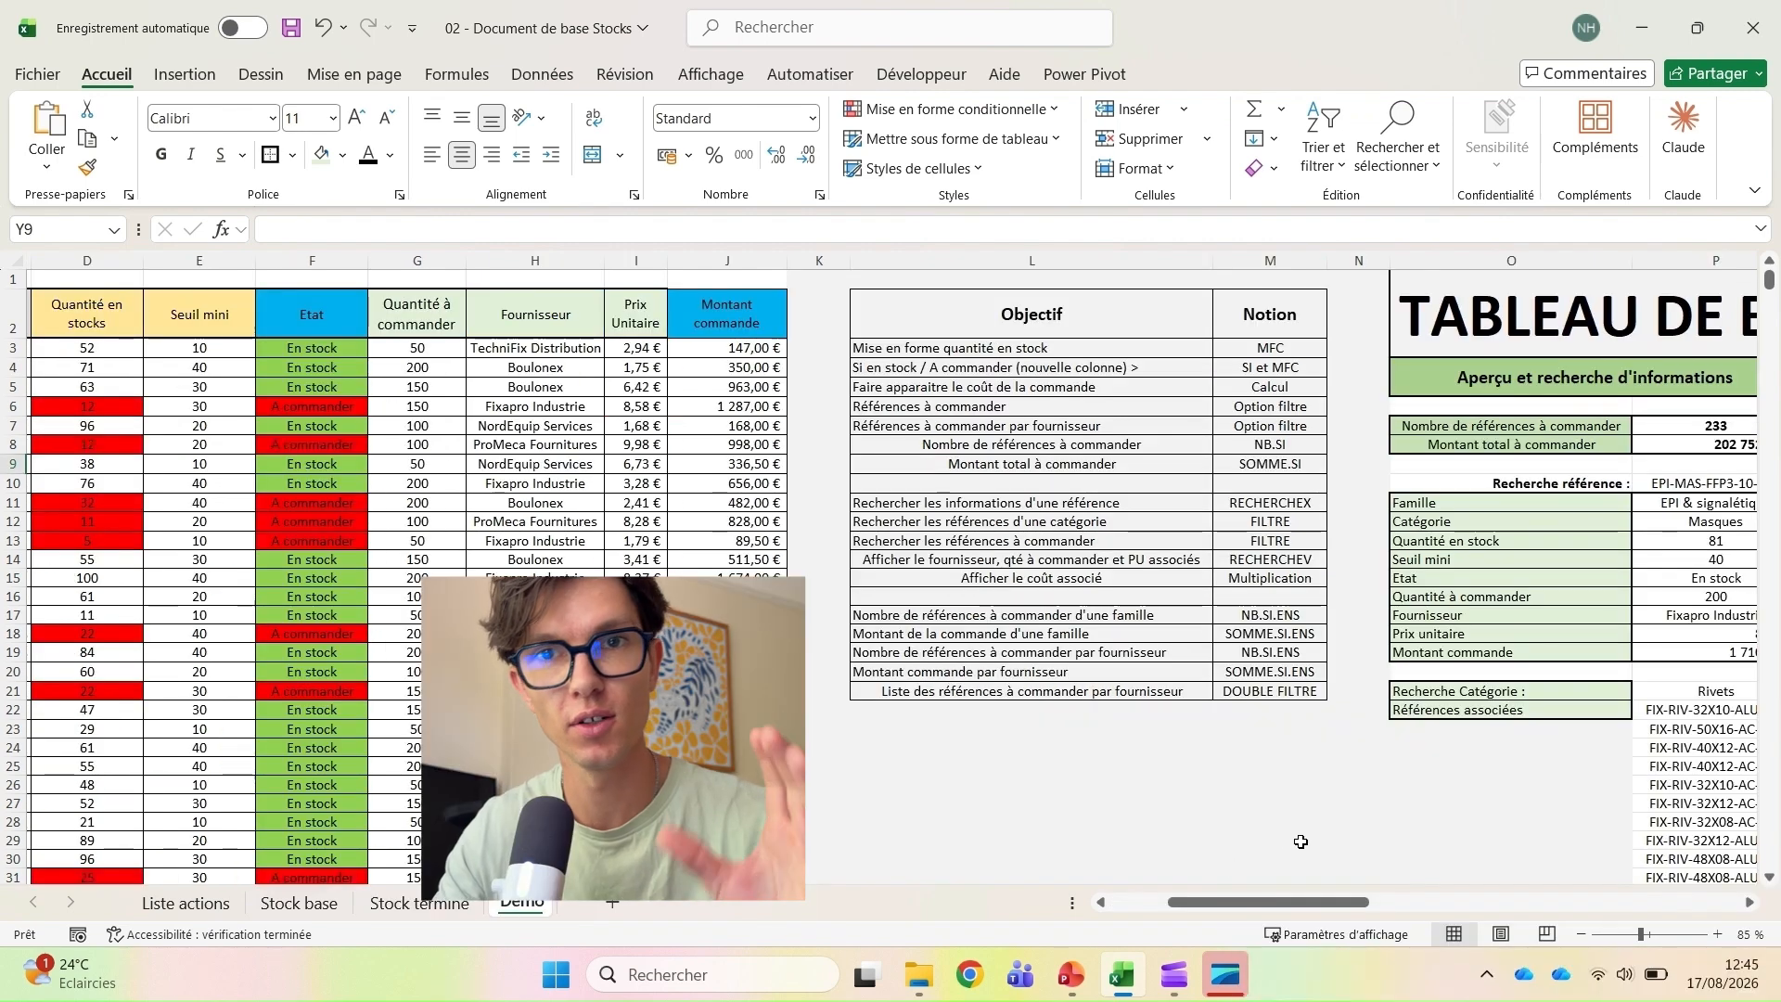
click(1157, 615)
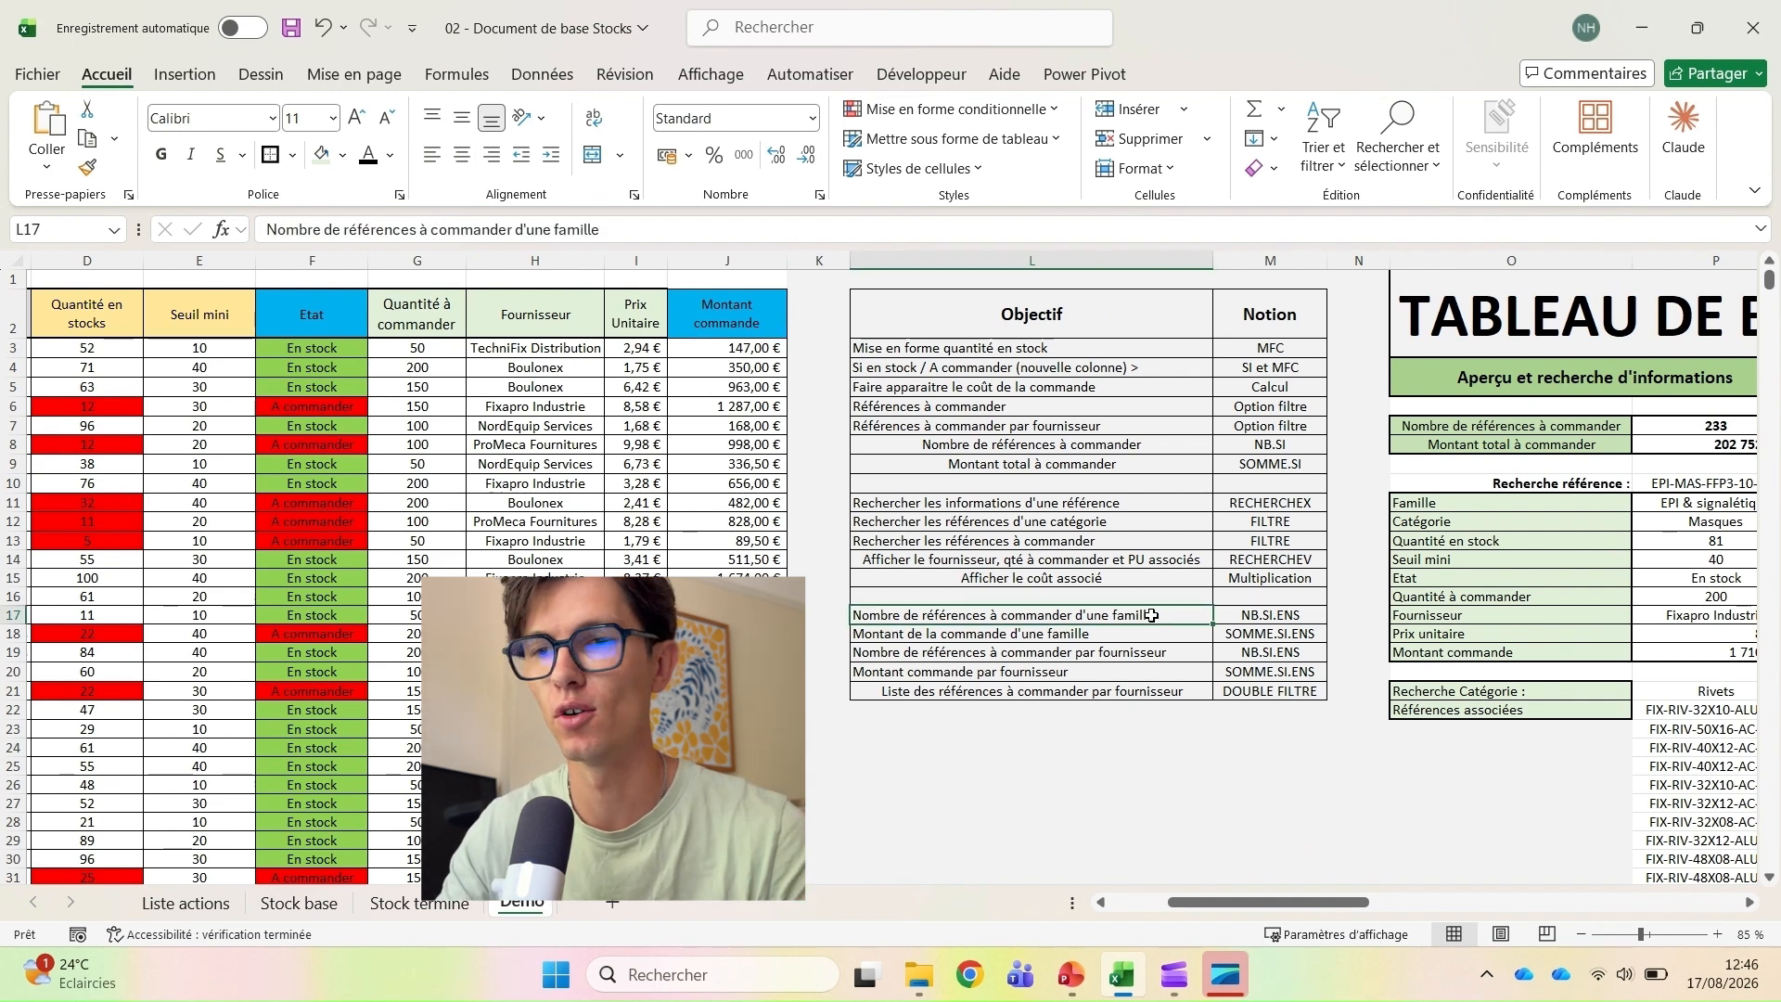
click(1146, 636)
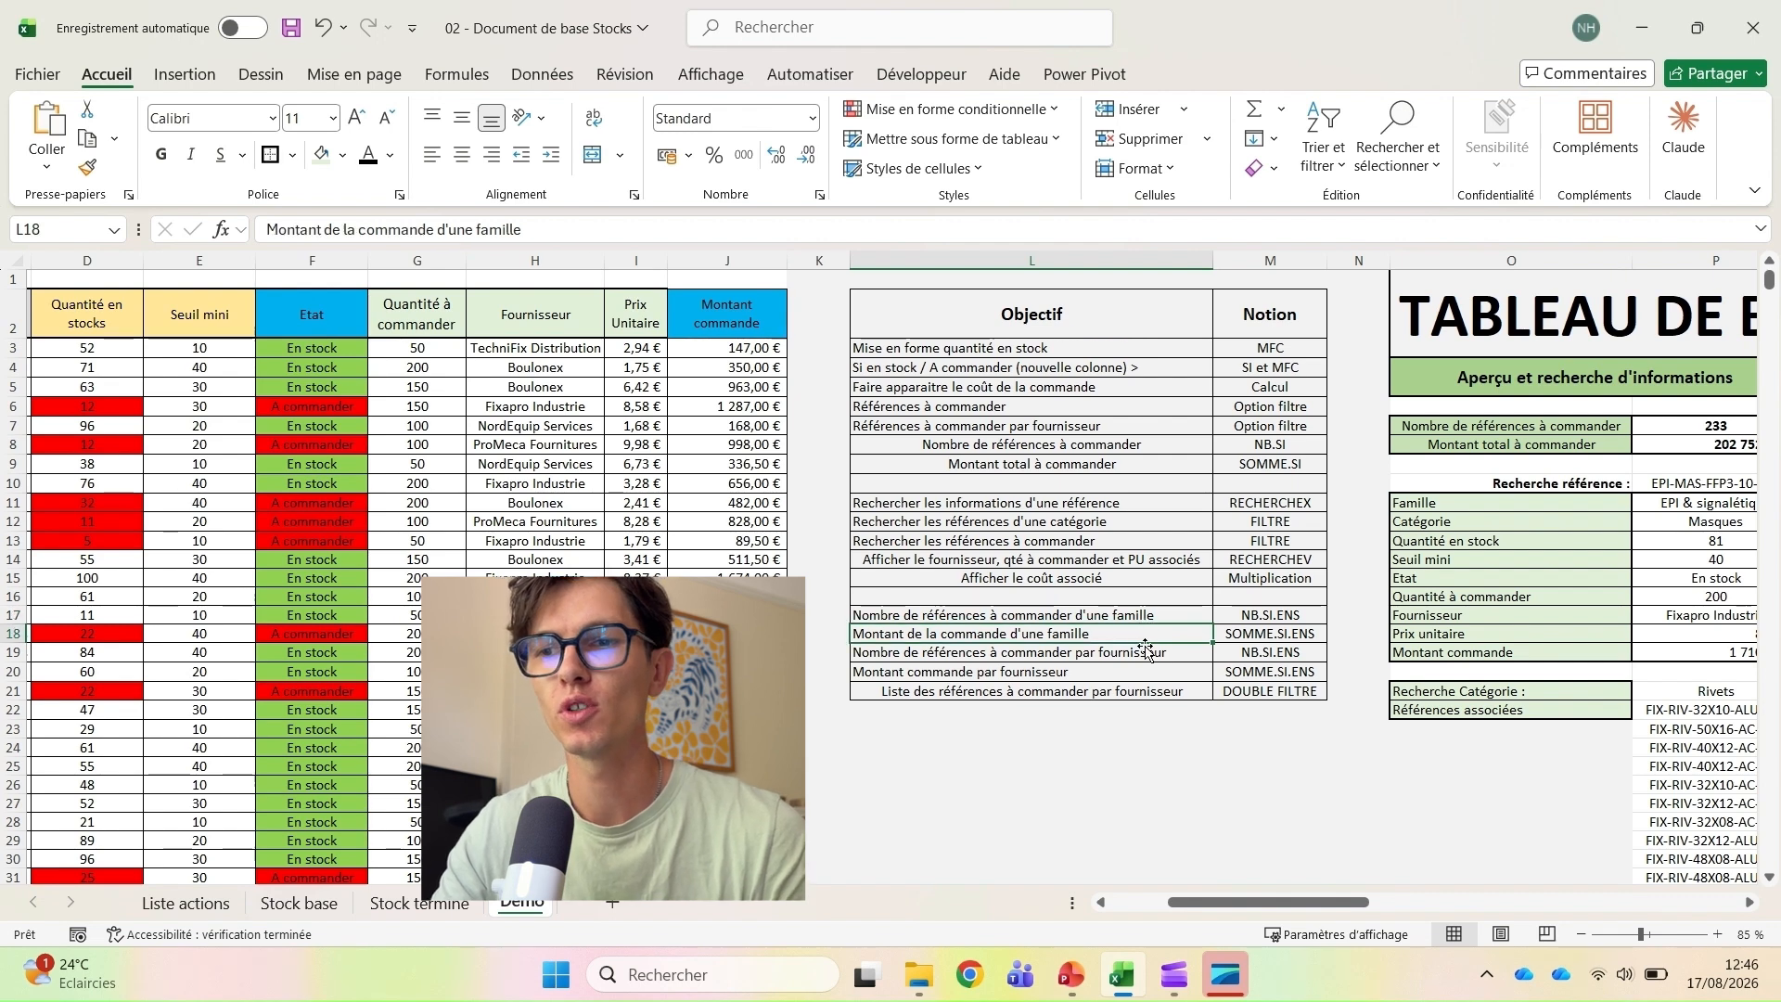
click(1150, 669)
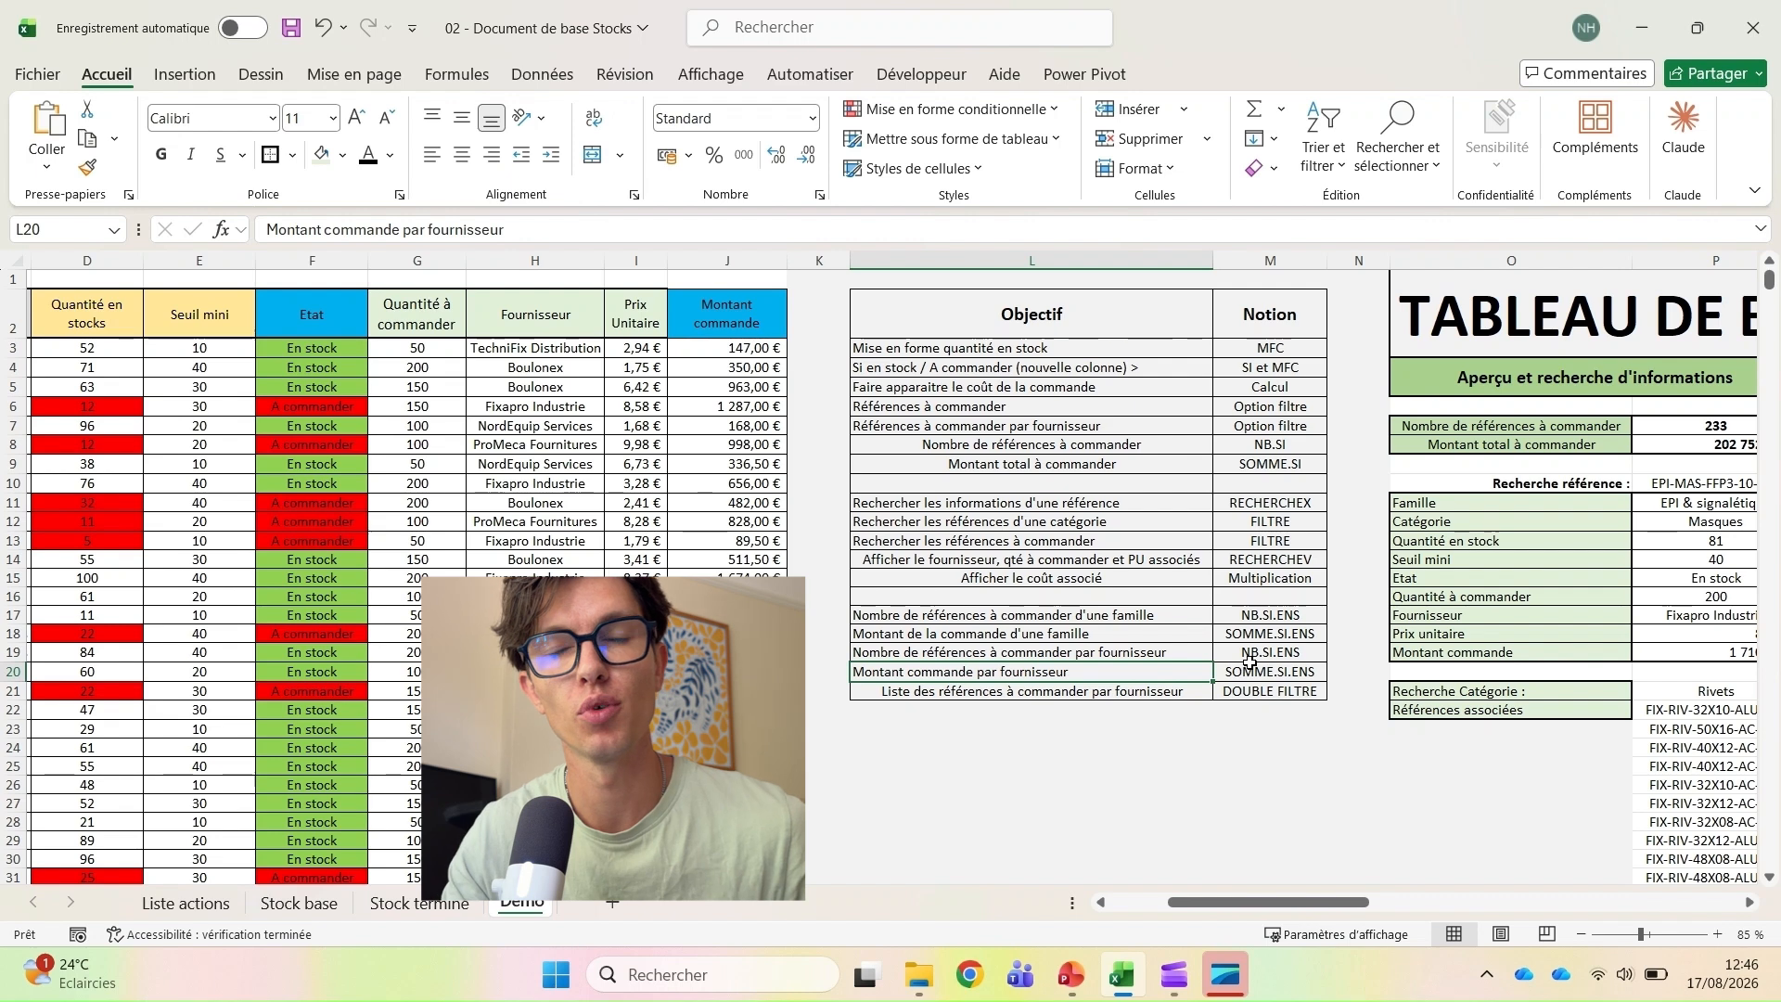
click(1133, 688)
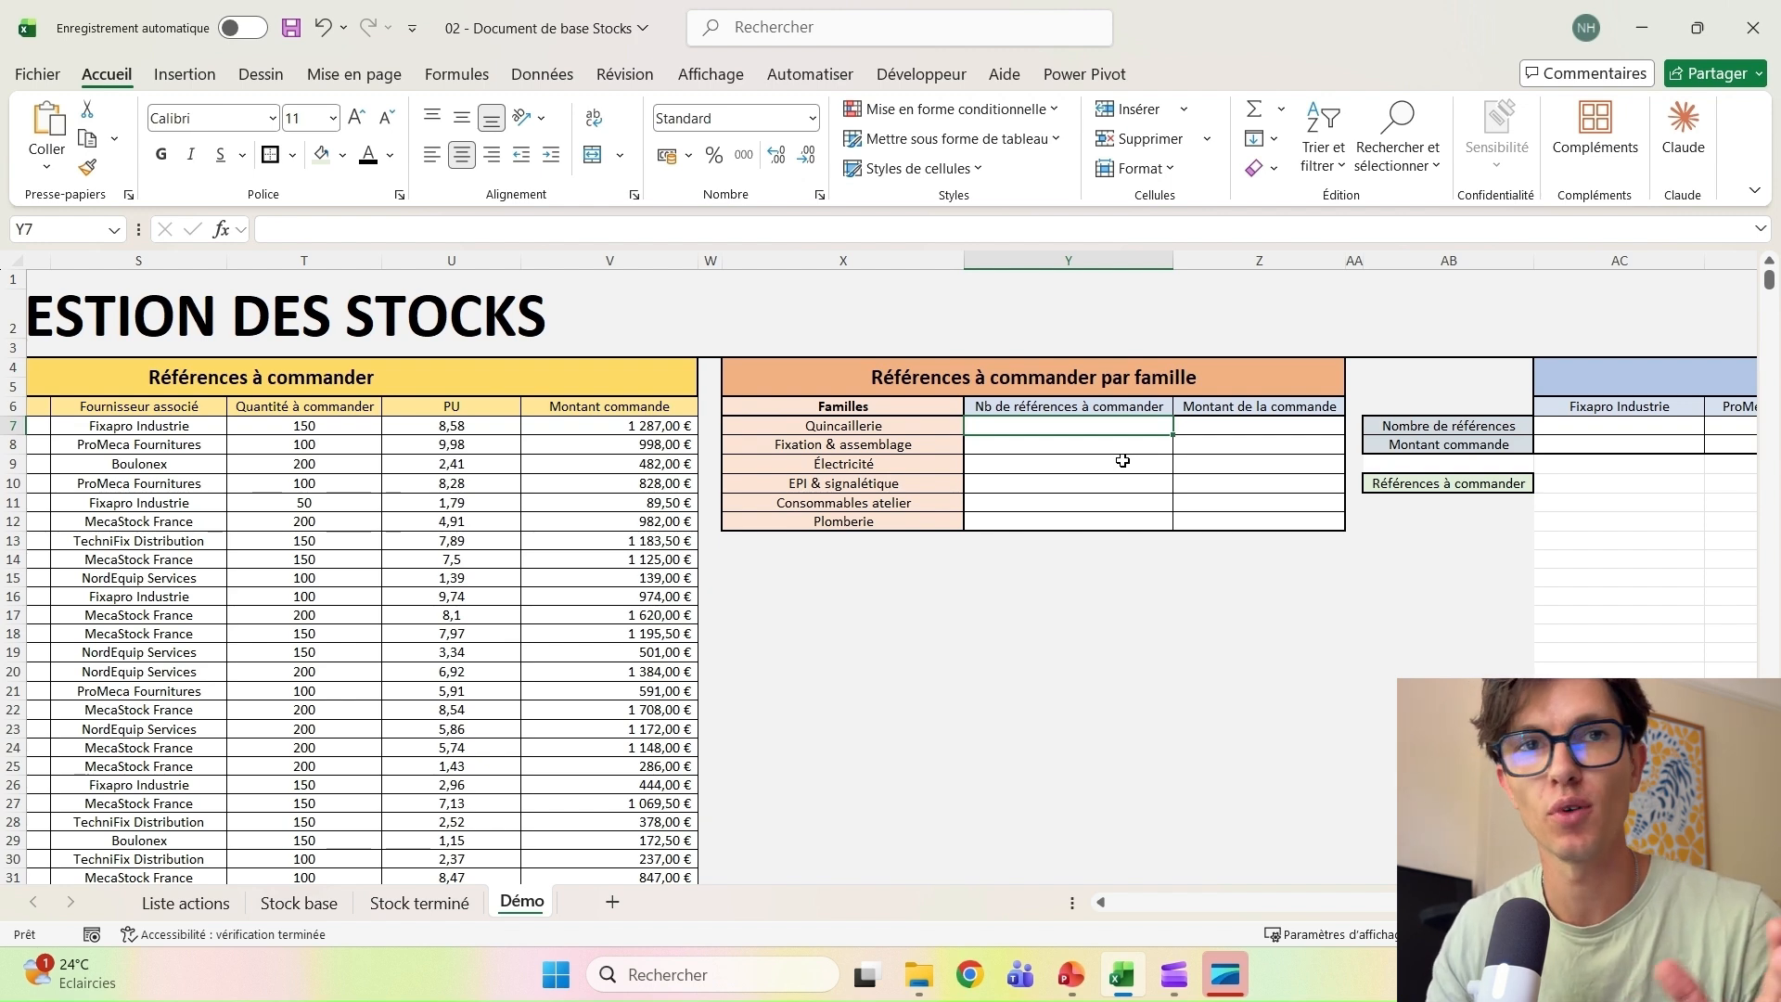
Start a NB.SI.ENS formula in Y7 with the Famille column B:B as first criteria range and X7 as its criterion
text(=nb.)
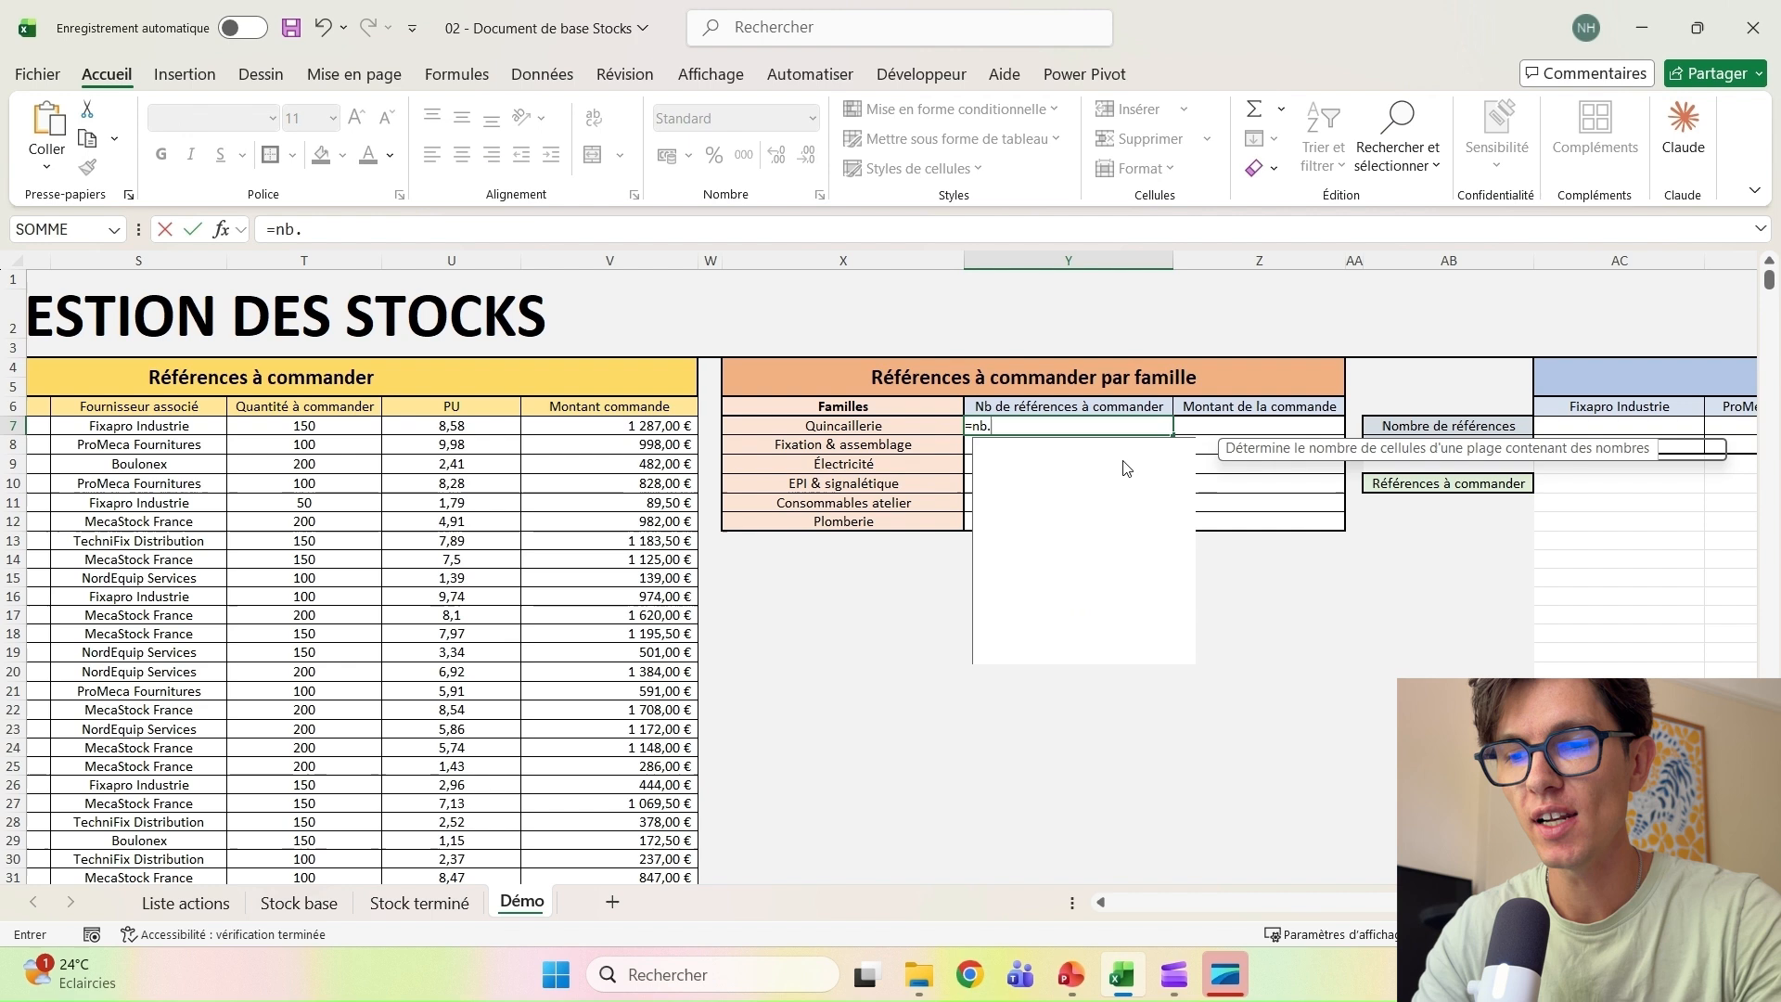
text(si.ens()
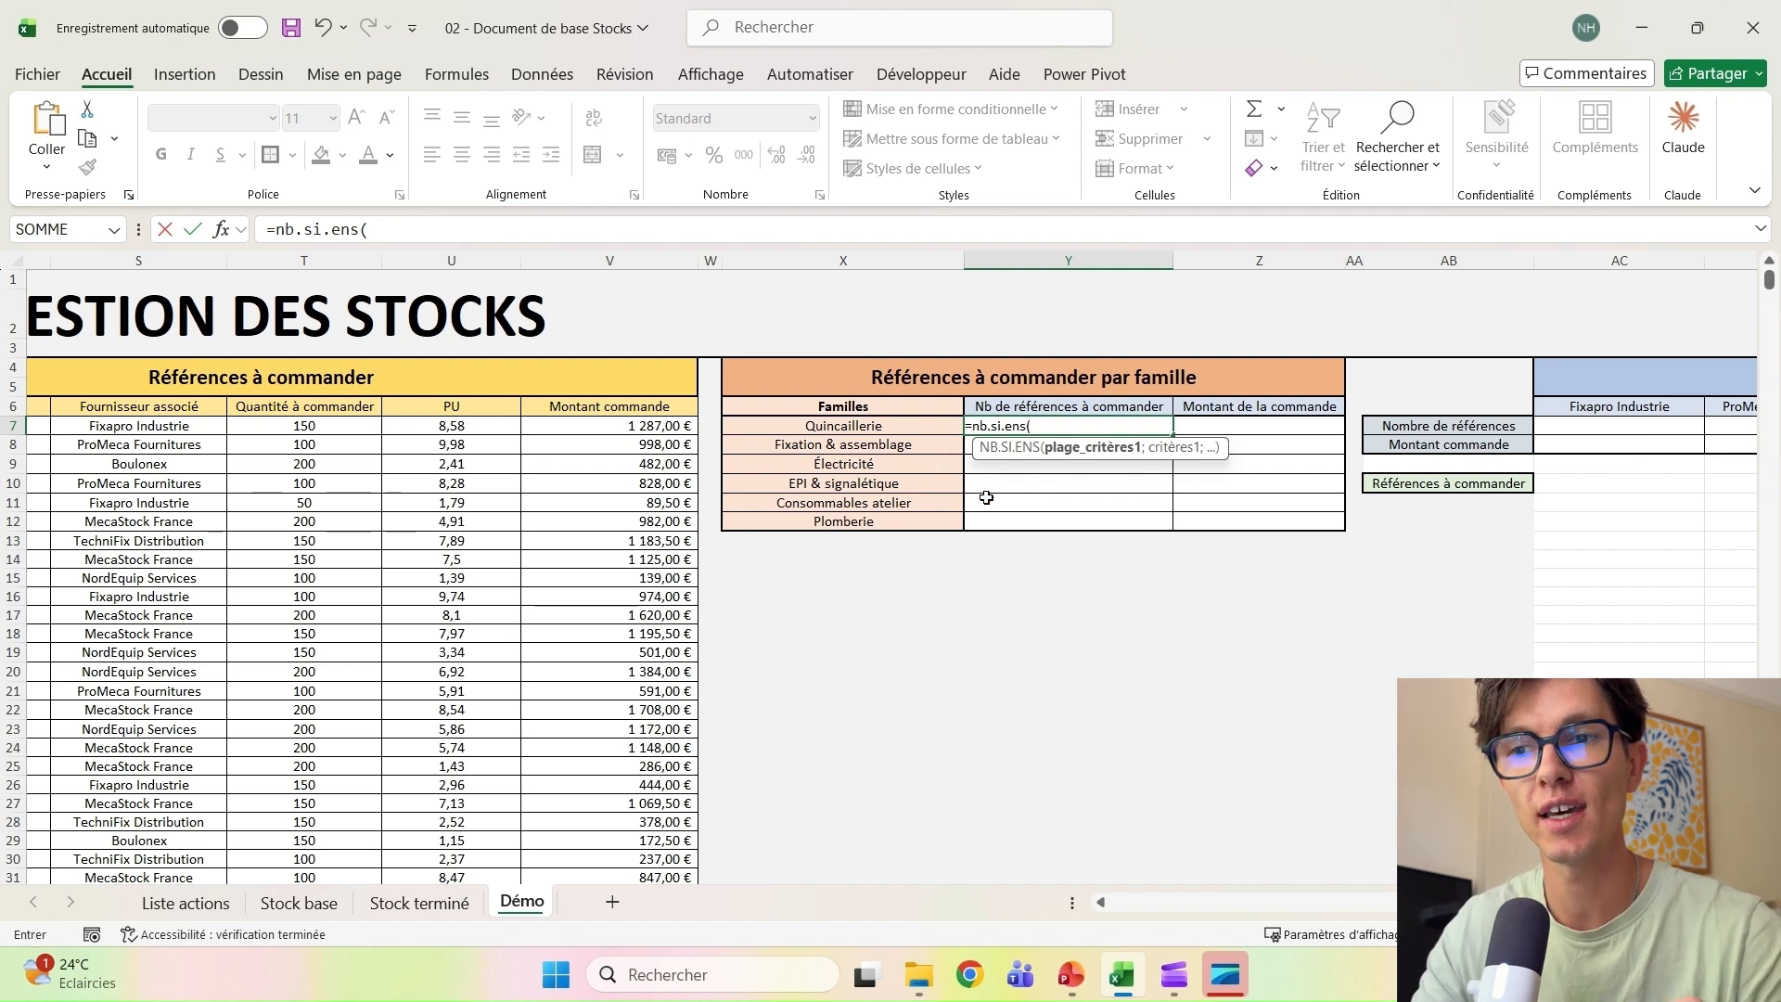
drag(1503, 902, 930, 840)
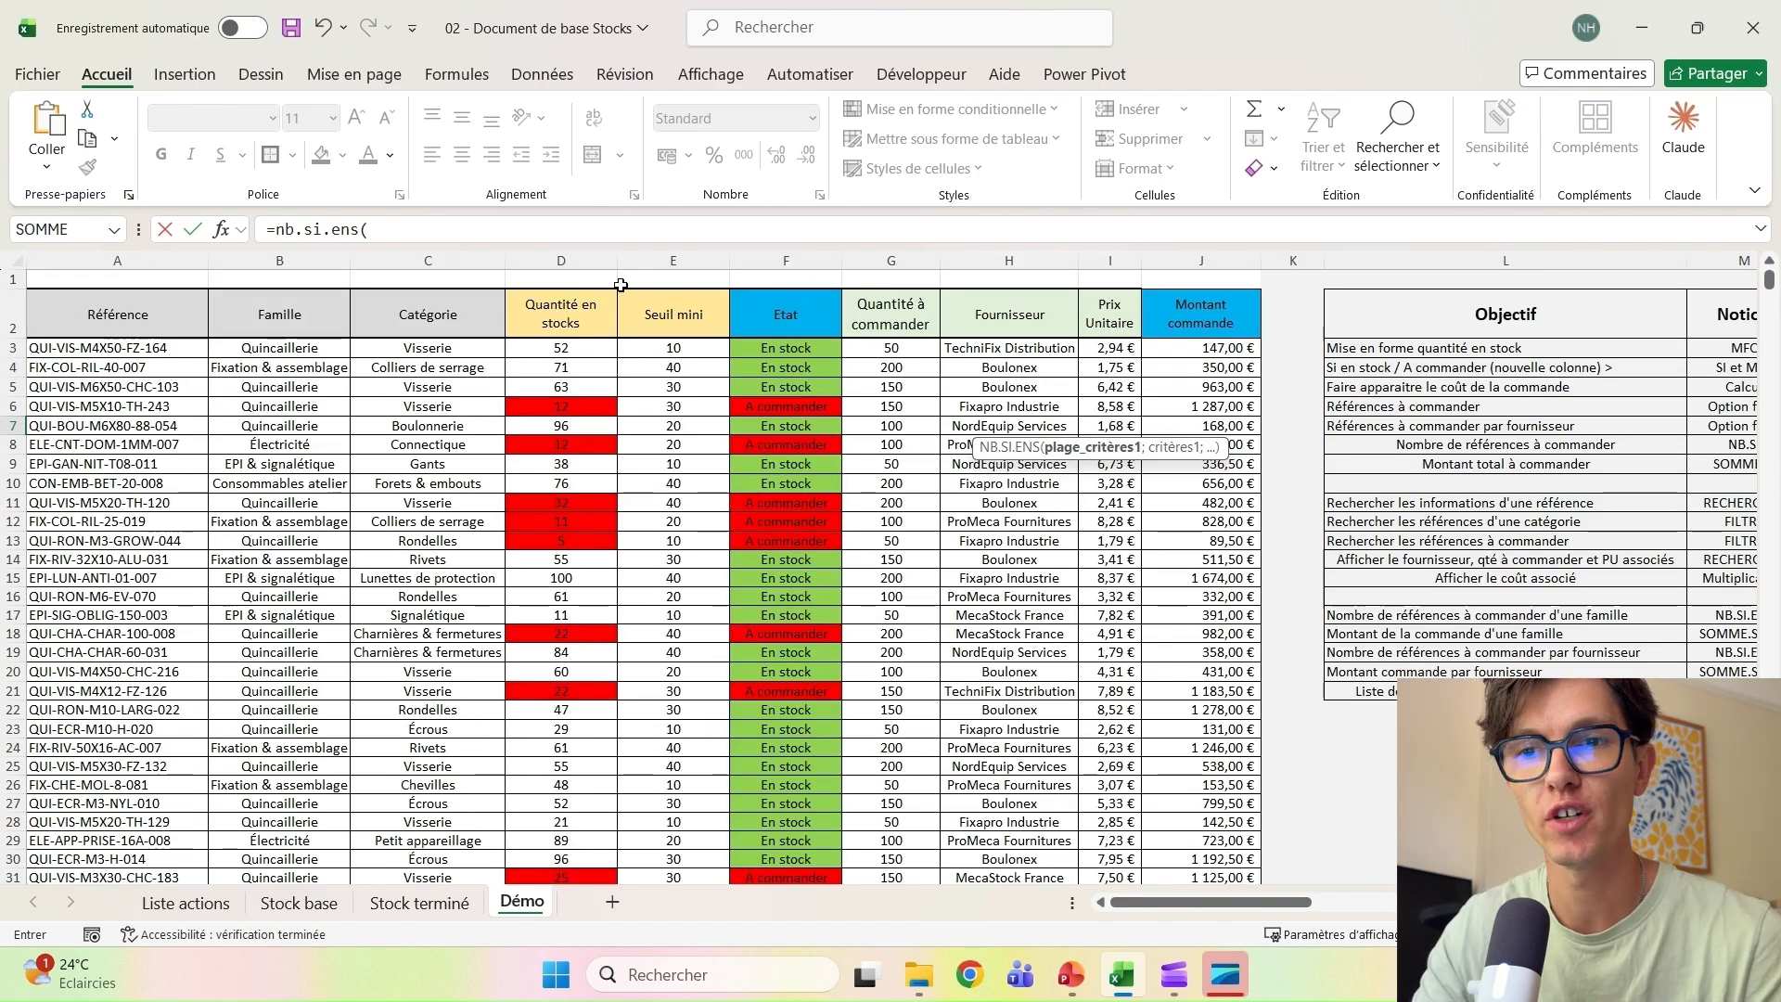
click(279, 259)
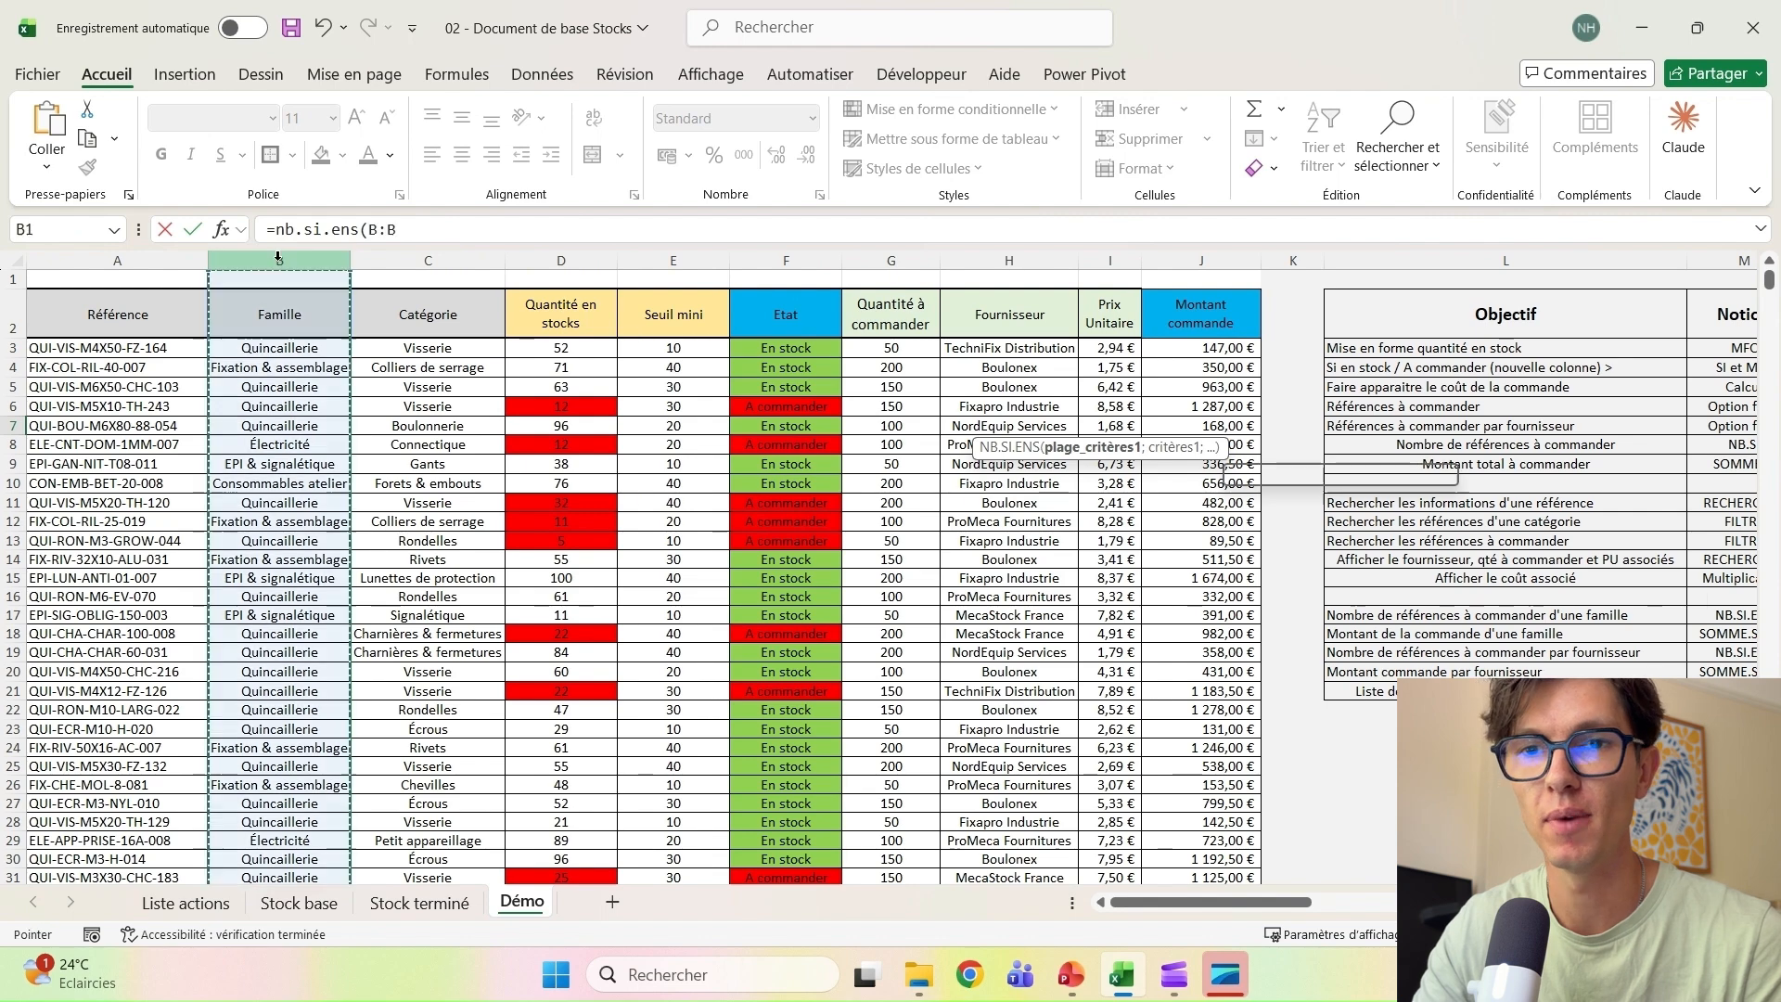
text(;)
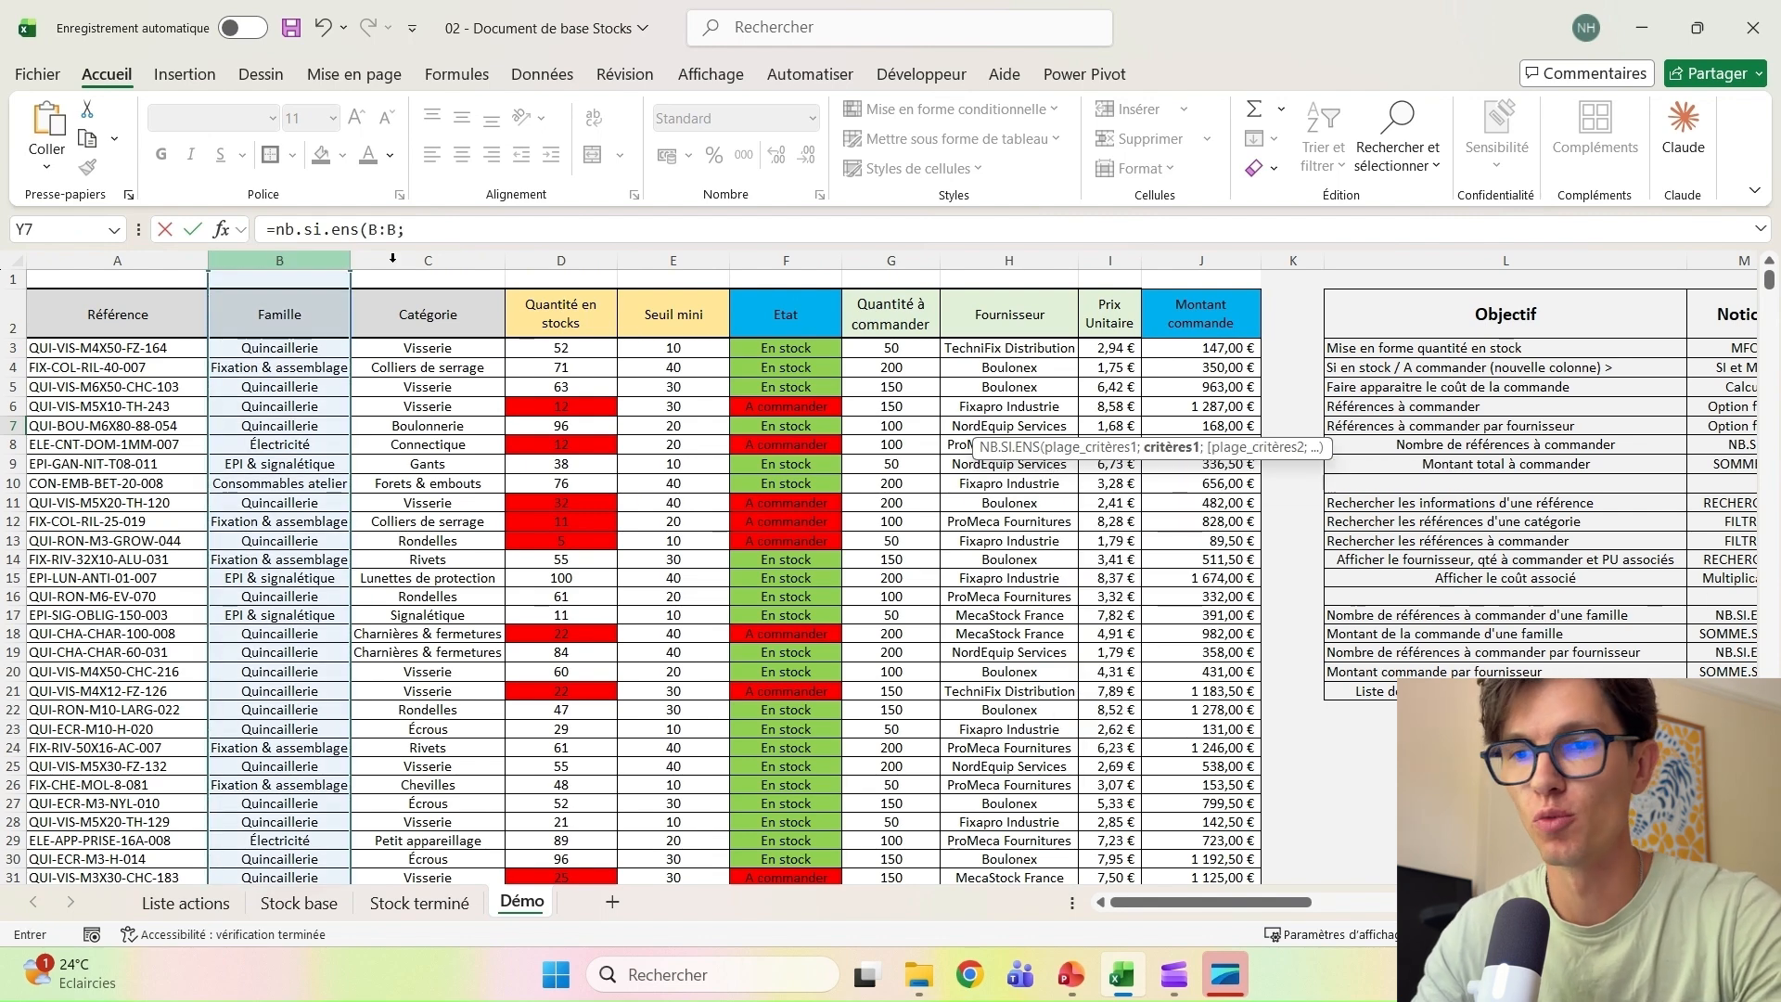
drag(1260, 901, 1522, 911)
click(1136, 427)
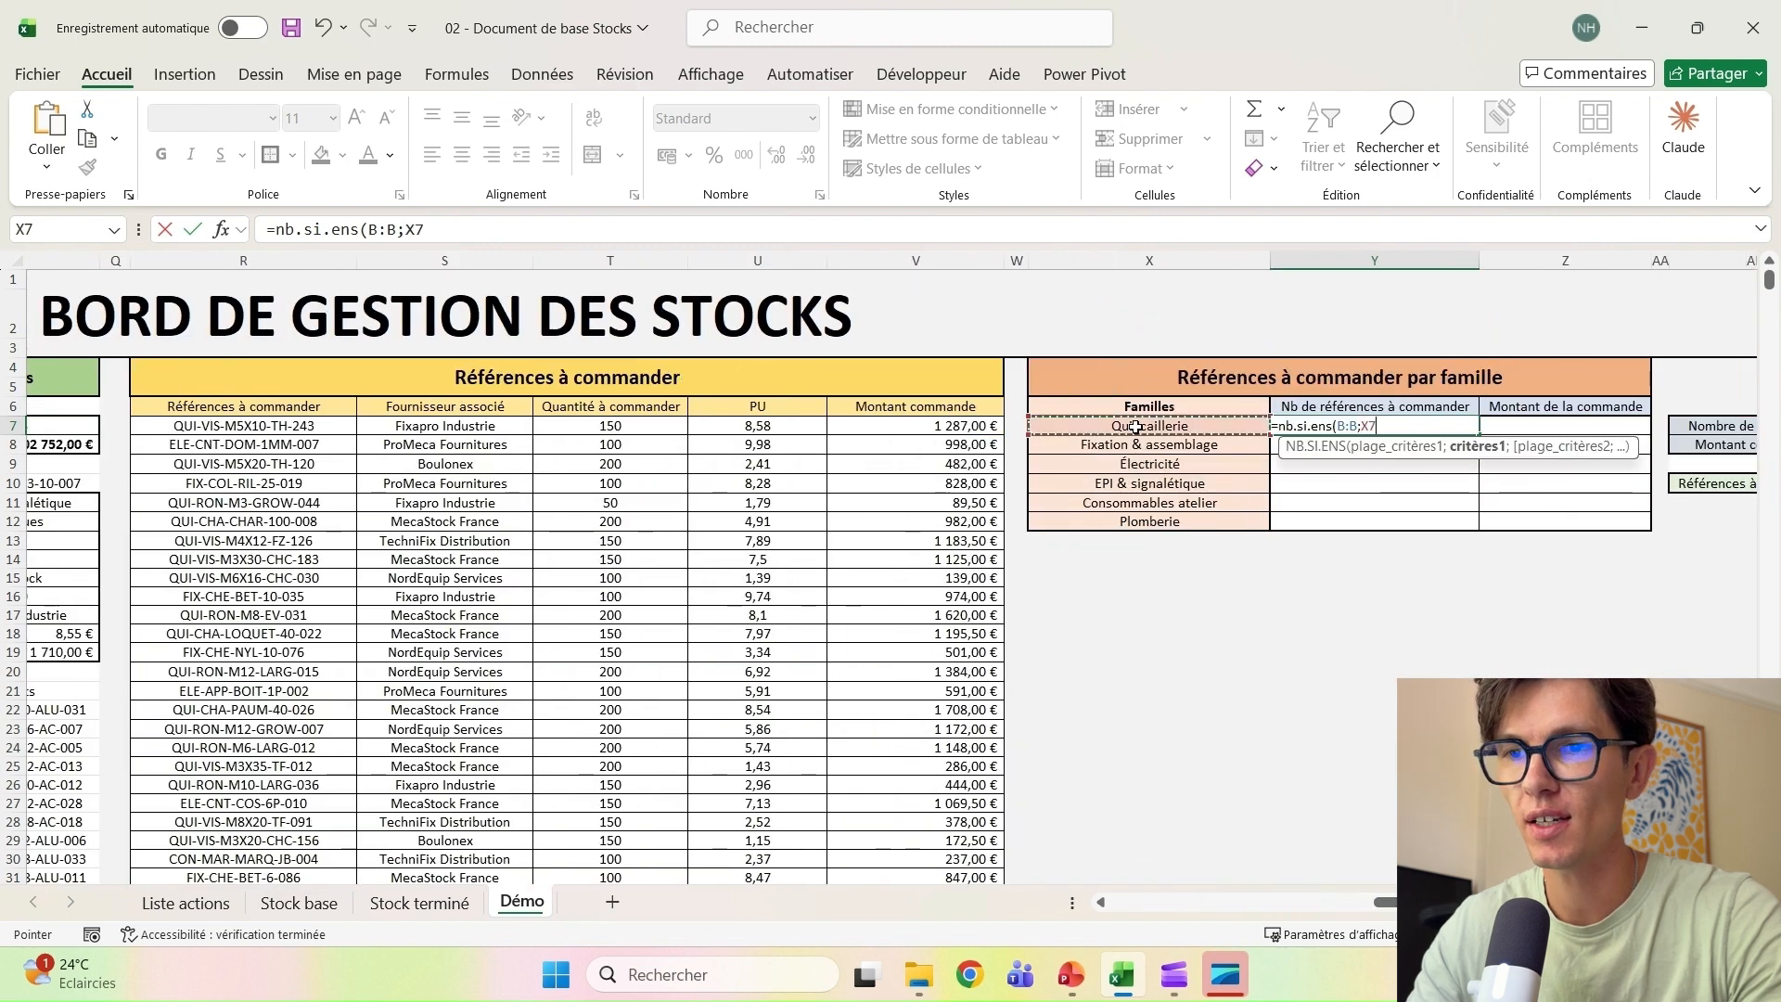
Complete the Y7 formula with the Etat column F:F as second criteria range and "A commander" as its criterion
text(;)
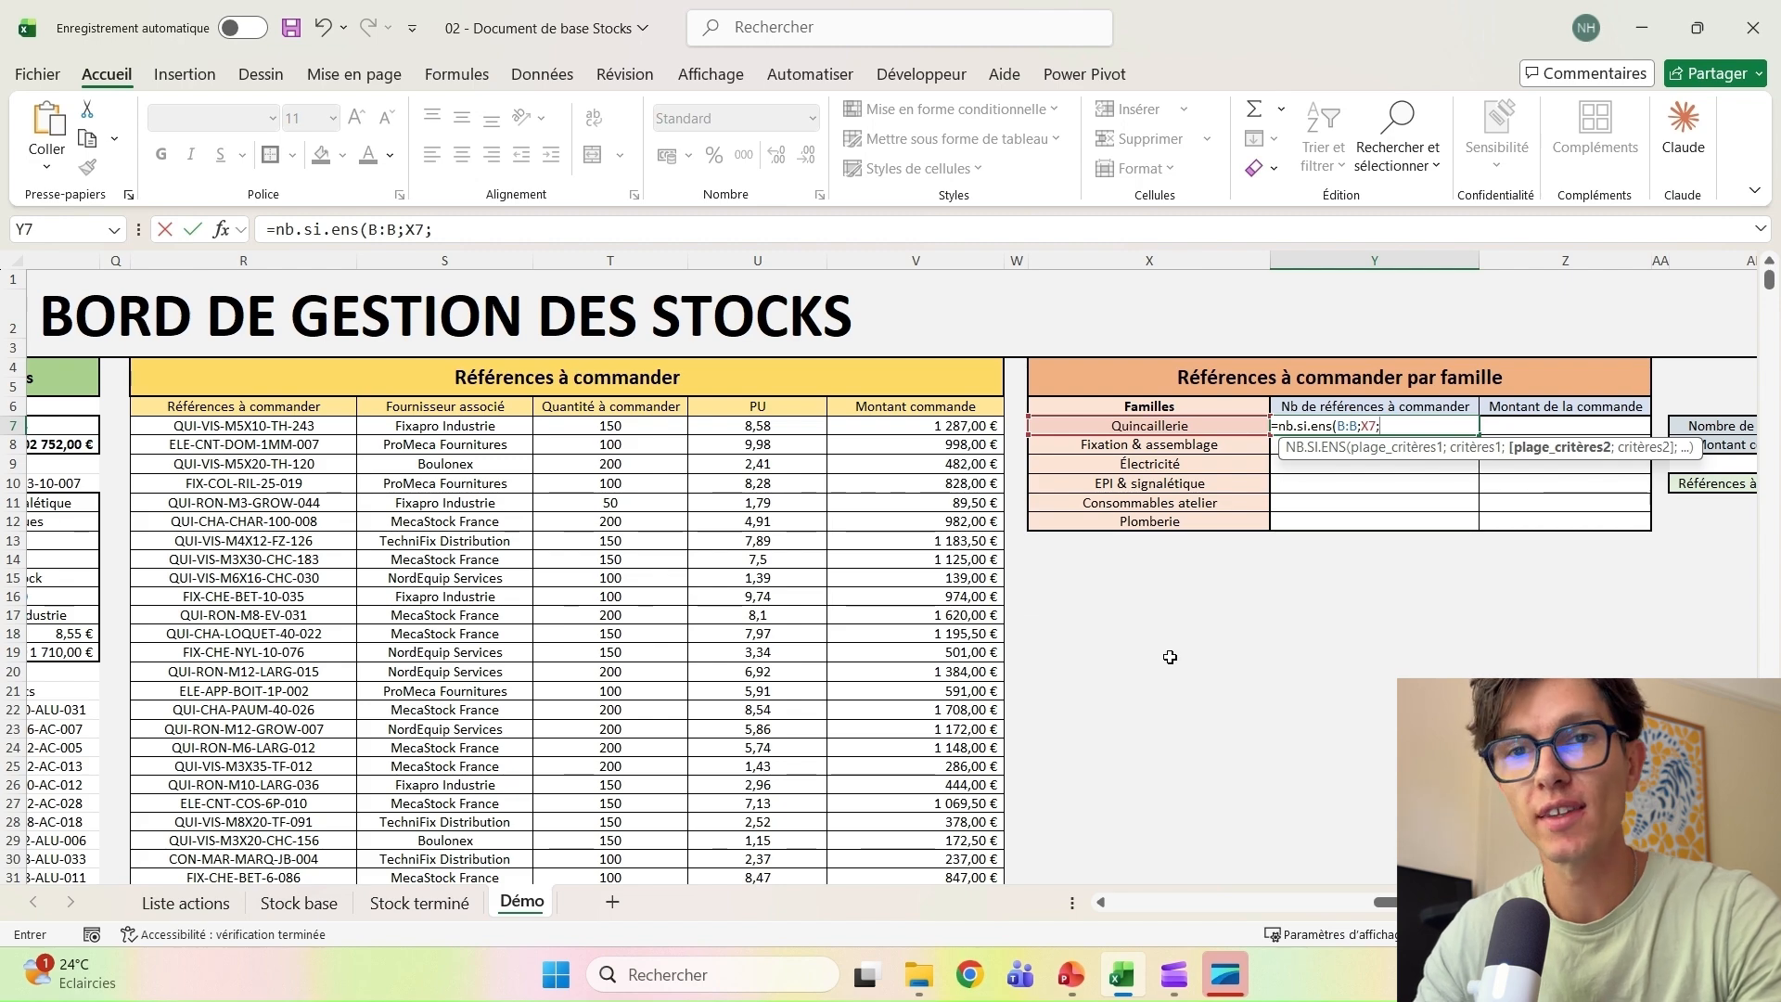
drag(1377, 901, 1110, 884)
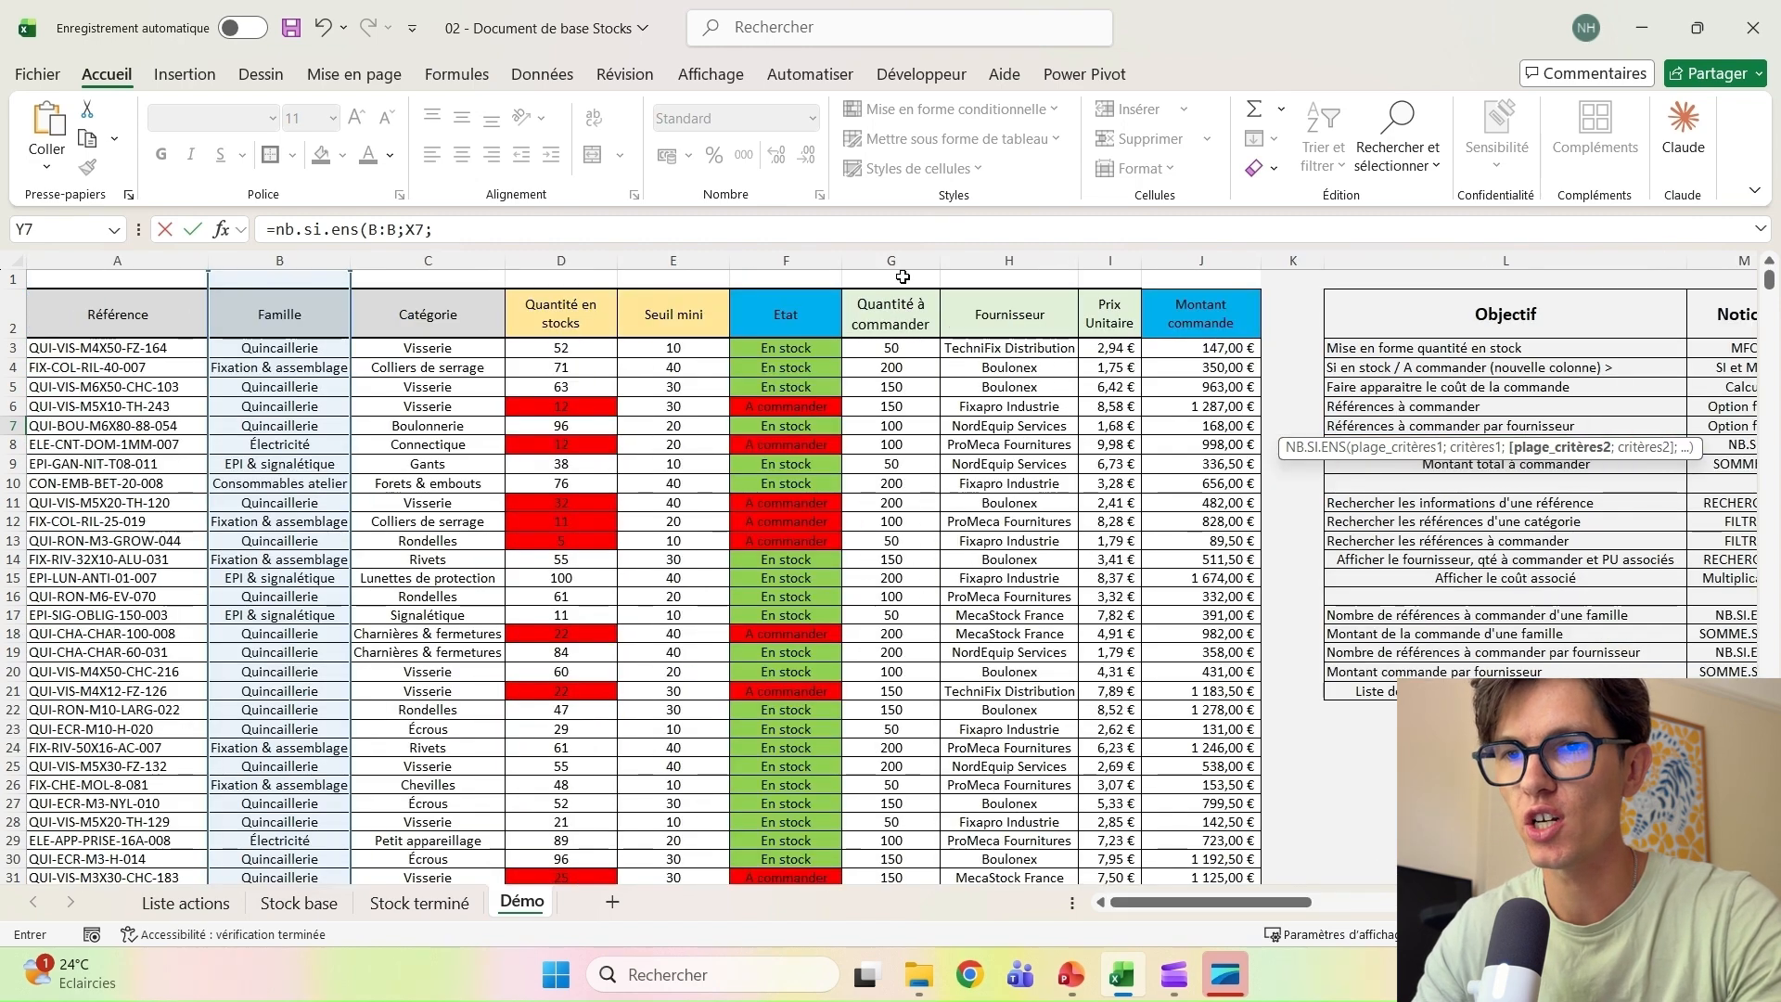
click(804, 250)
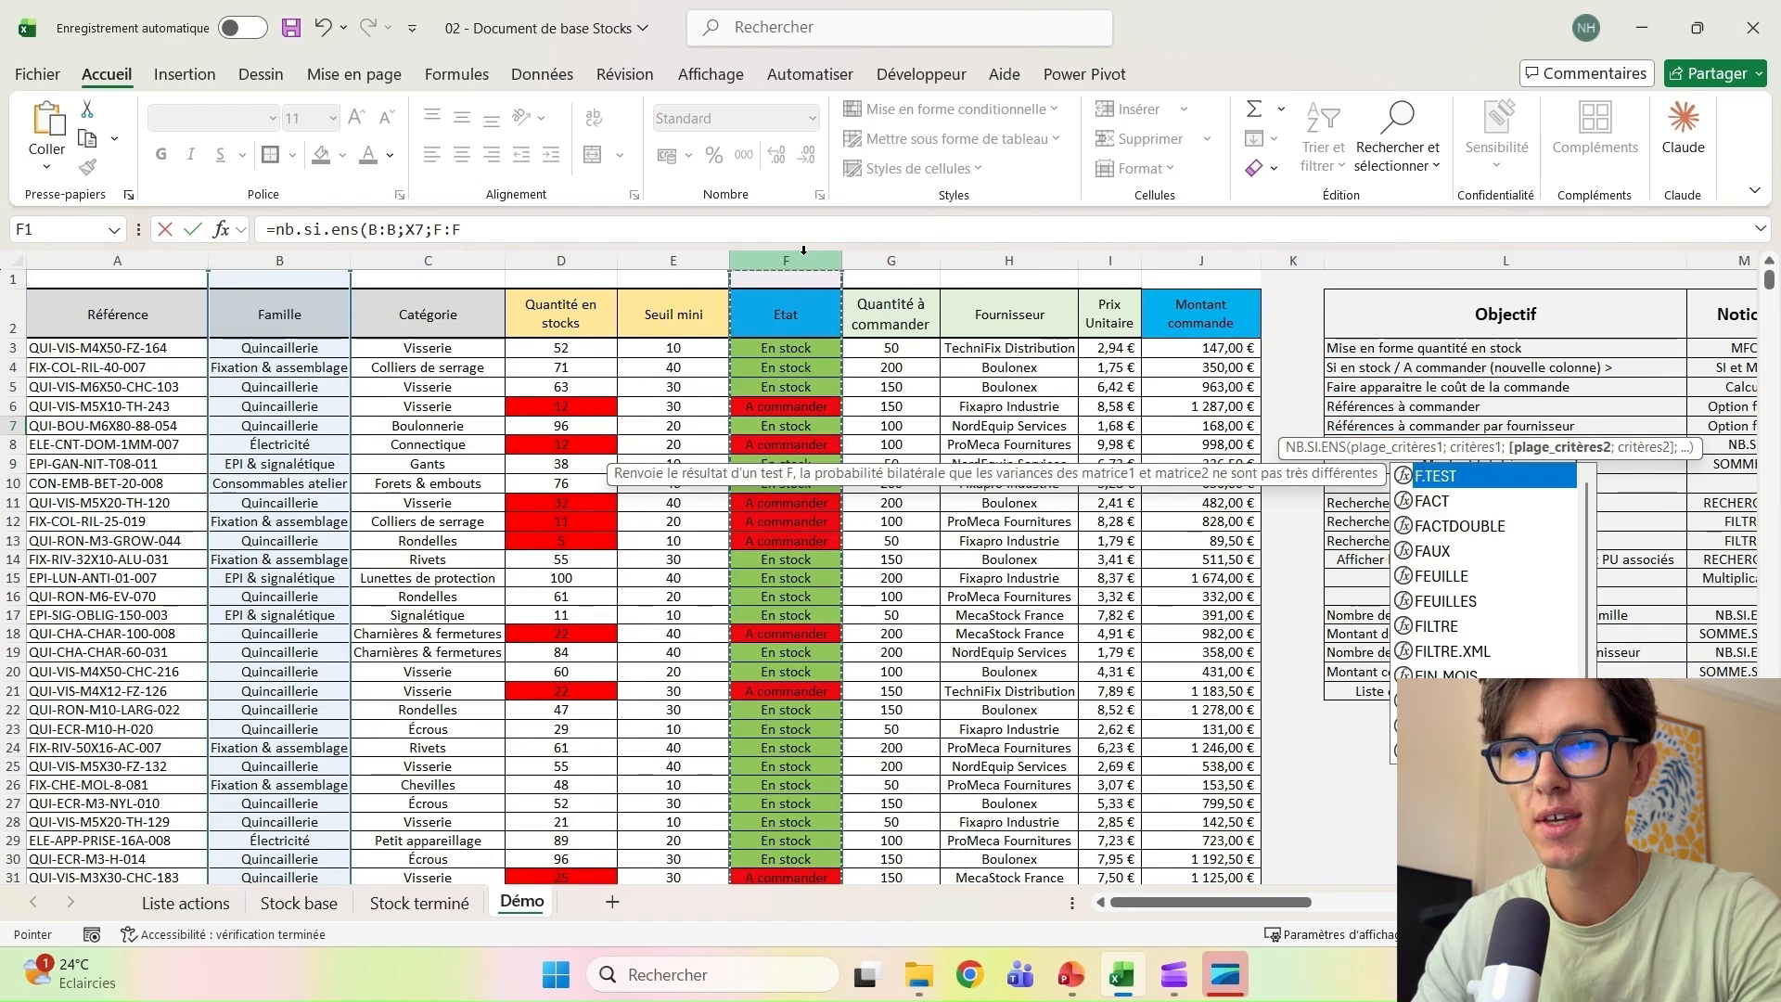
text(;"A)
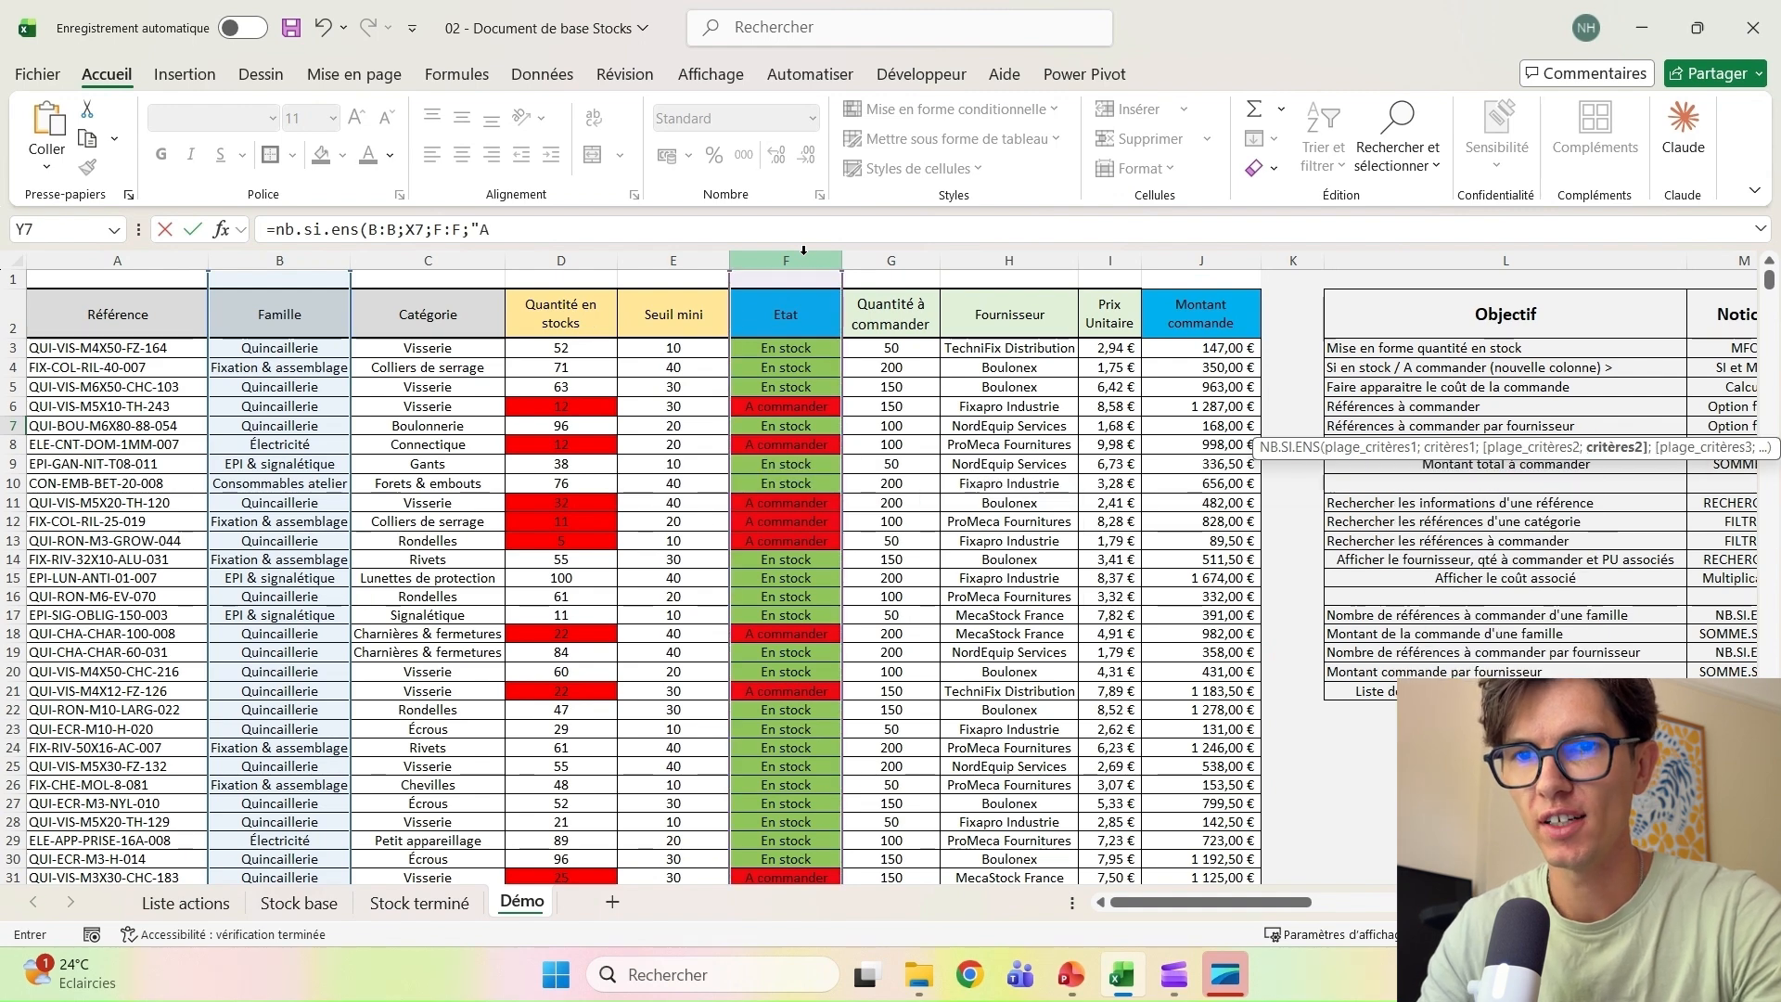
text( commander")
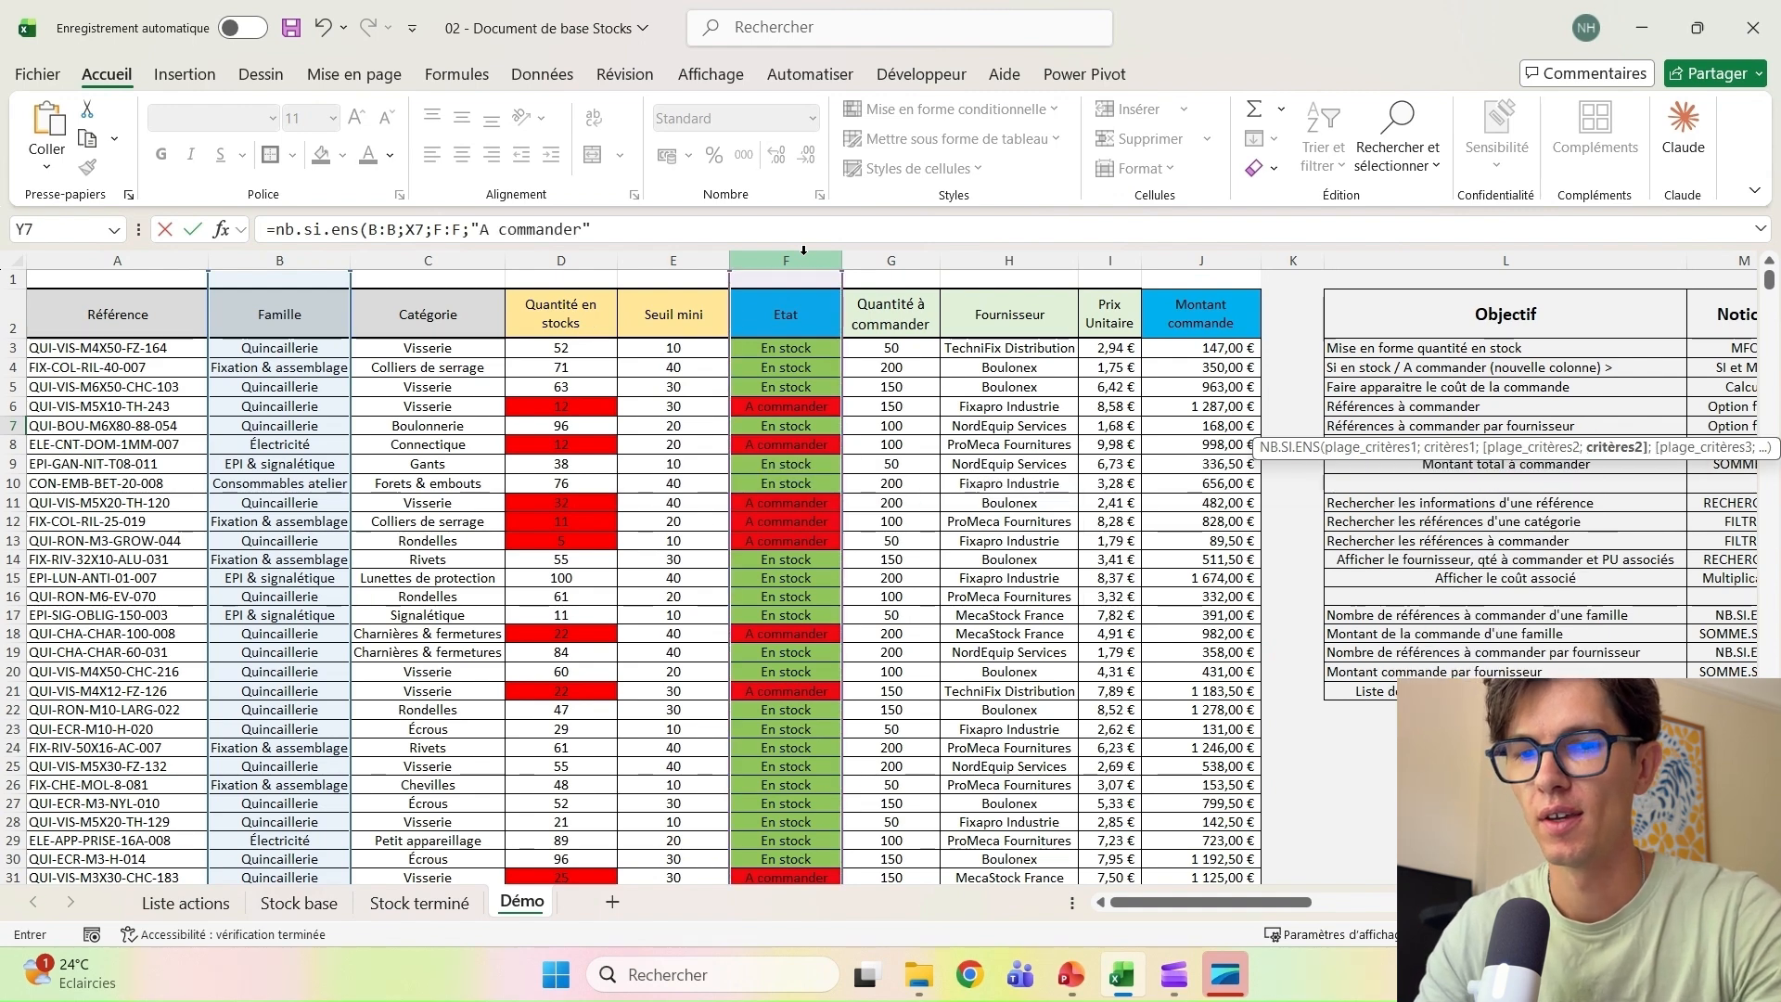
text())
key(Return)
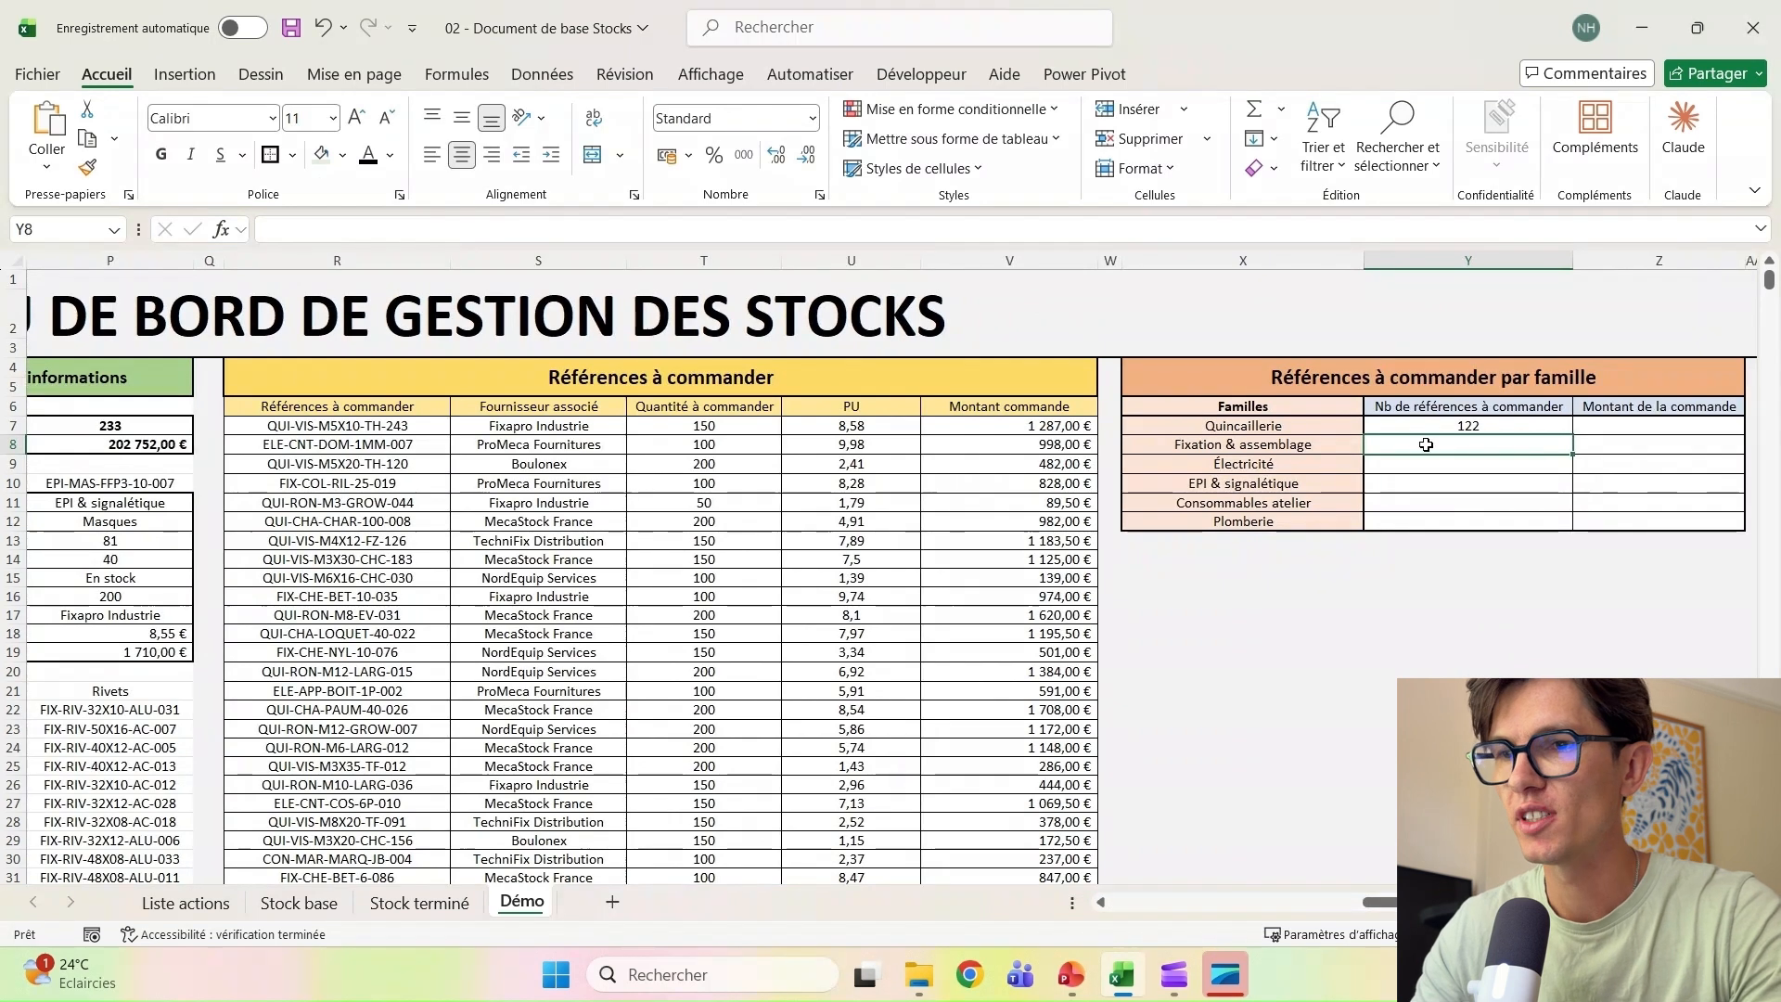
Fill the Y7 count formula down to Y12 for all families and check the copied formulas
click(1483, 428)
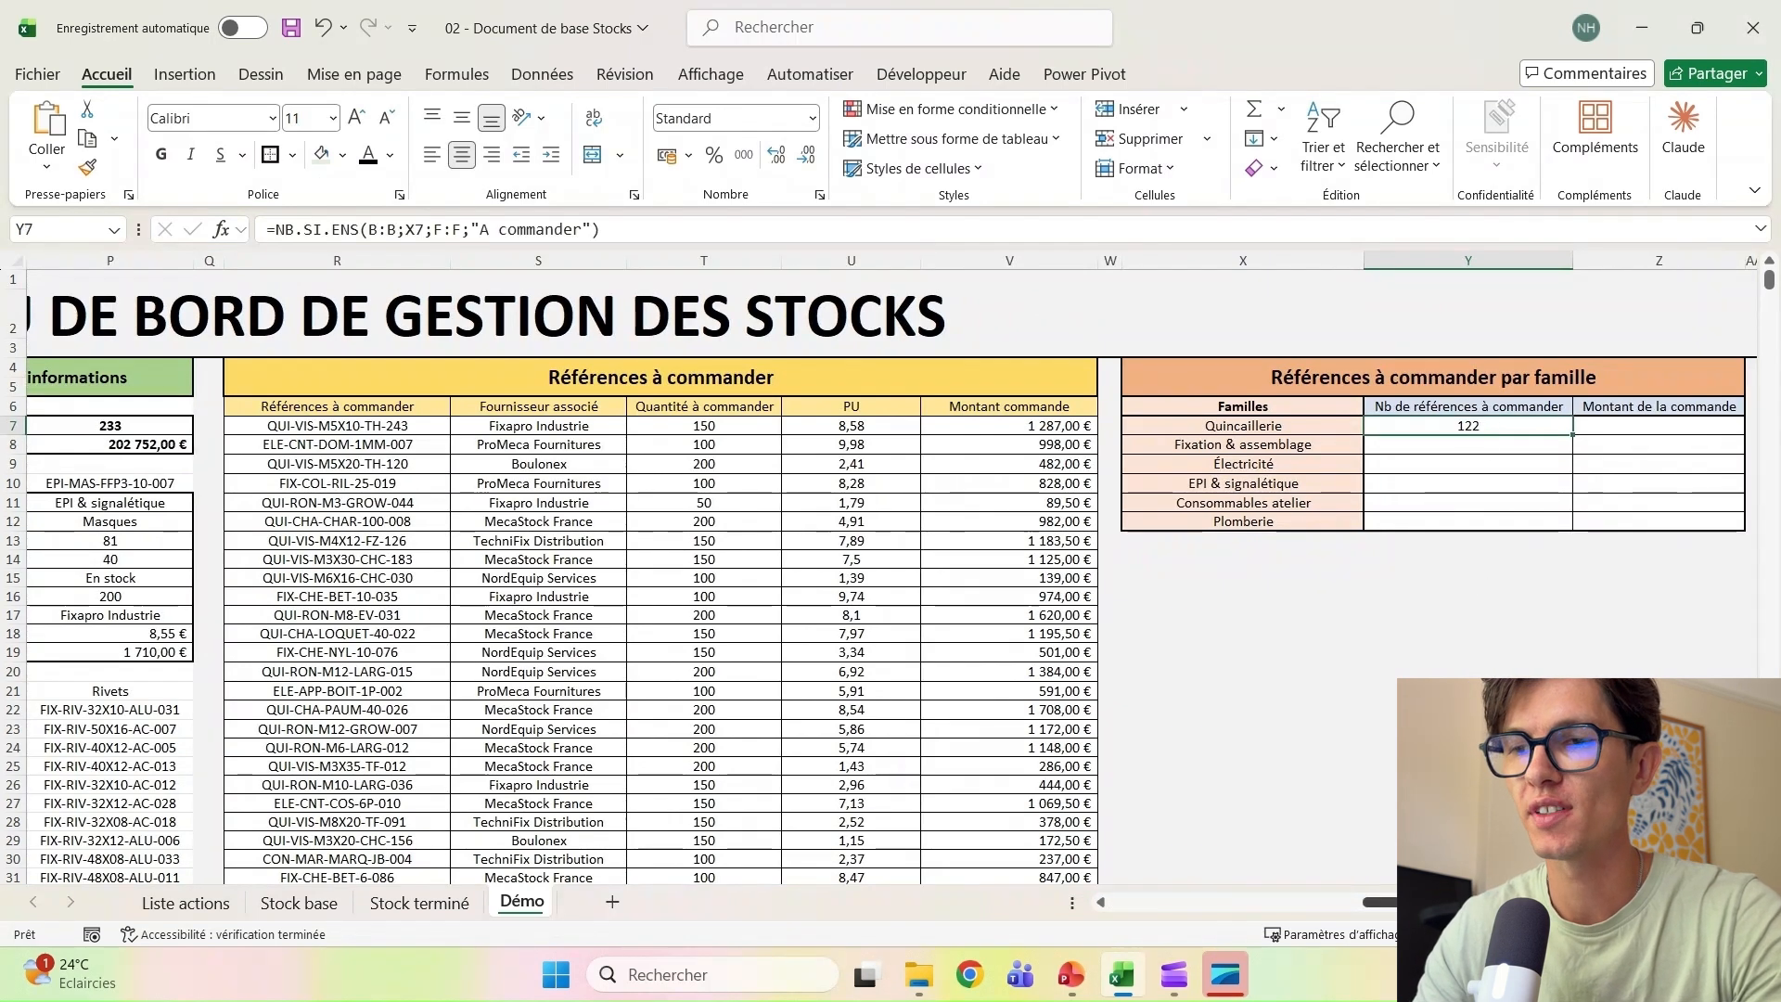
scroll(1521, 432, right, 1)
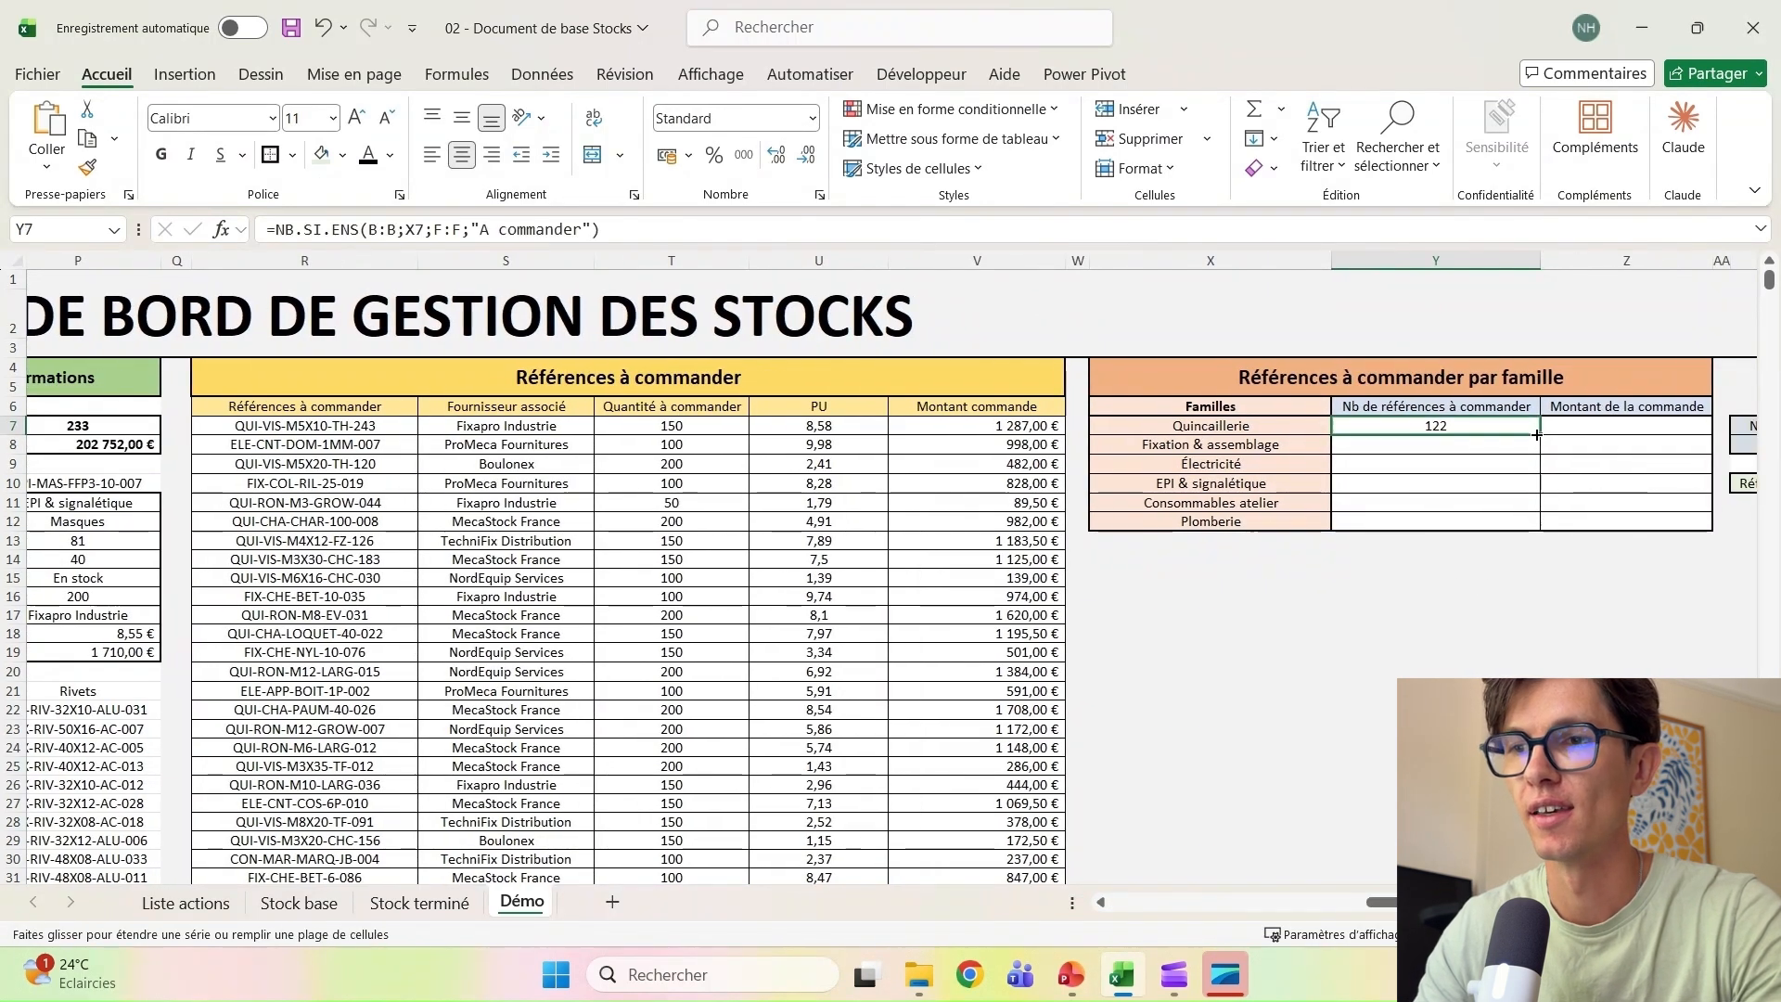
drag(1537, 434, 1543, 530)
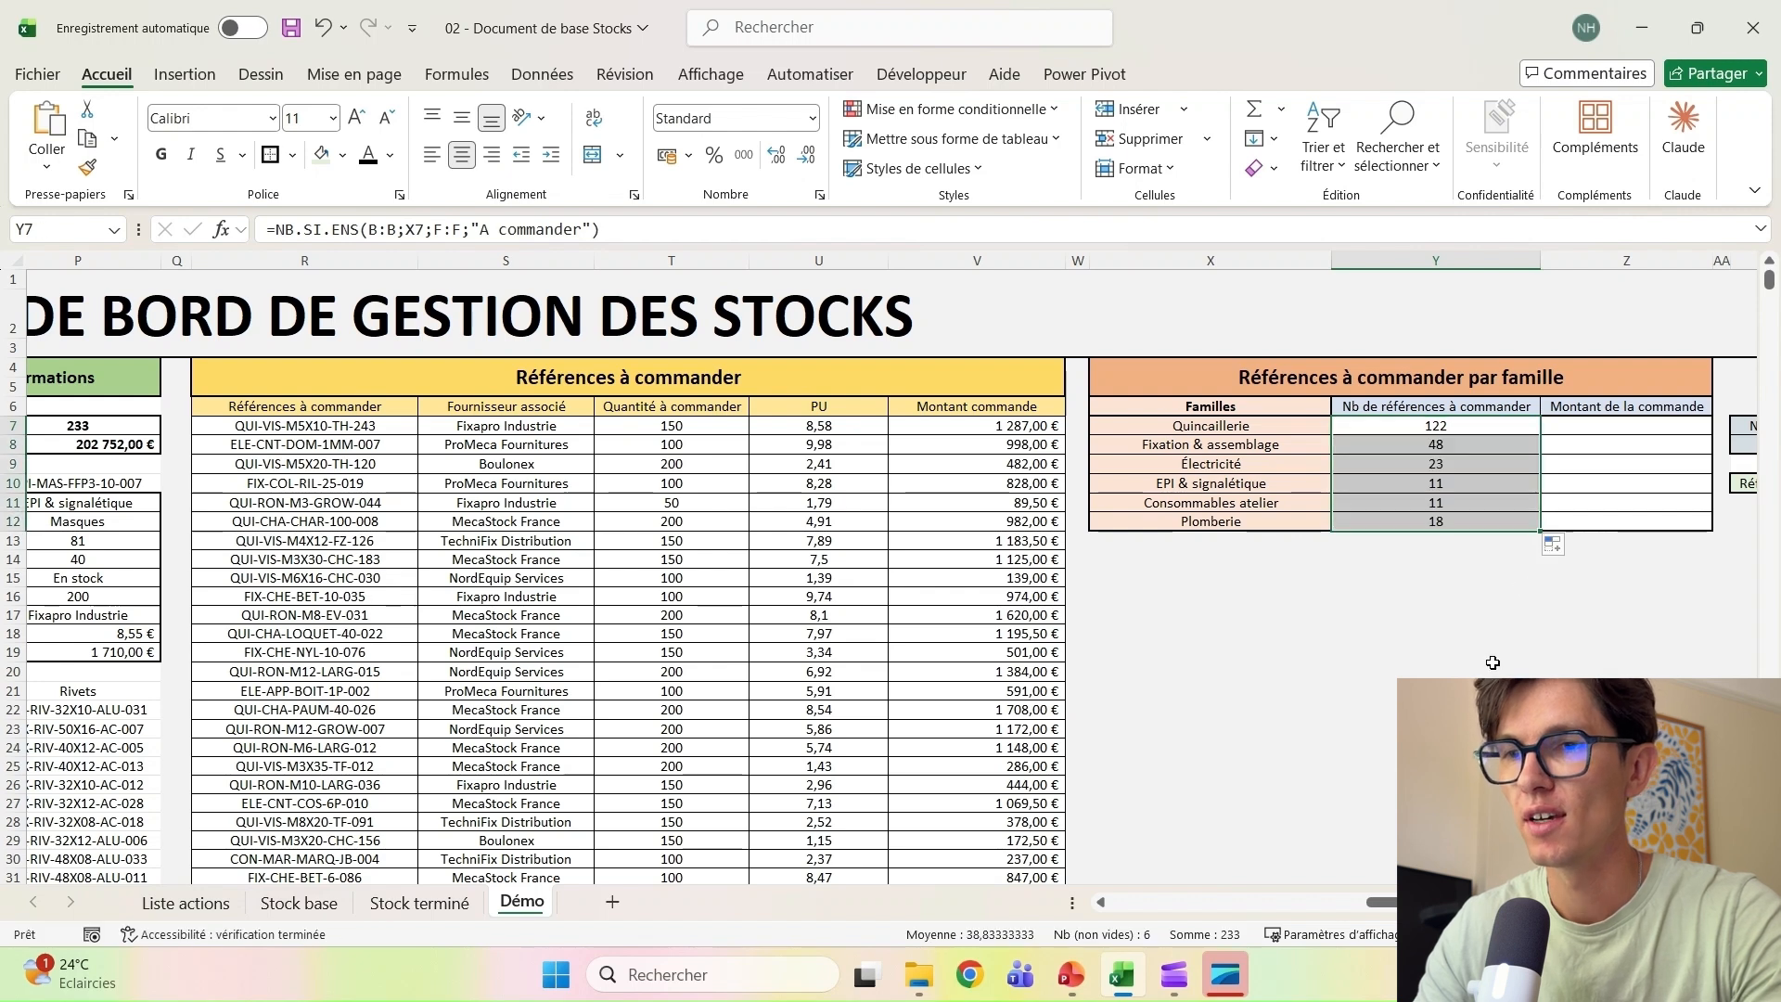
click(1470, 481)
click(1447, 520)
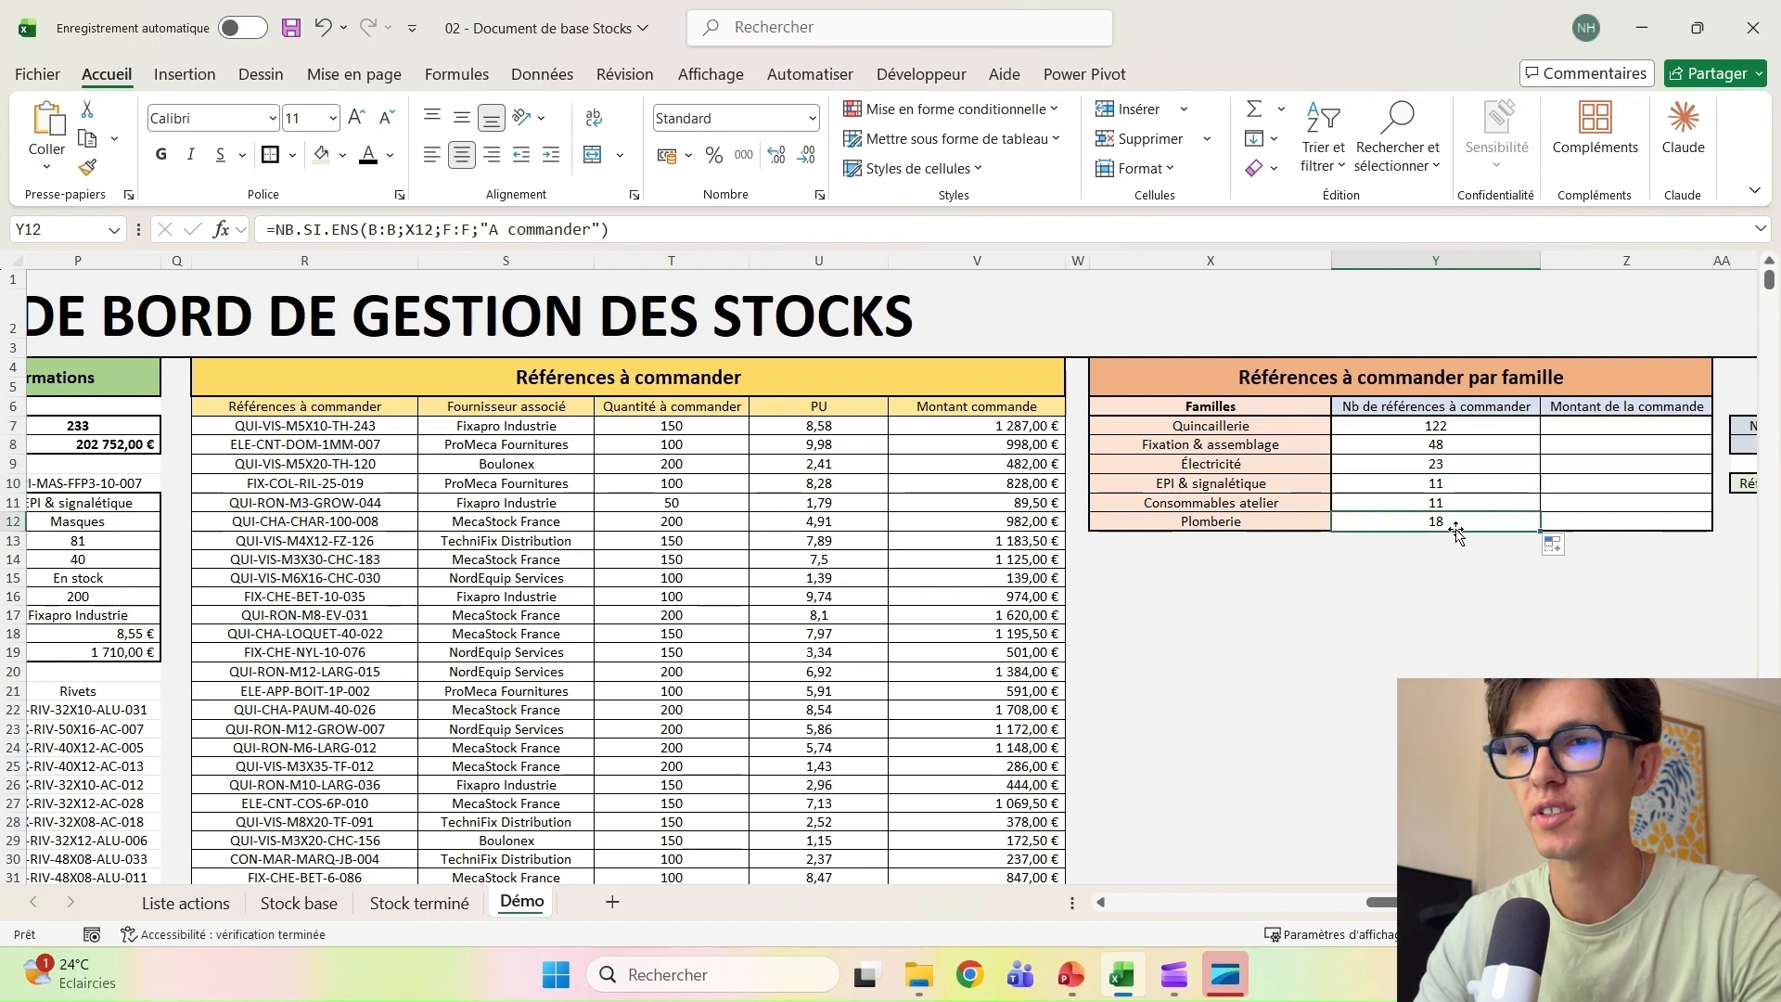
click(1475, 470)
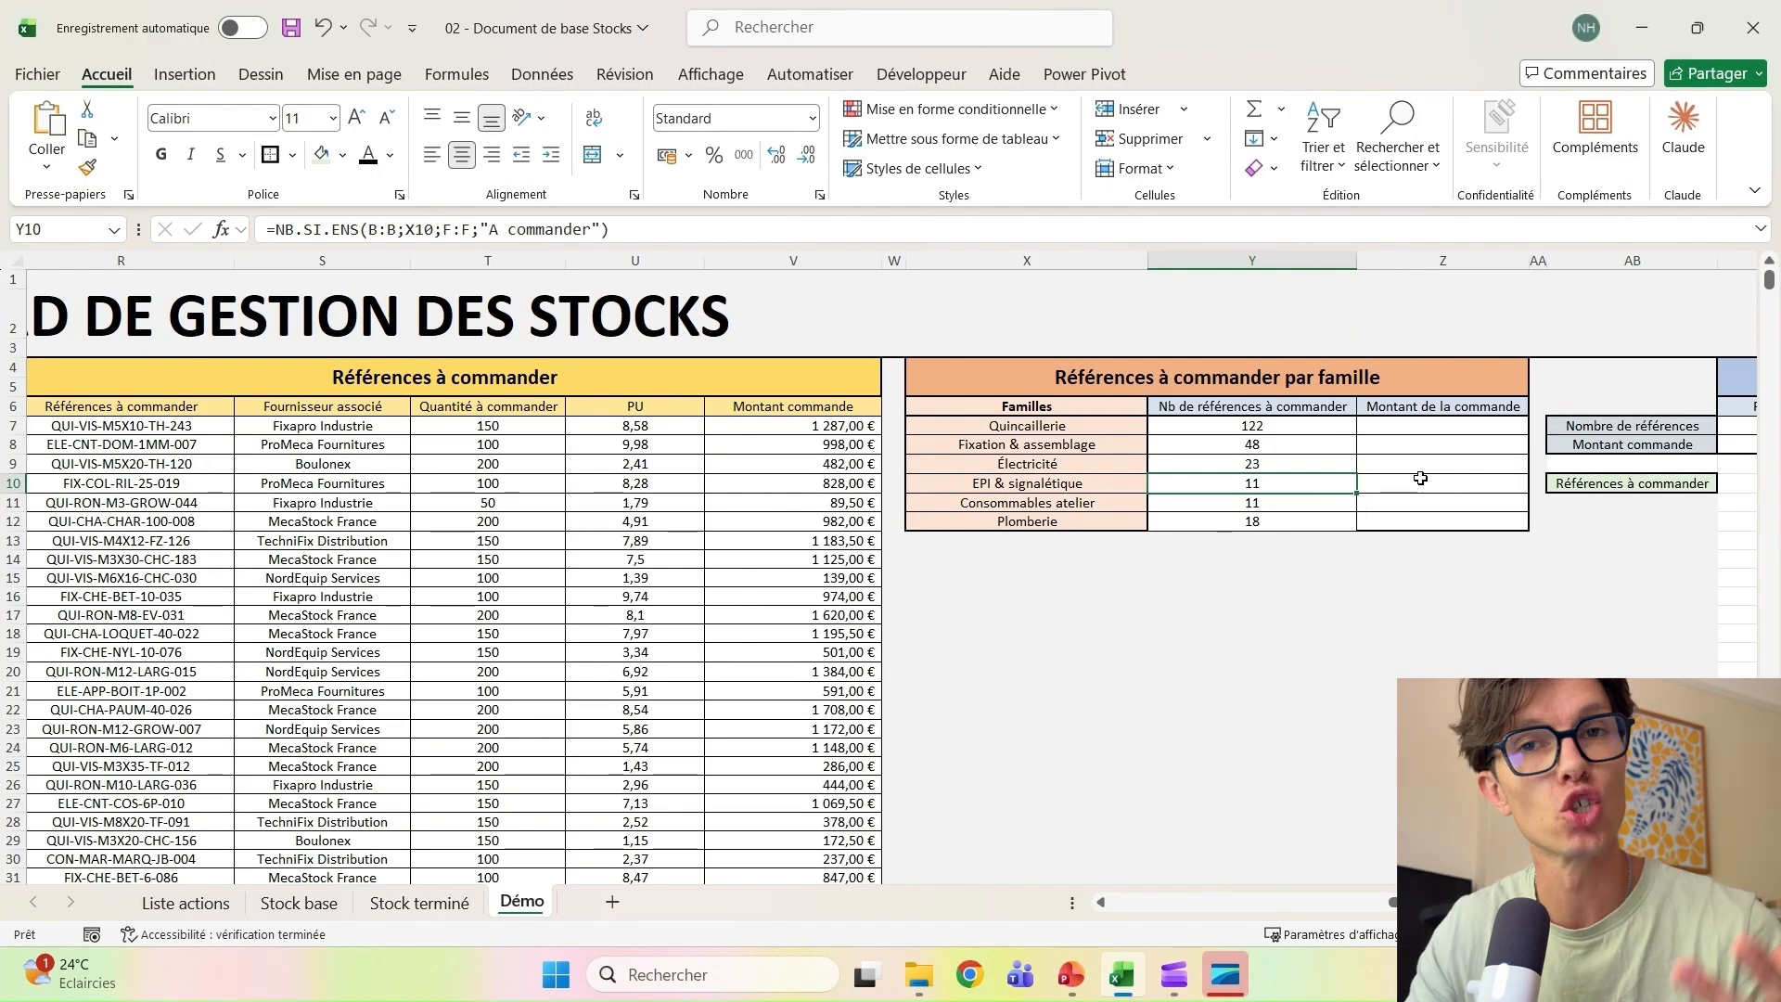
click(1450, 429)
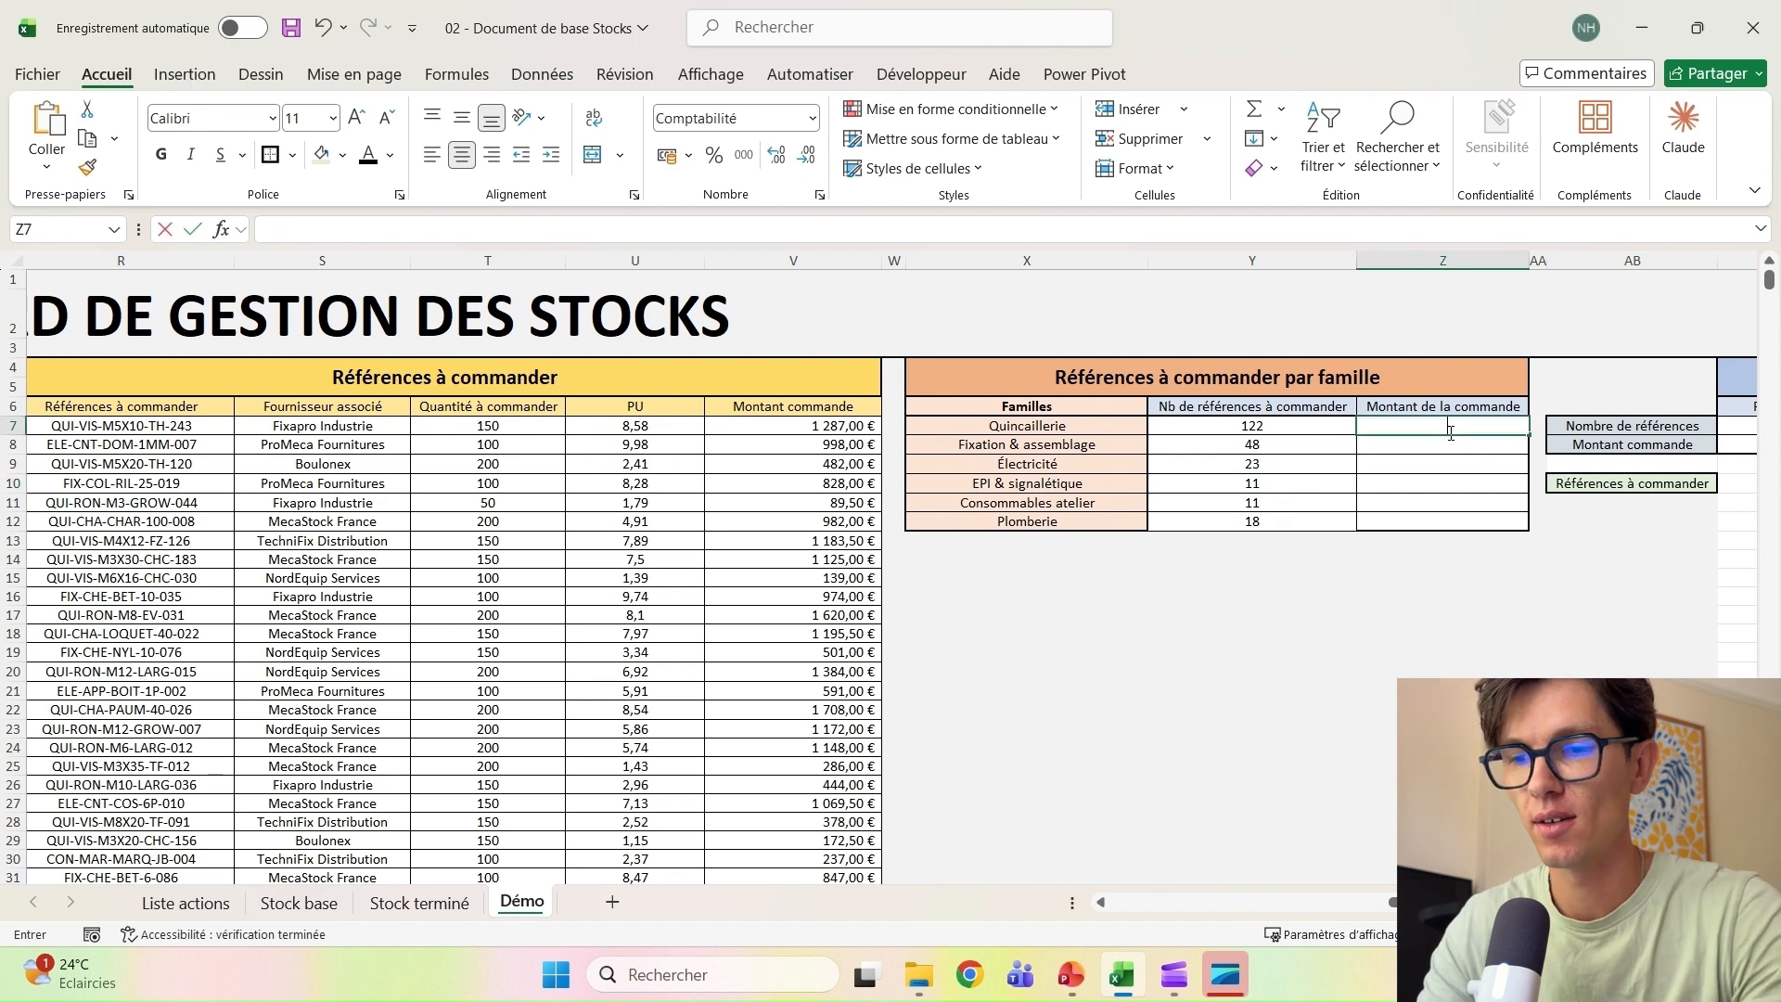
text(=somme.si)
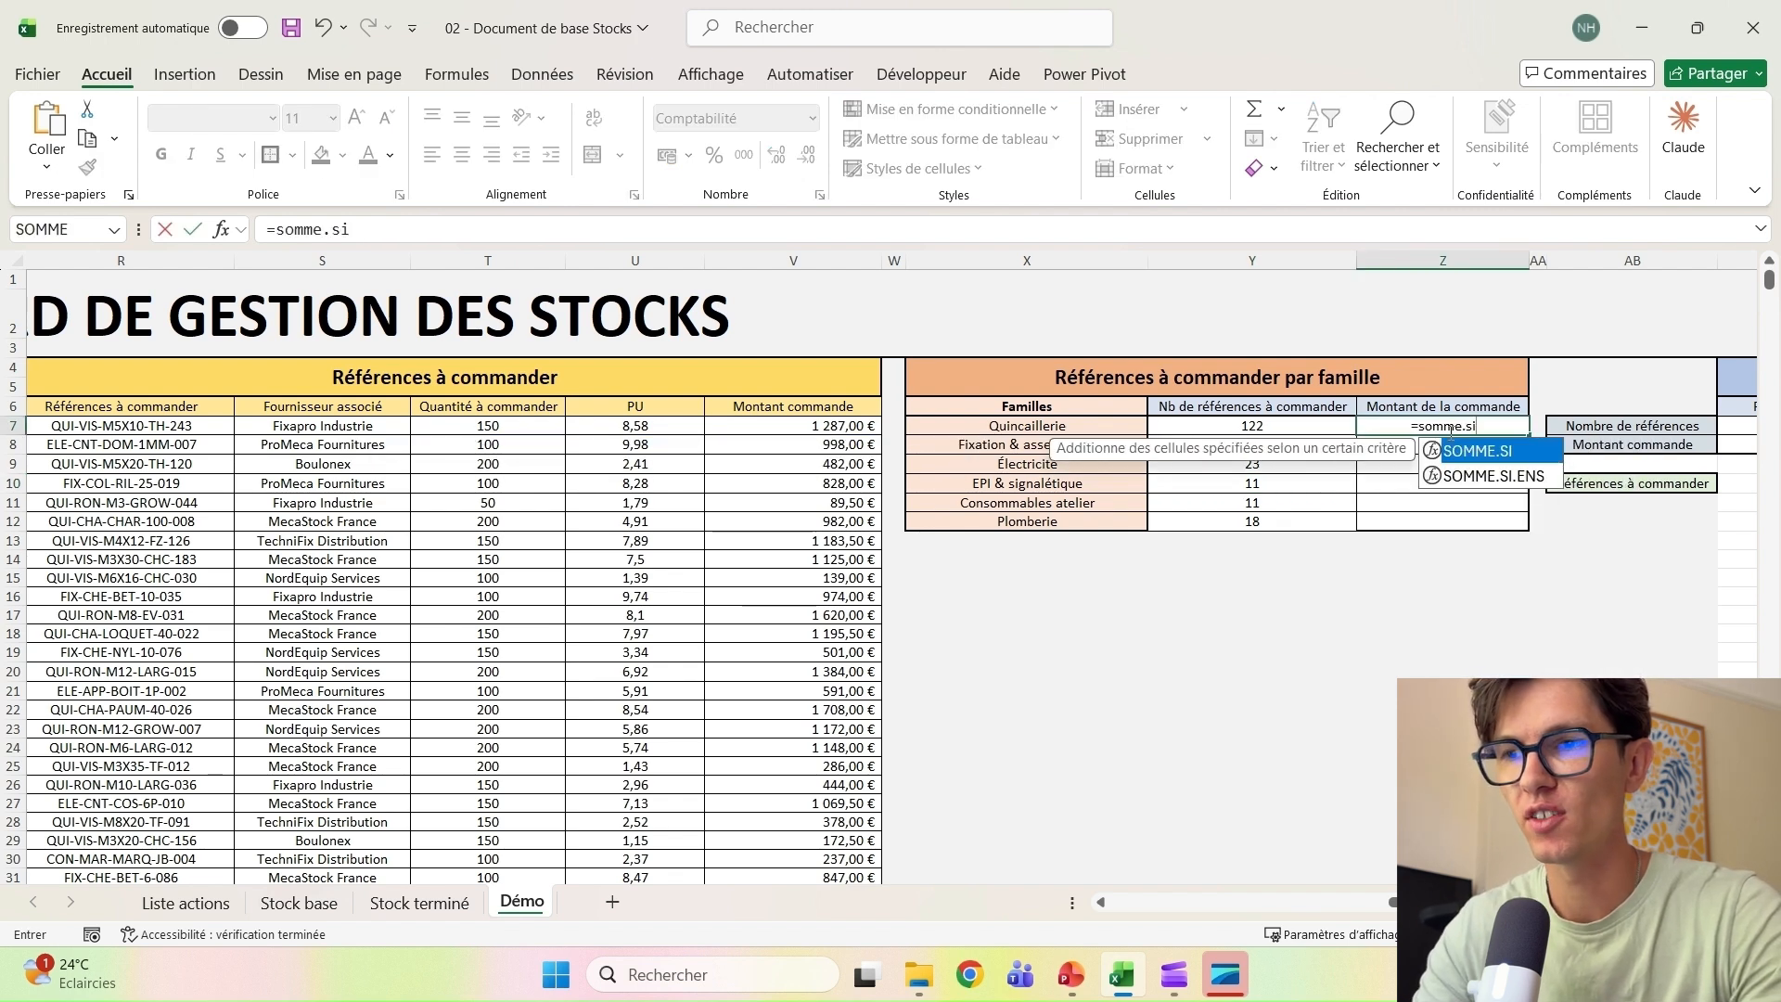
key(Escape)
Copy the formula text from Y7 into Z7 and change its function from NB.SI.ENS to SOMME.SI.ENS
click(1219, 419)
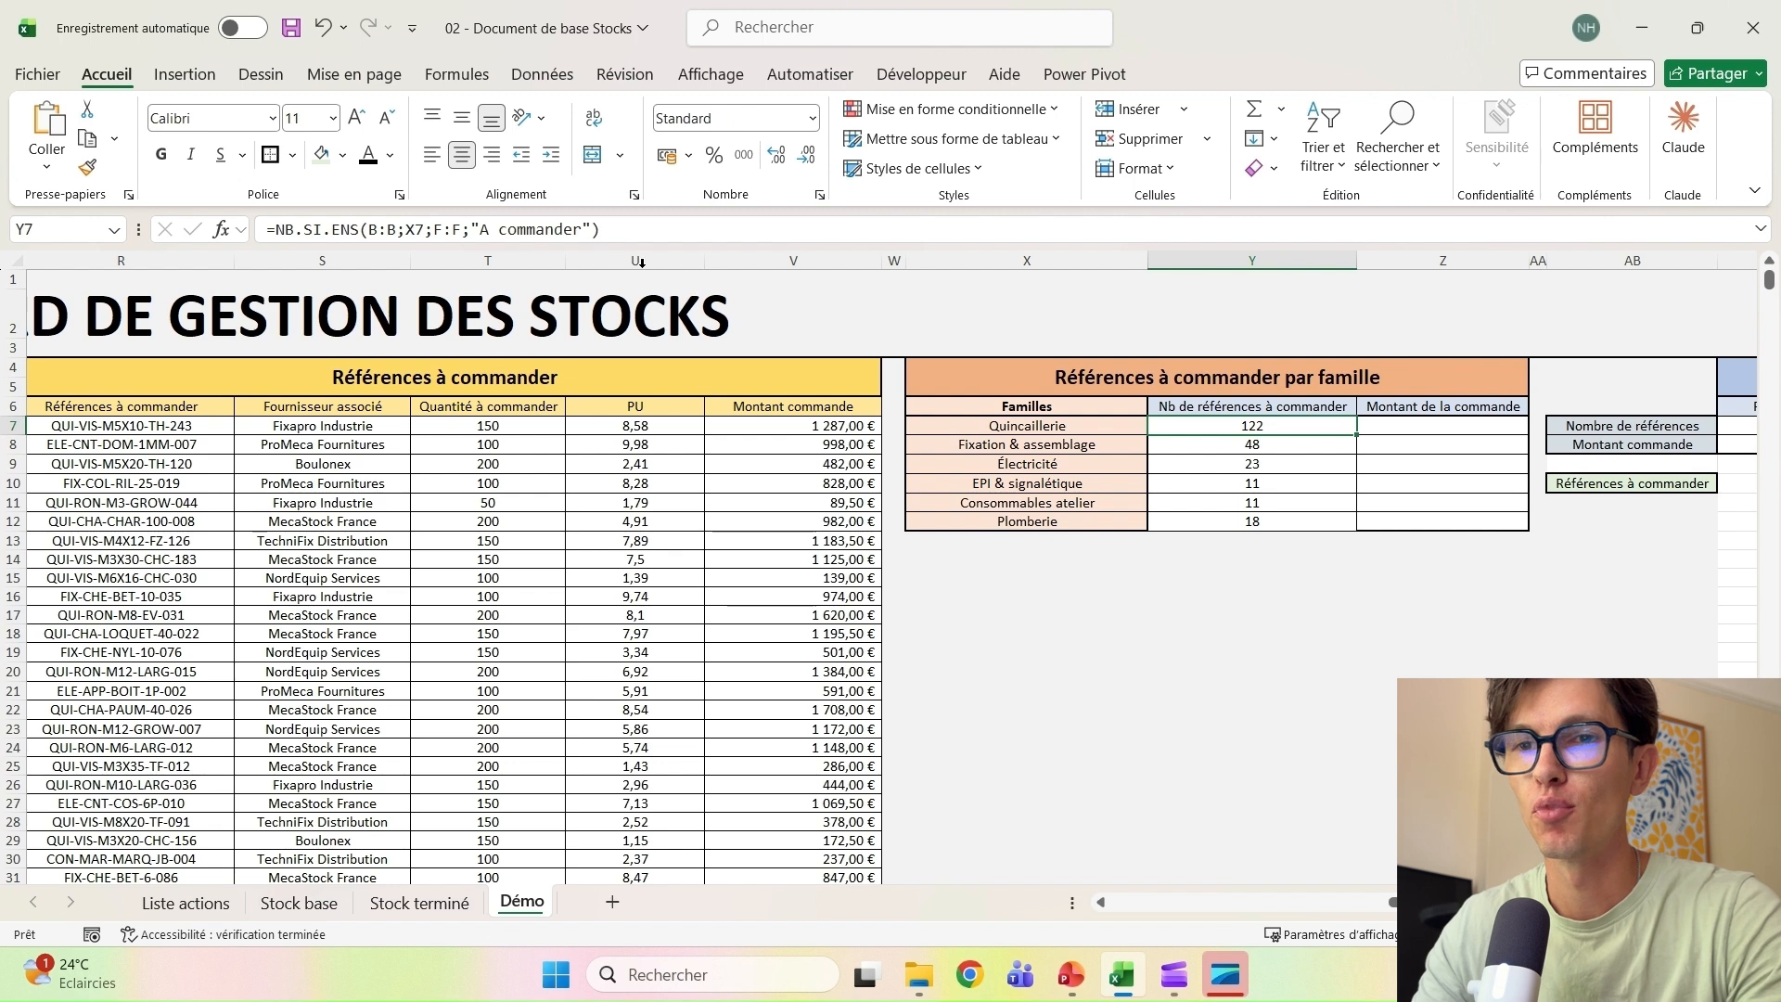
drag(623, 230, 132, 228)
key(Escape)
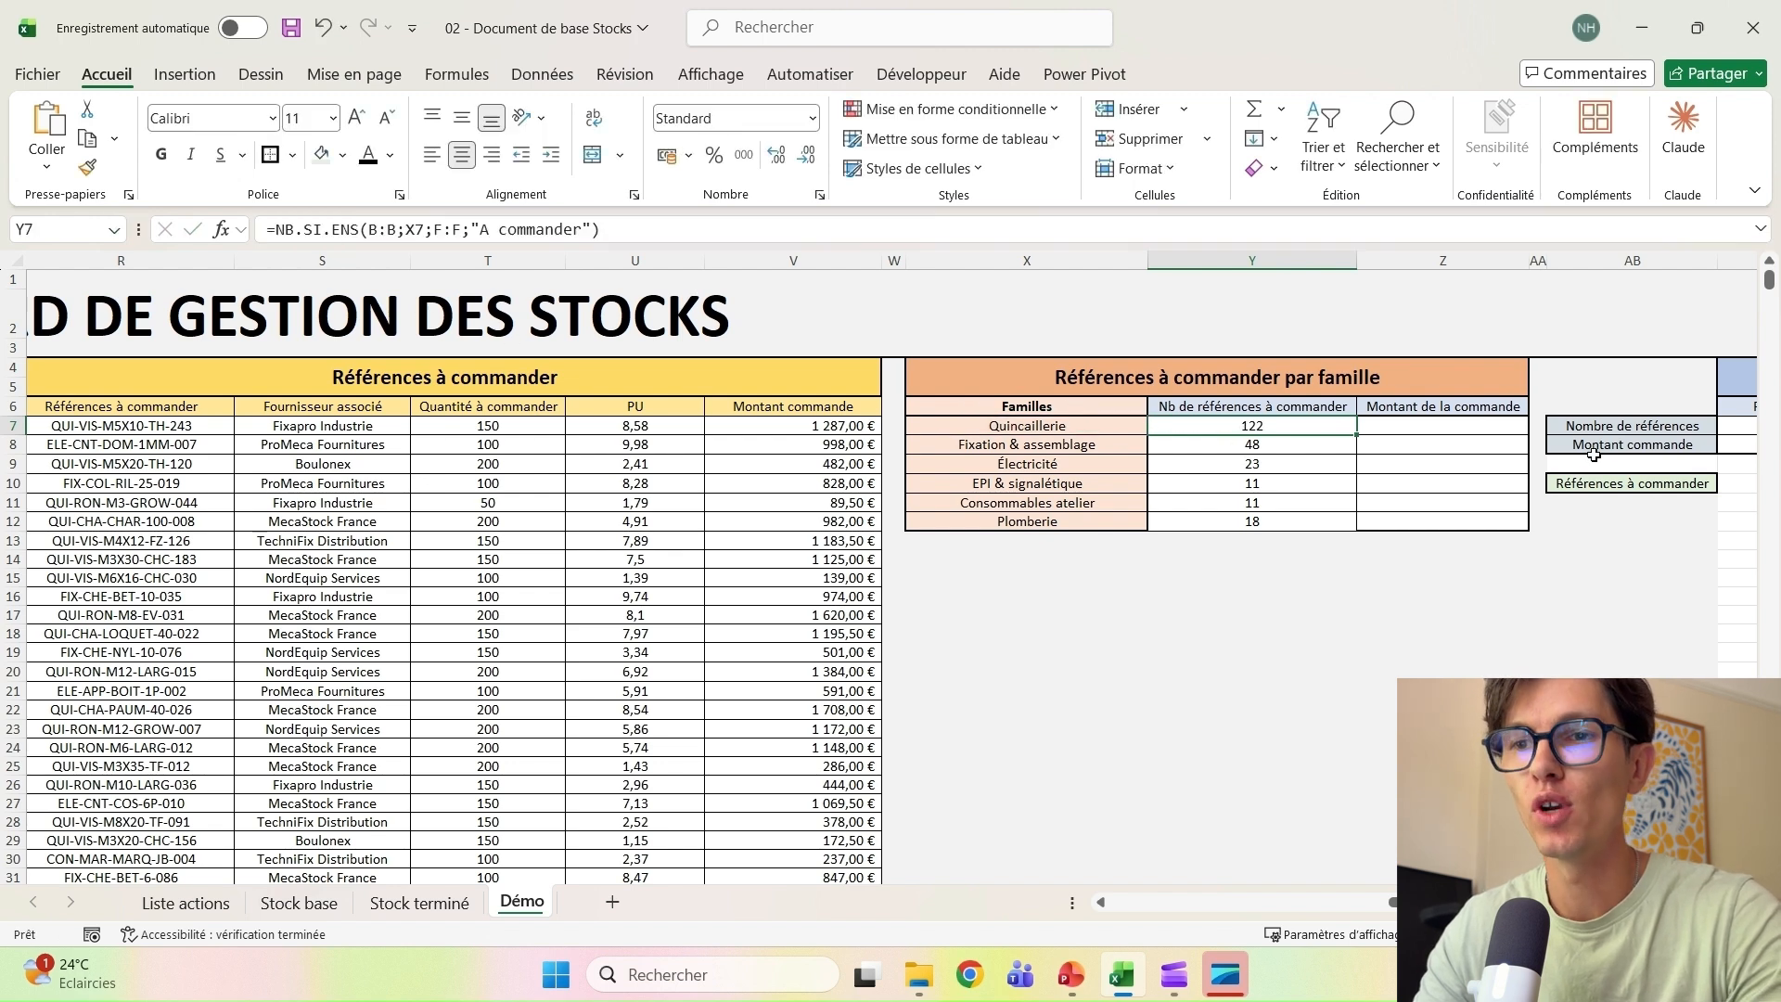
click(1419, 427)
double_click(1195, 426)
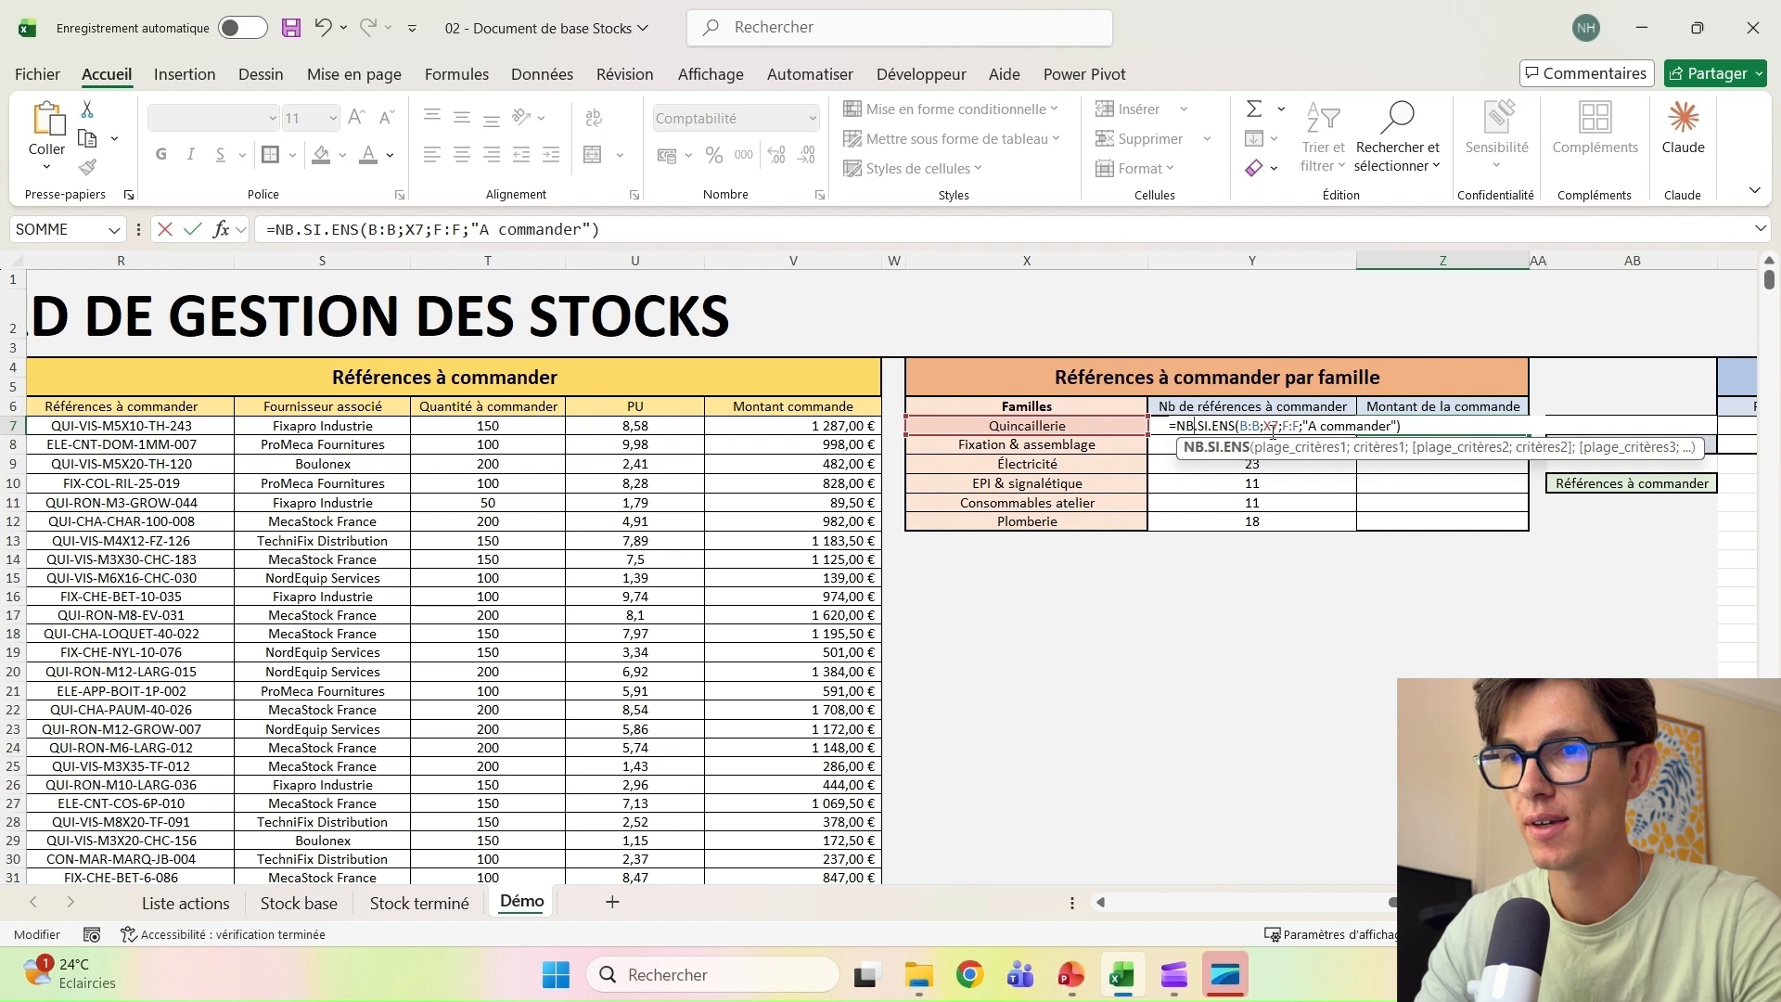
key(BackSpace)
key(BackSpace)
text(somme)
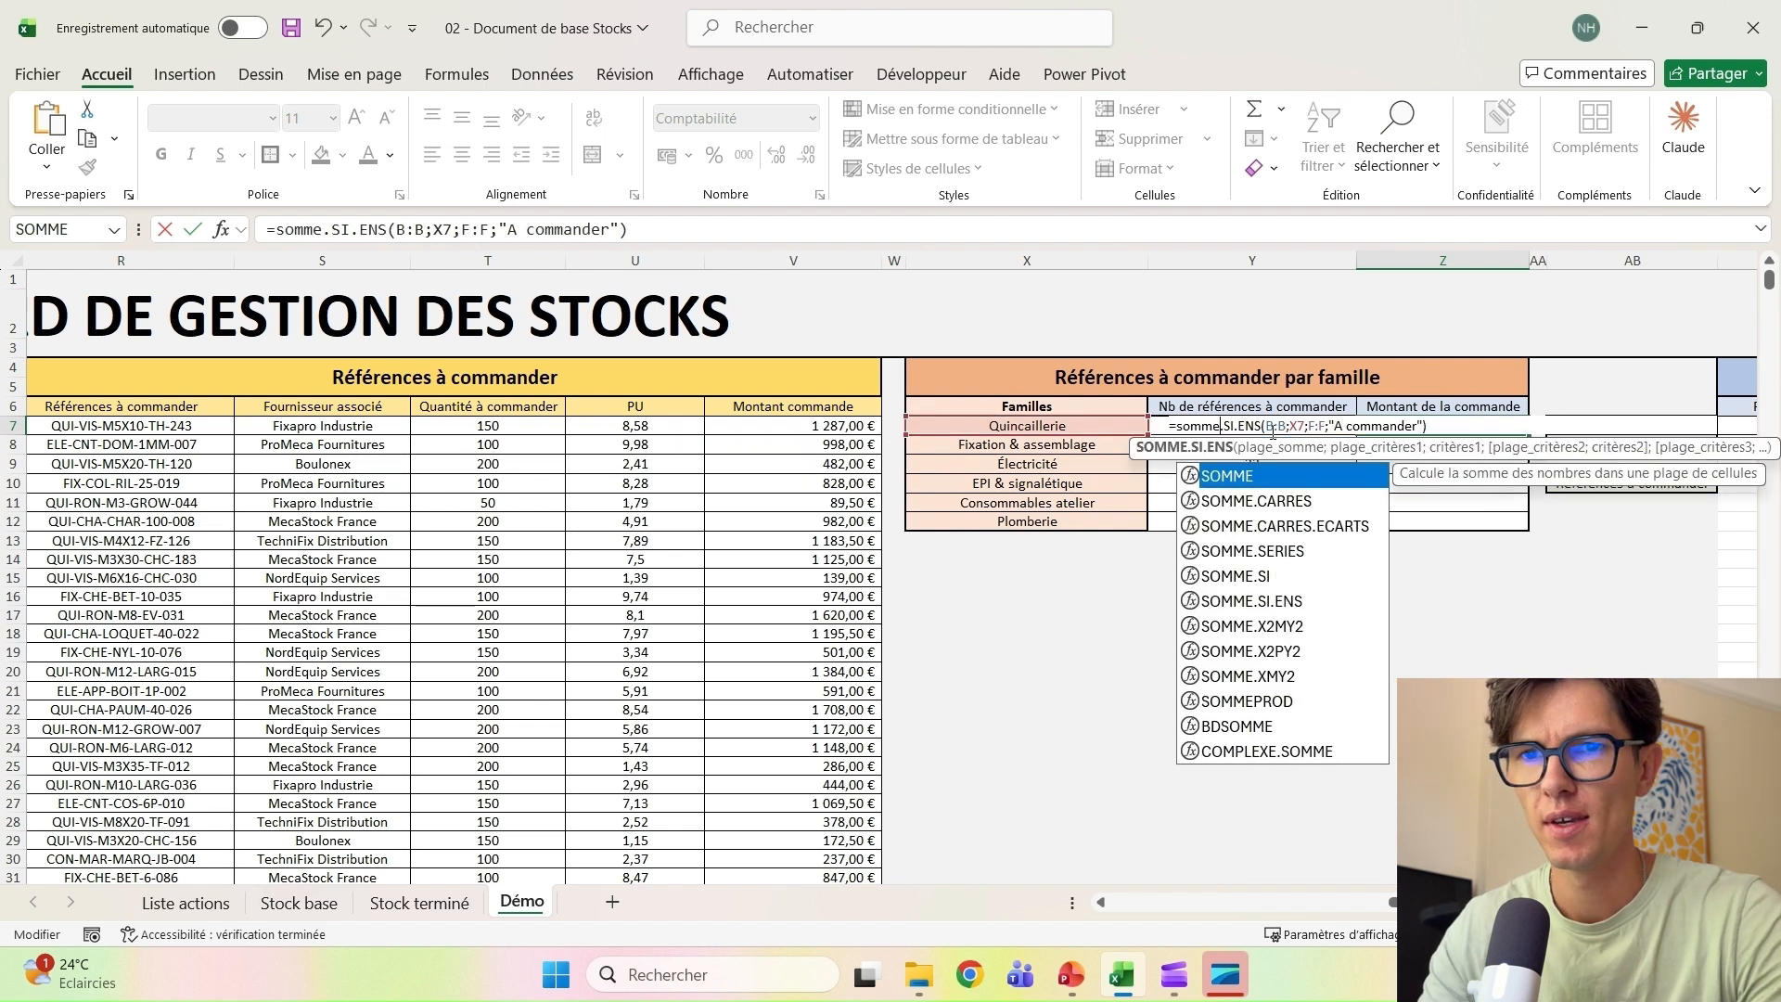
Insert the Montant commande column J:J as the sum range before B:B in the Z7 formula, and fill it down to Z12
click(522, 231)
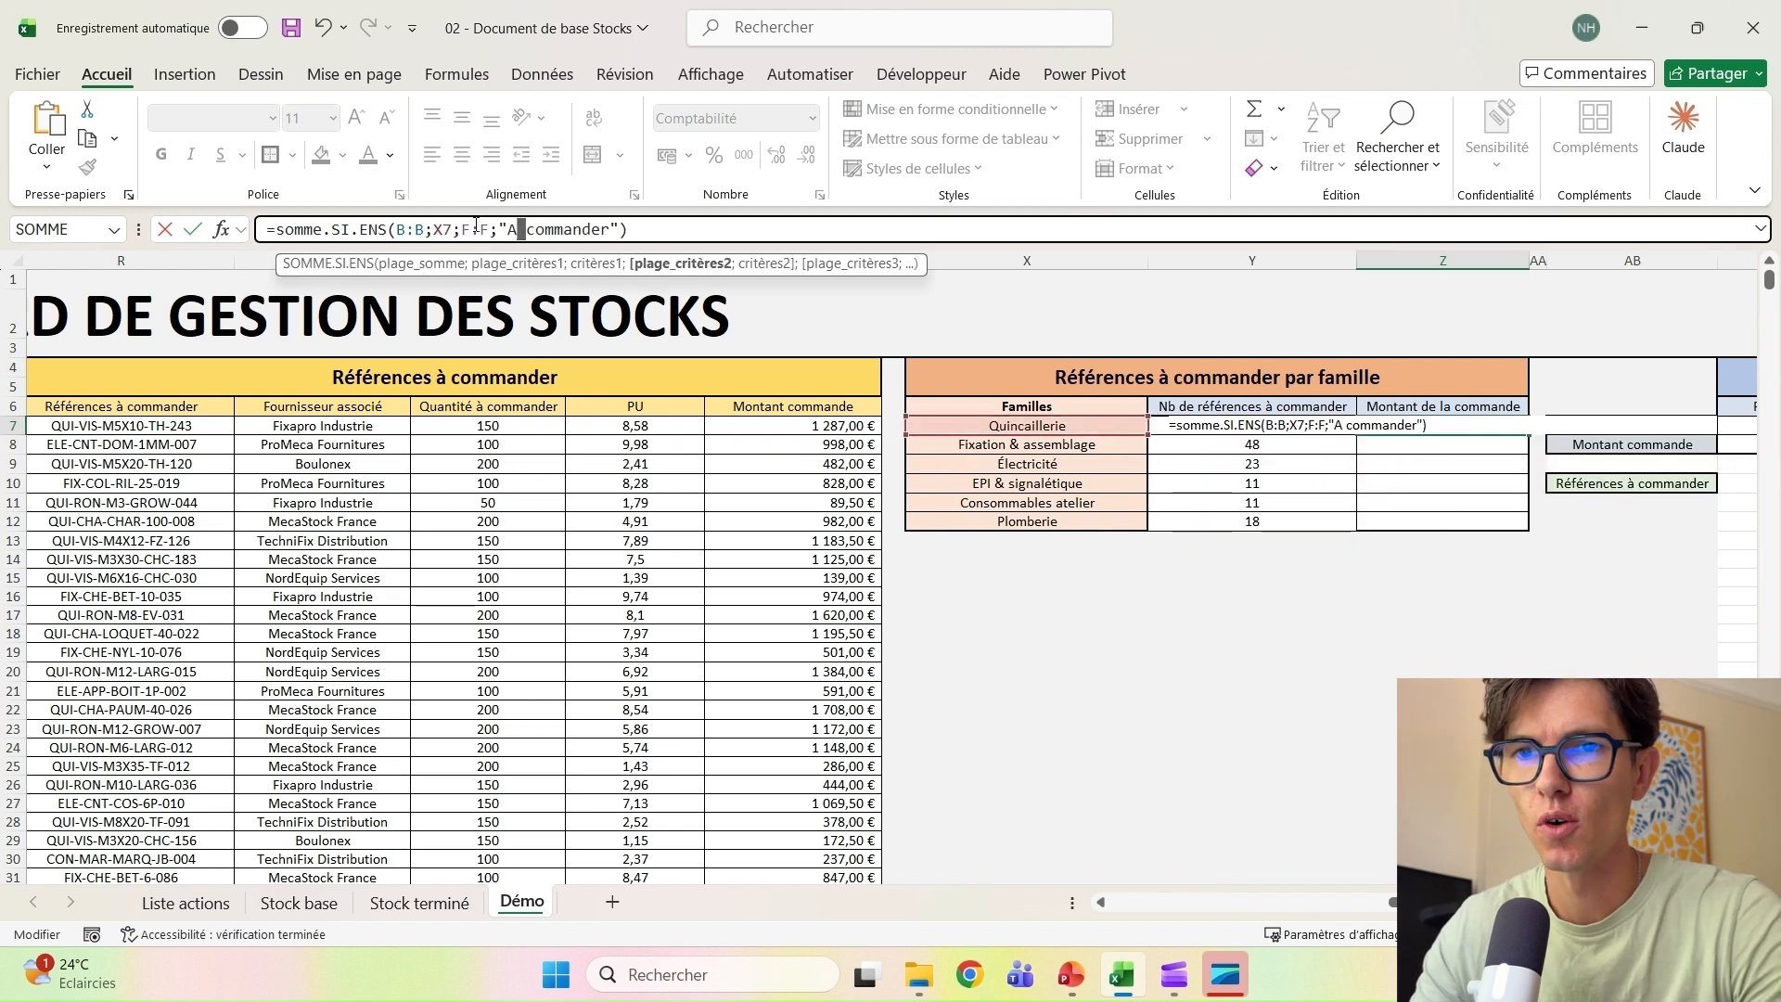
click(434, 229)
click(402, 229)
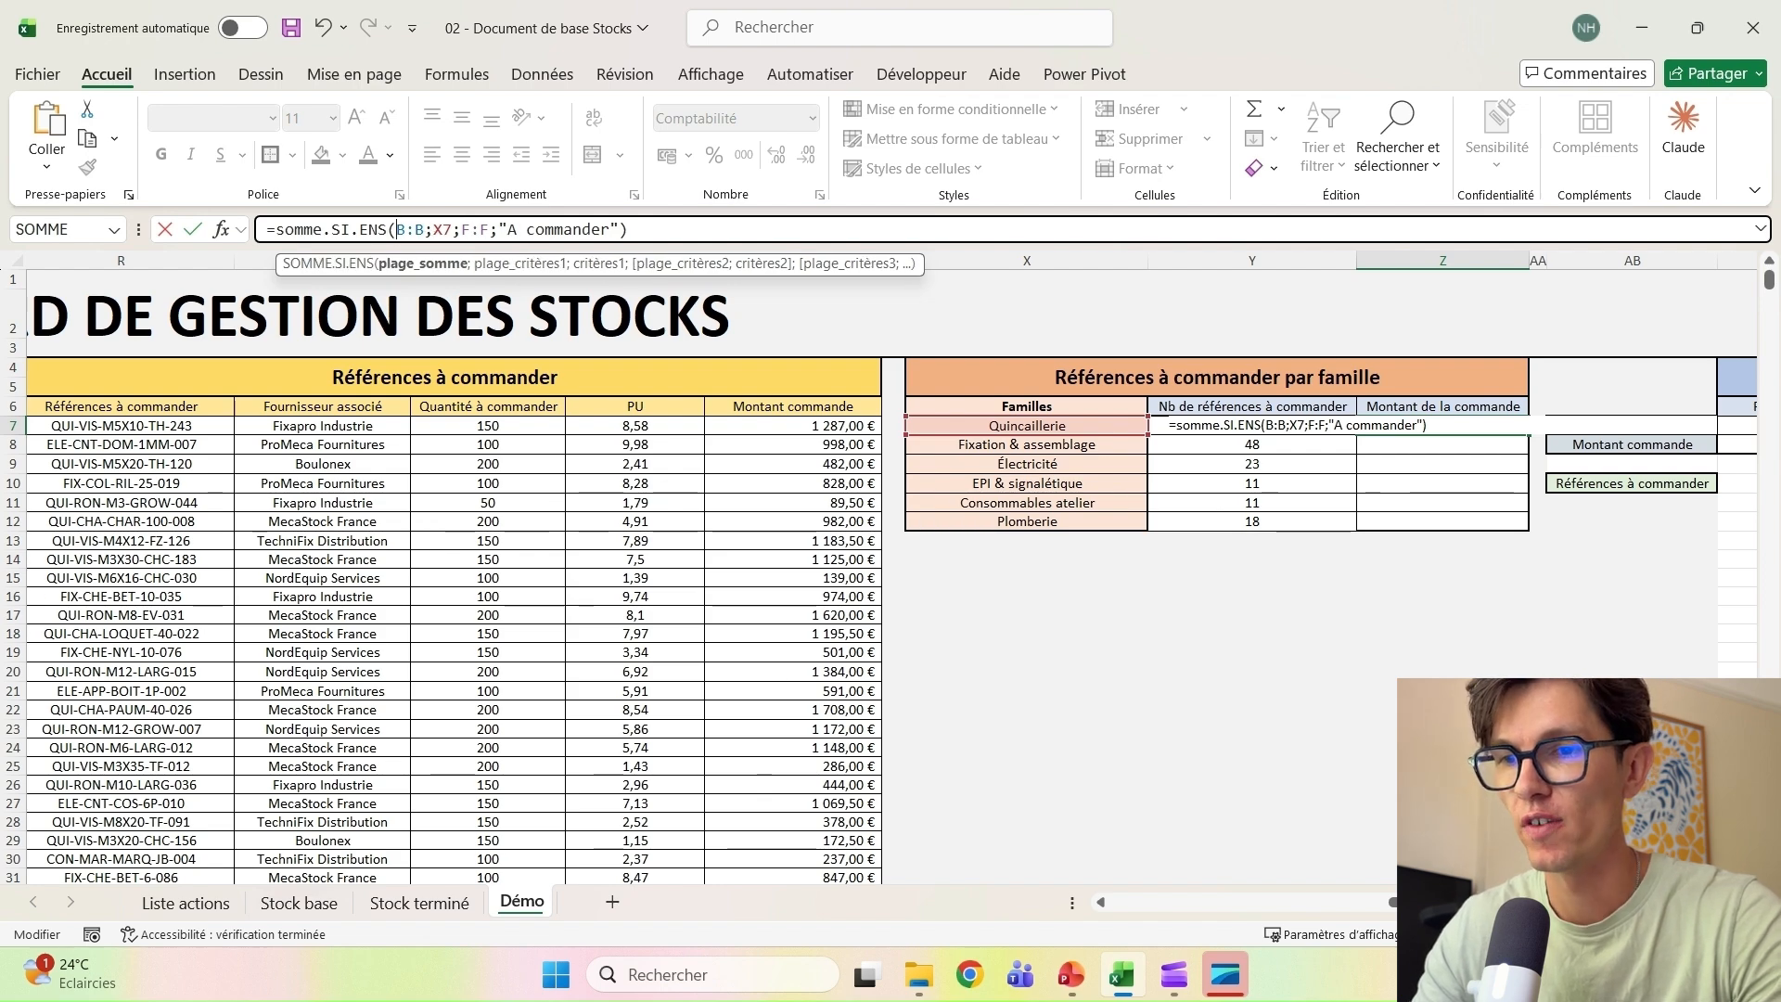
scroll(891, 575, left, 10)
click(1209, 262)
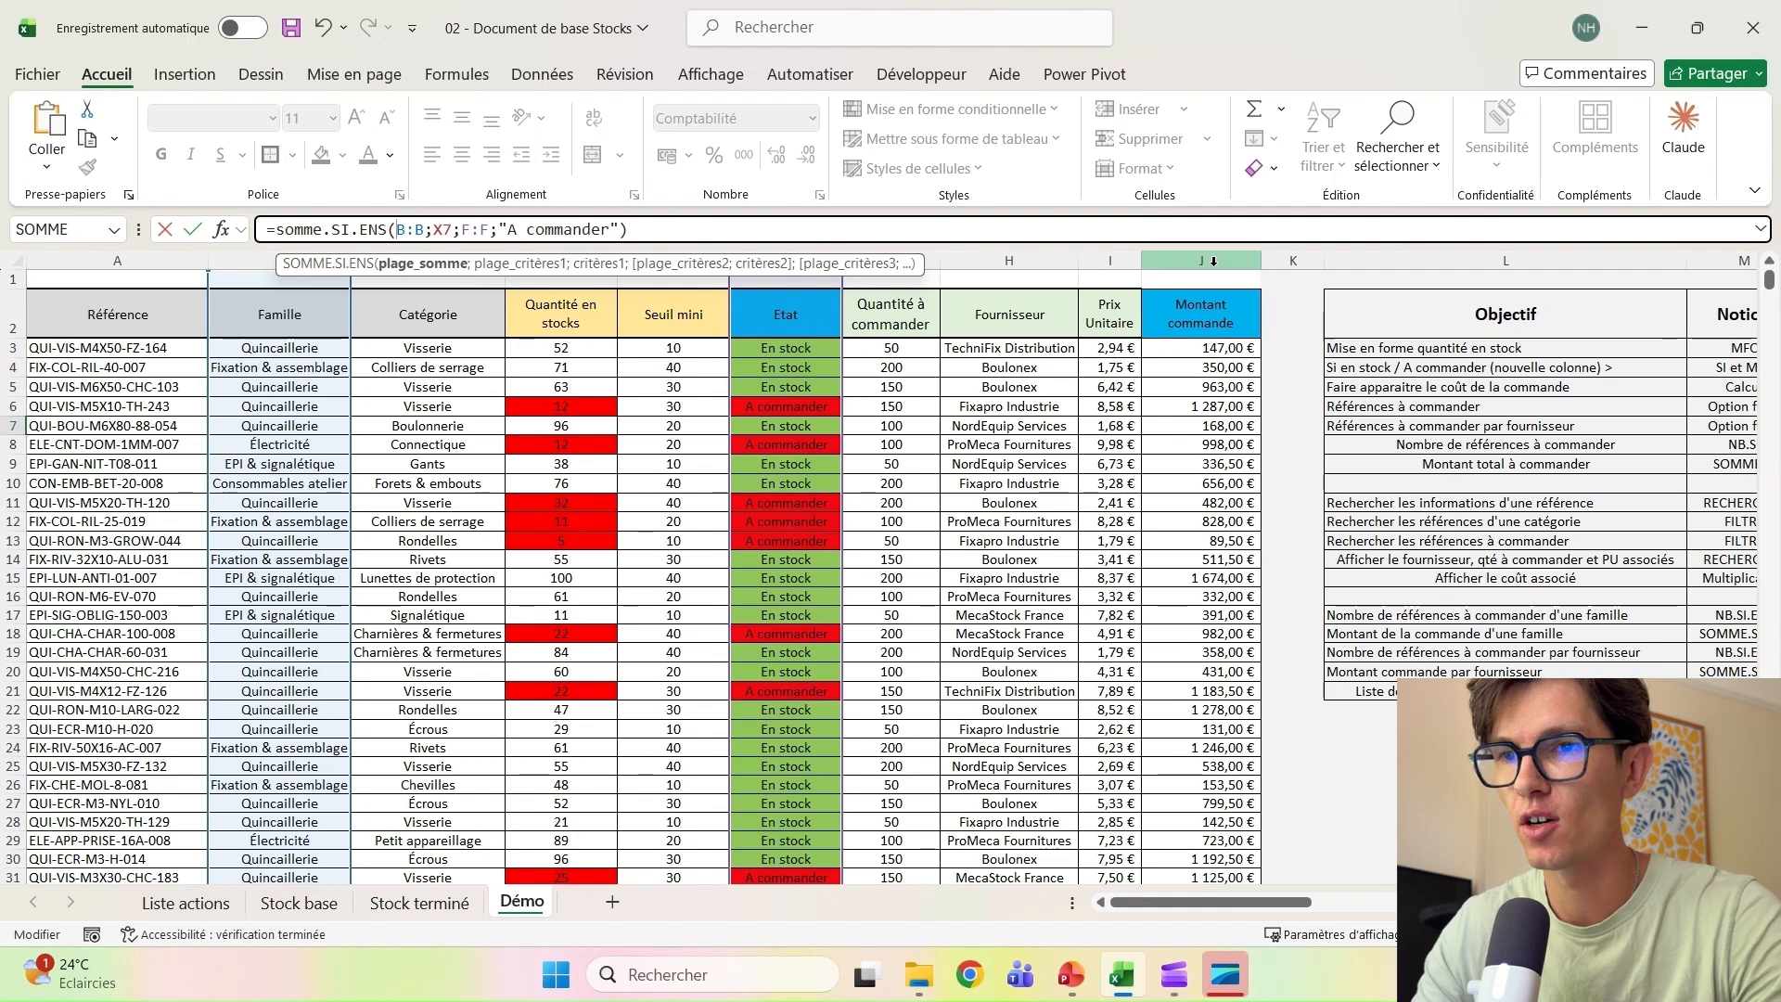
text(;)
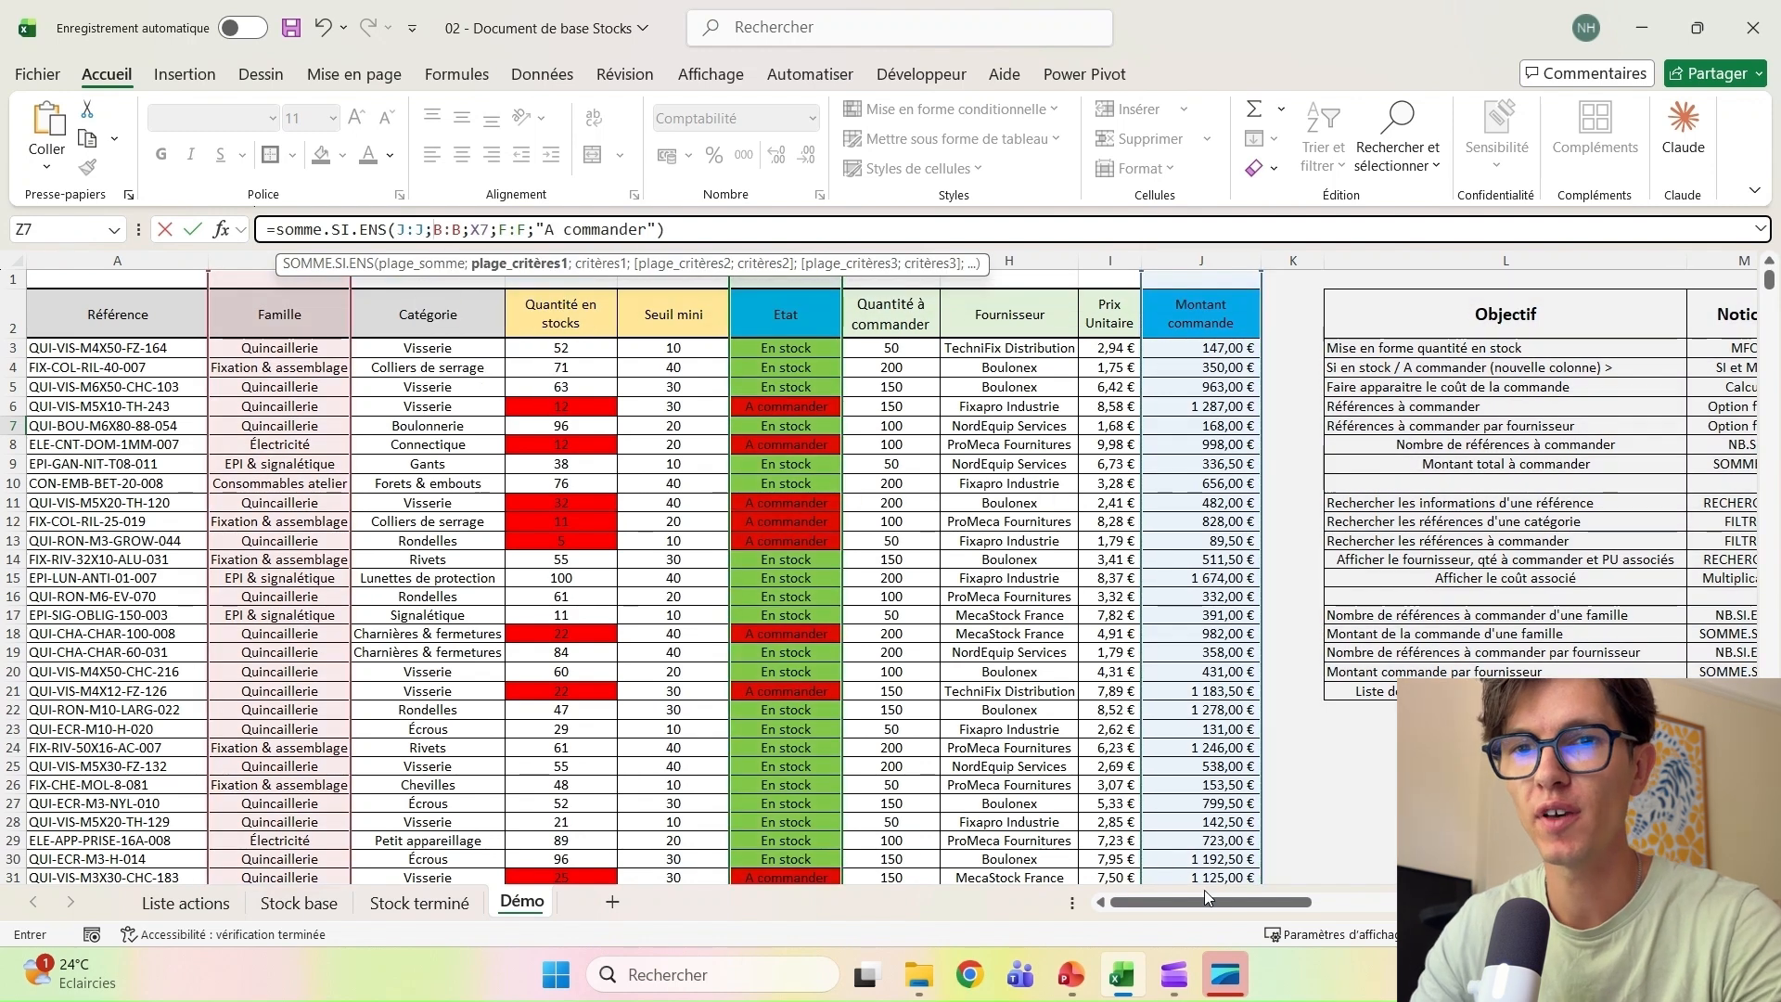
click(1218, 901)
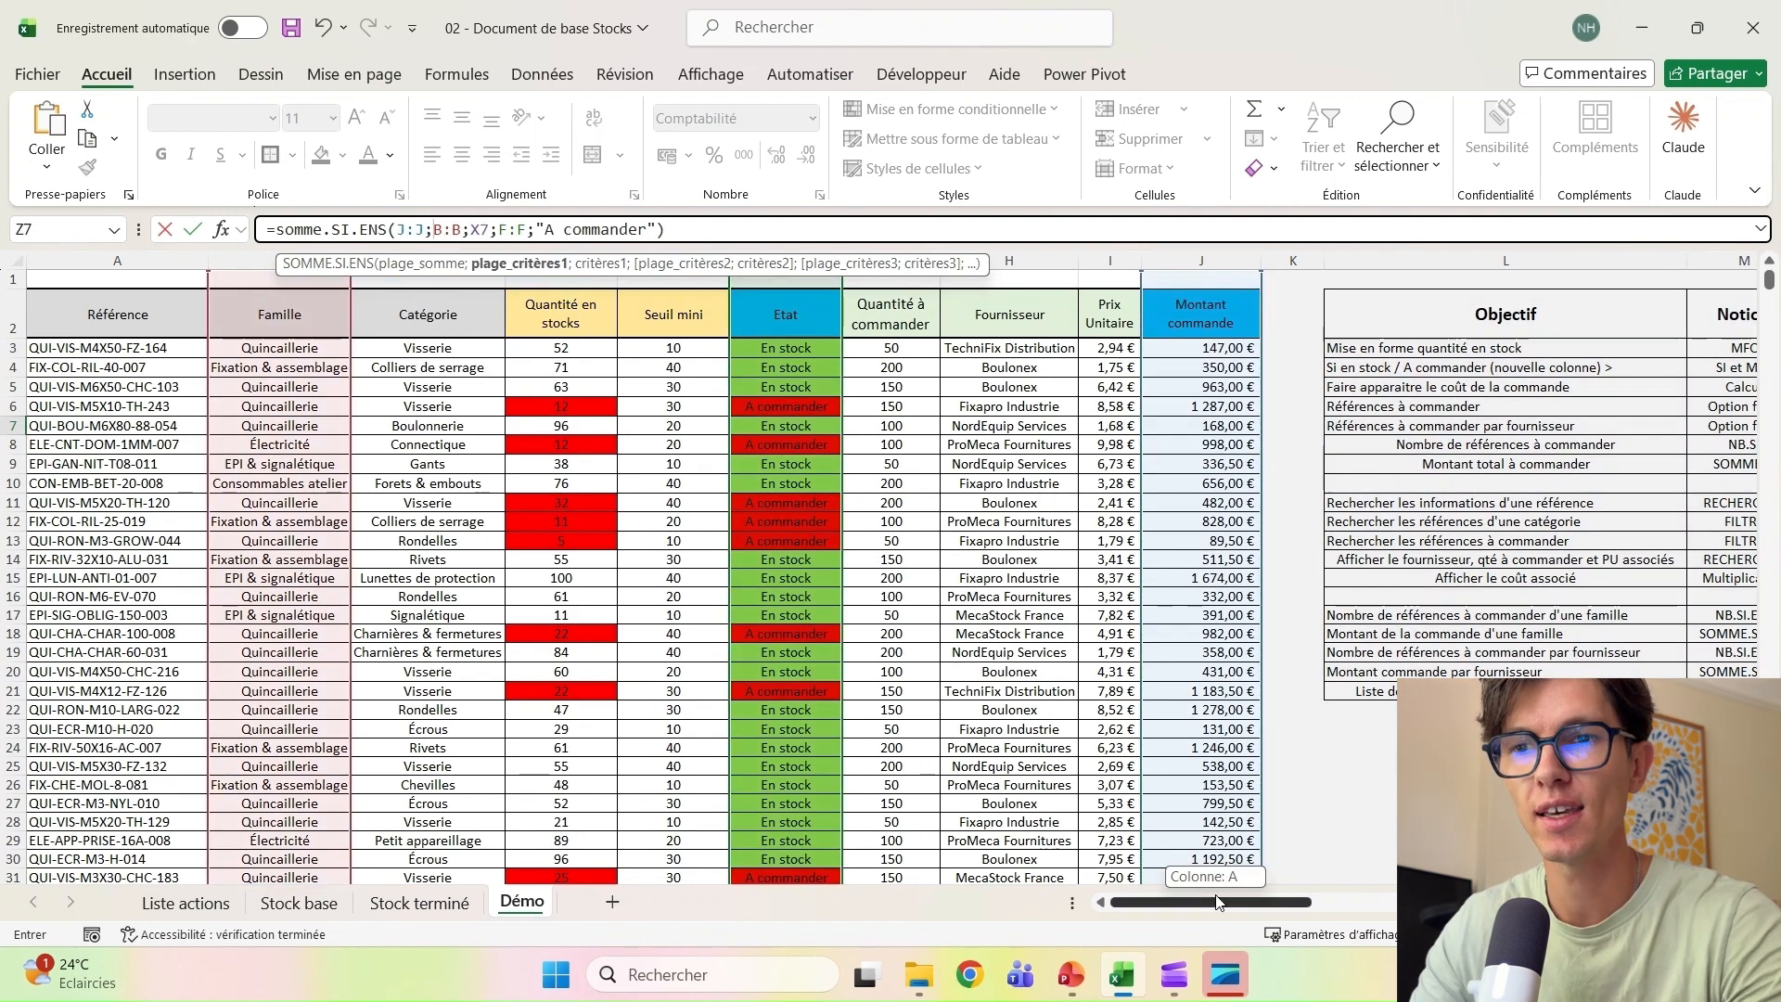
drag(1218, 902, 1415, 904)
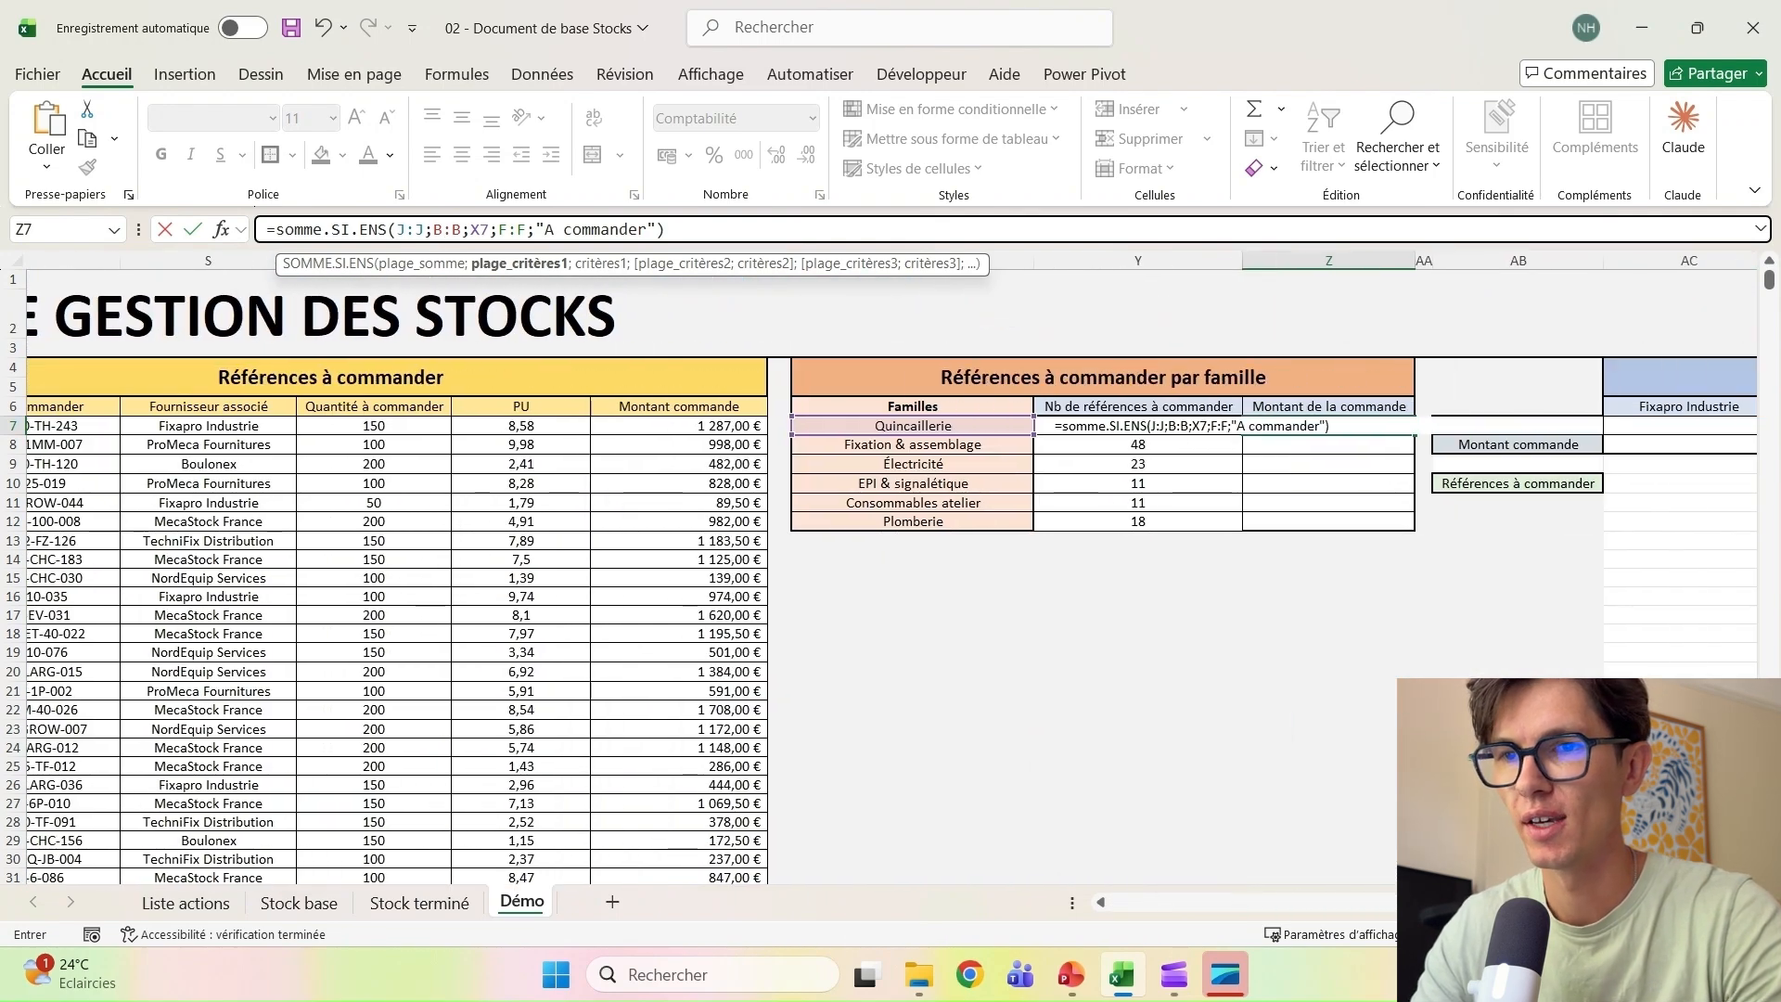
key(Return)
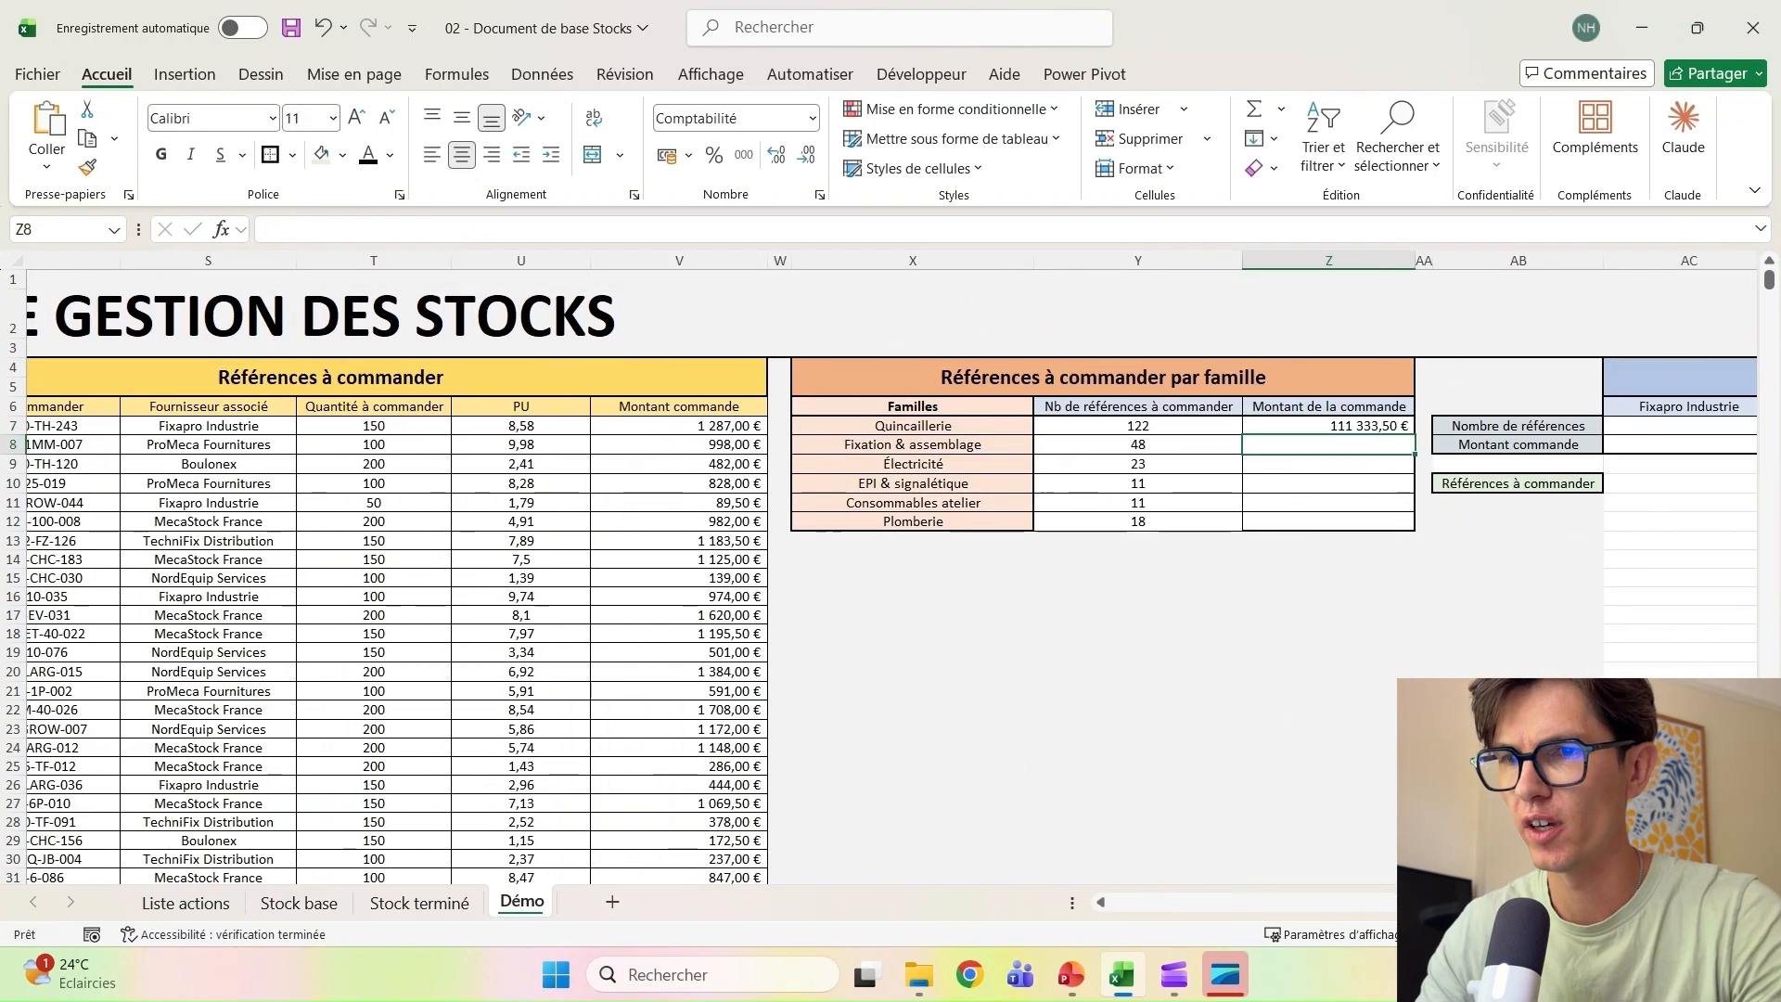
click(1407, 429)
drag(1415, 433, 1401, 528)
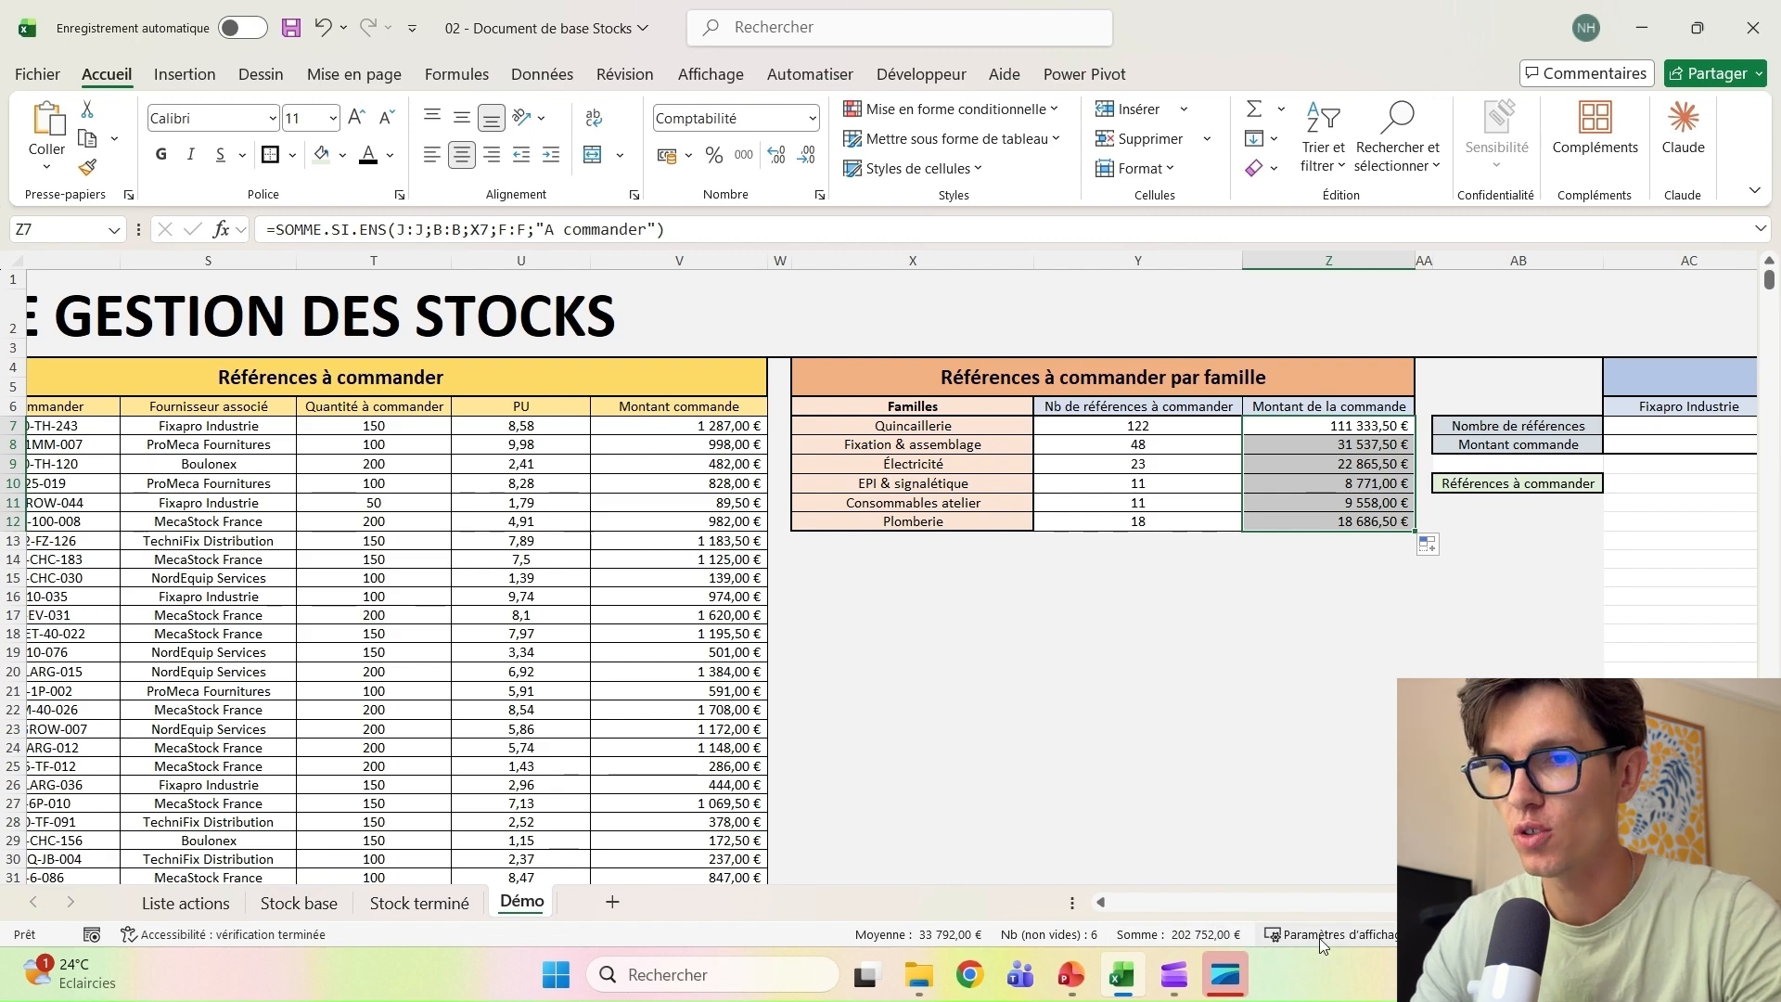
Check the total order amount in P8 and the Électricité count formula in the family table
scroll(1297, 908, left, 5)
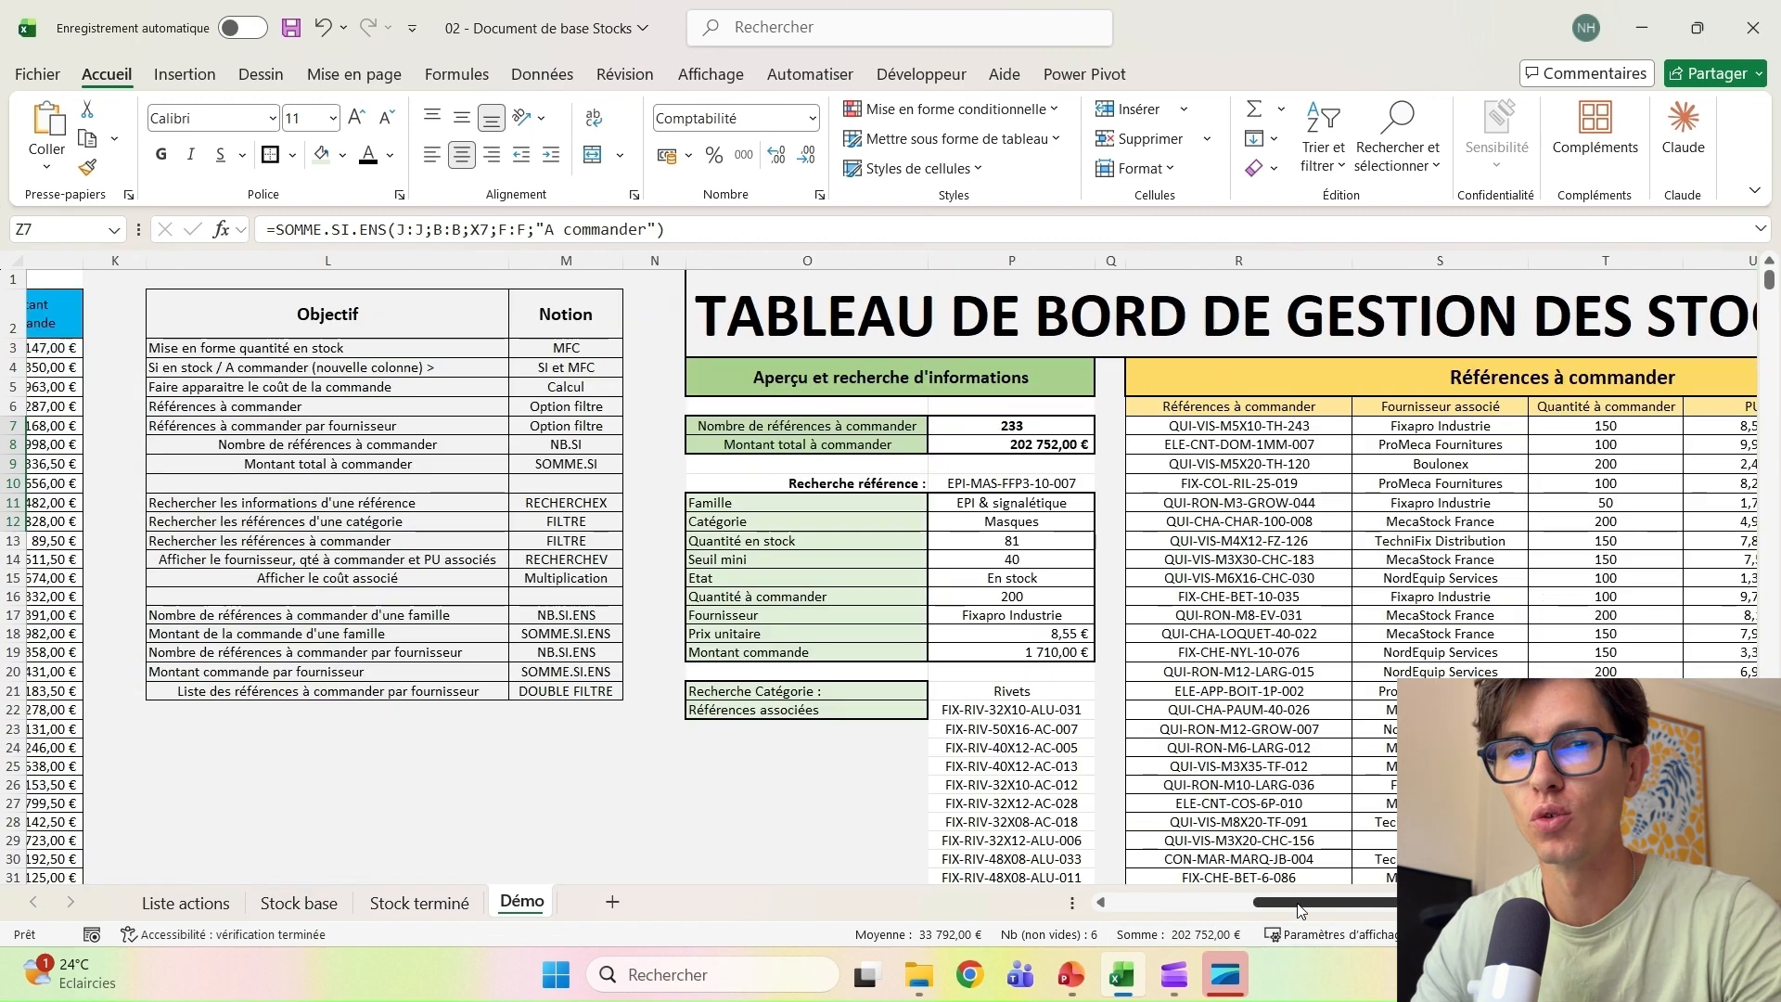
click(1032, 445)
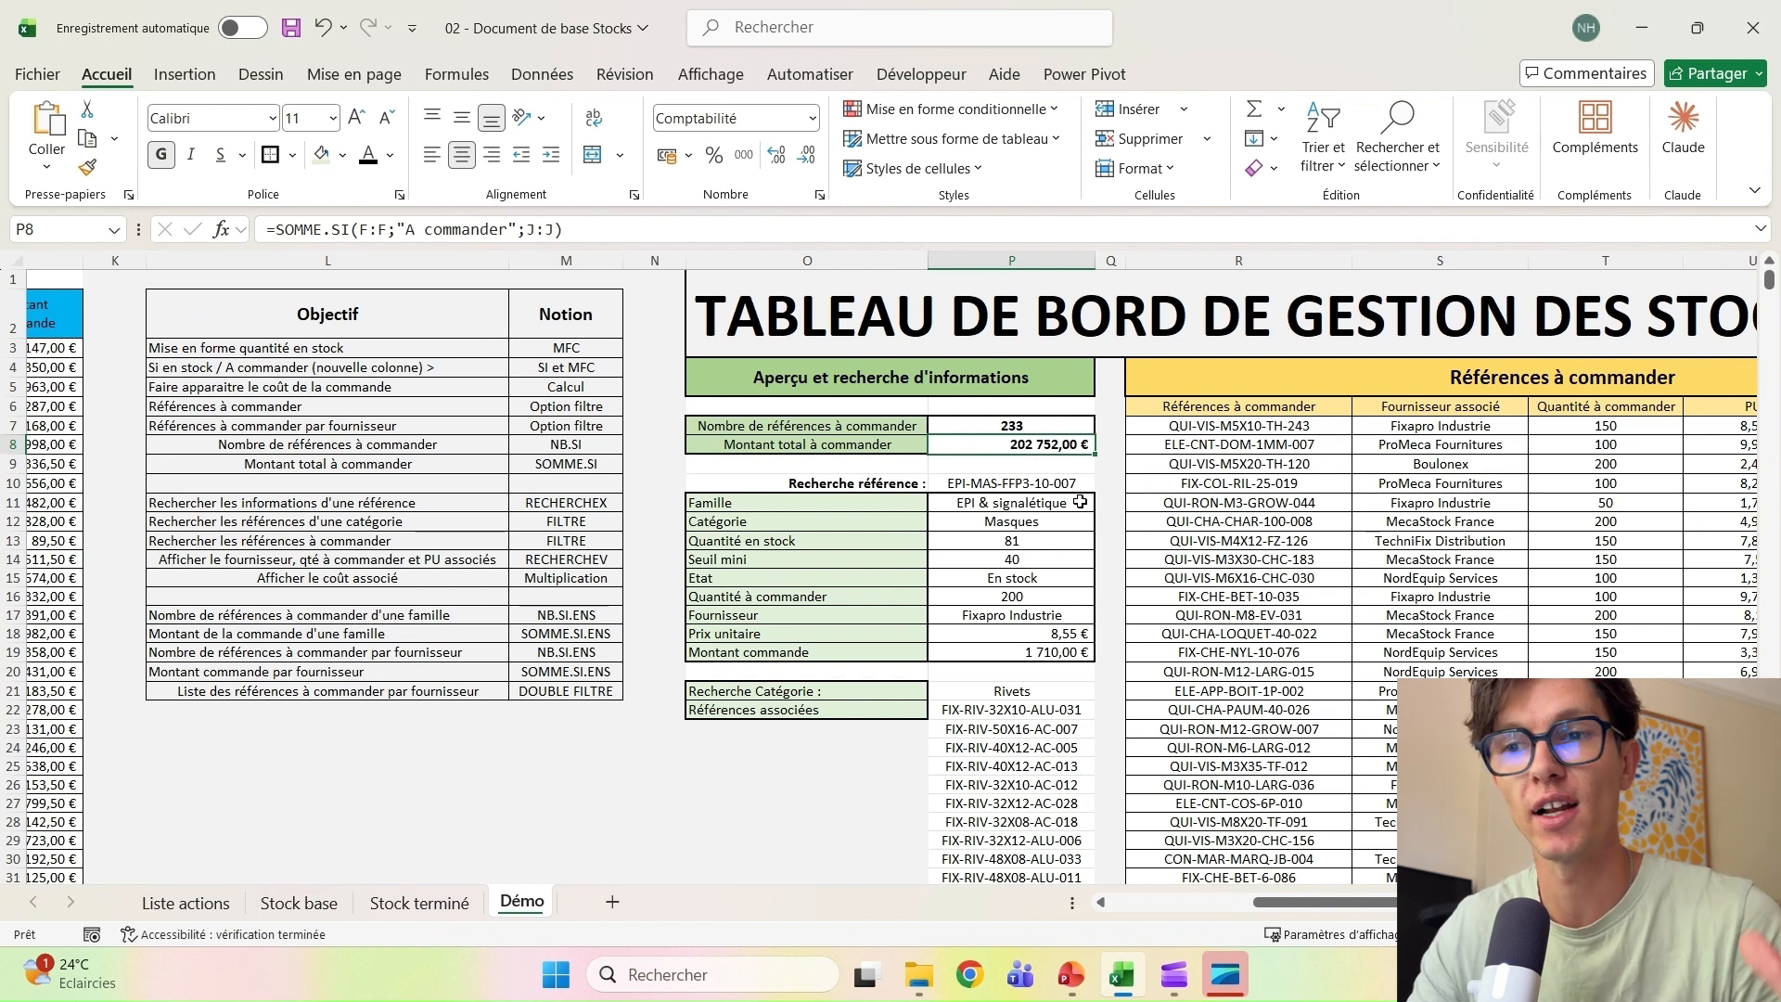
drag(1358, 911, 1402, 911)
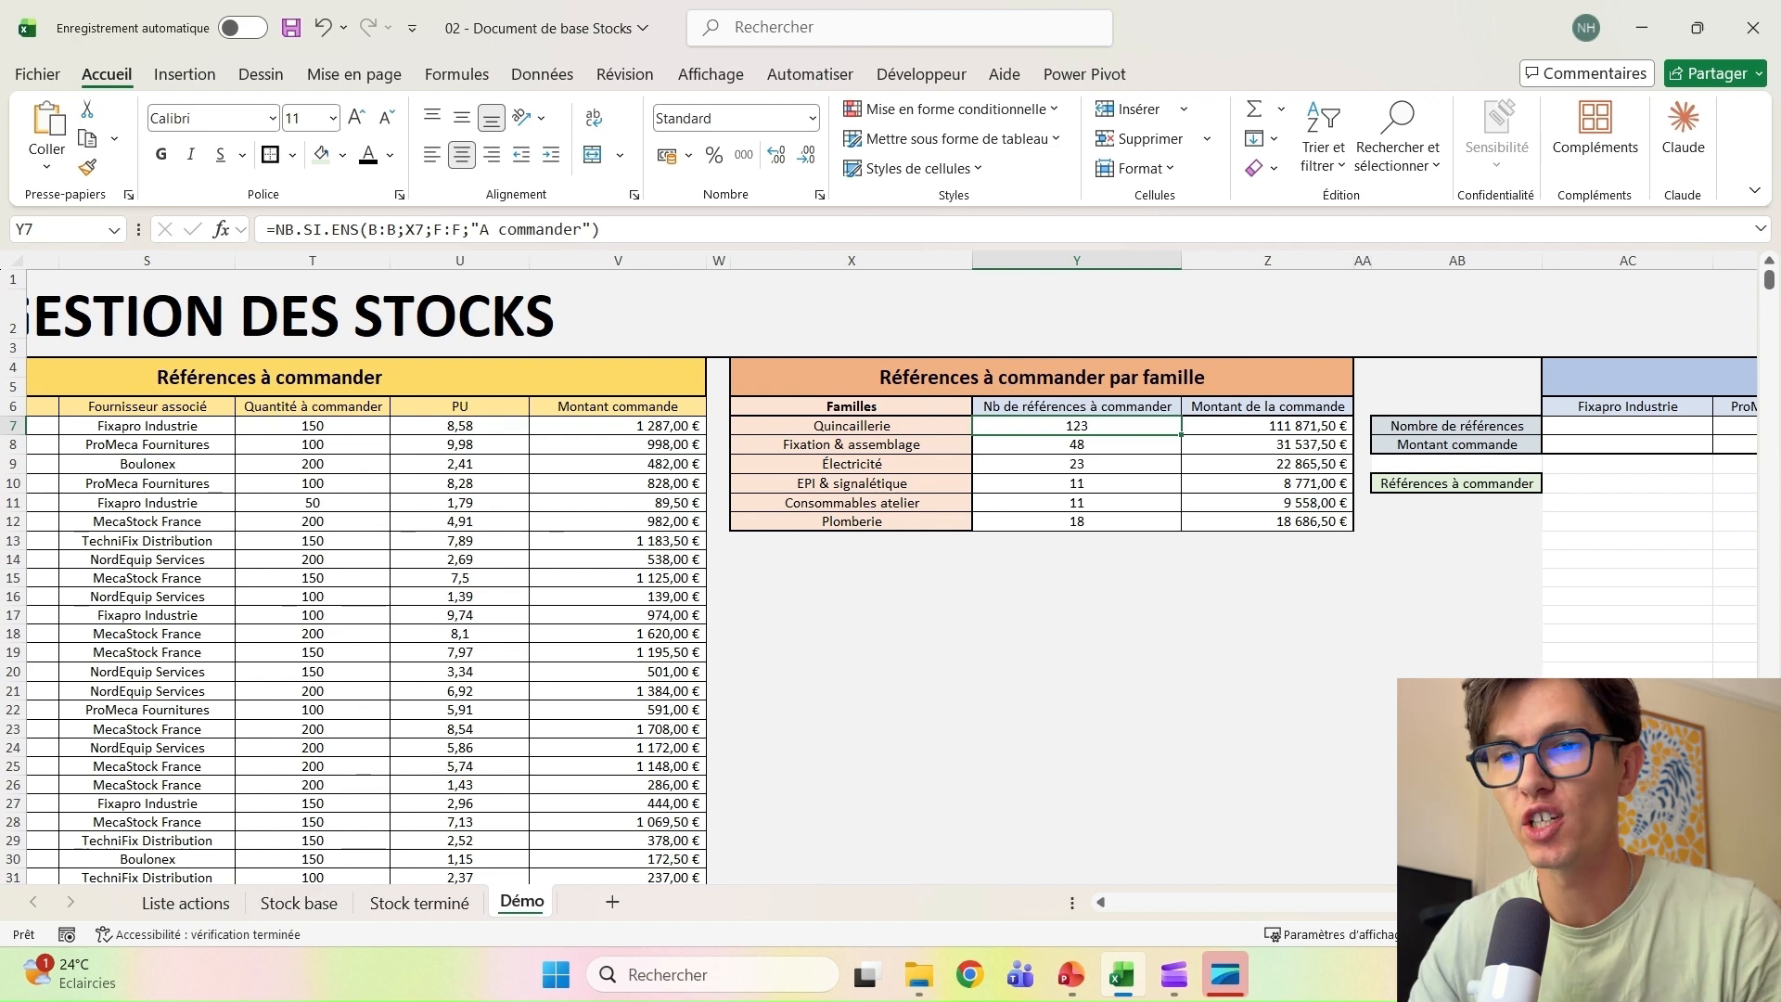
click(923, 467)
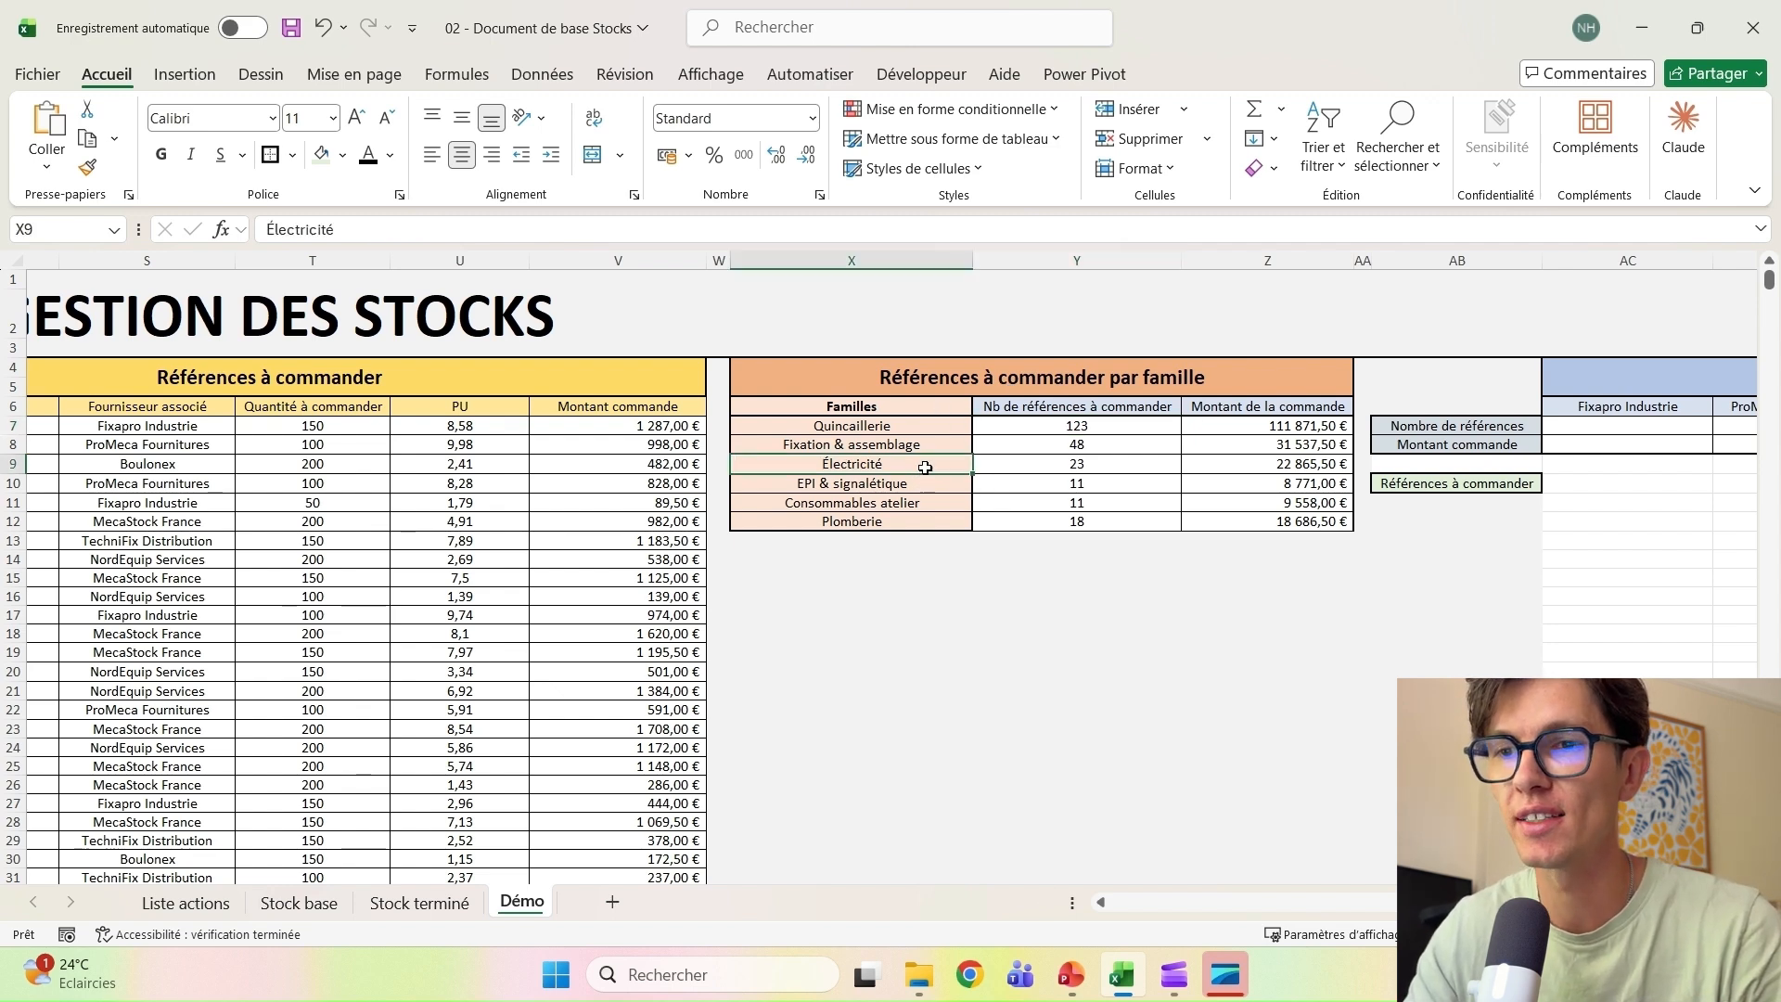
click(1051, 469)
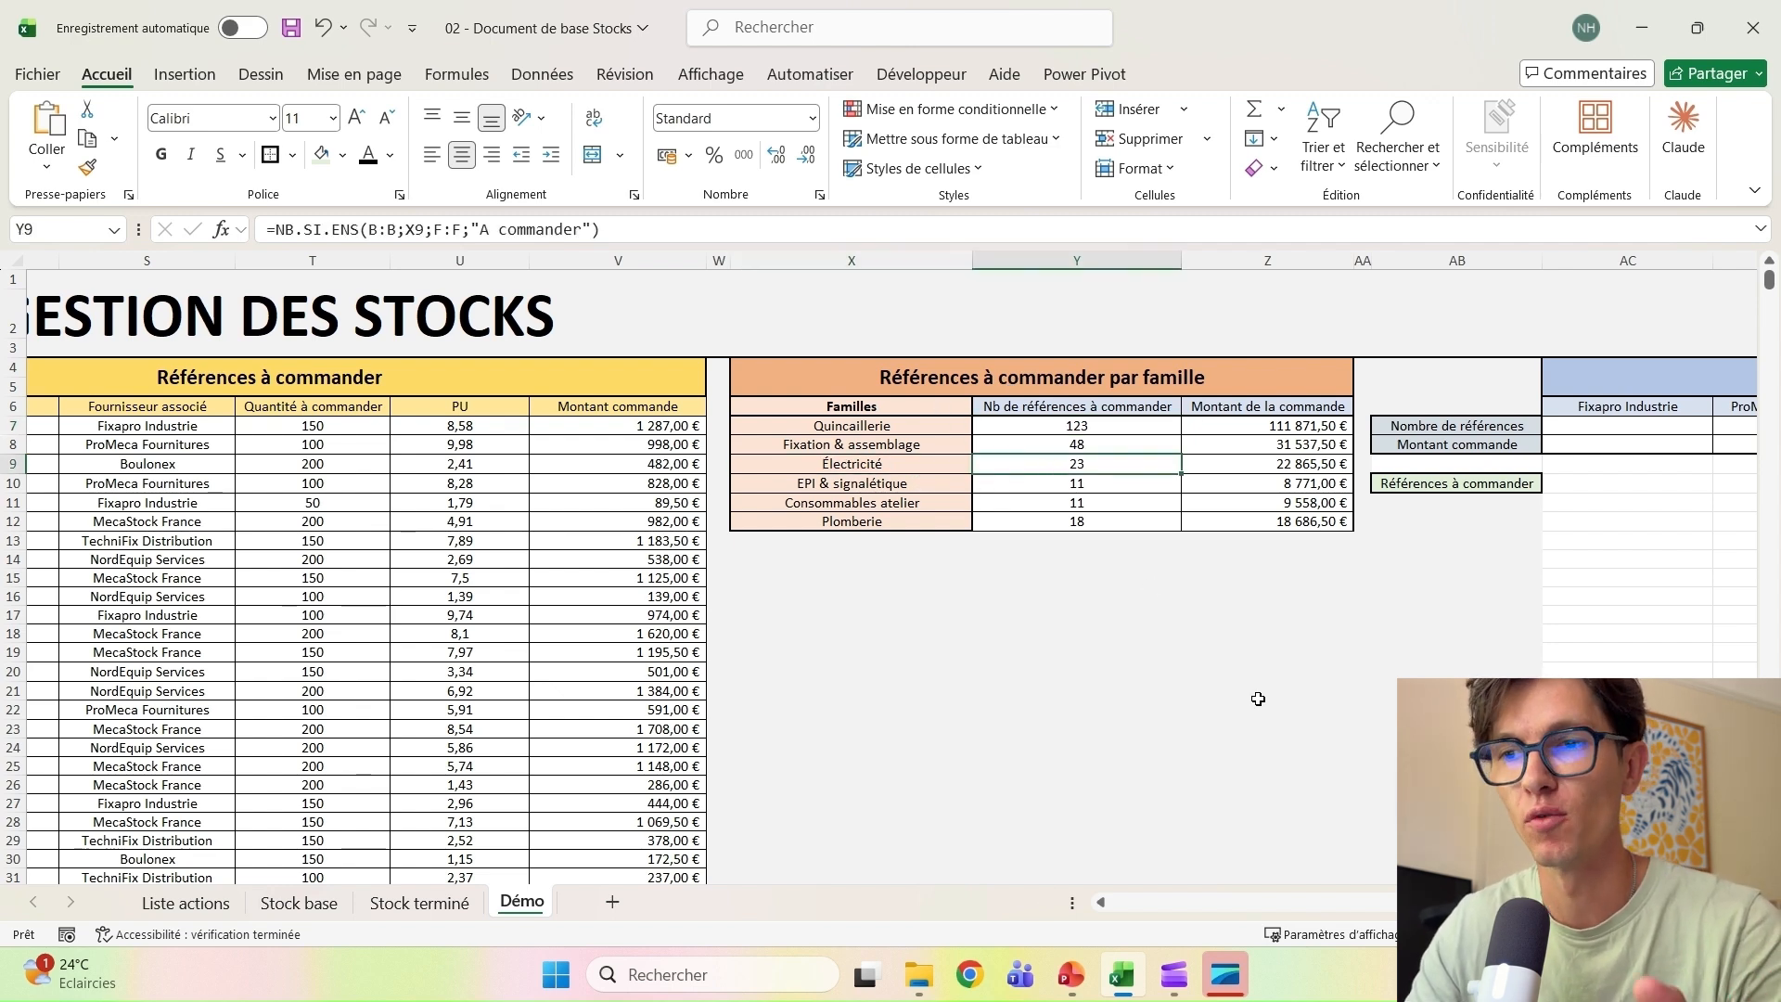
Set the stock quantity of reference ELE-APP-PRISE-16A-008 in D29 to 10
scroll(388, 575, left, 10)
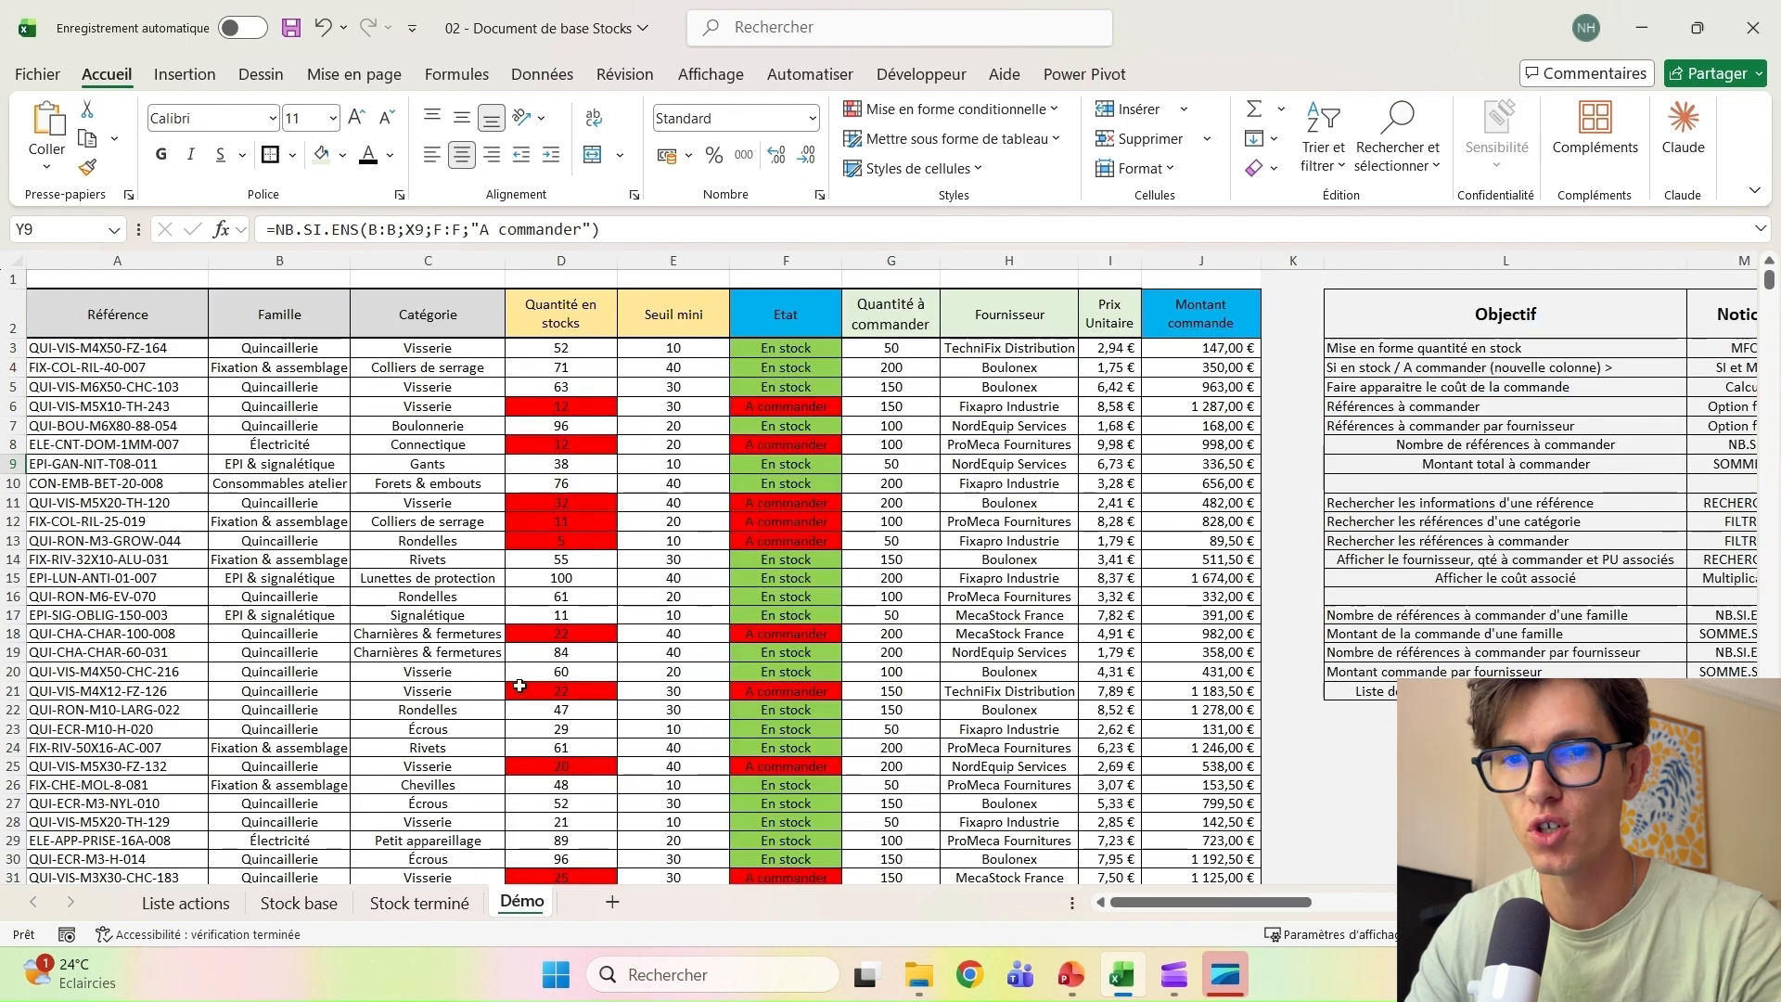
scroll(388, 575, down, 3)
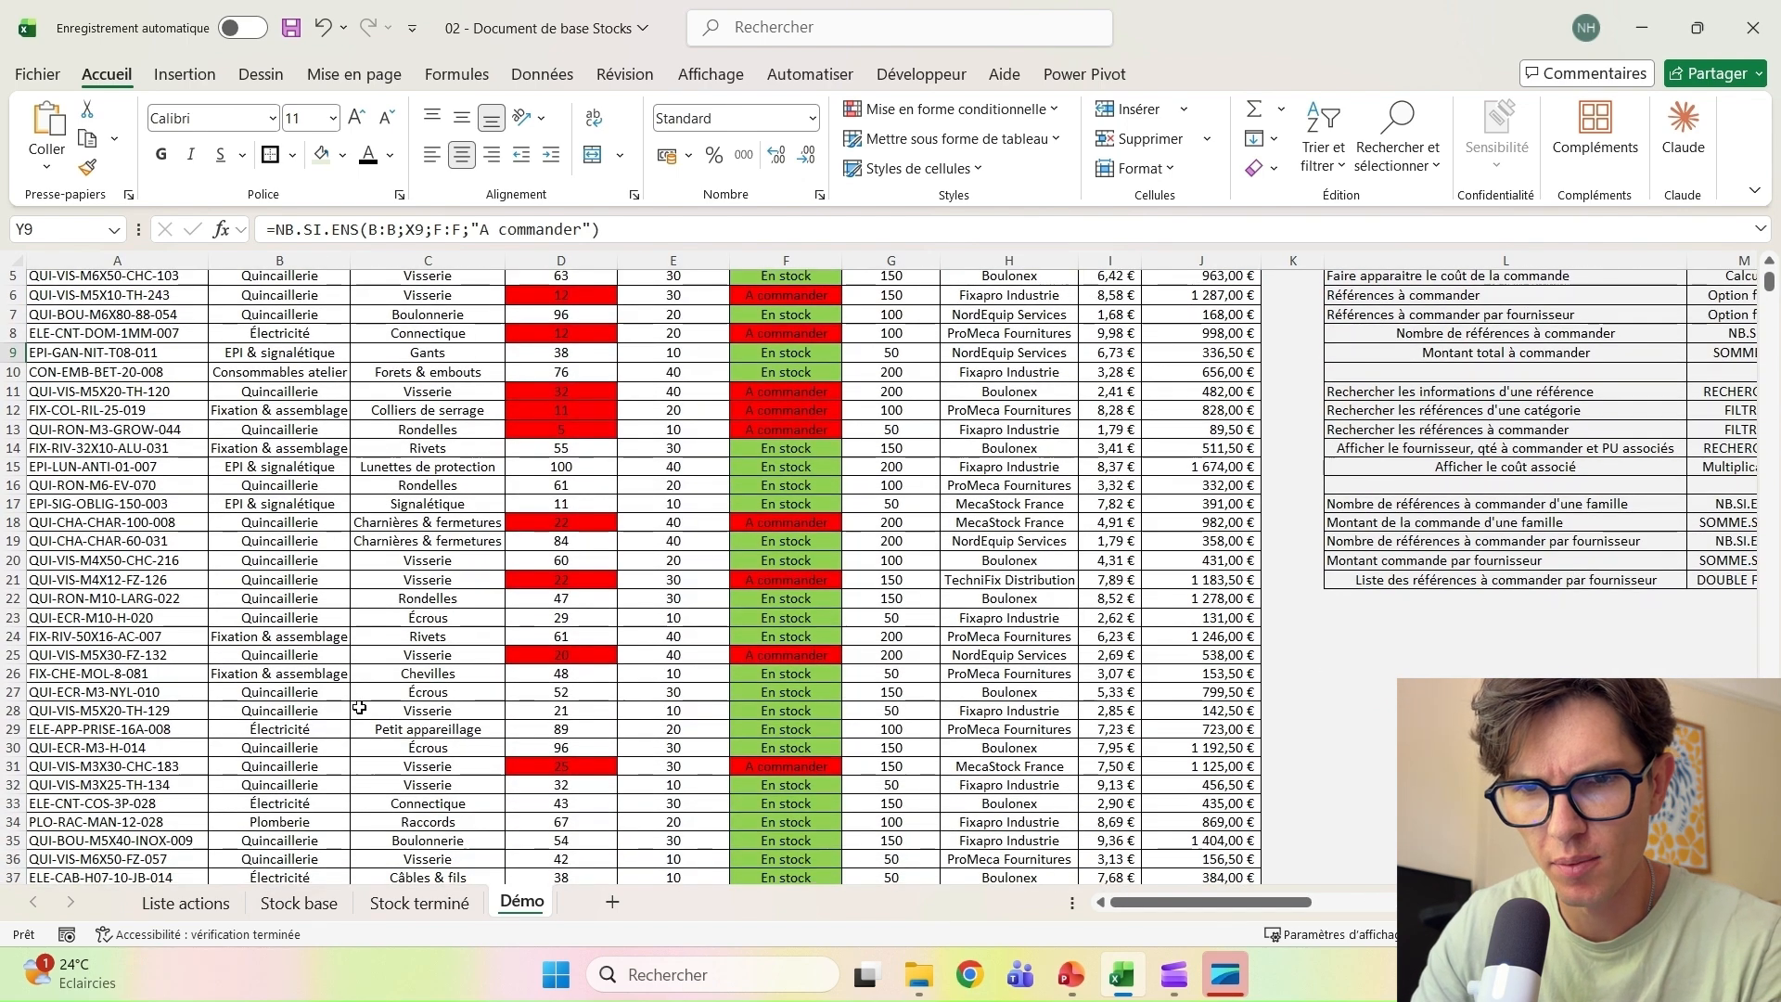
click(384, 731)
click(598, 733)
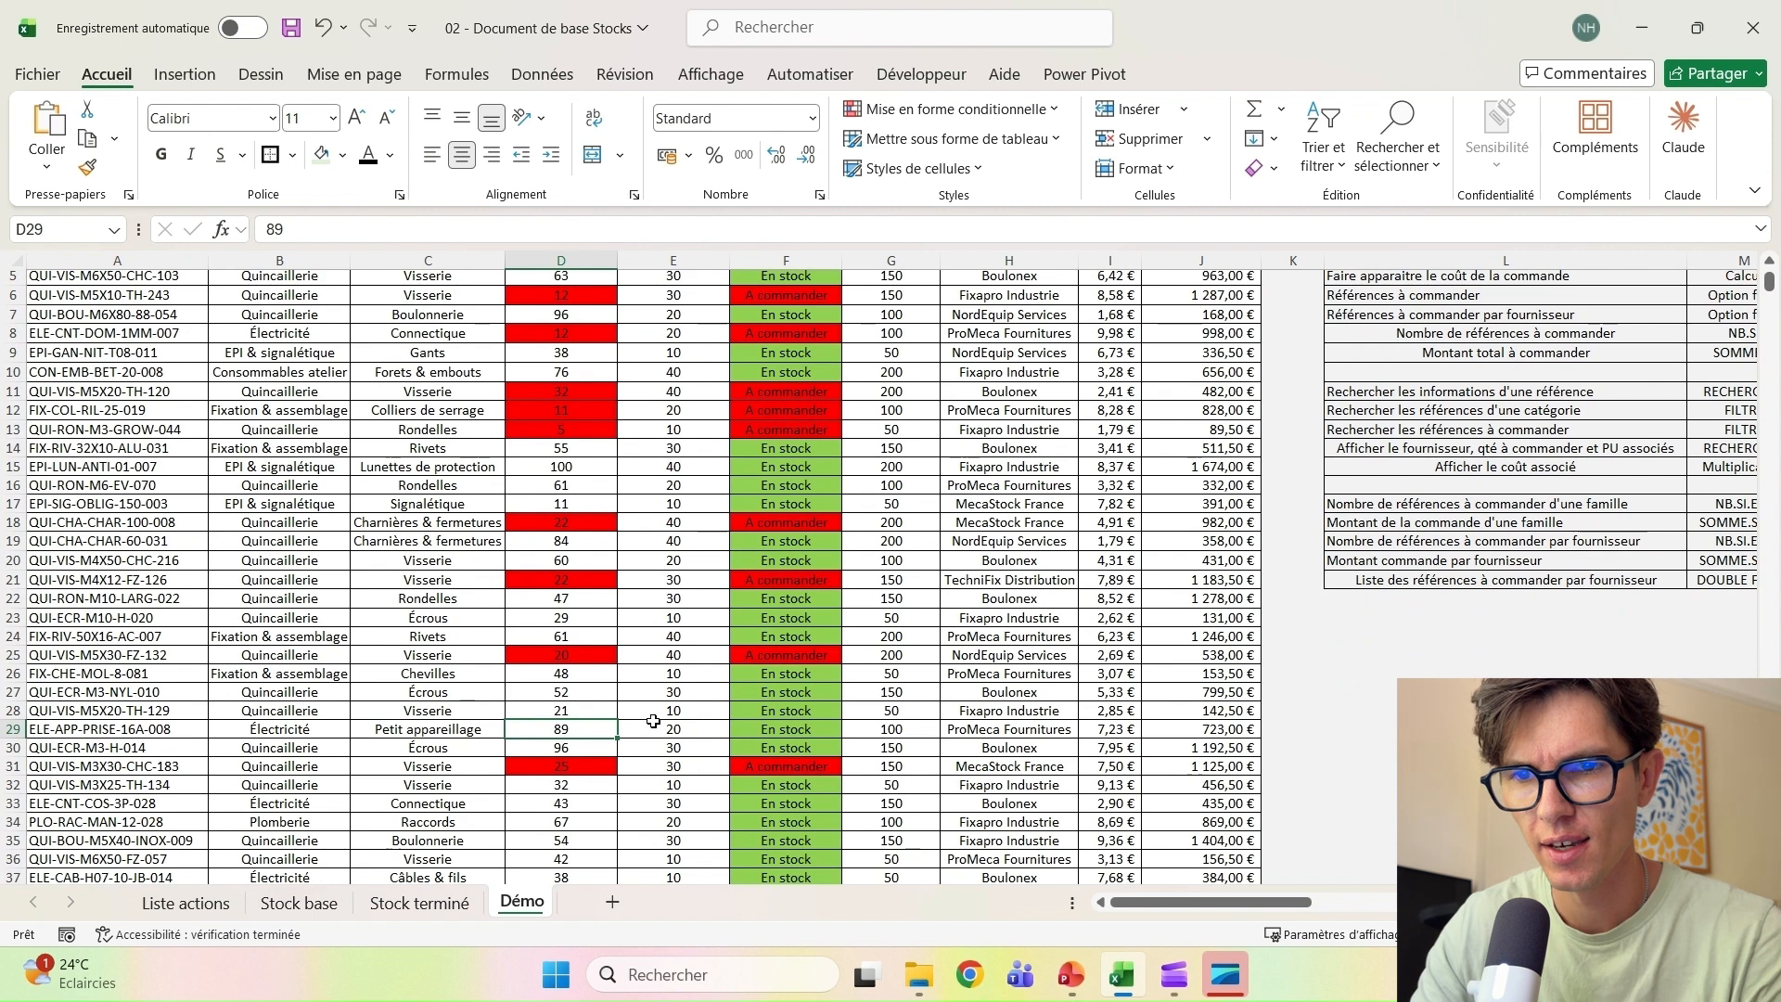
text(1)
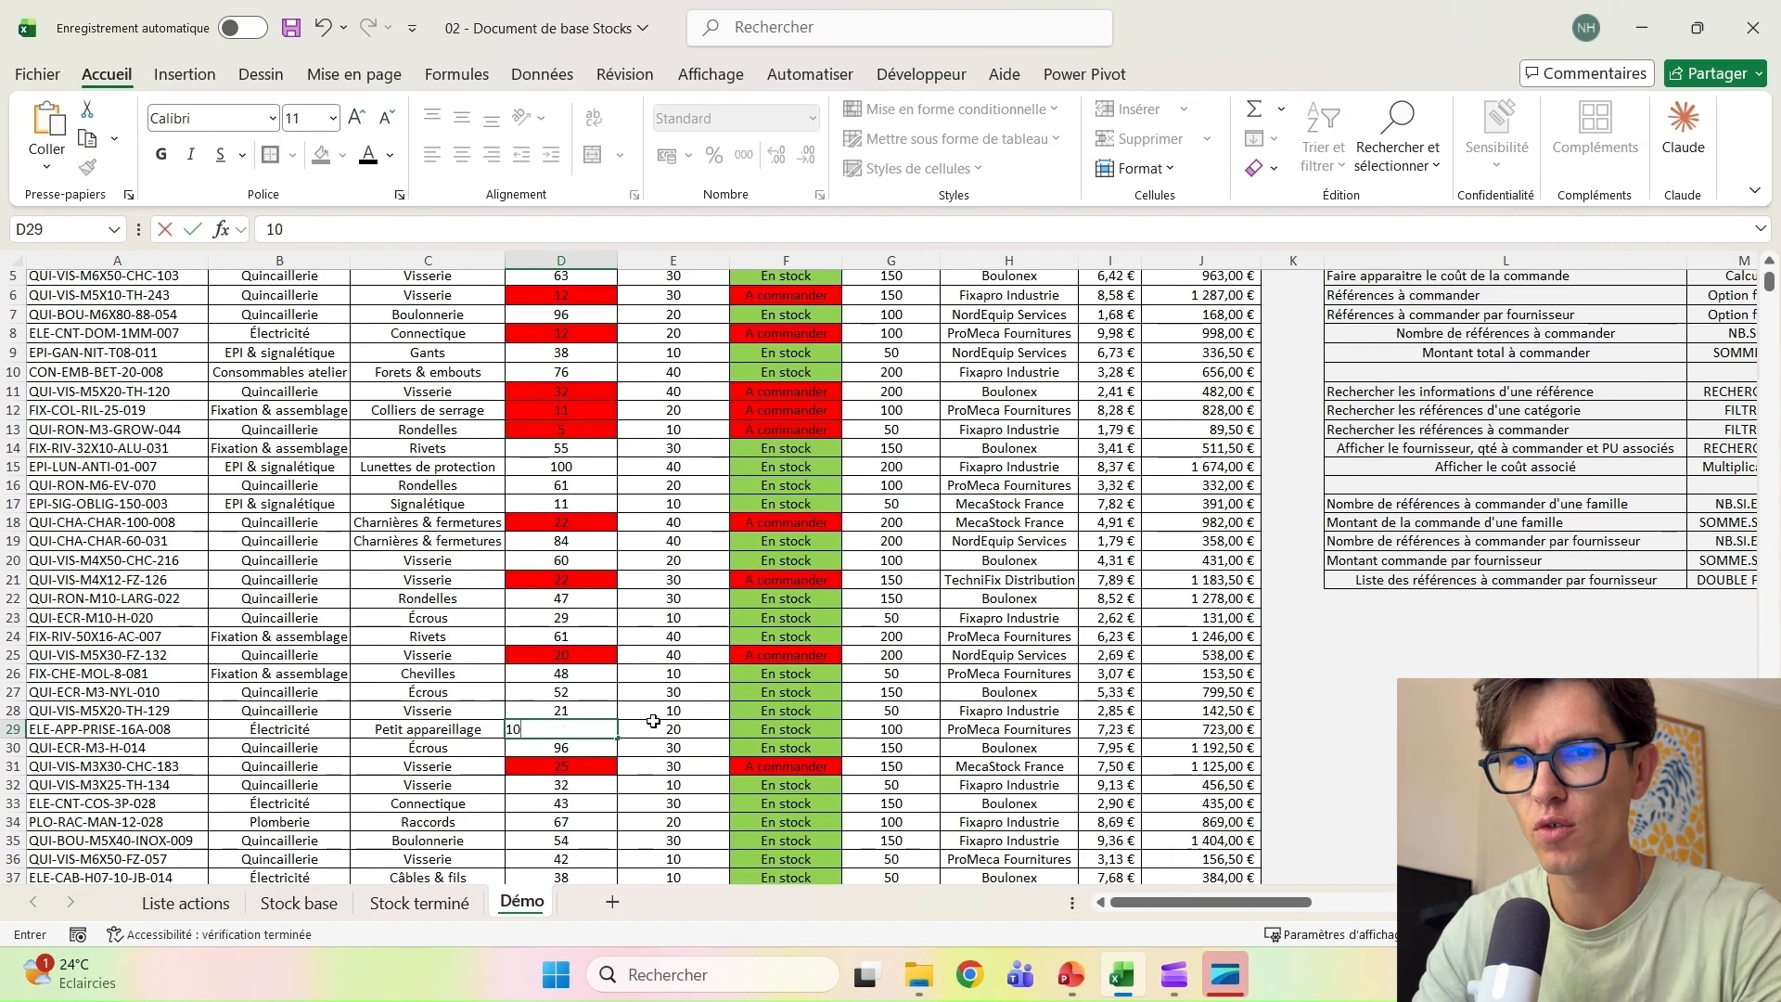
text(0)
key(Return)
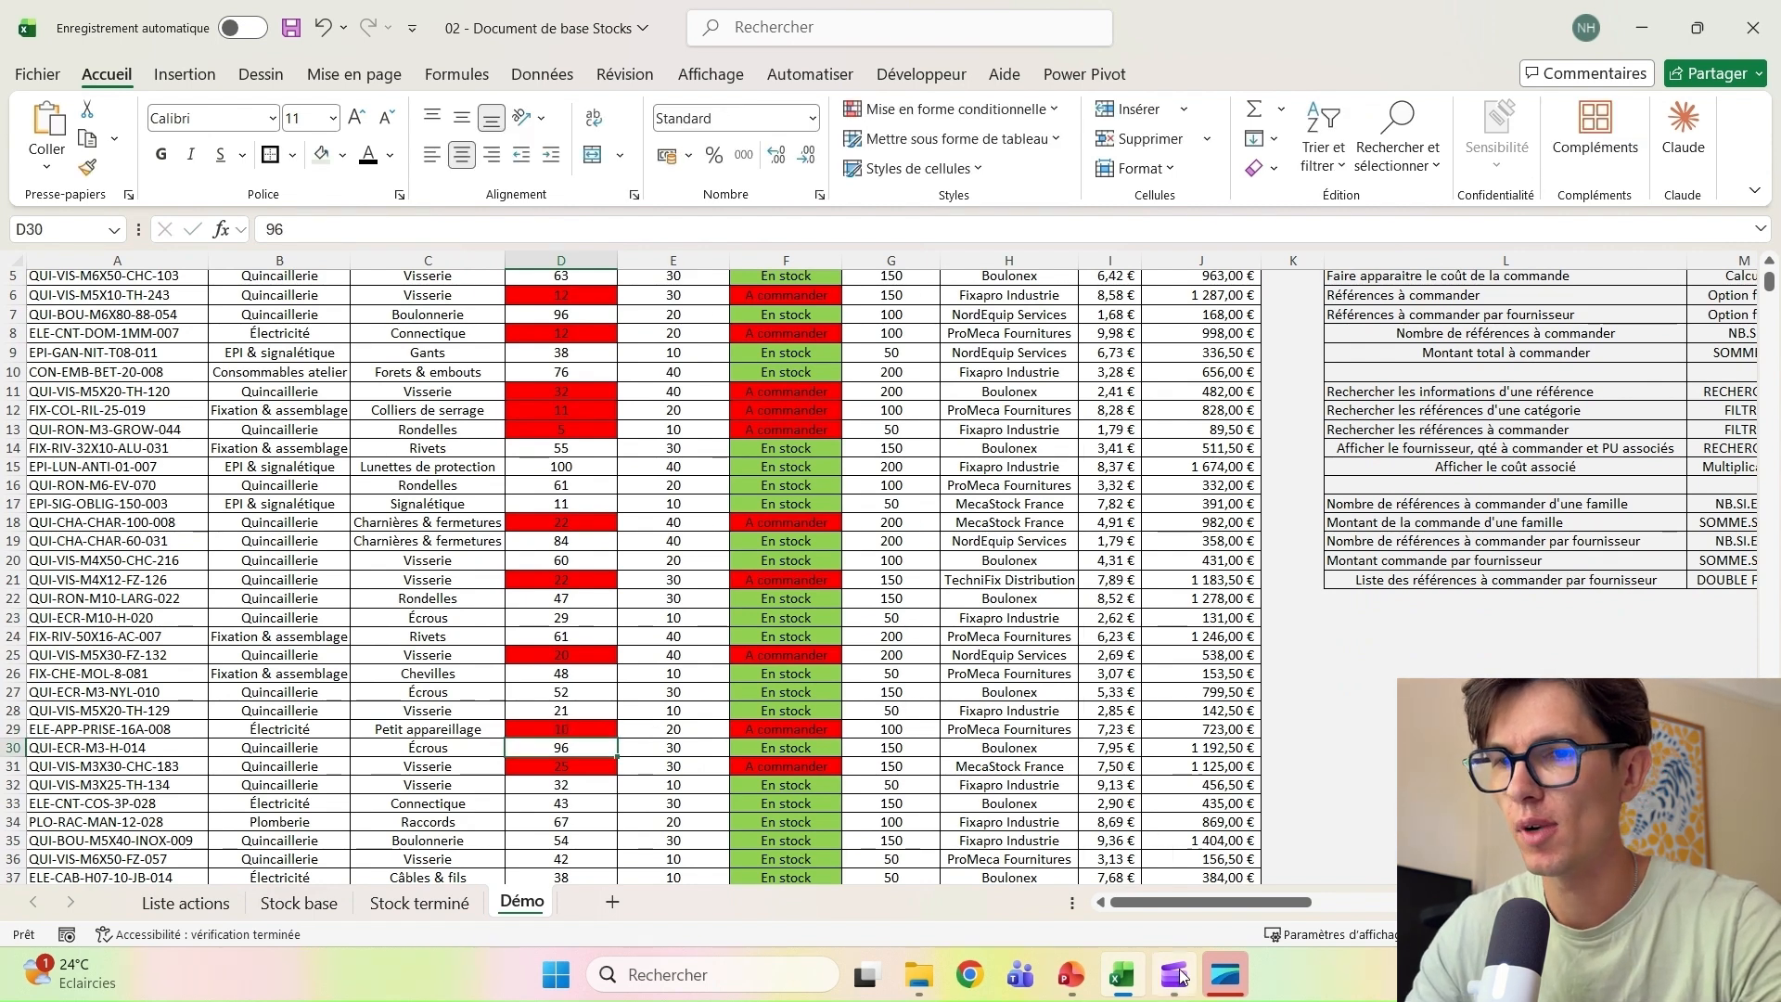
Check the Électricité count and order amount in the family table, and the objective for references to order per supplier in L19
drag(1205, 904, 1415, 896)
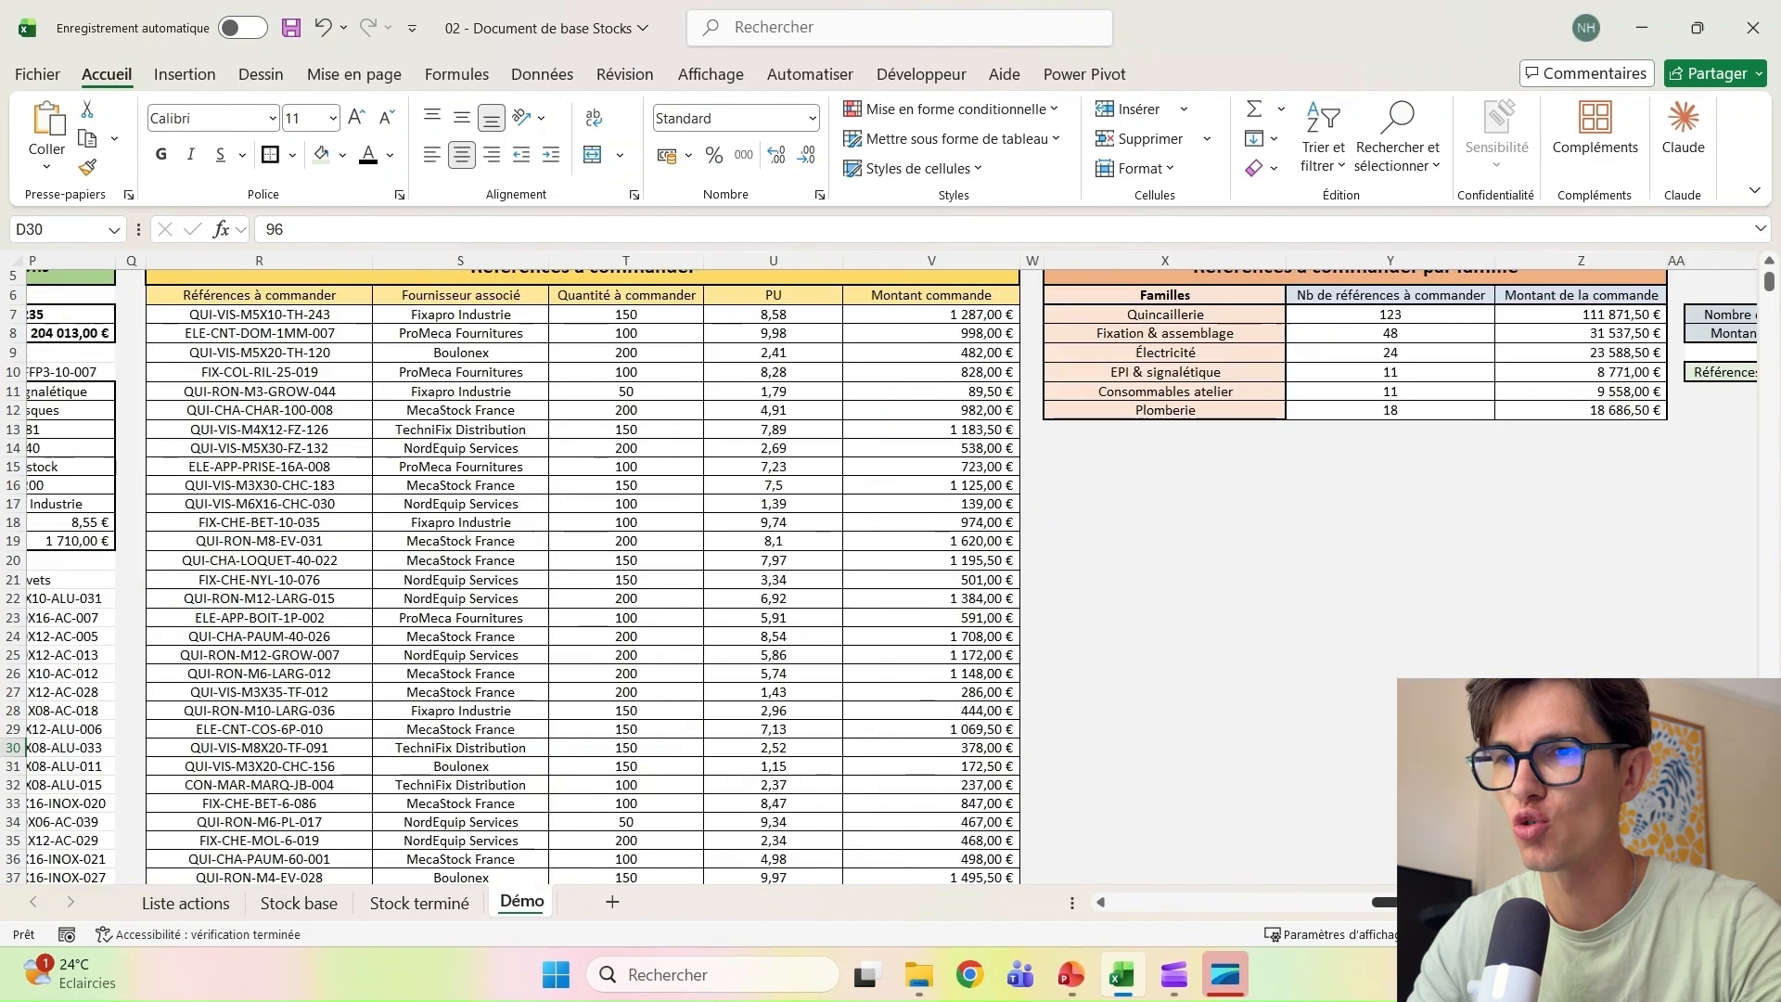
scroll(1467, 644, up, 2)
click(1468, 480)
click(1443, 464)
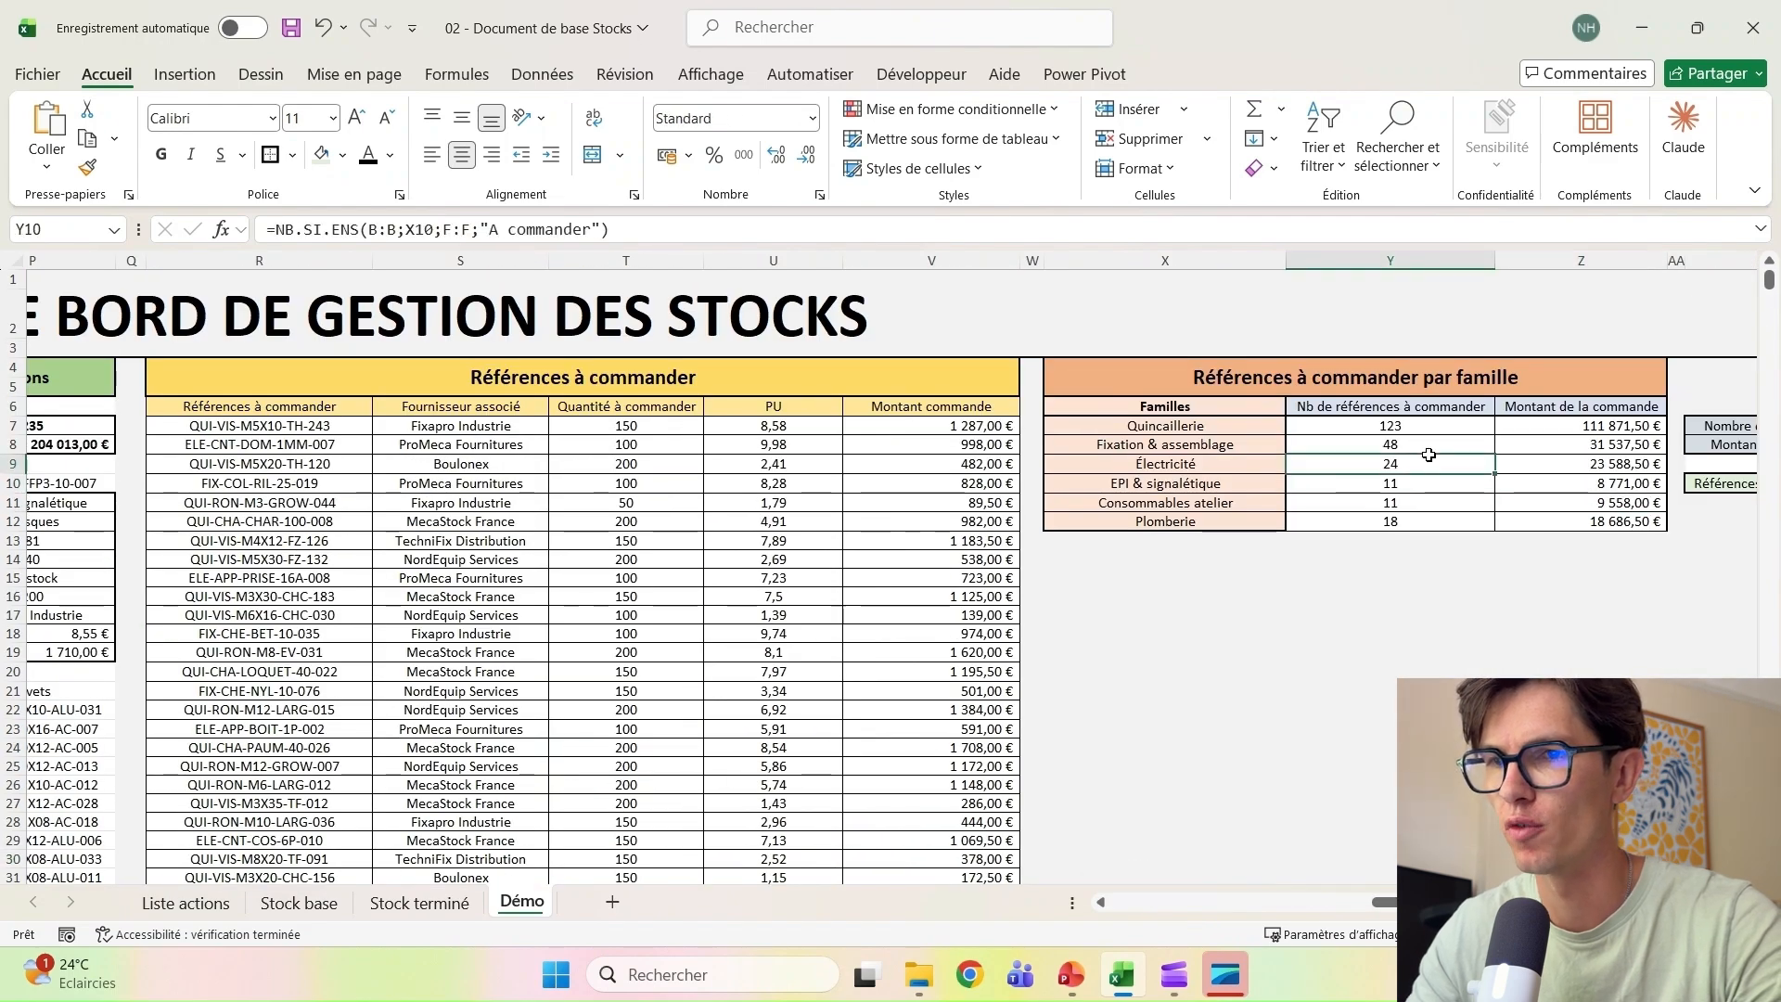
click(1598, 450)
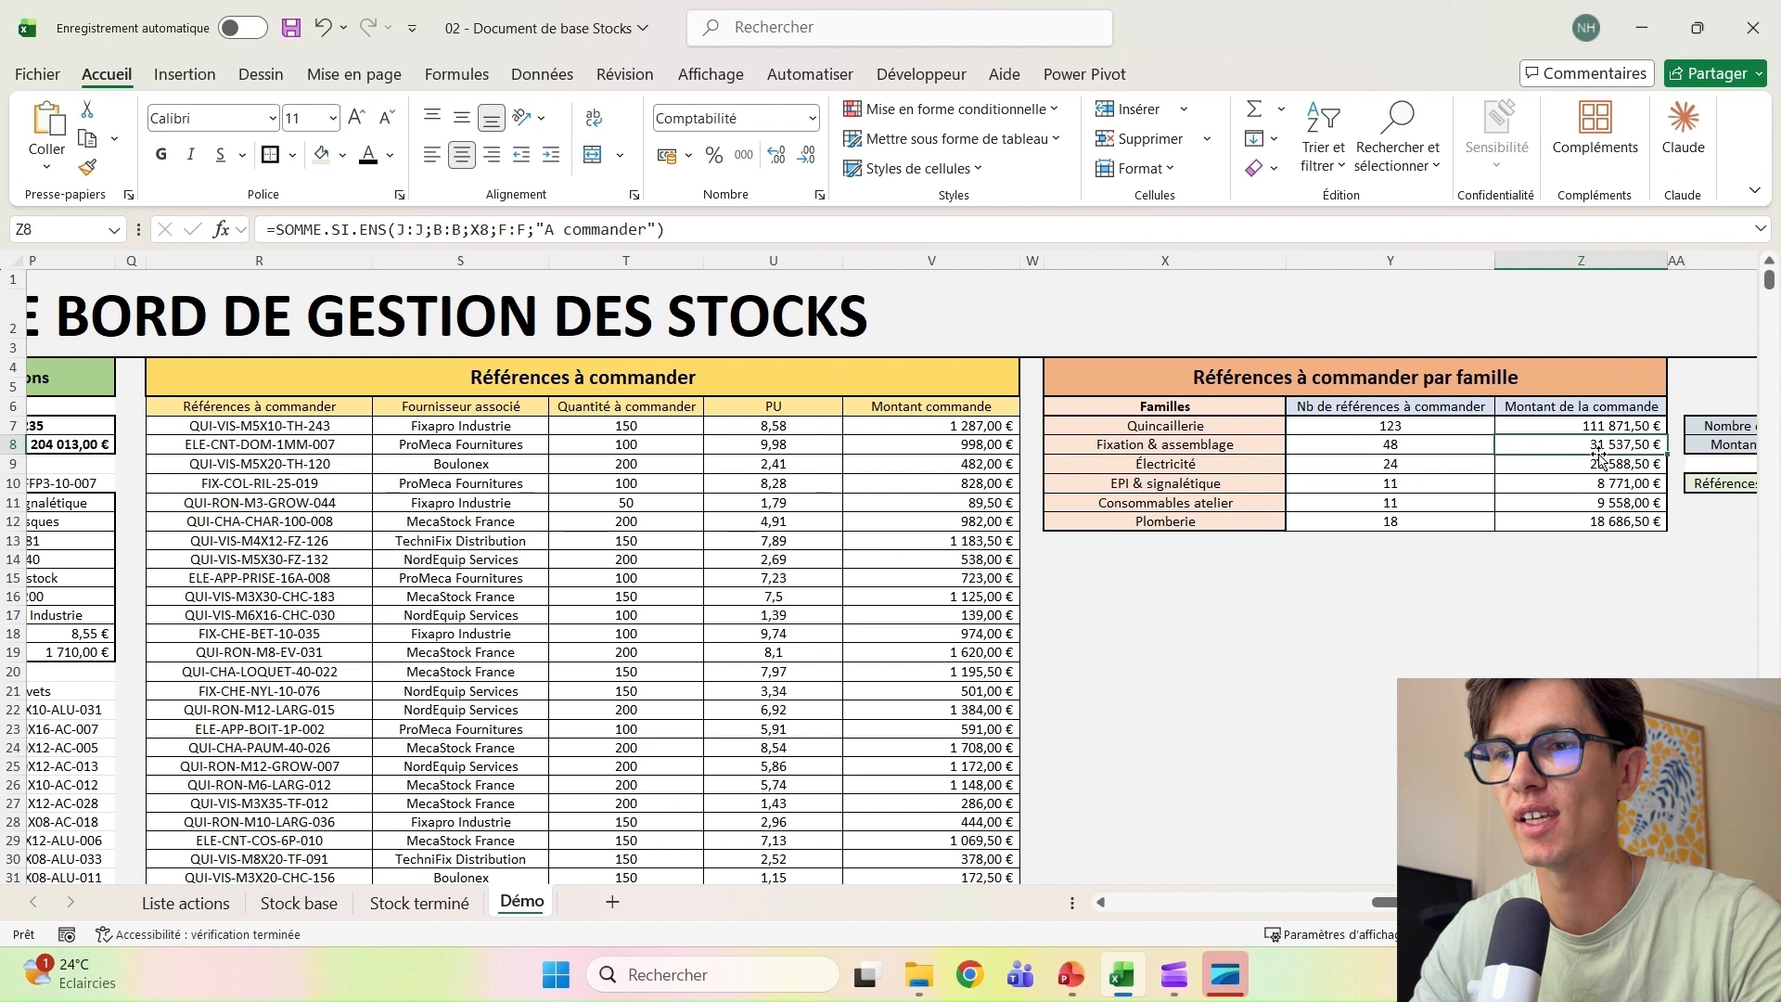
scroll(613, 640, left, 3)
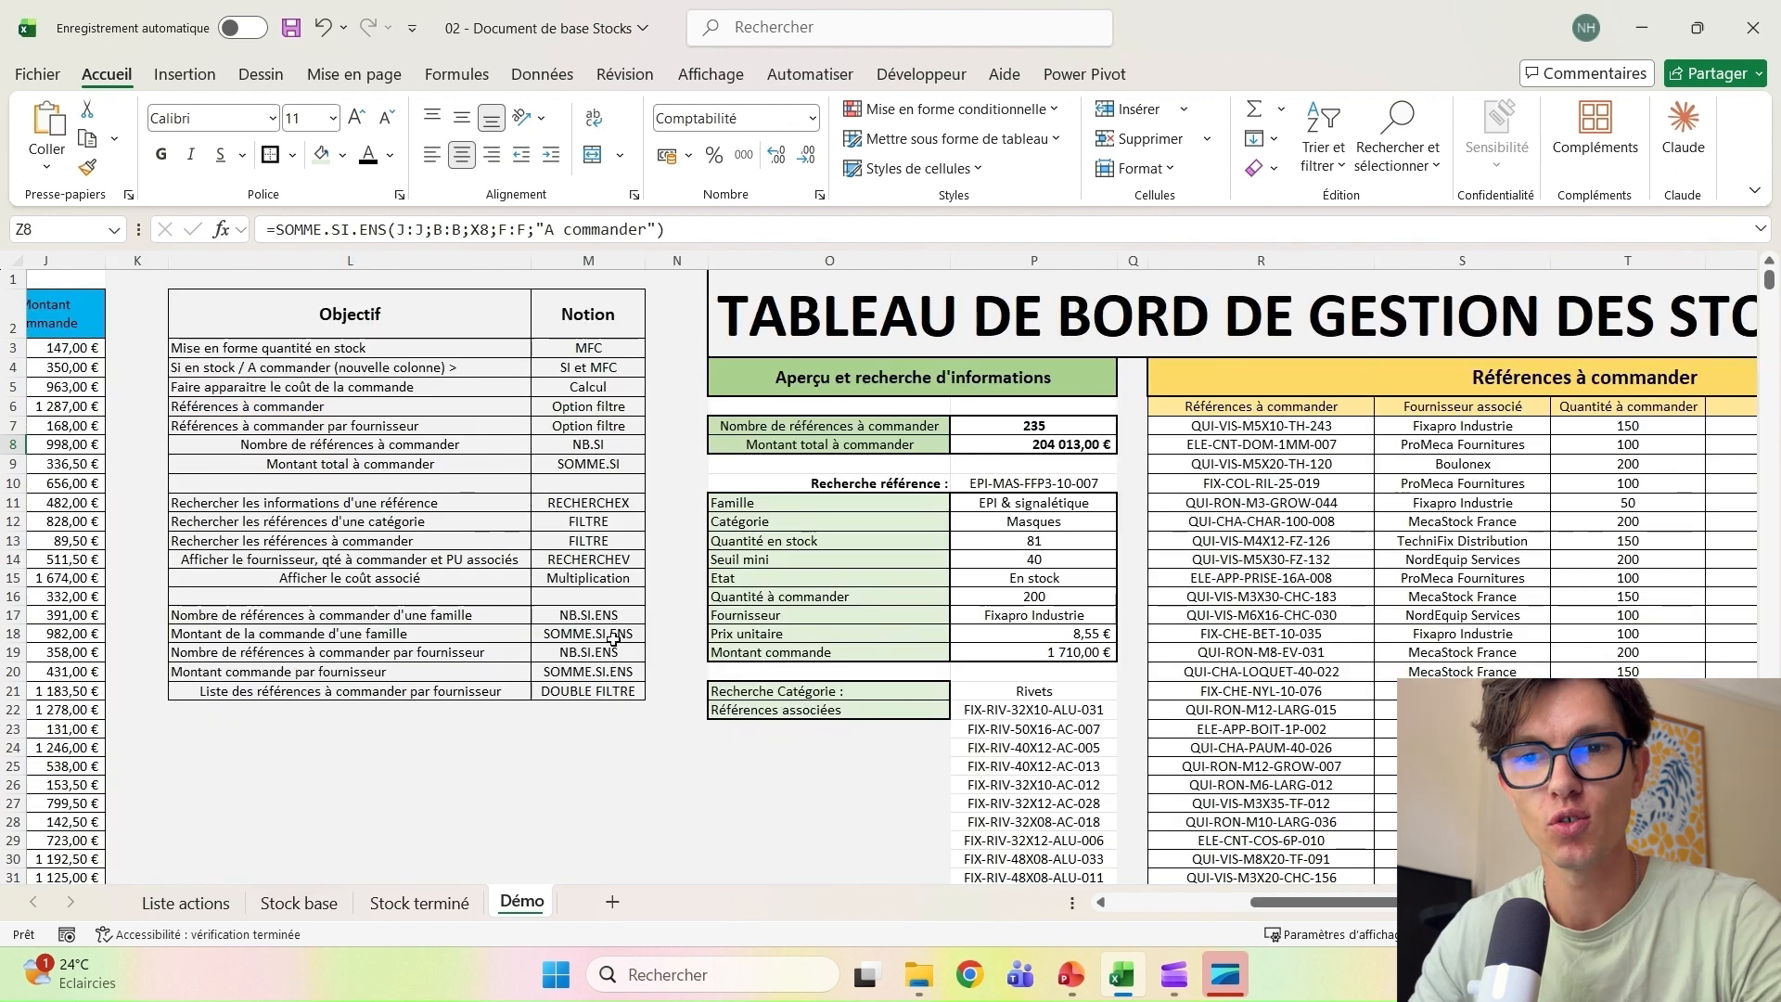
click(444, 654)
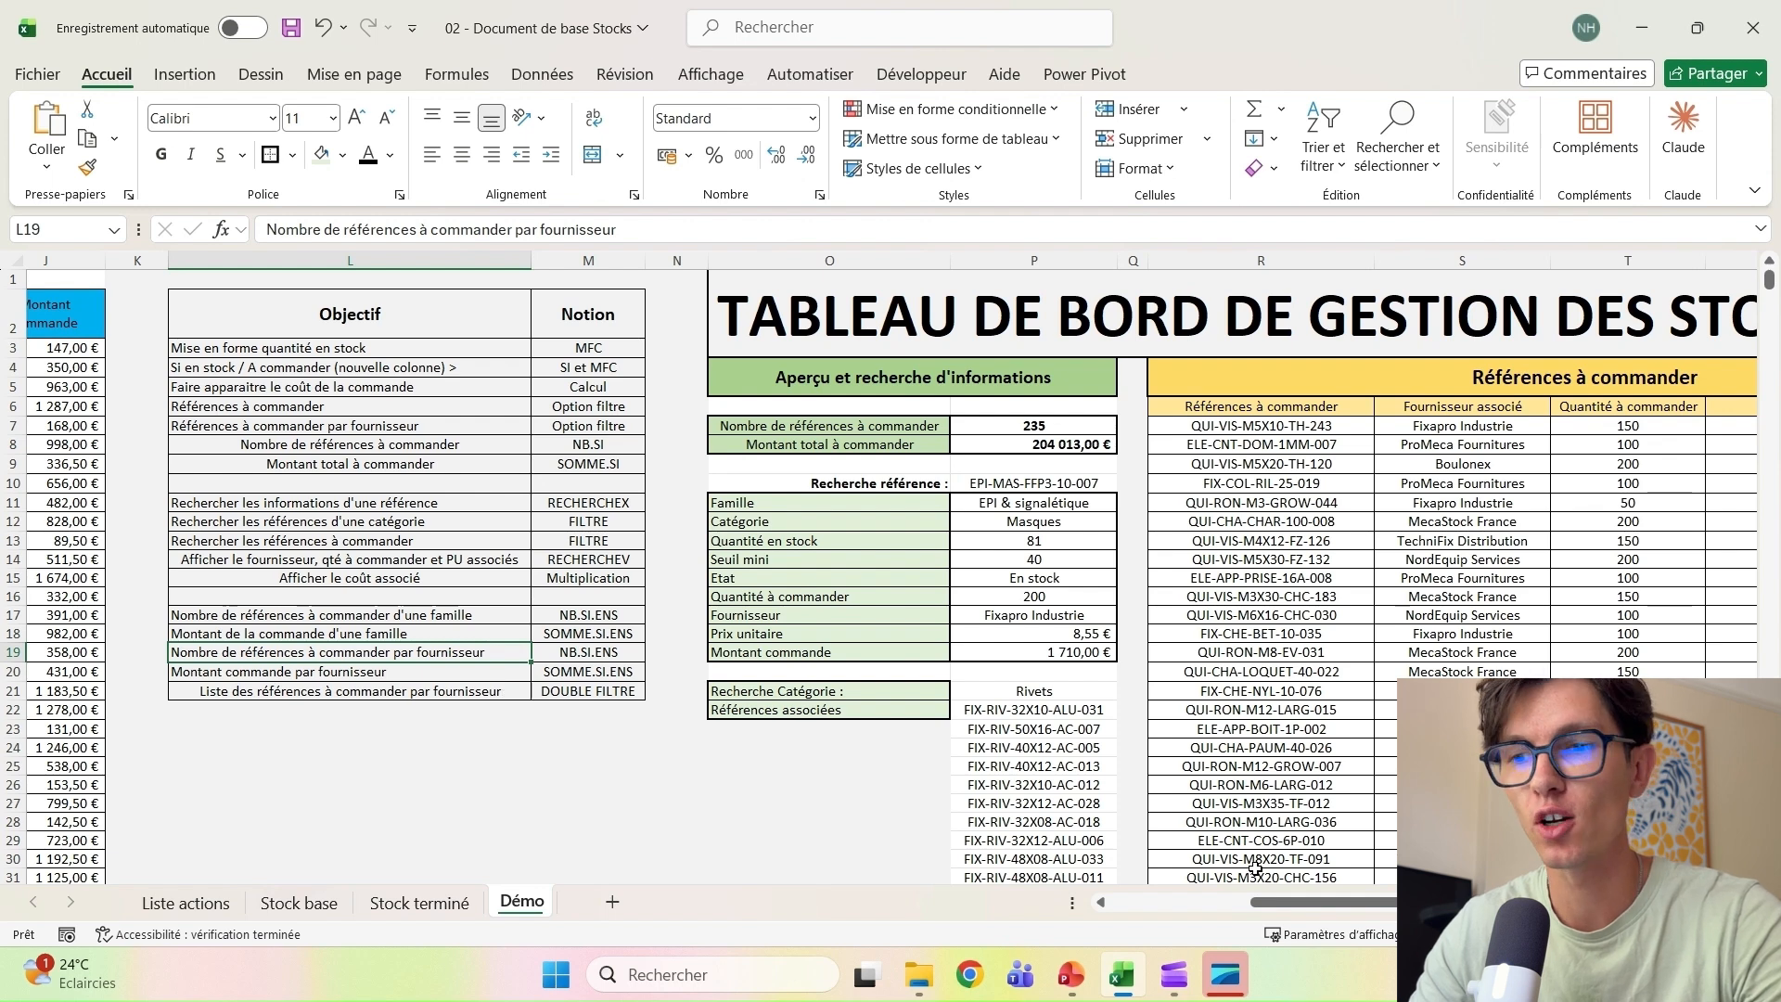
Start an NB.SI.ENS formula in AC7 for the number of references to order from Fixapro Industrie
scroll(1255, 867, right, 6)
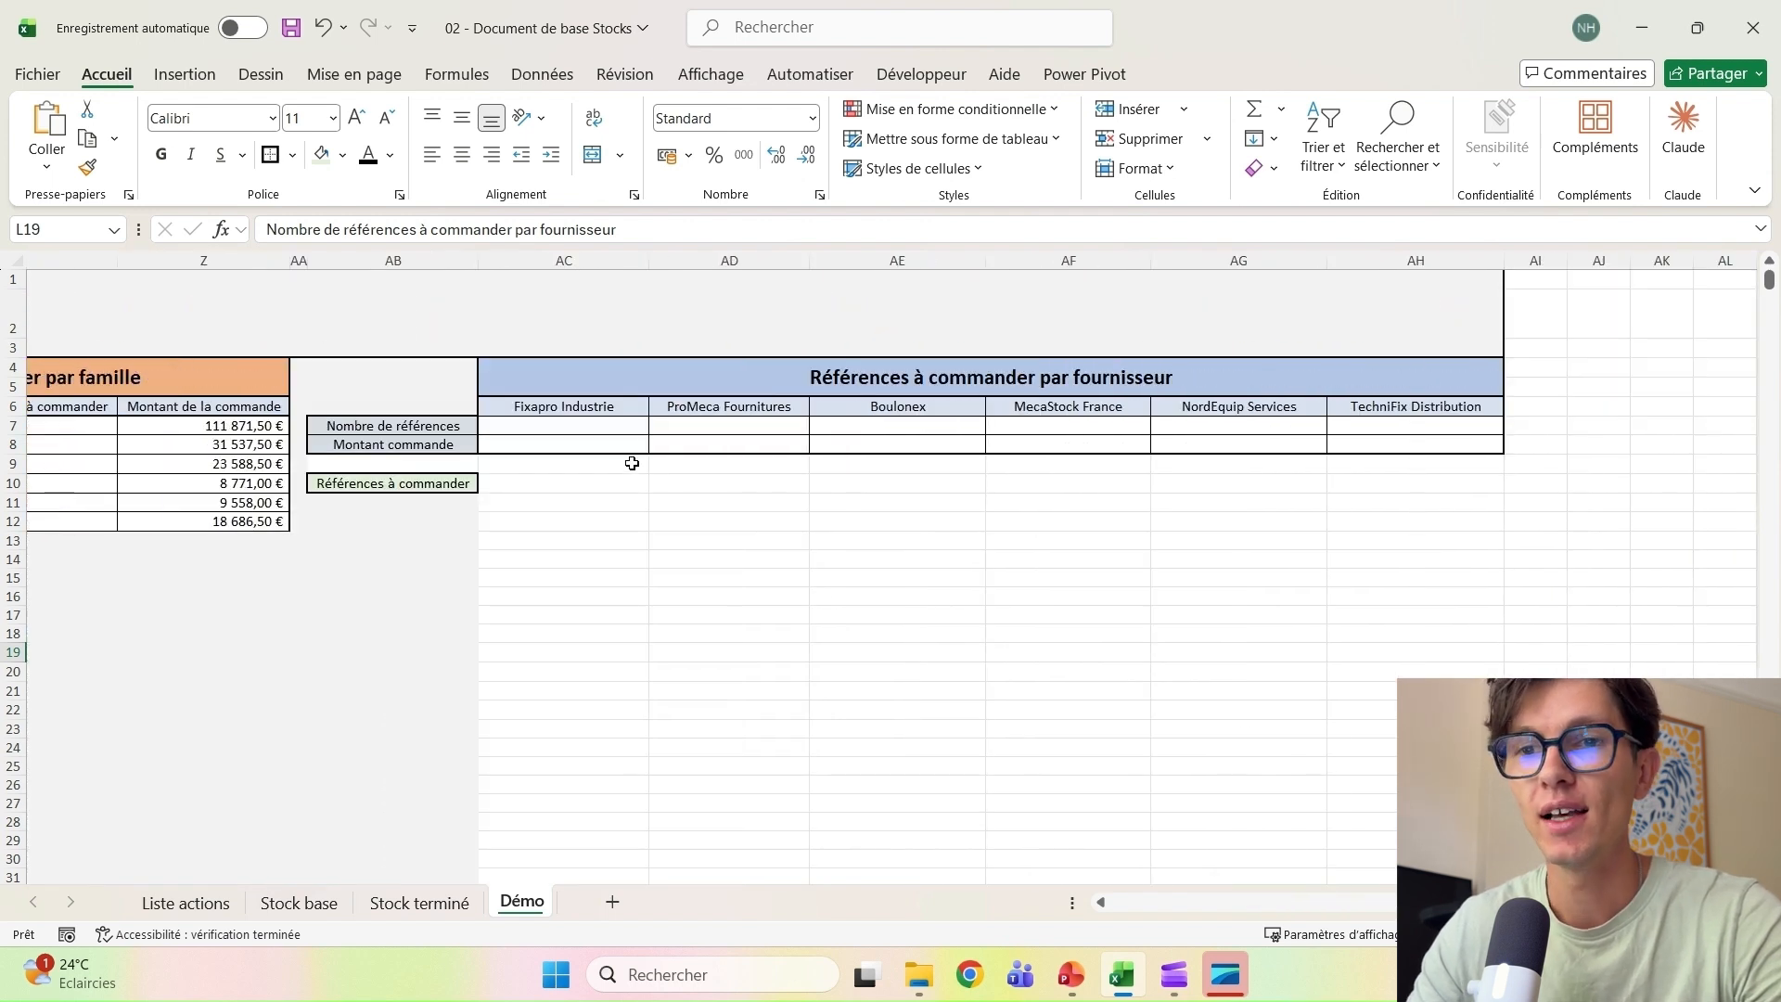
click(624, 440)
click(616, 427)
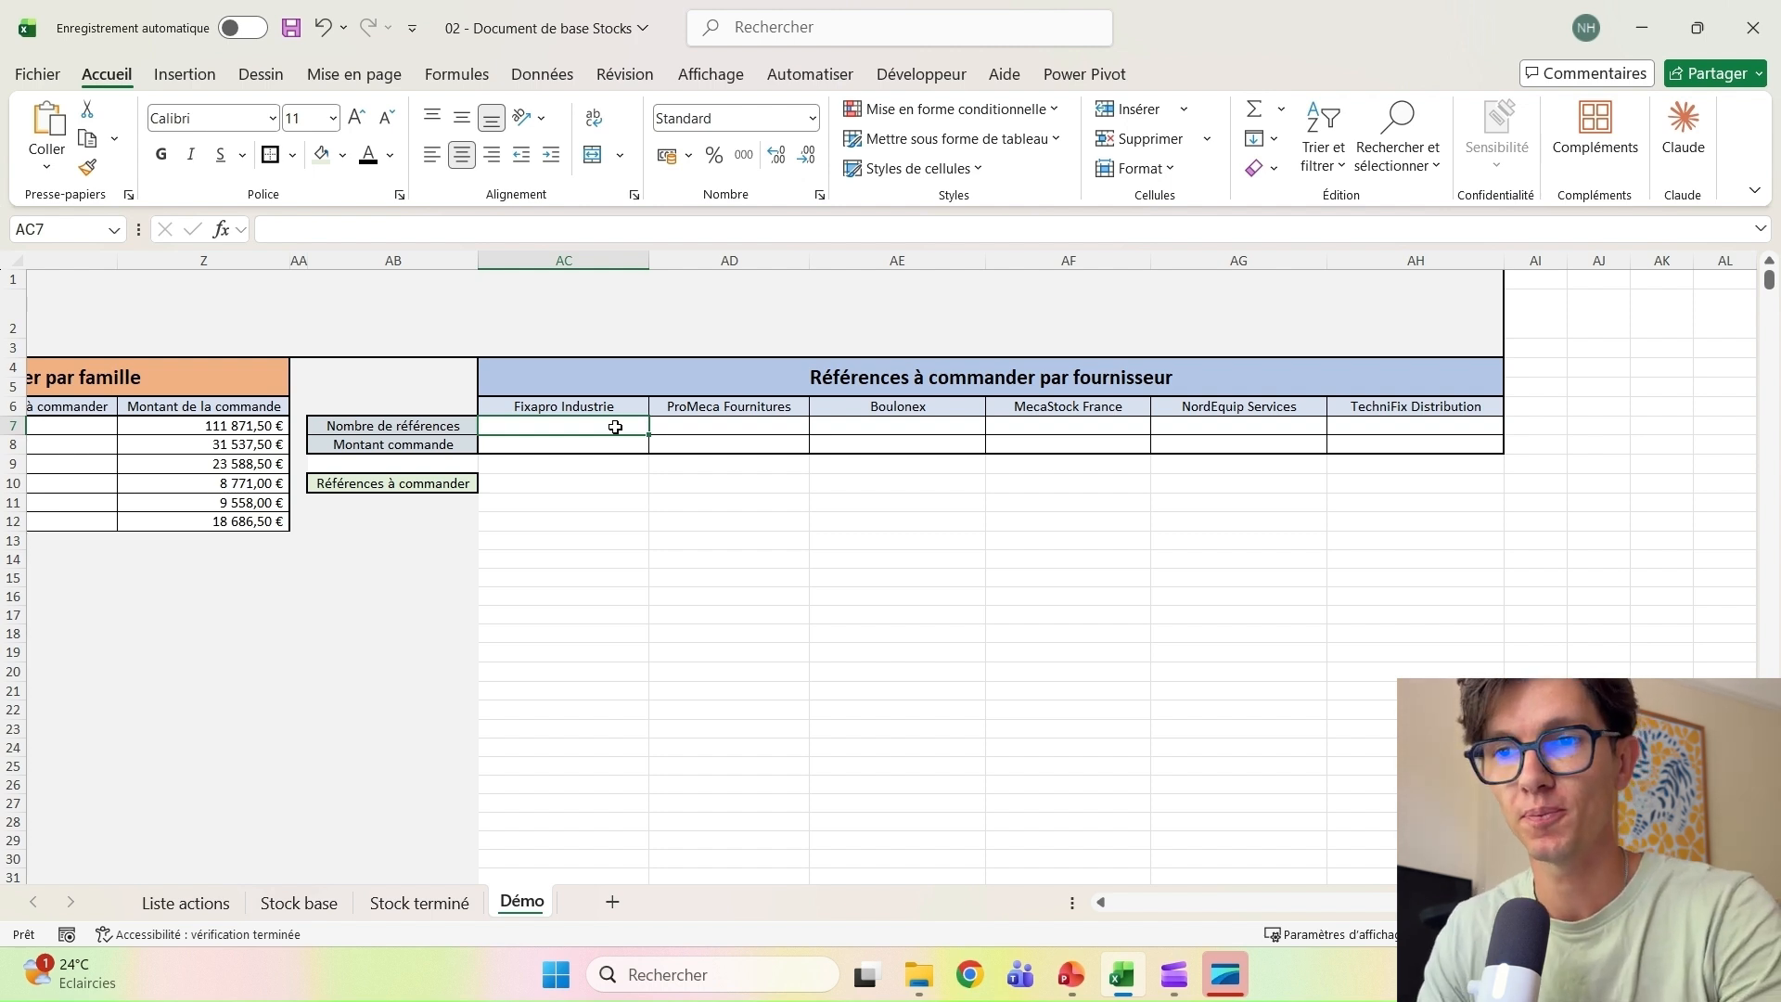
text(=)
key(BackSpace)
text(=)
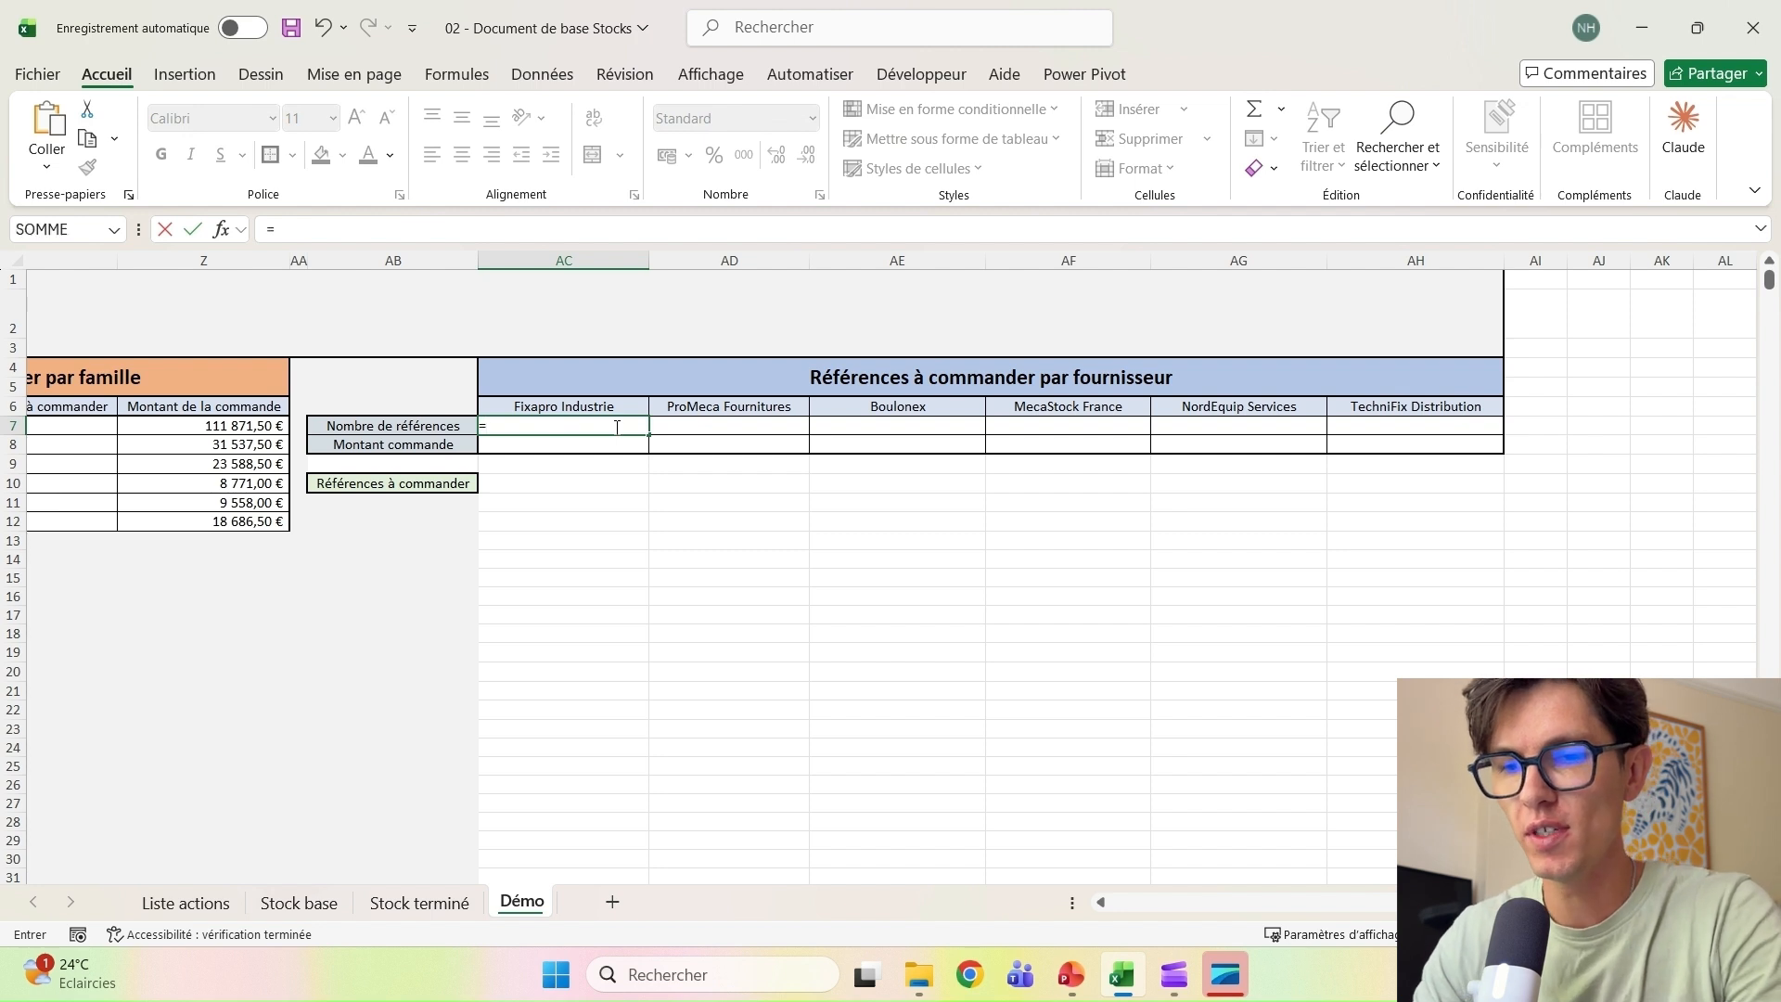
text(nb)
text(.s)
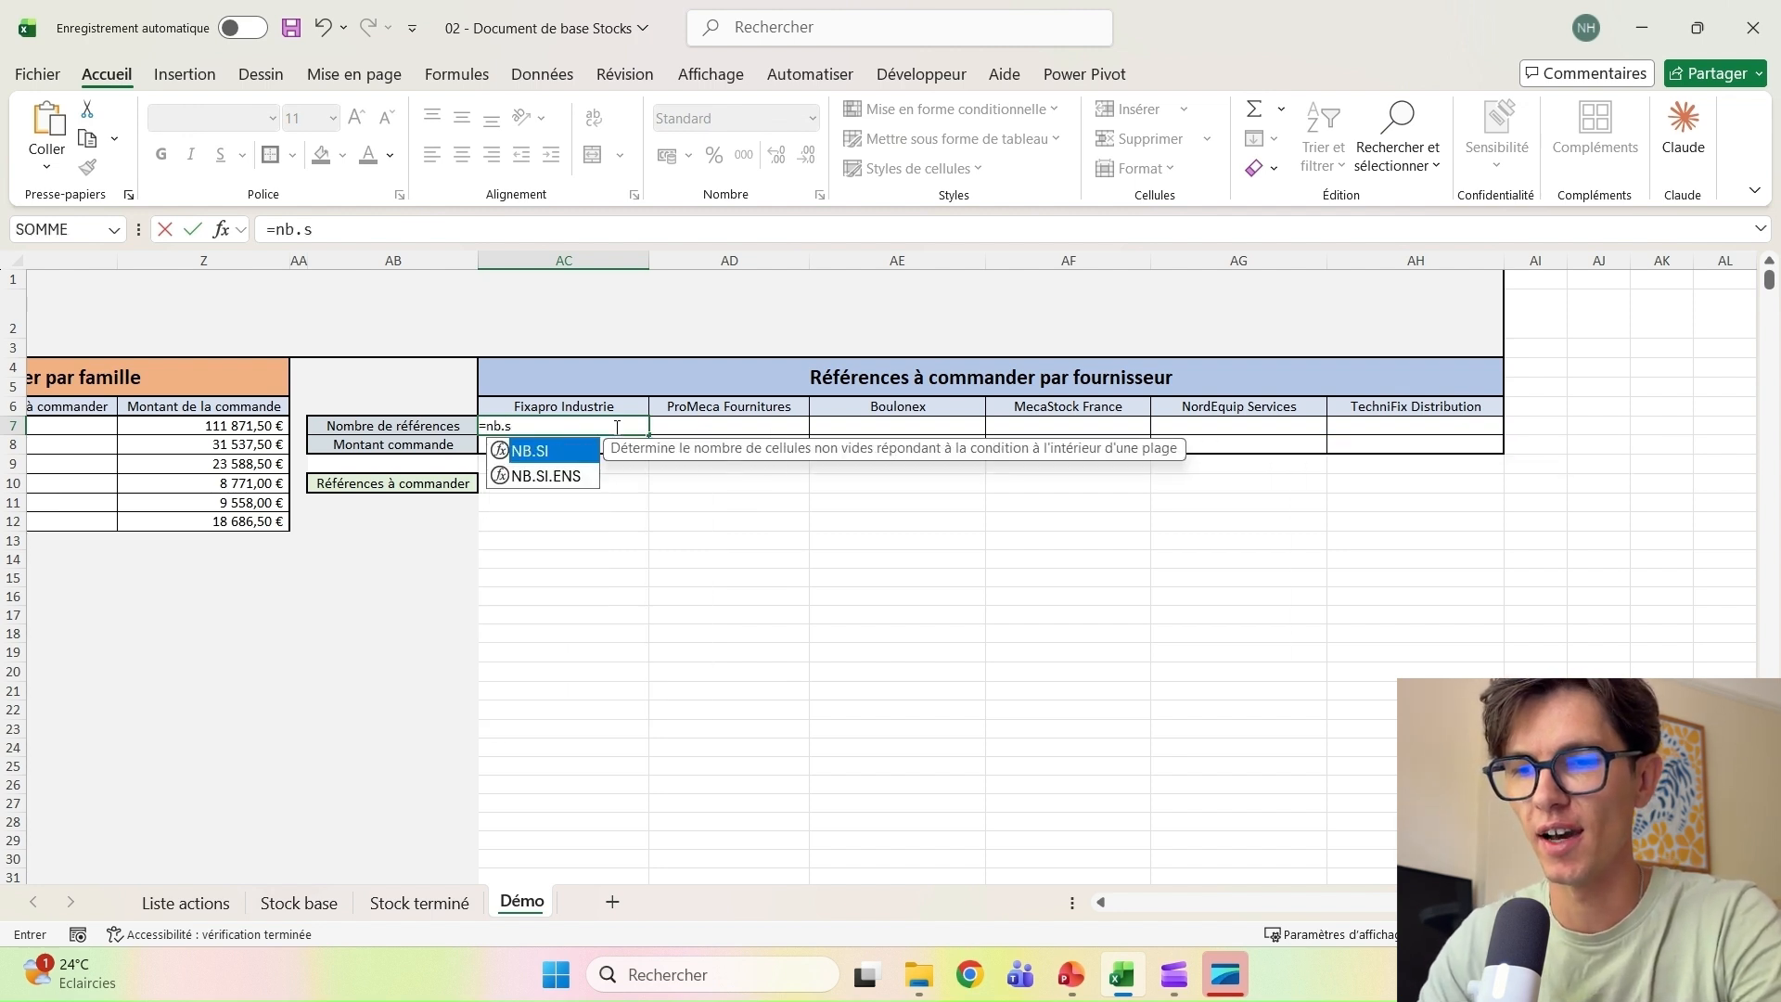
text(i.ens()
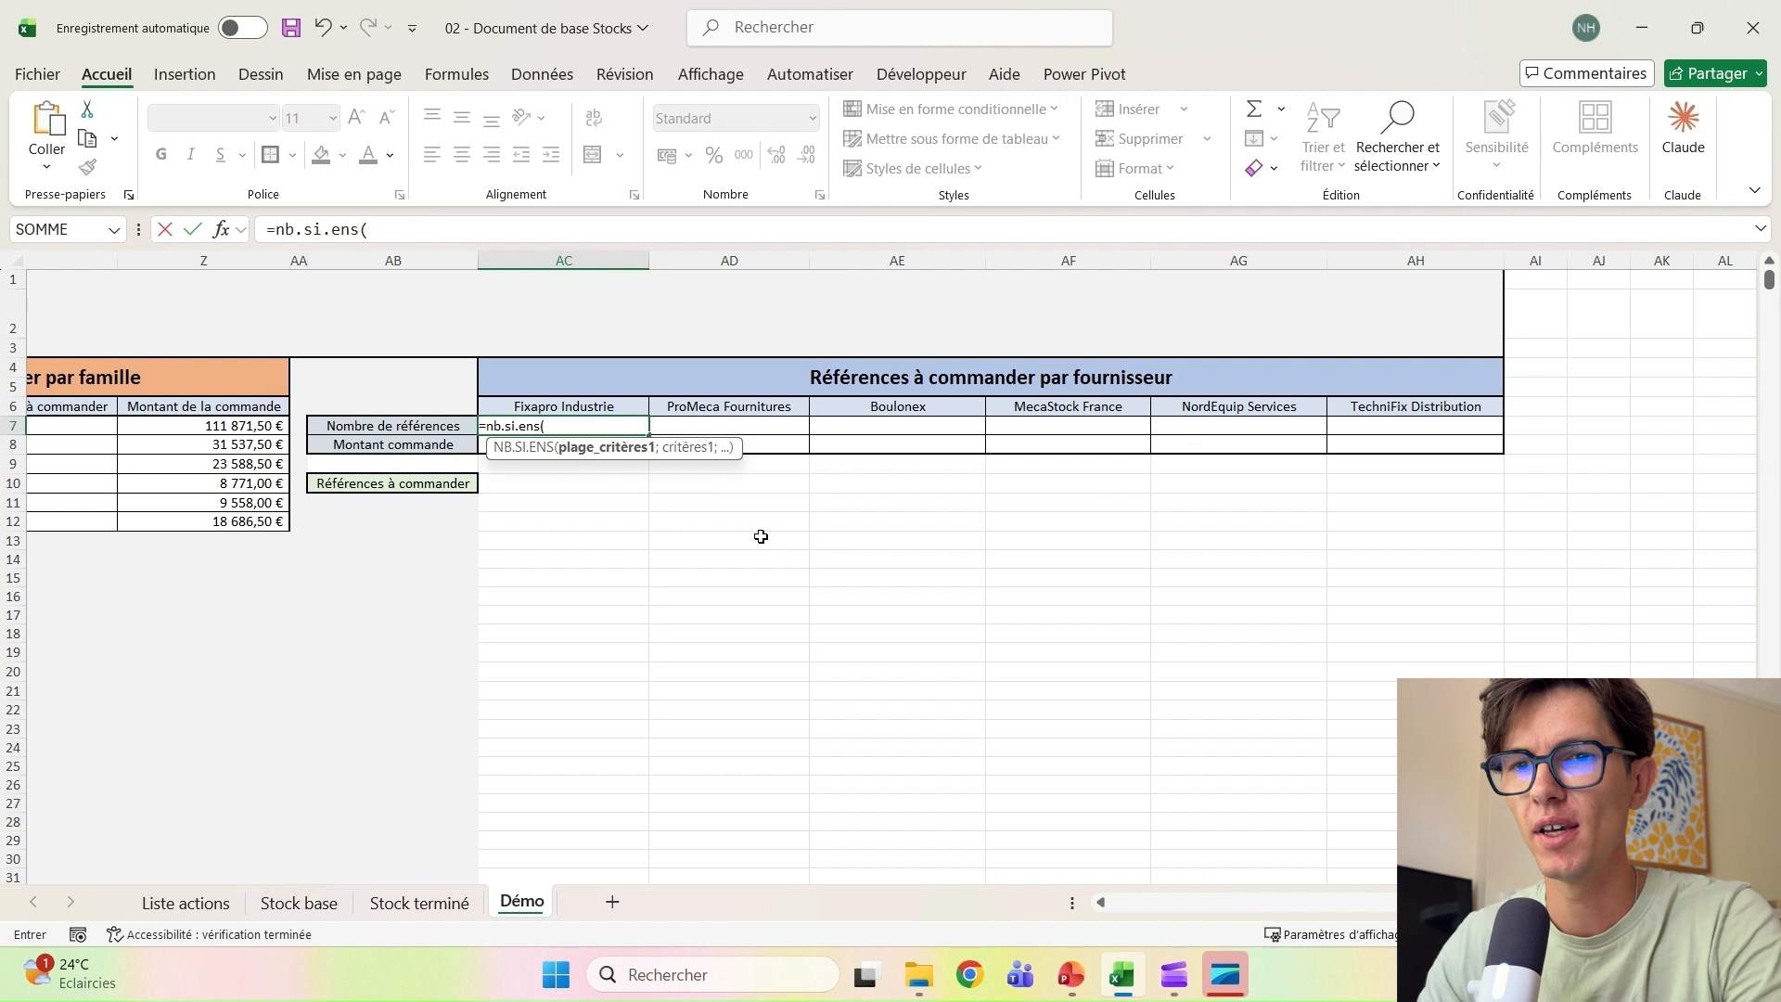
Add the Fournisseur column H:H as first criteria range and supplier header AC6 as its criterion in the AC7 formula
scroll(891, 566, left, 10)
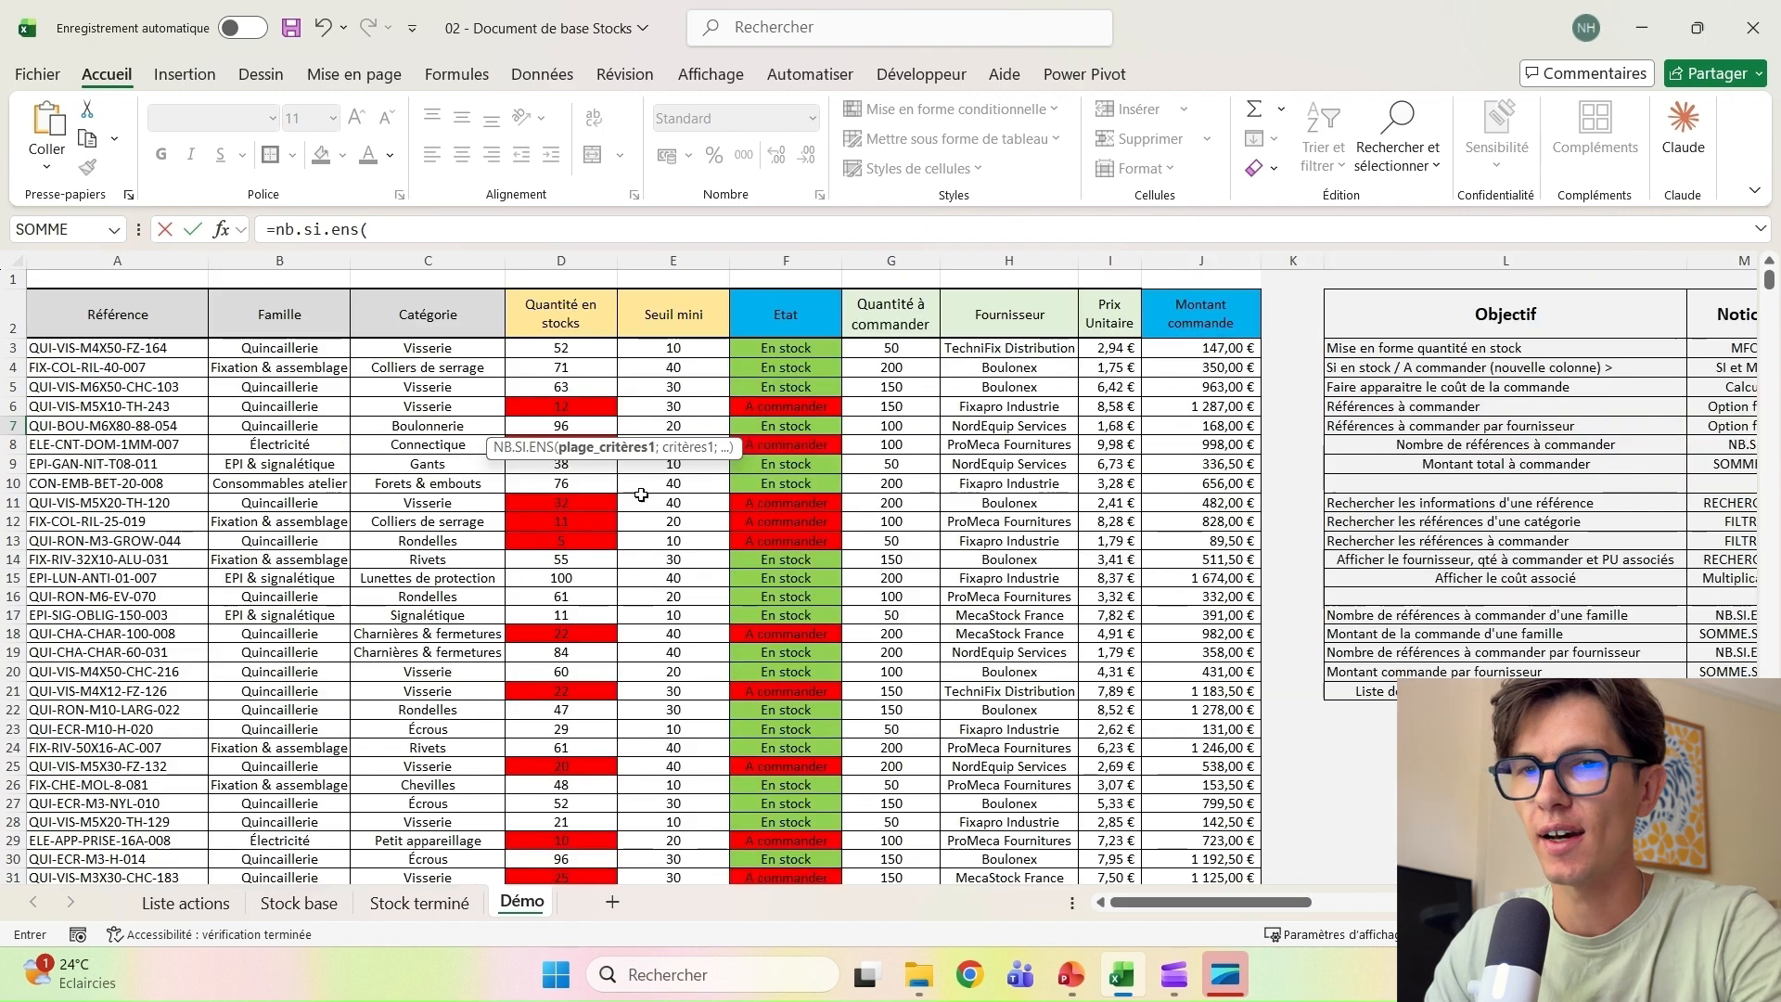
click(1012, 269)
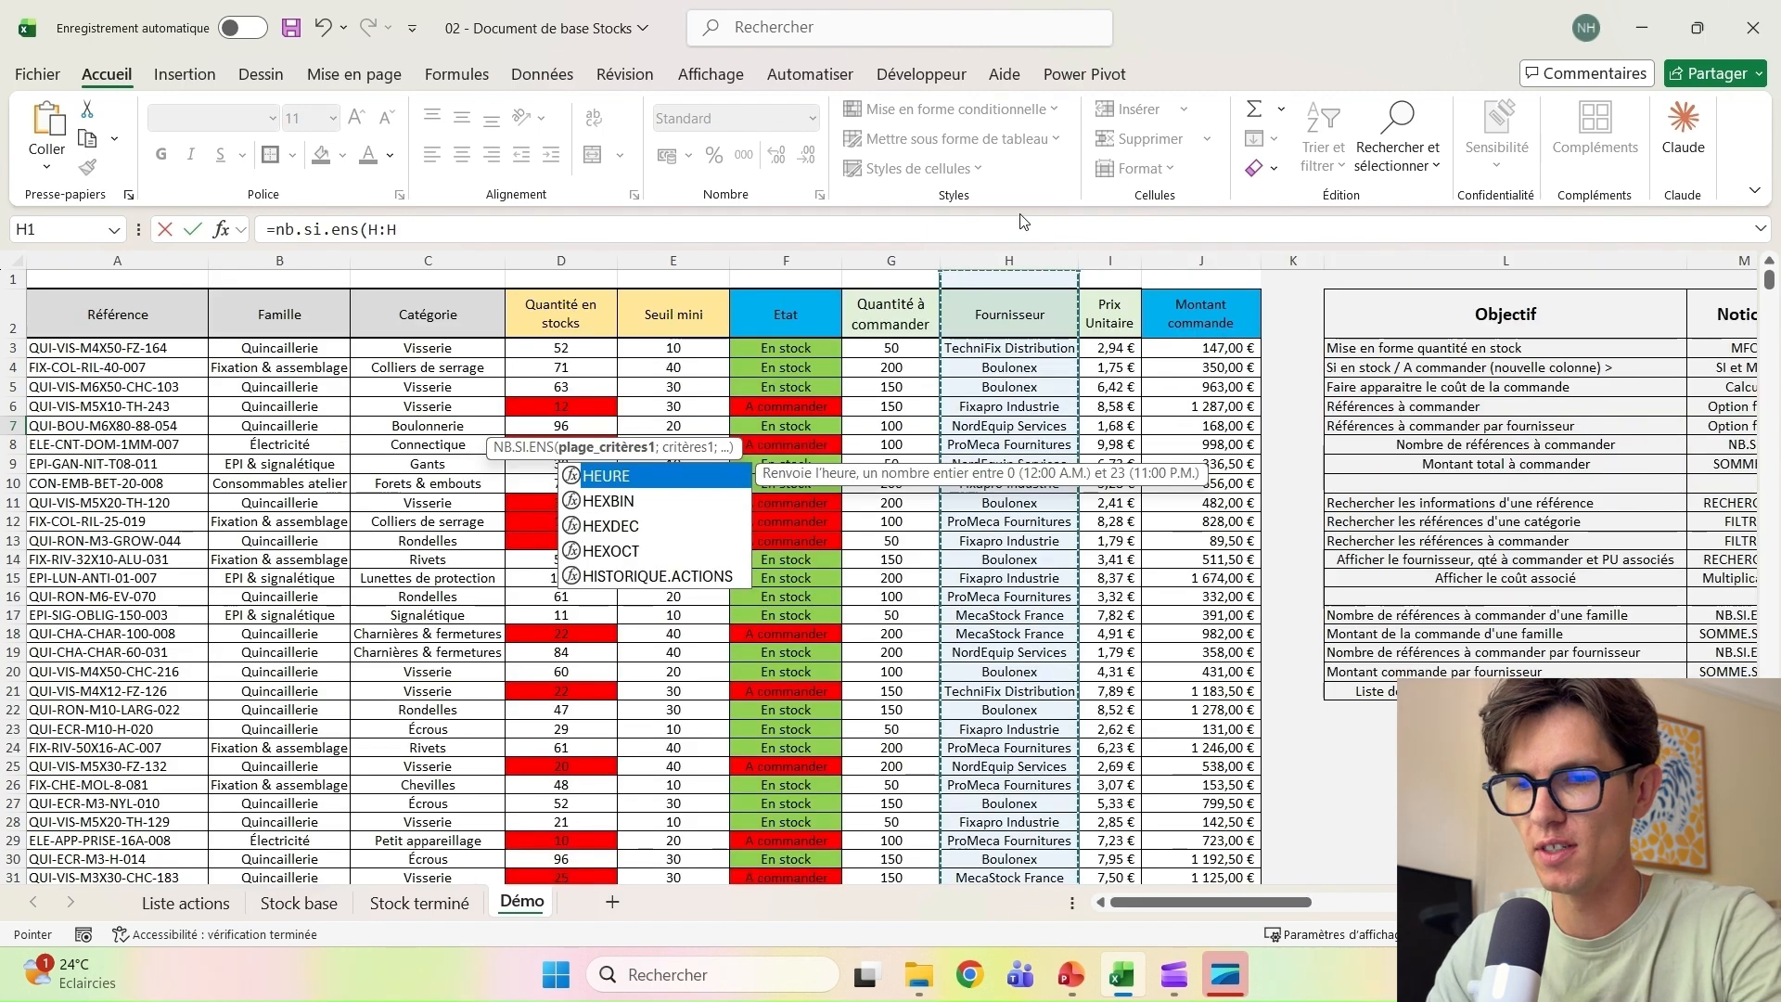
text(;)
scroll(1235, 903, right, 15)
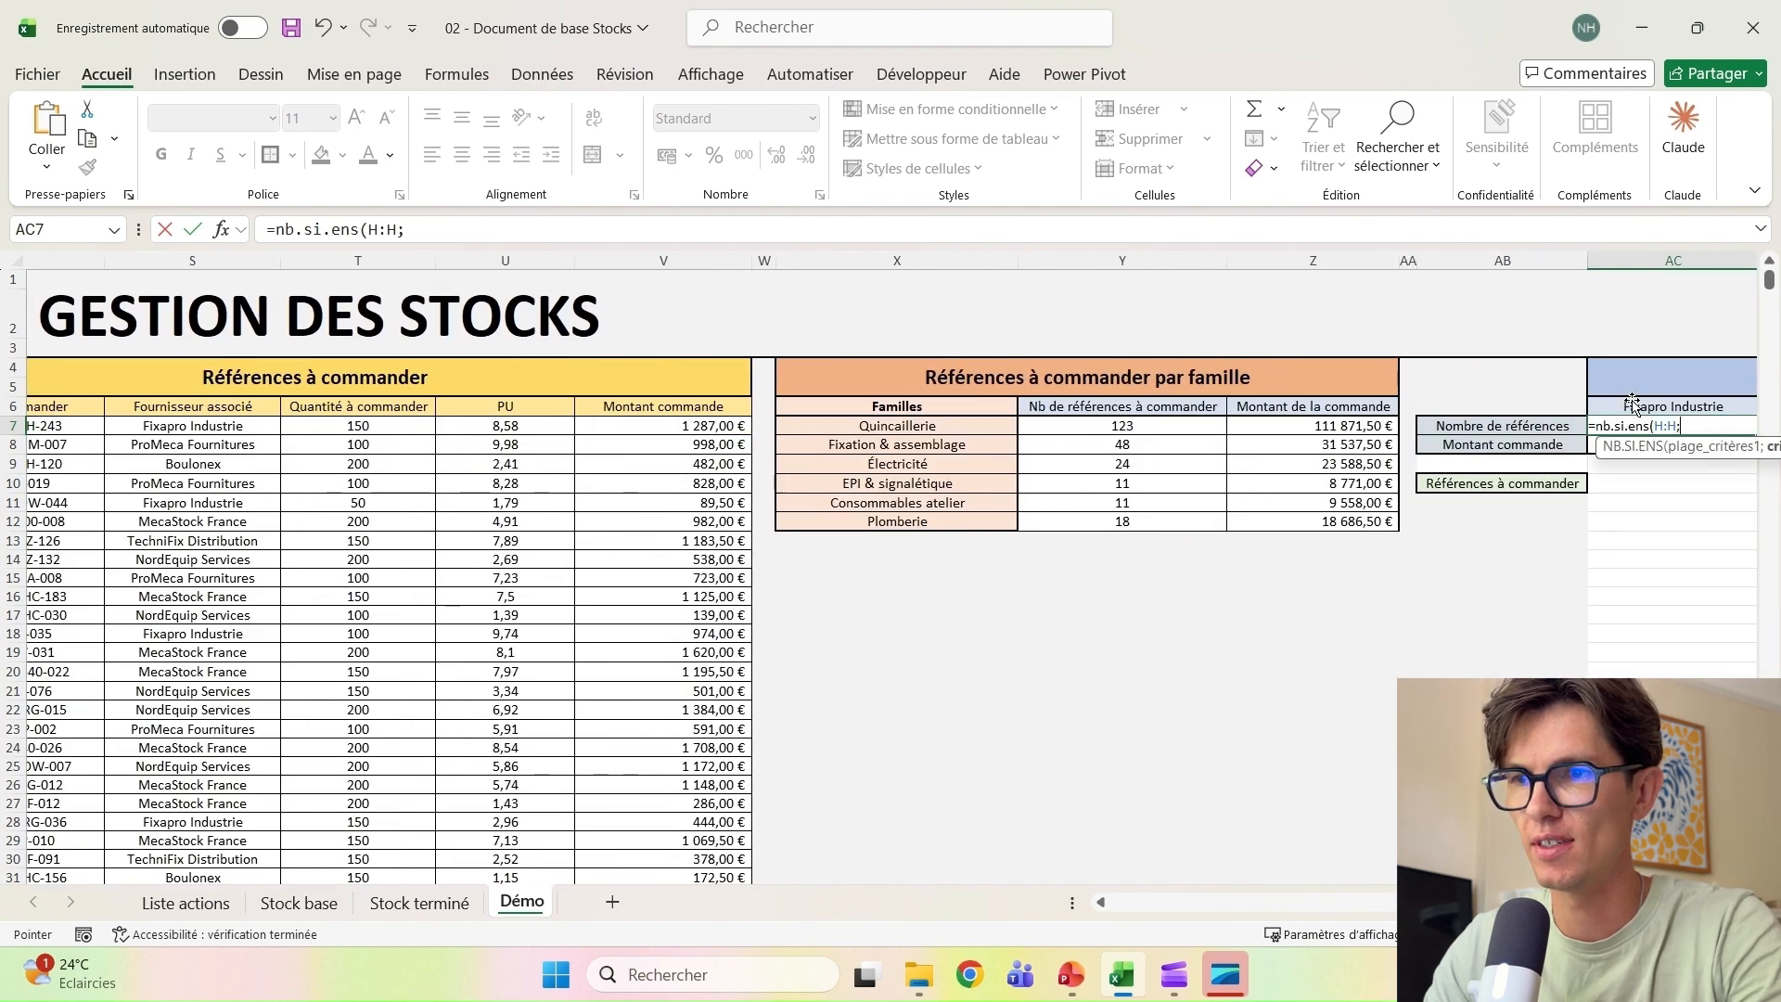
click(1629, 406)
text(;)
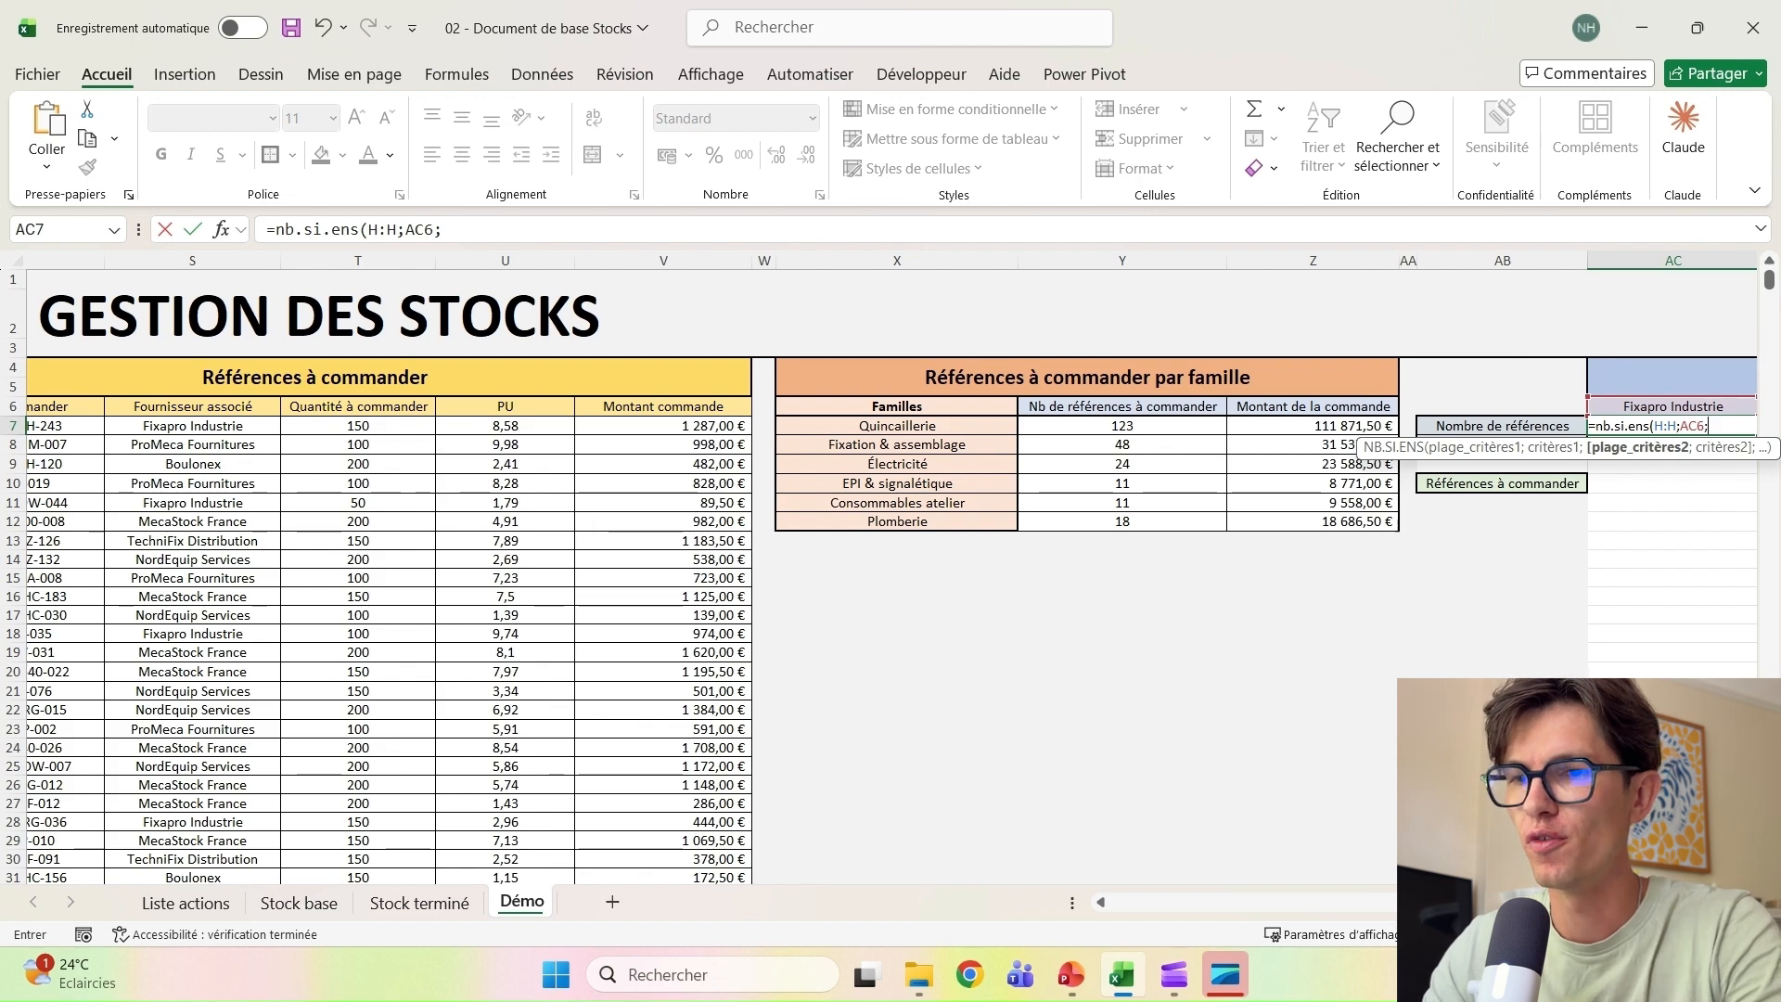
Complete the AC7 formula with the Etat column F:F as second criteria range and "A commander" as its criterion
scroll(891, 575, left, 15)
click(785, 260)
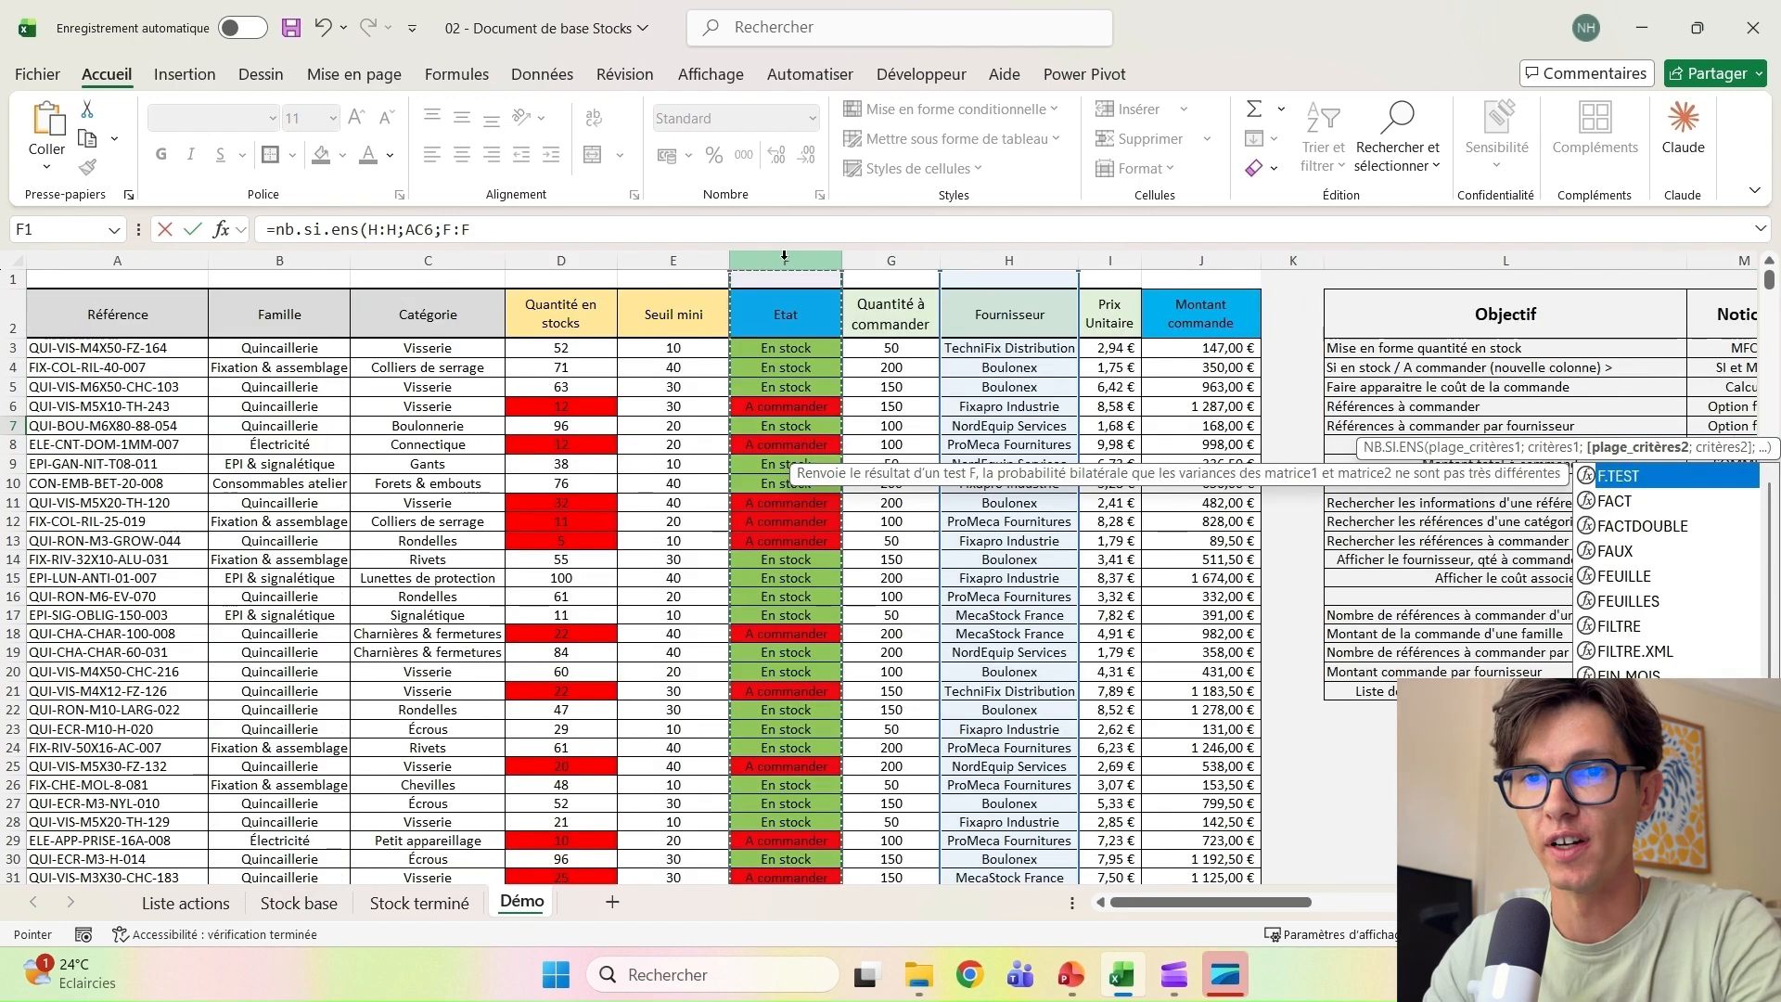
text(;')
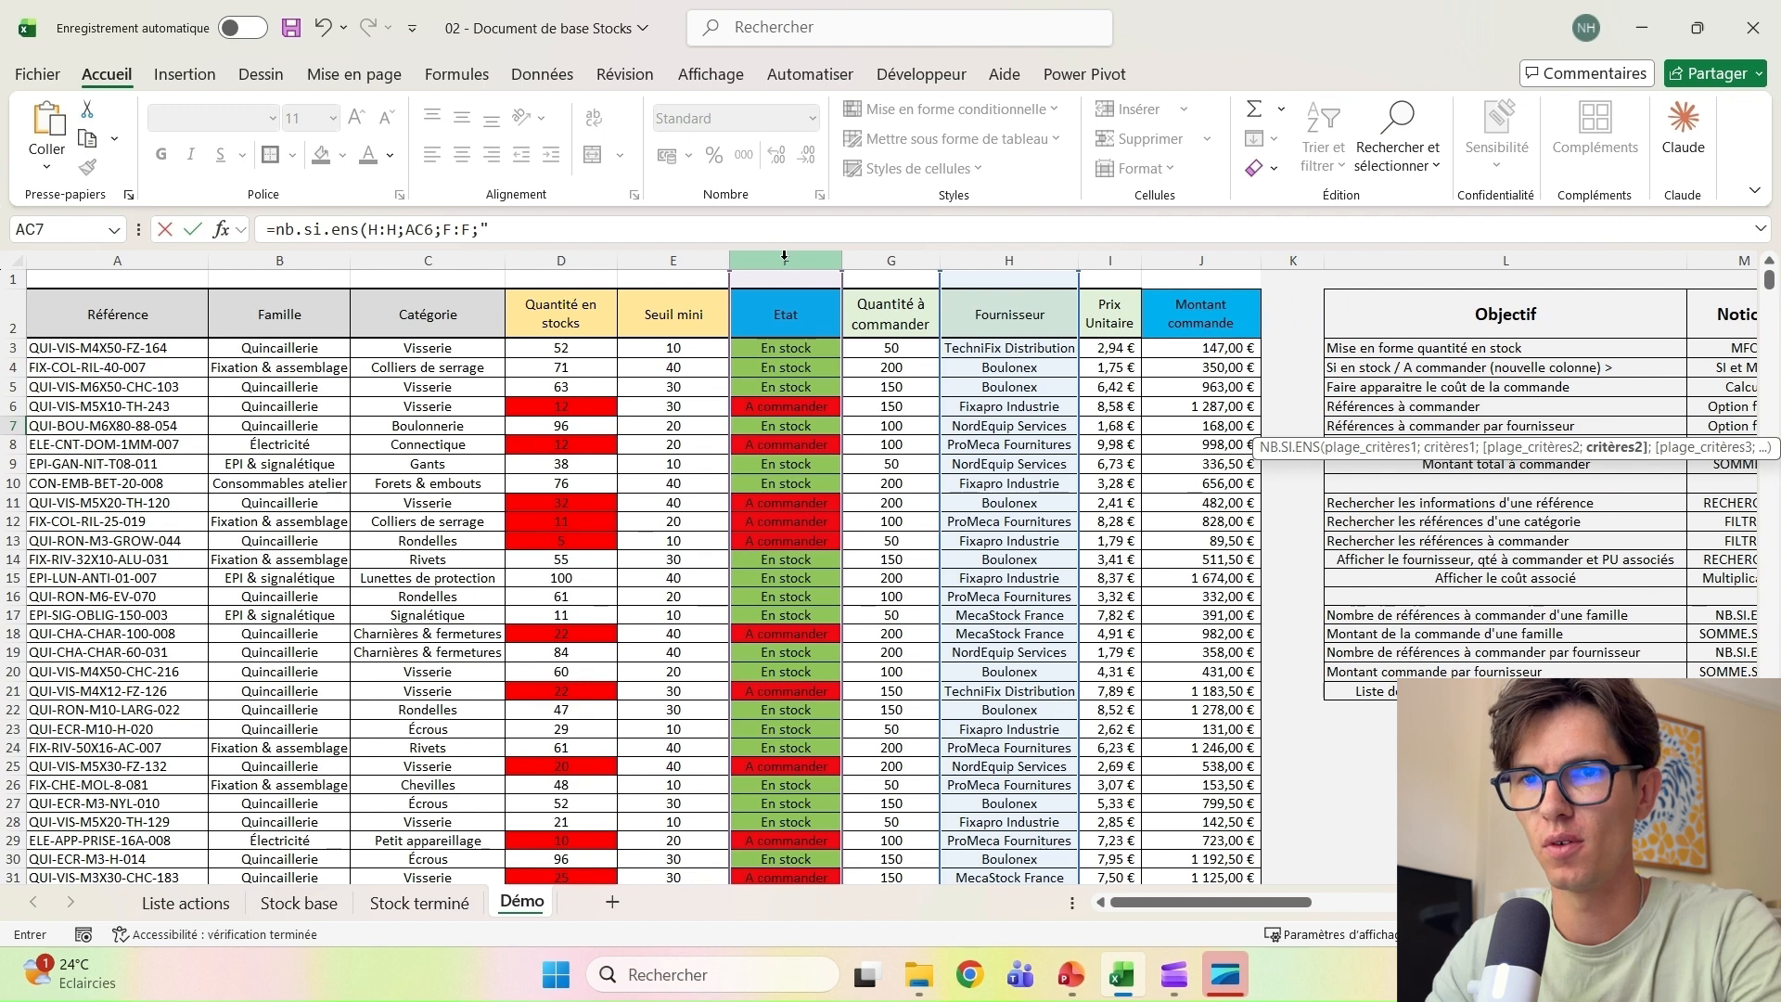
text(A commander")
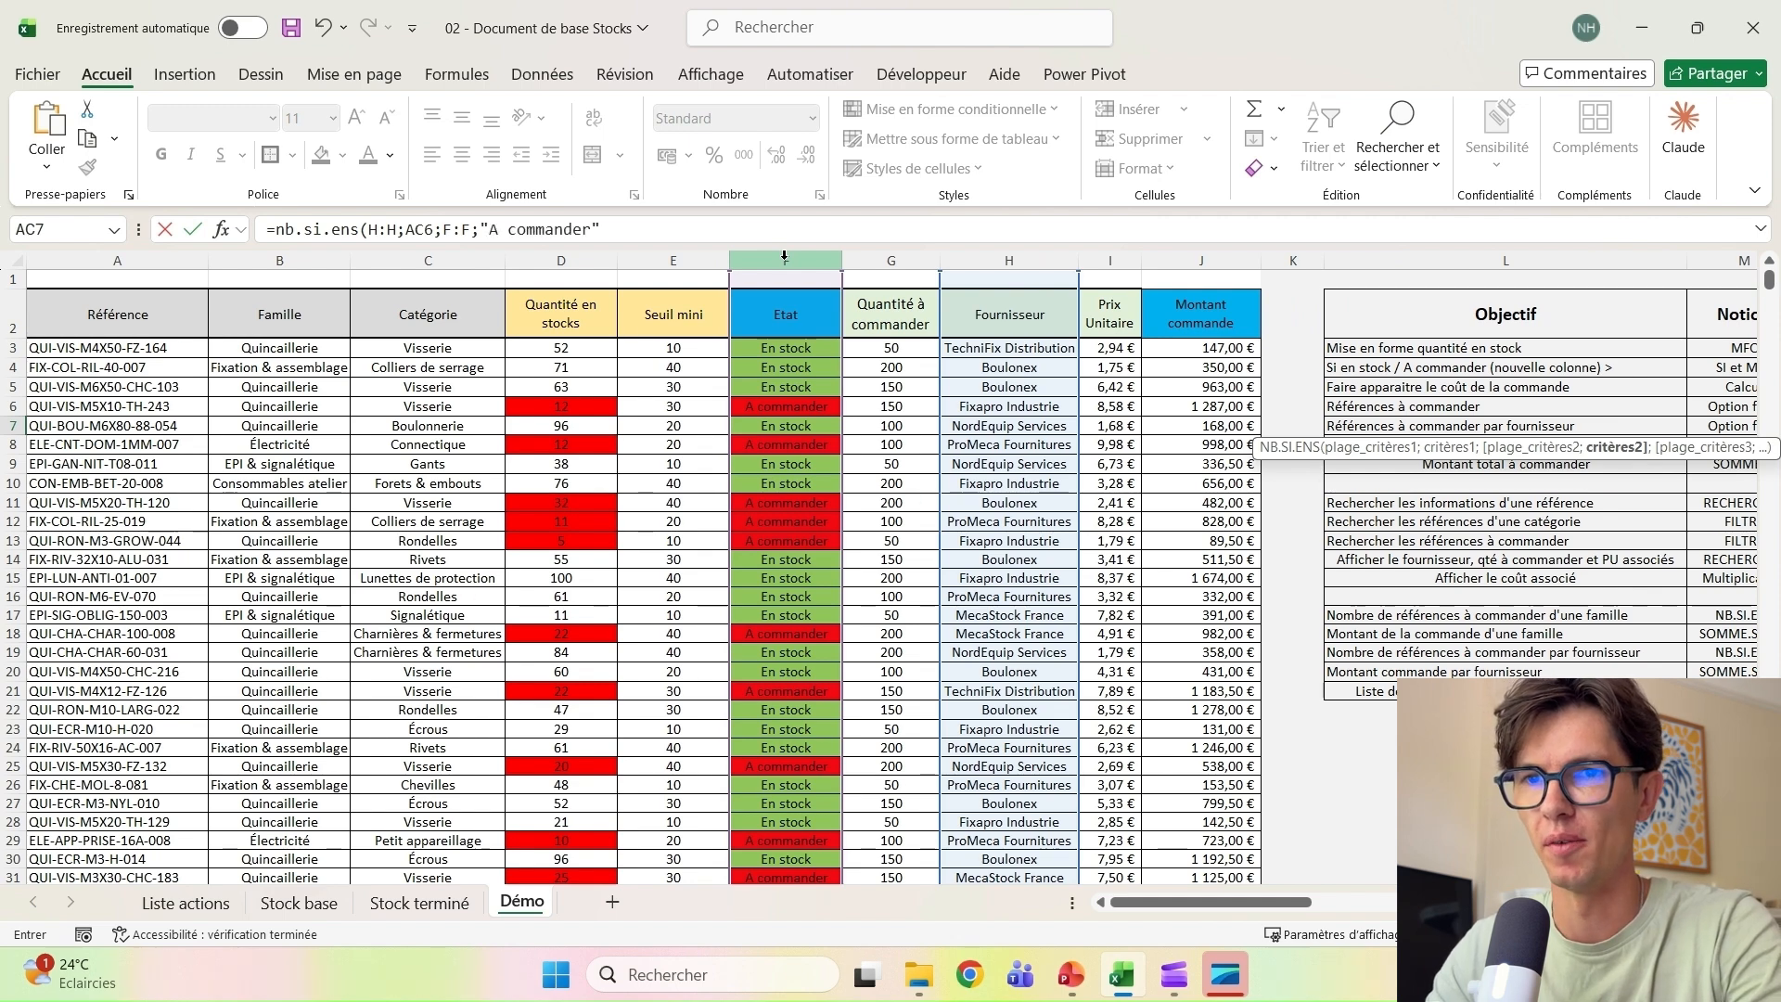
key(Return)
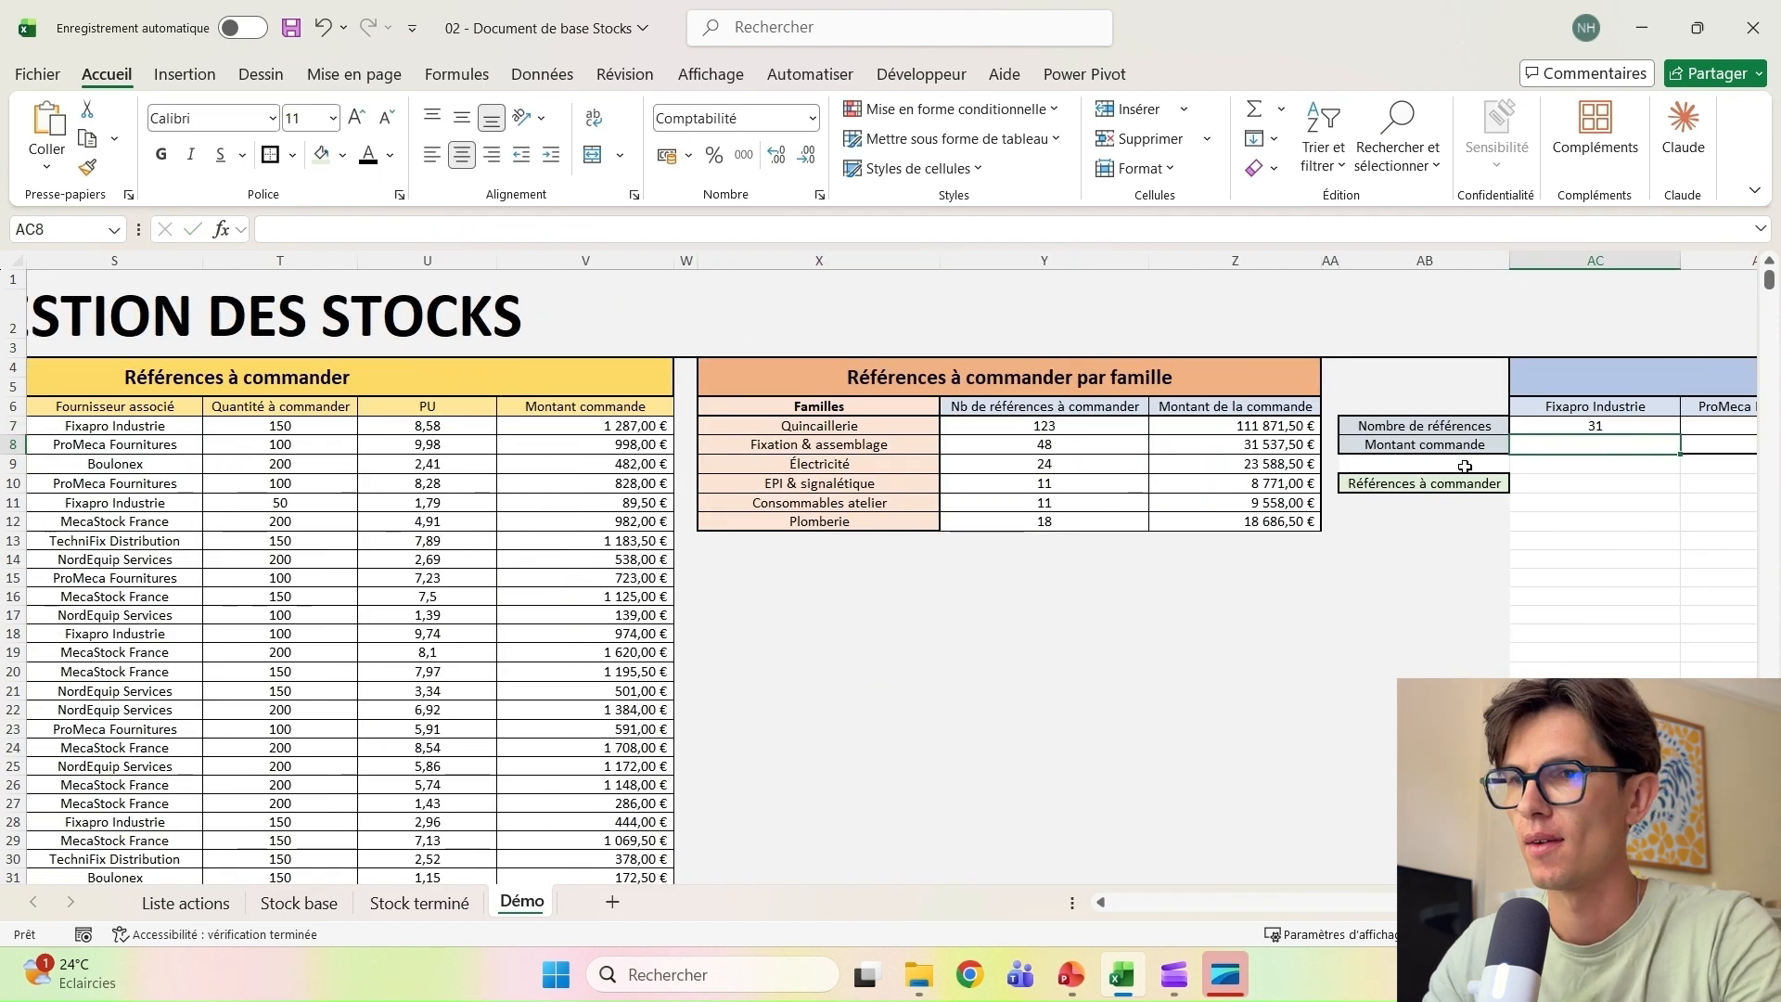
Try to fill the AC7 count formula across to AF7, check the copied references in AD7, and undo the fill
scroll(806, 369, right, 5)
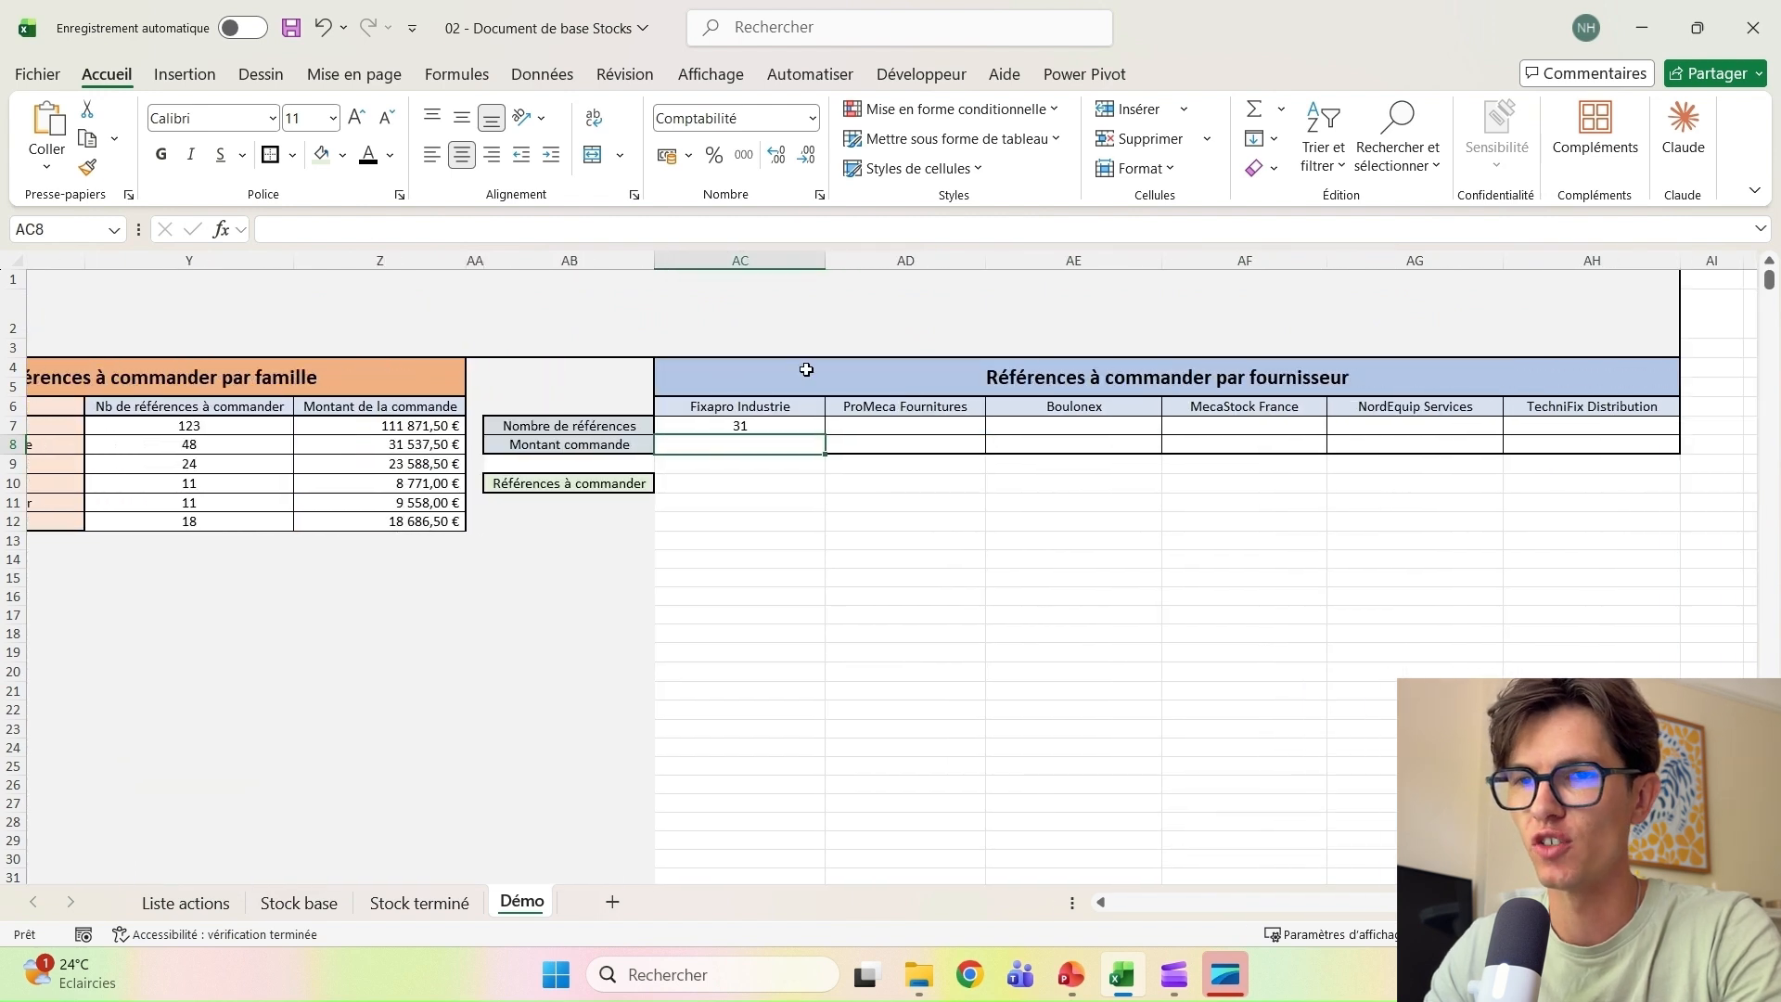
click(793, 428)
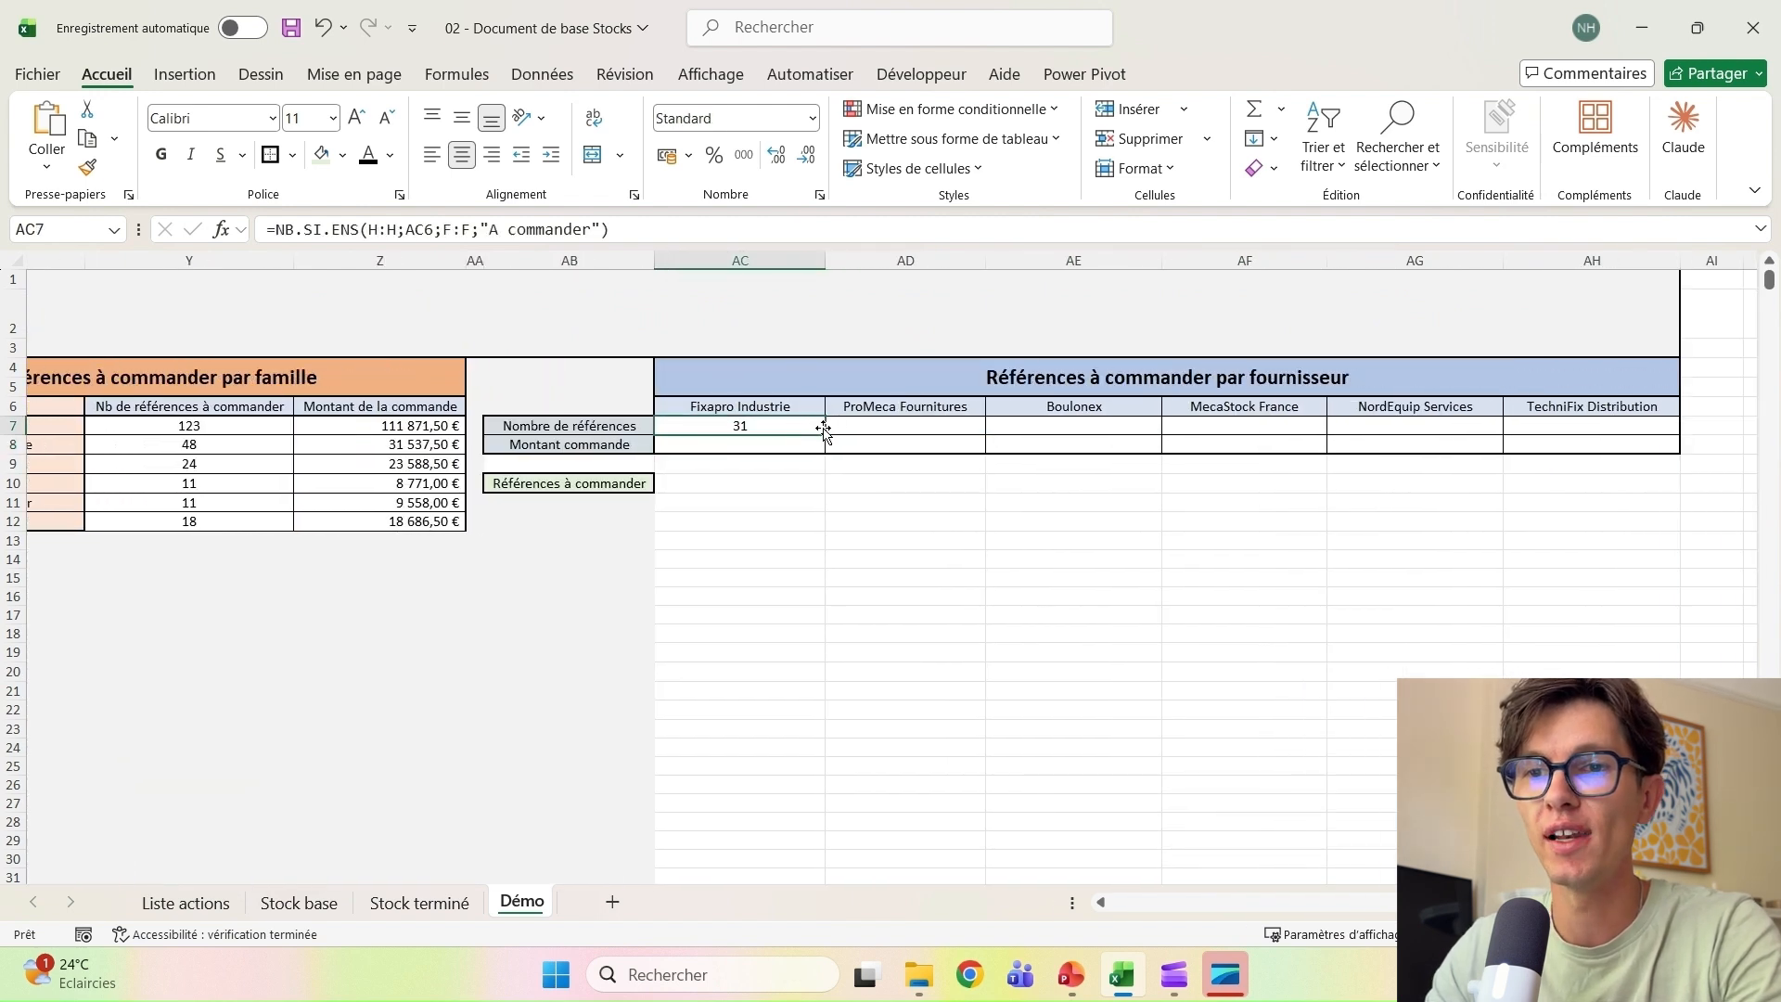
drag(824, 428, 1280, 425)
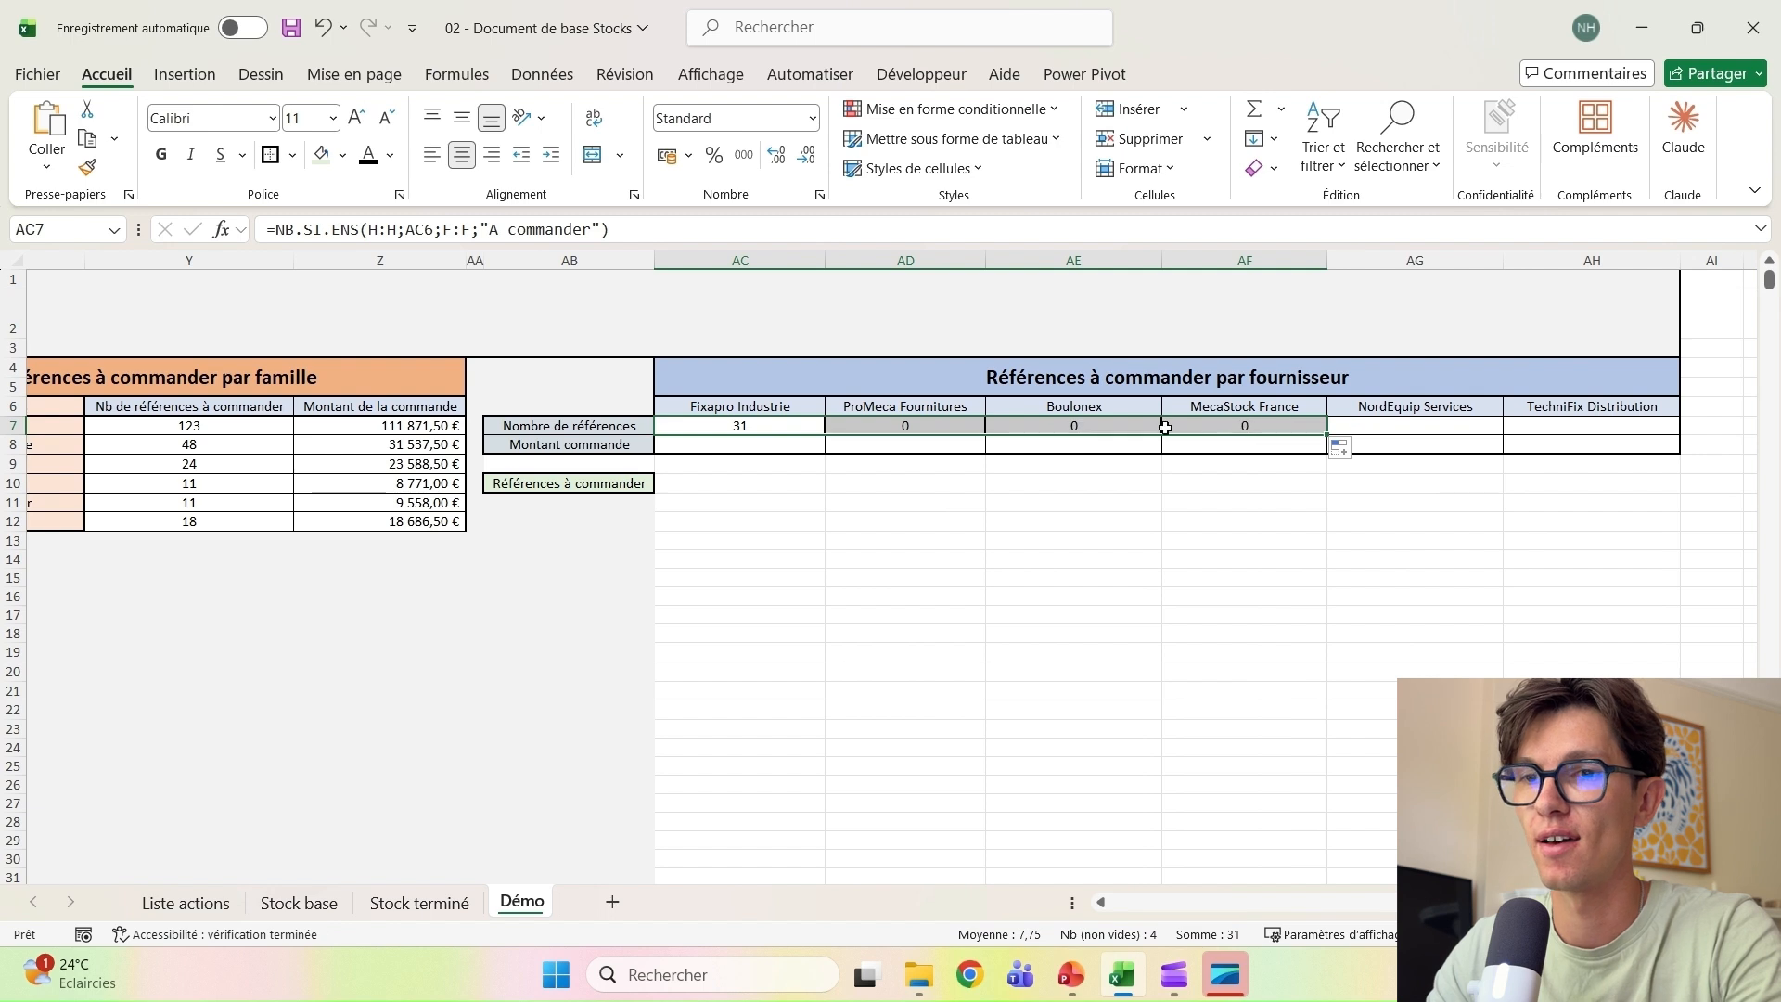
click(908, 428)
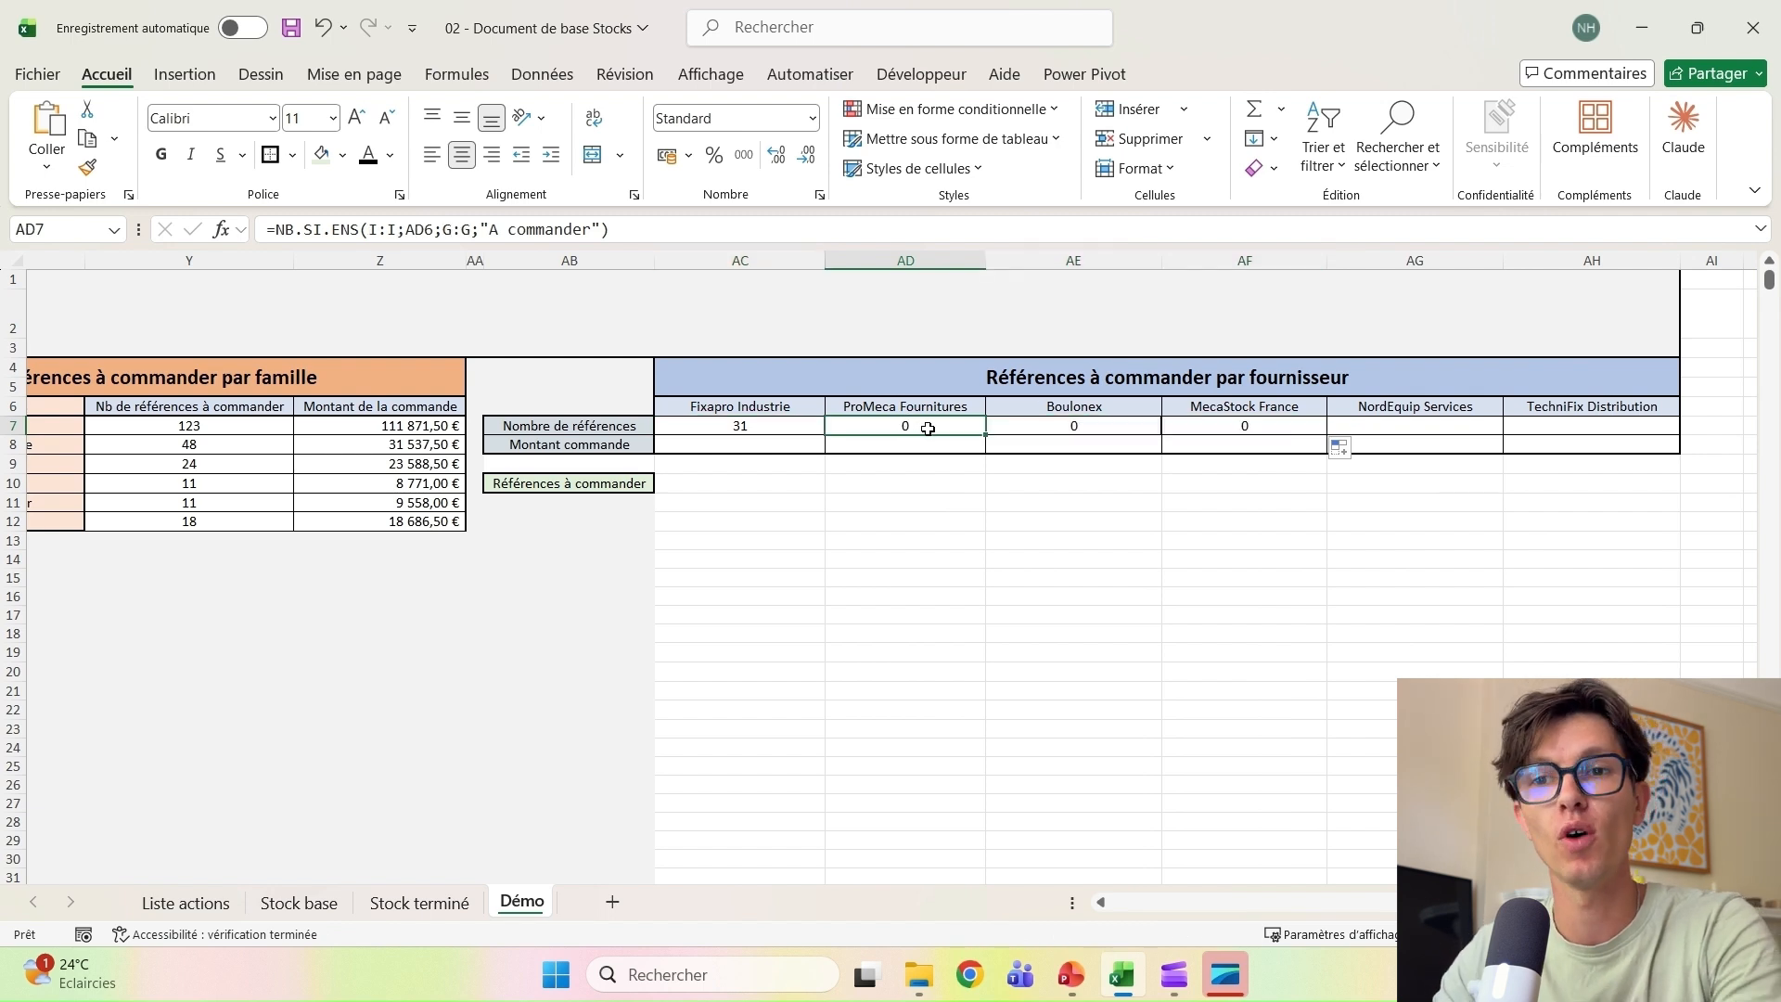
key(ctrl+z)
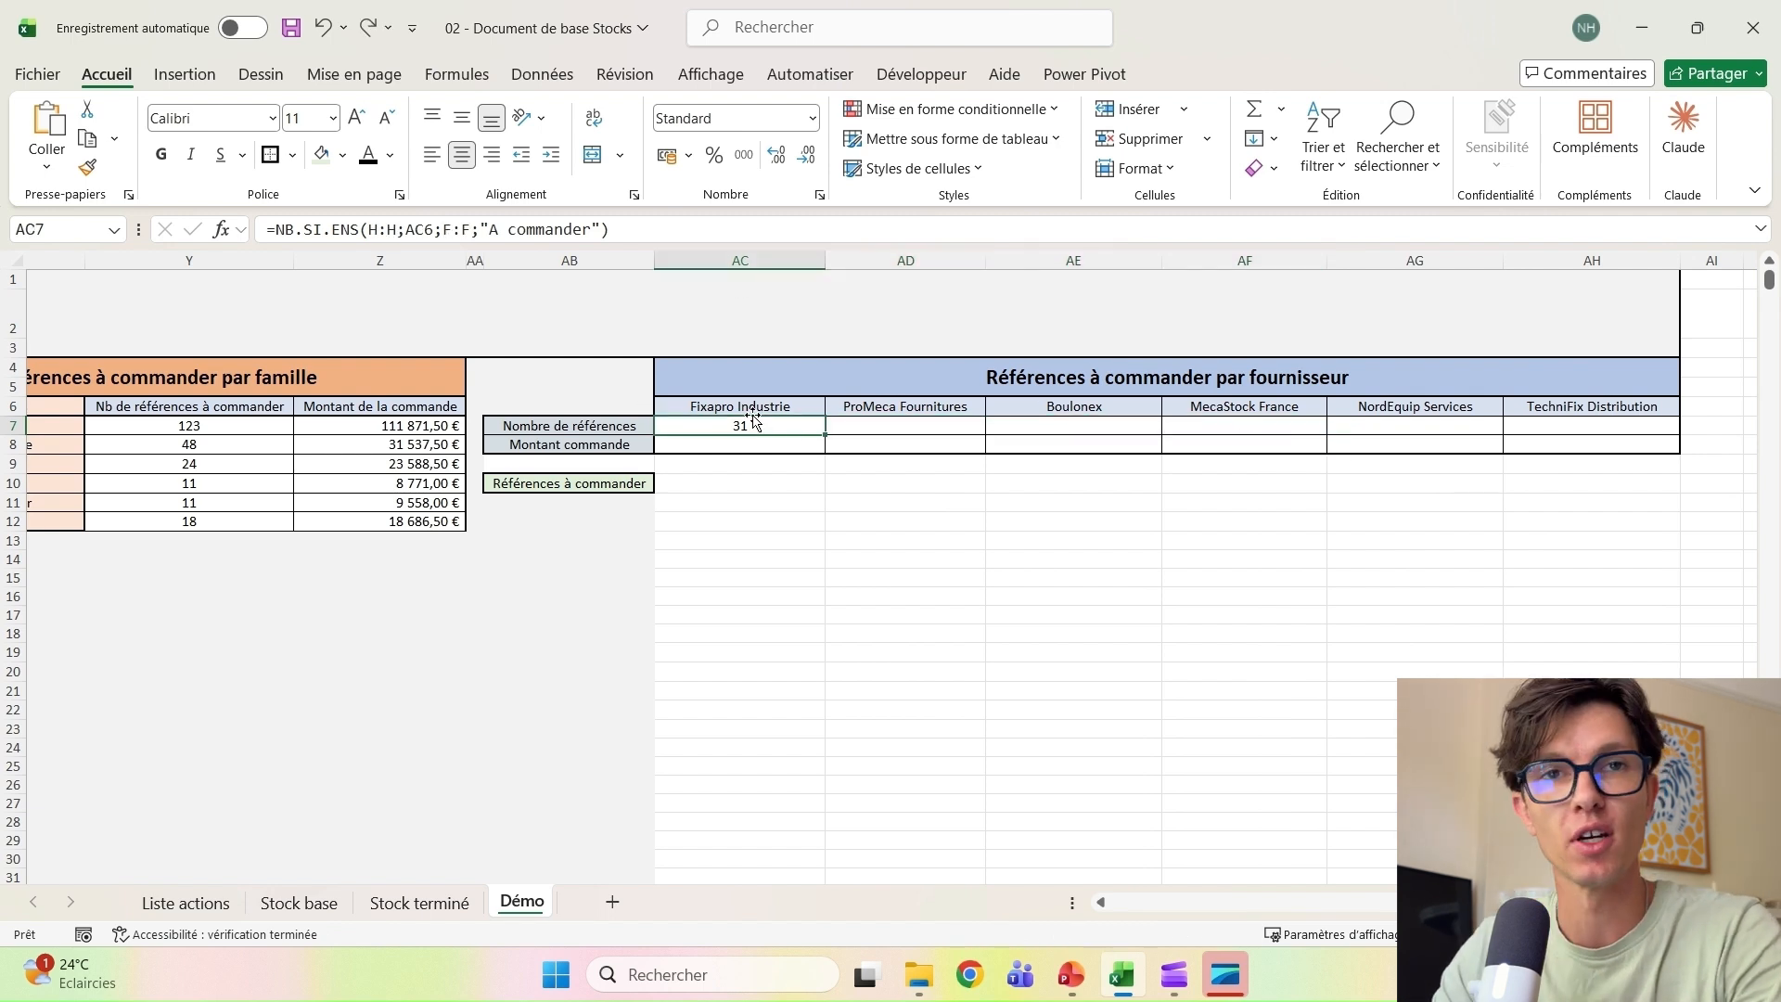
Make the Fournisseur and Etat ranges absolute in the AC7 count formula, as $H:$H and $F:$F
click(415, 229)
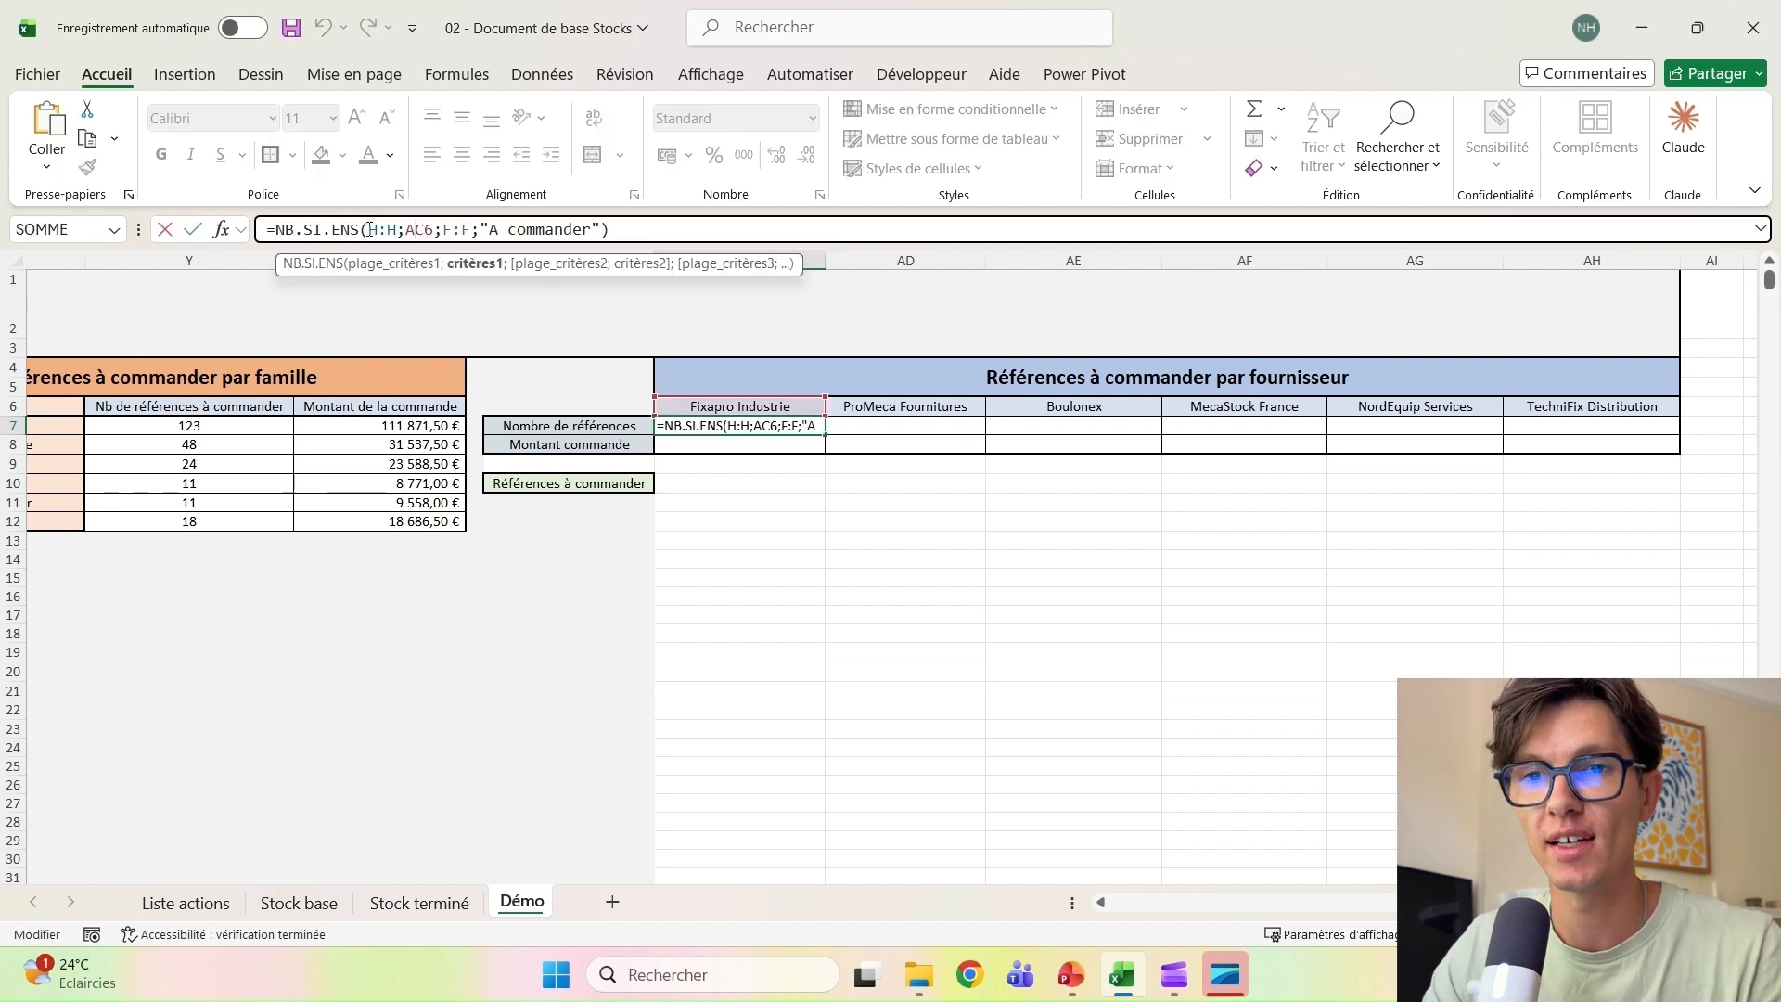
click(370, 229)
text($)
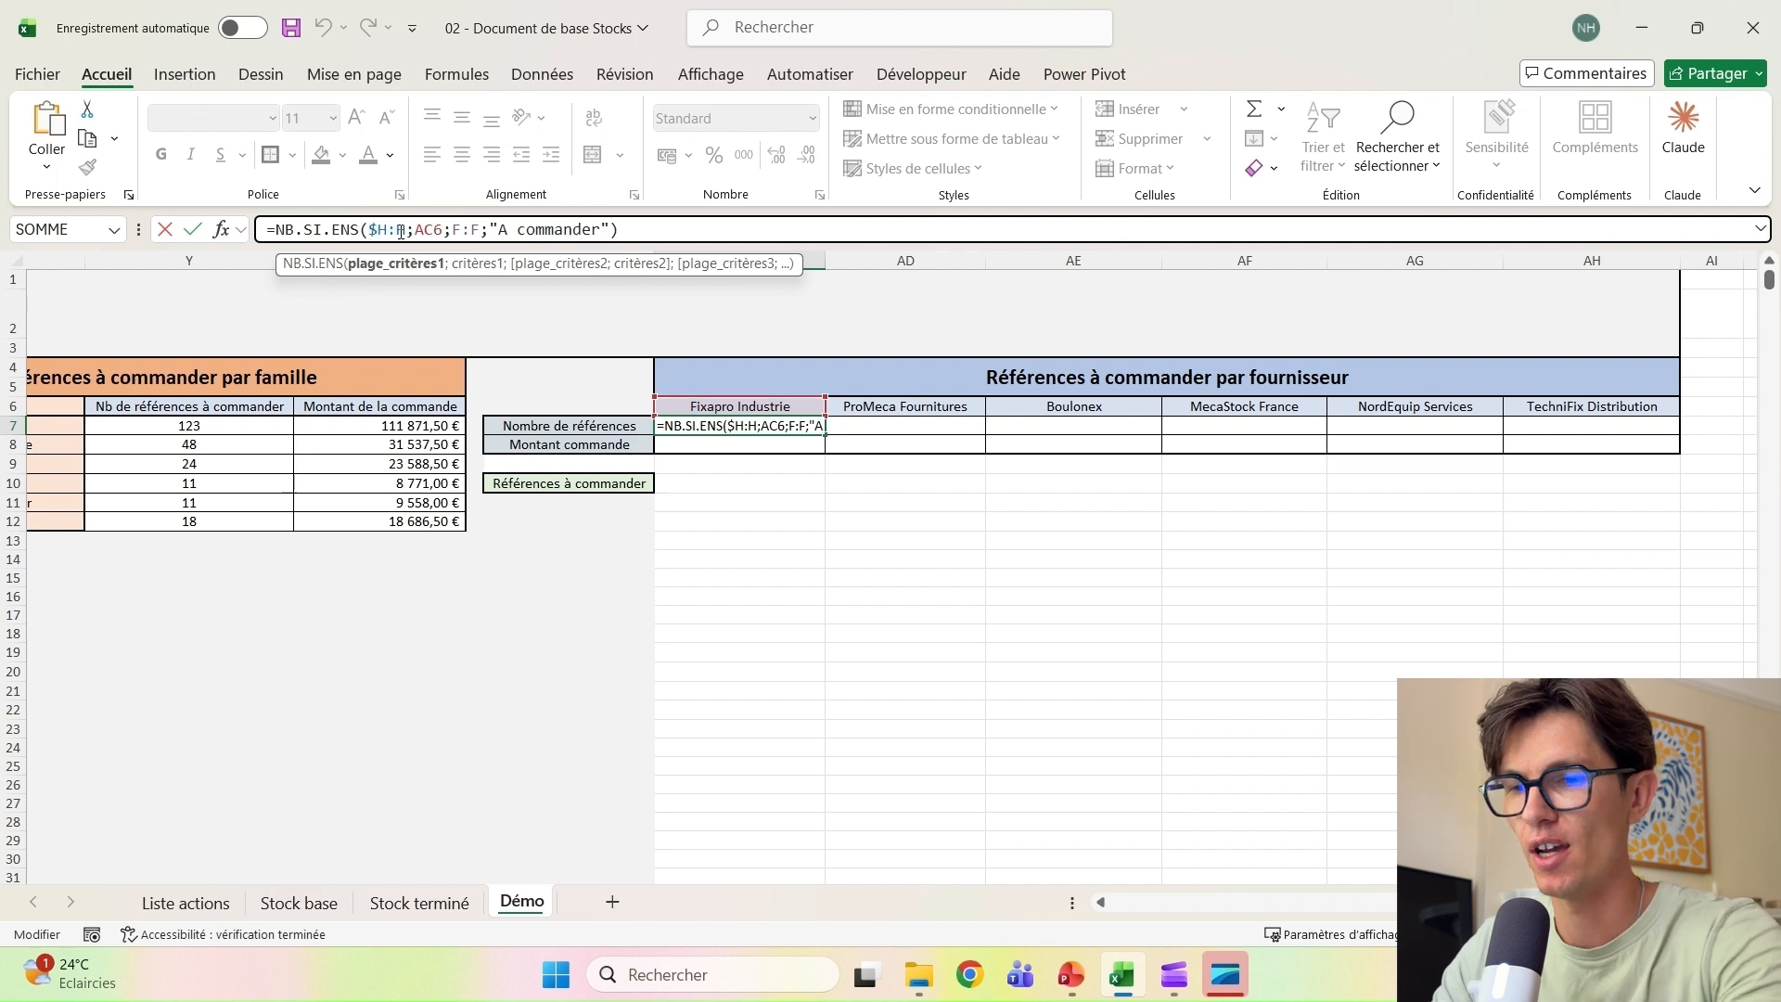
click(398, 231)
text($)
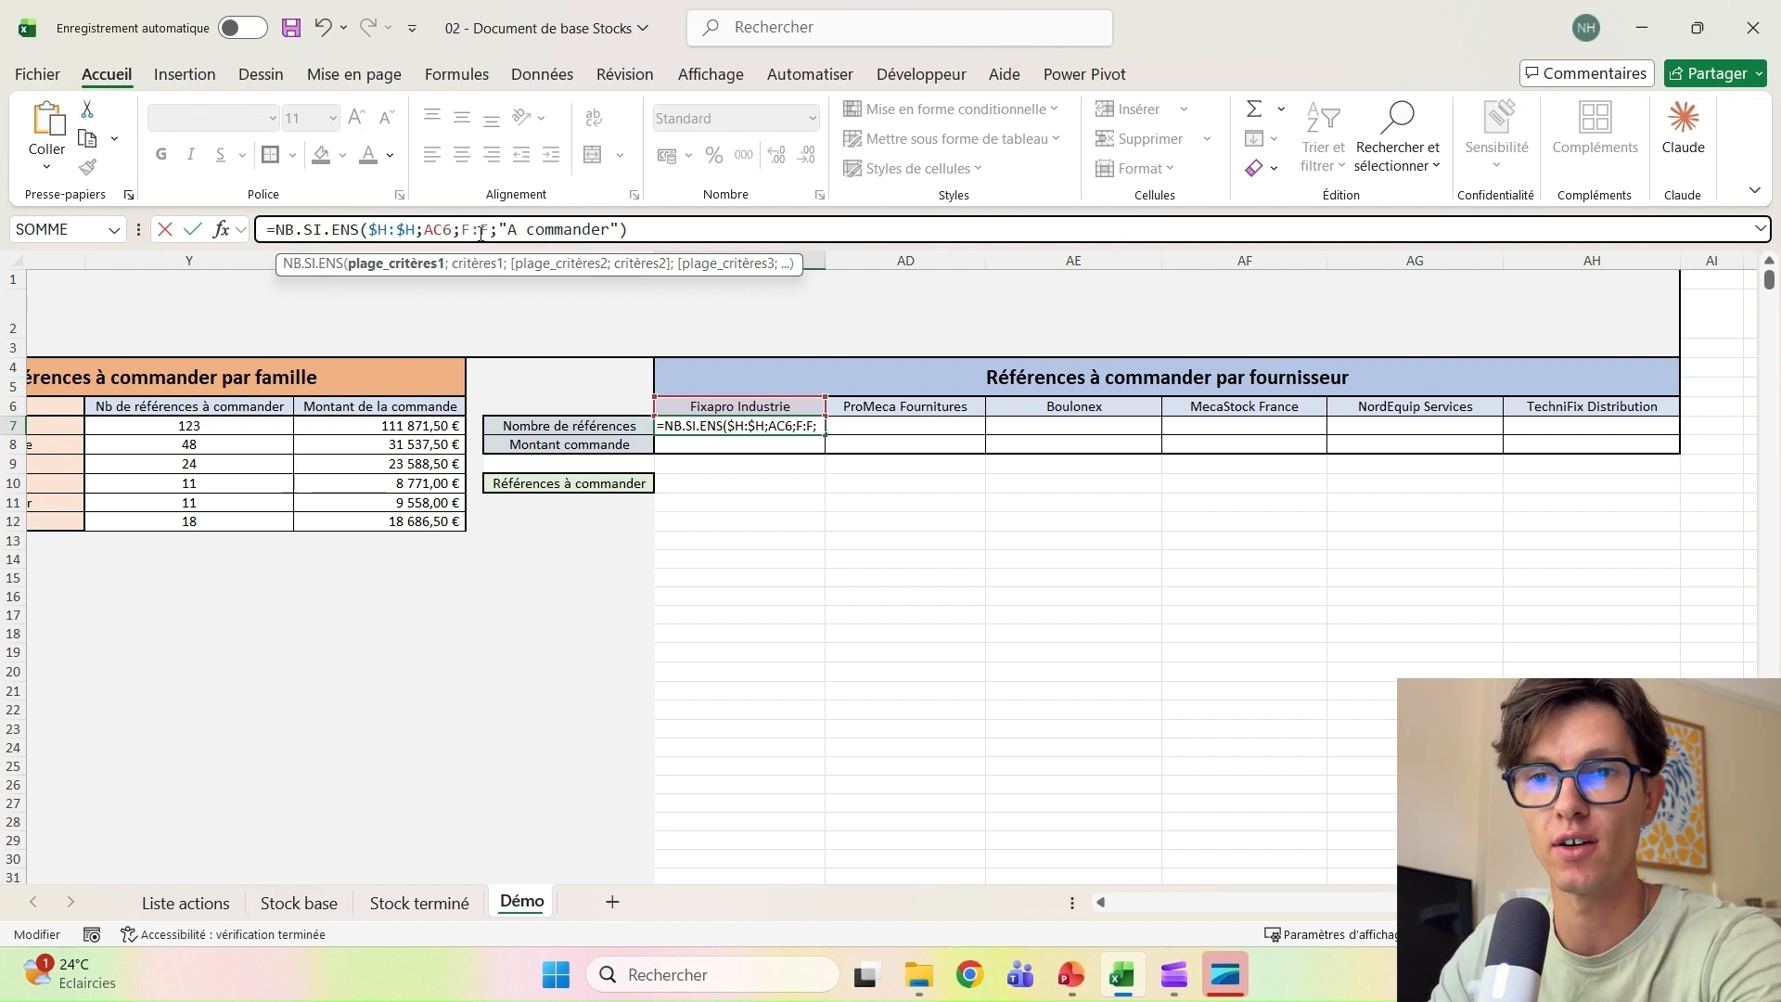
click(471, 230)
text($)
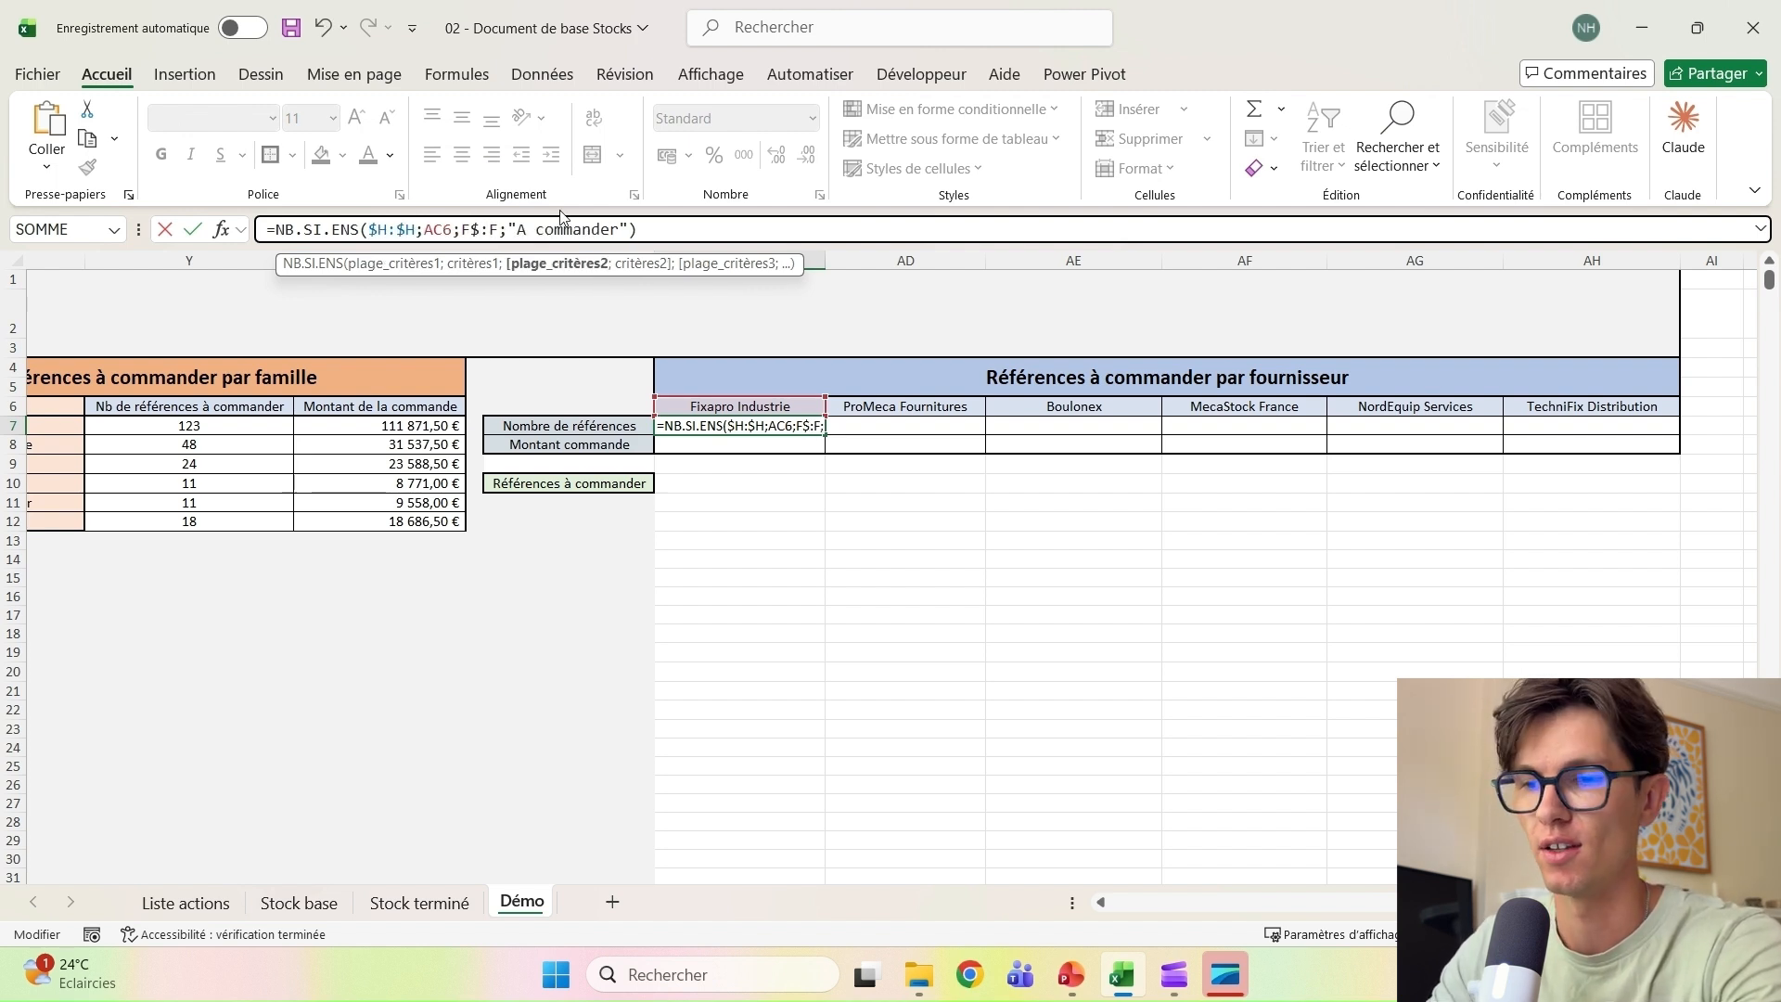
key(BackSpace)
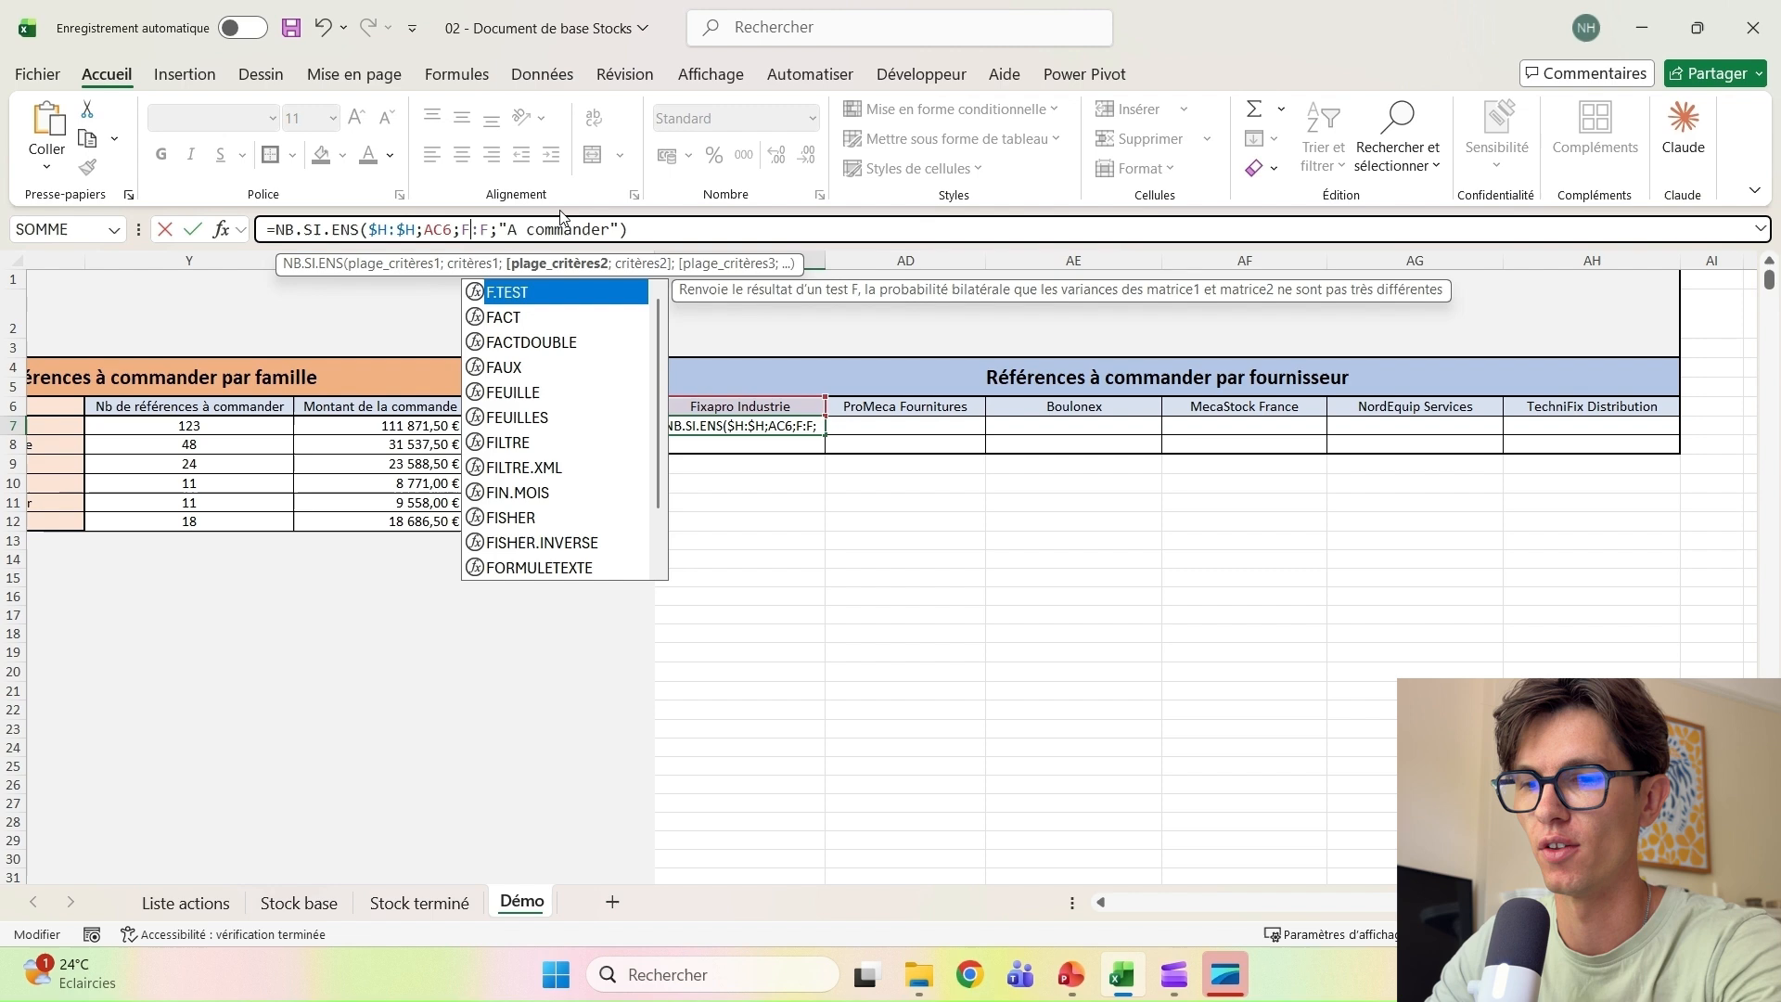
click(486, 229)
text($)
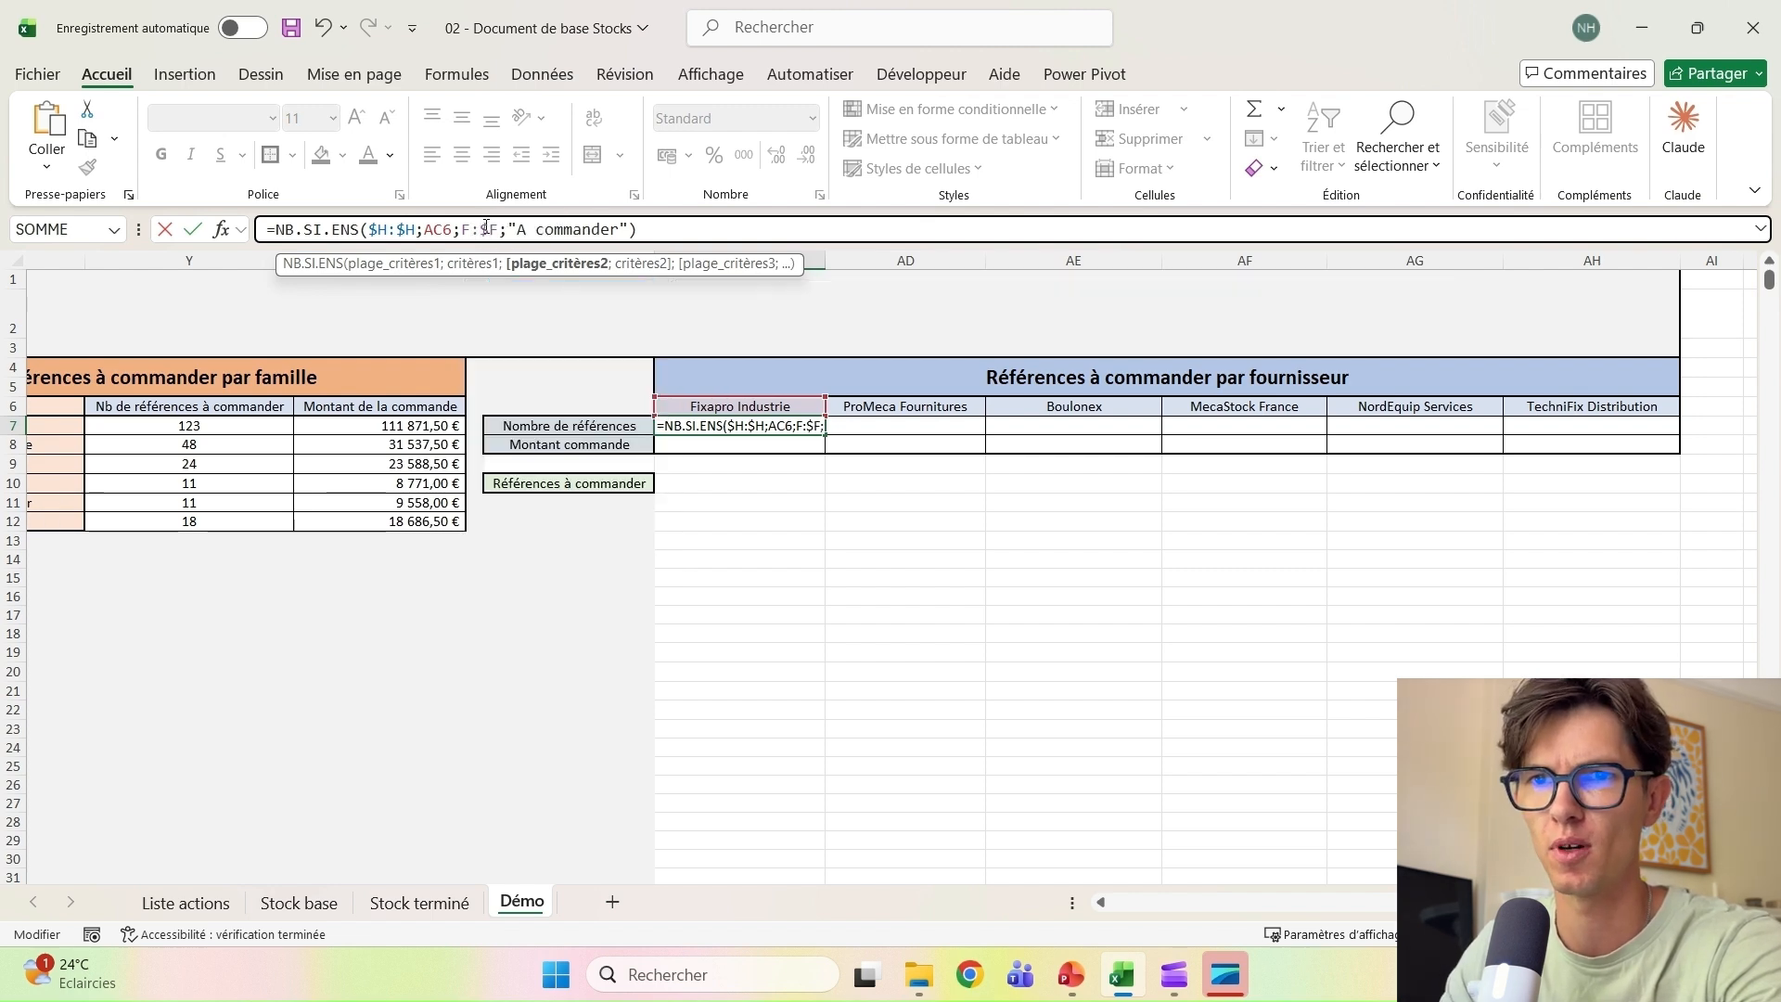
text($)
key(Return)
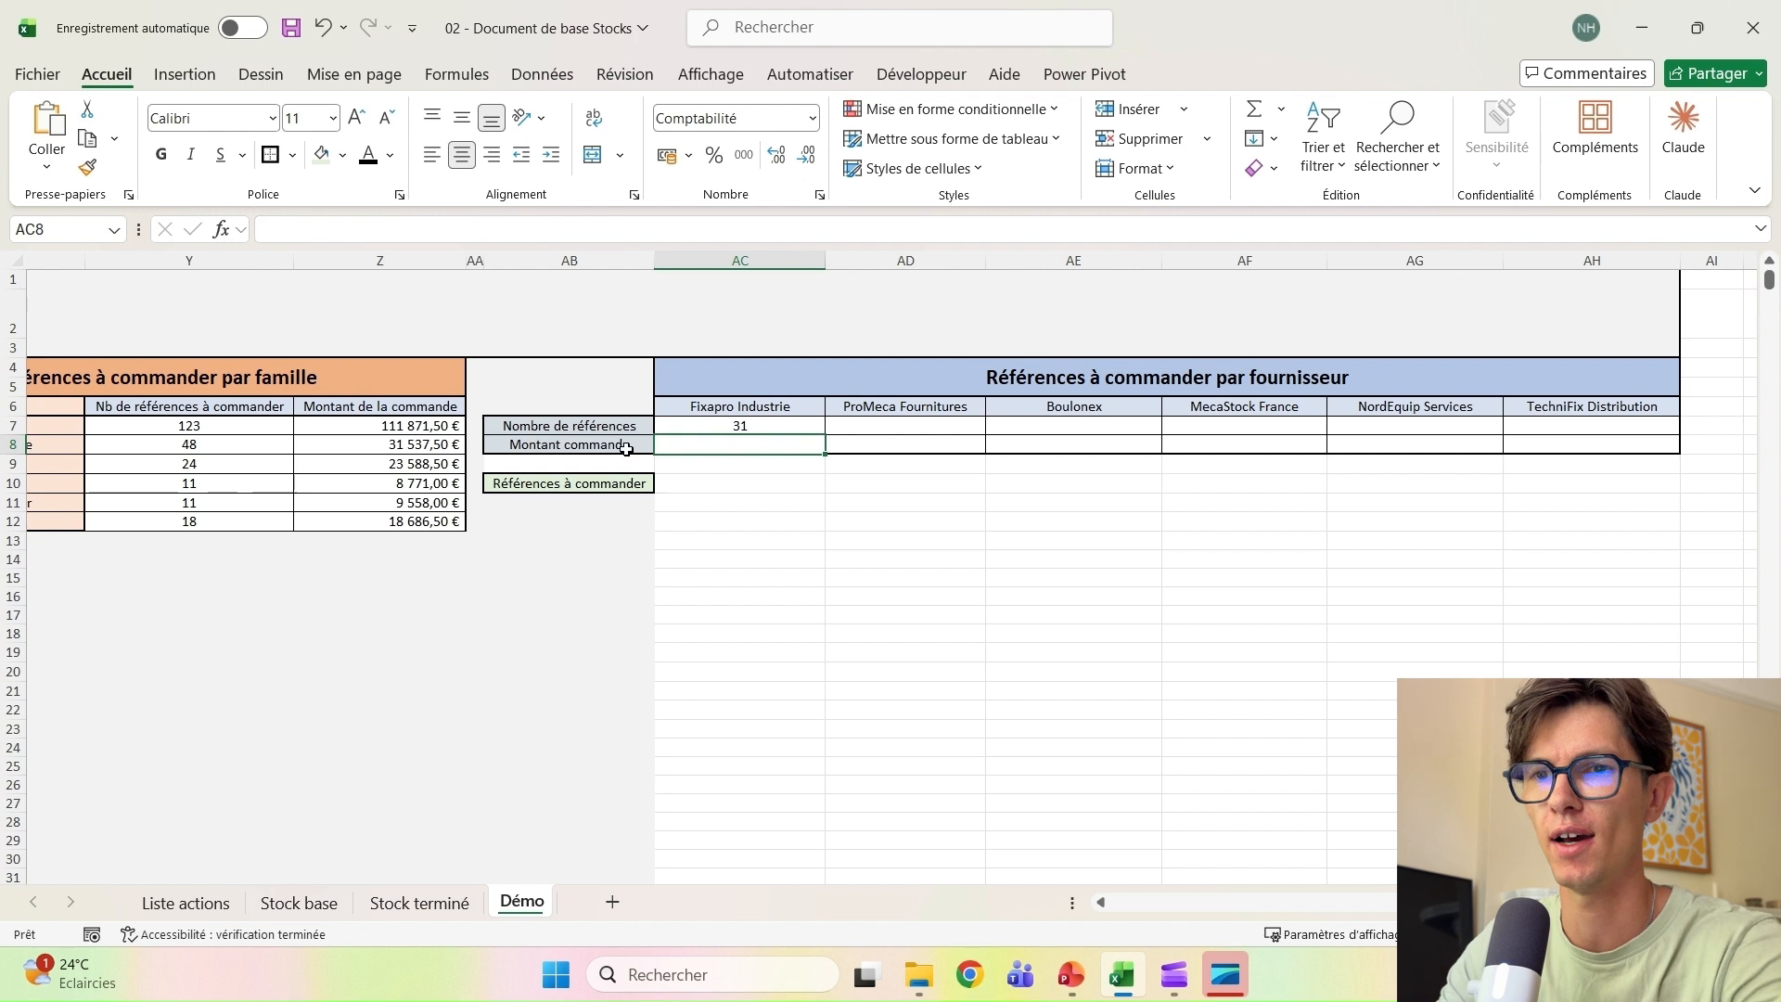
Fill the AC7 count formula across to AH7 without formatting and check the copied references in AD7
click(738, 429)
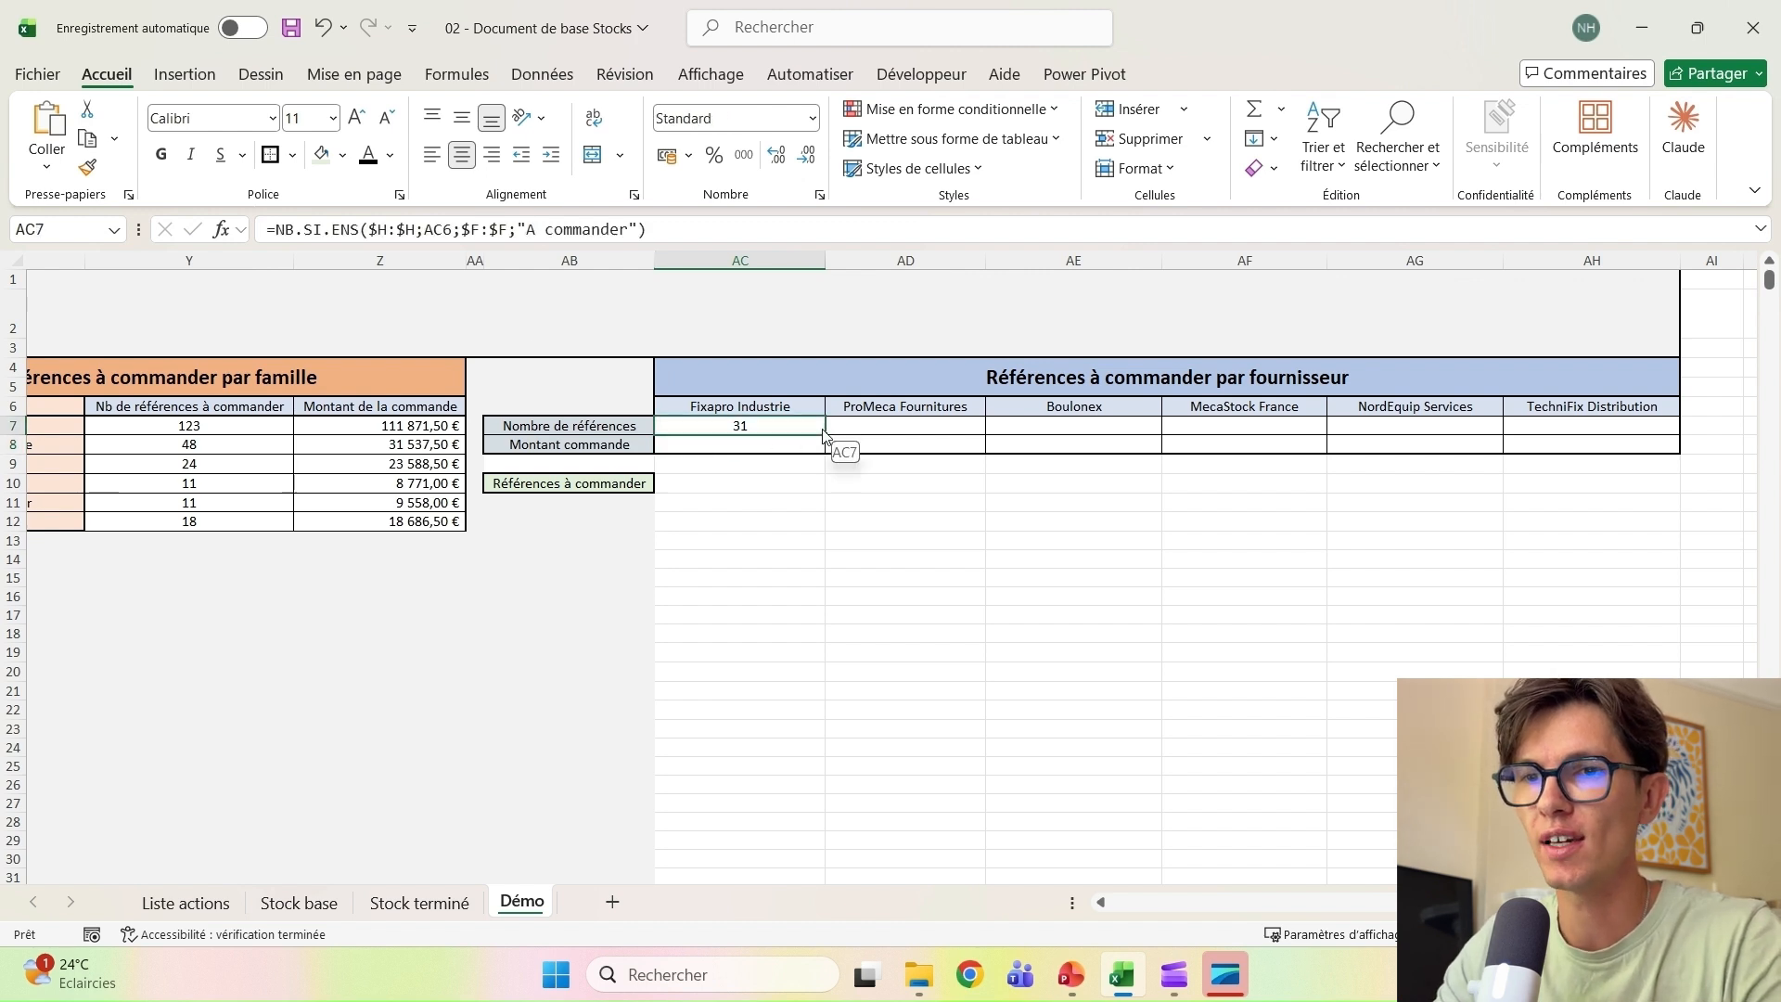
drag(824, 435, 1632, 445)
click(1693, 447)
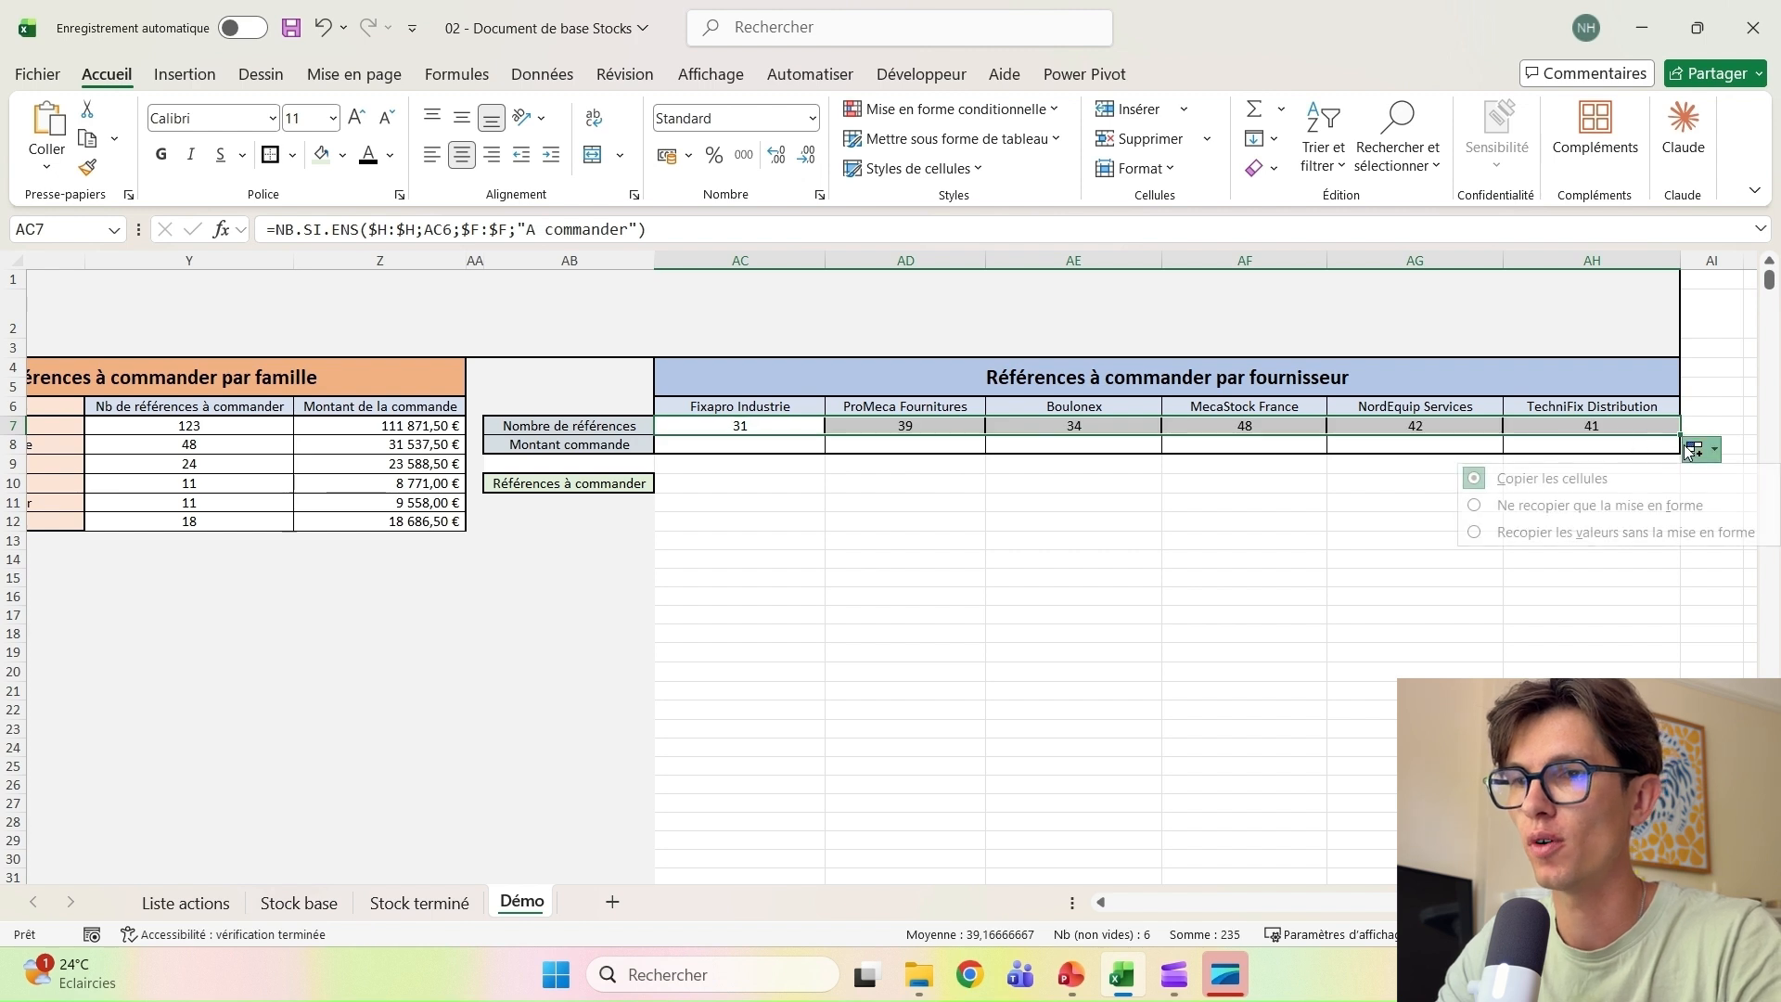
click(1568, 535)
click(1035, 463)
click(908, 423)
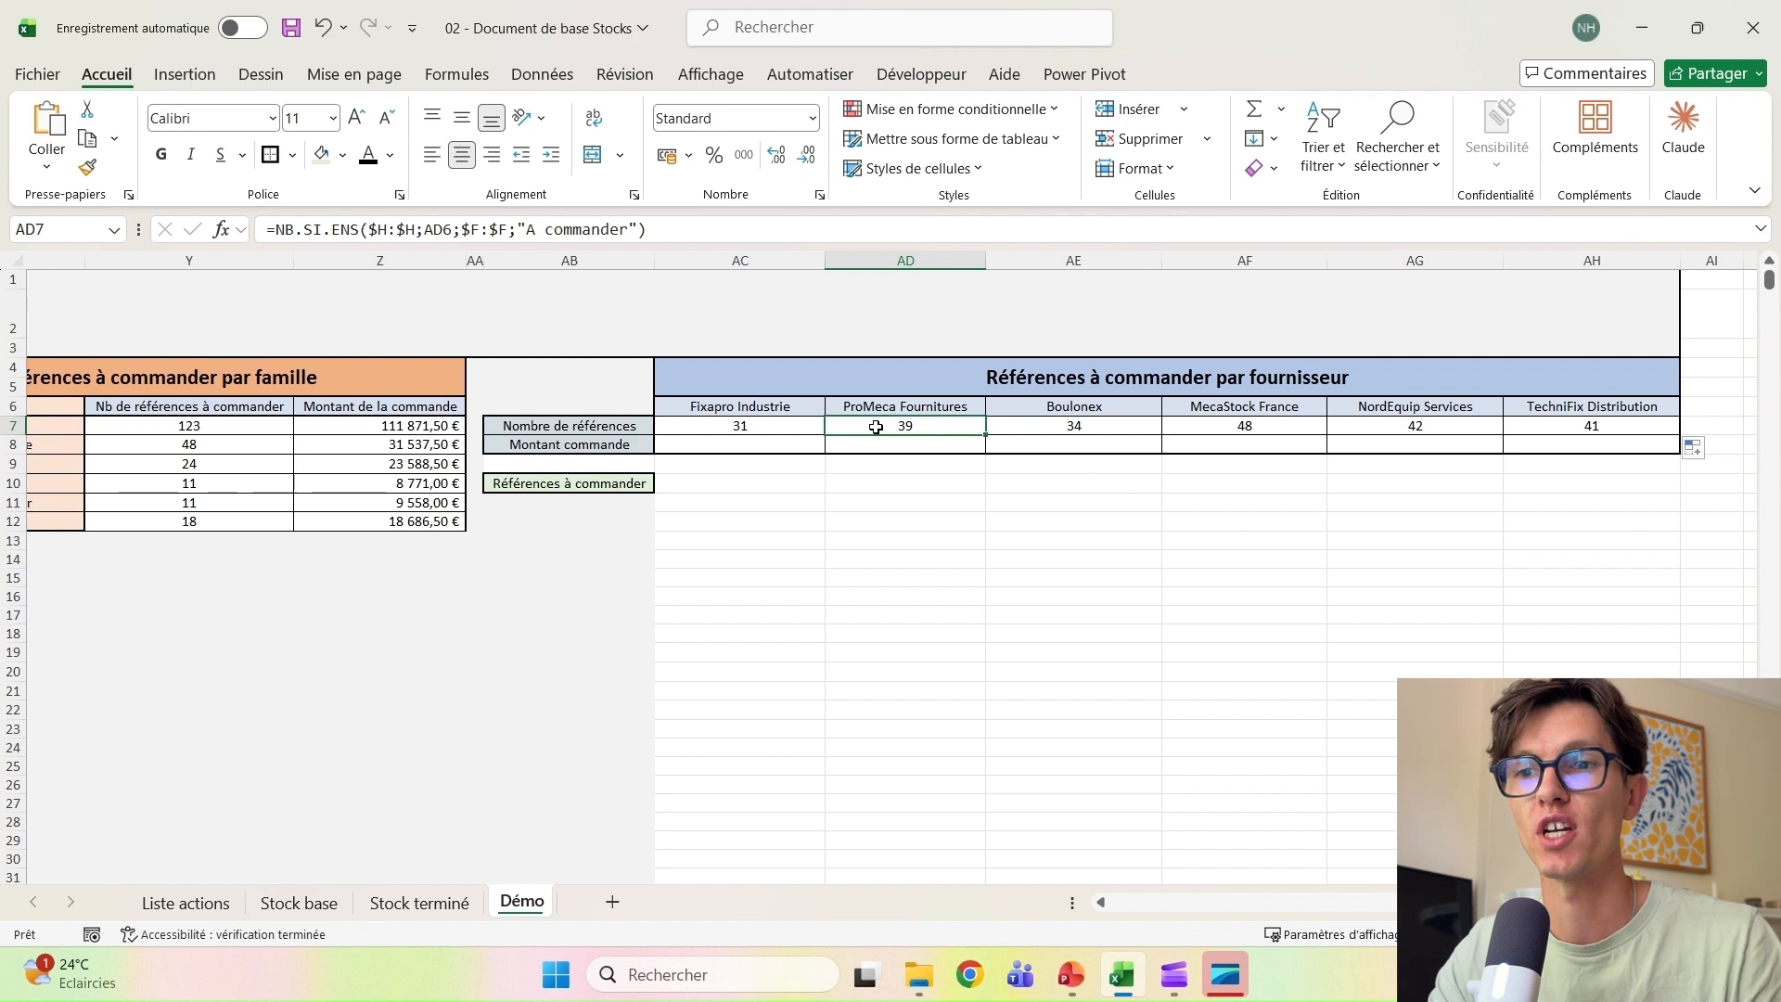
Copy the text of the AC7 formula into AC8 and change its function to SOMME.SI.ENS
click(739, 443)
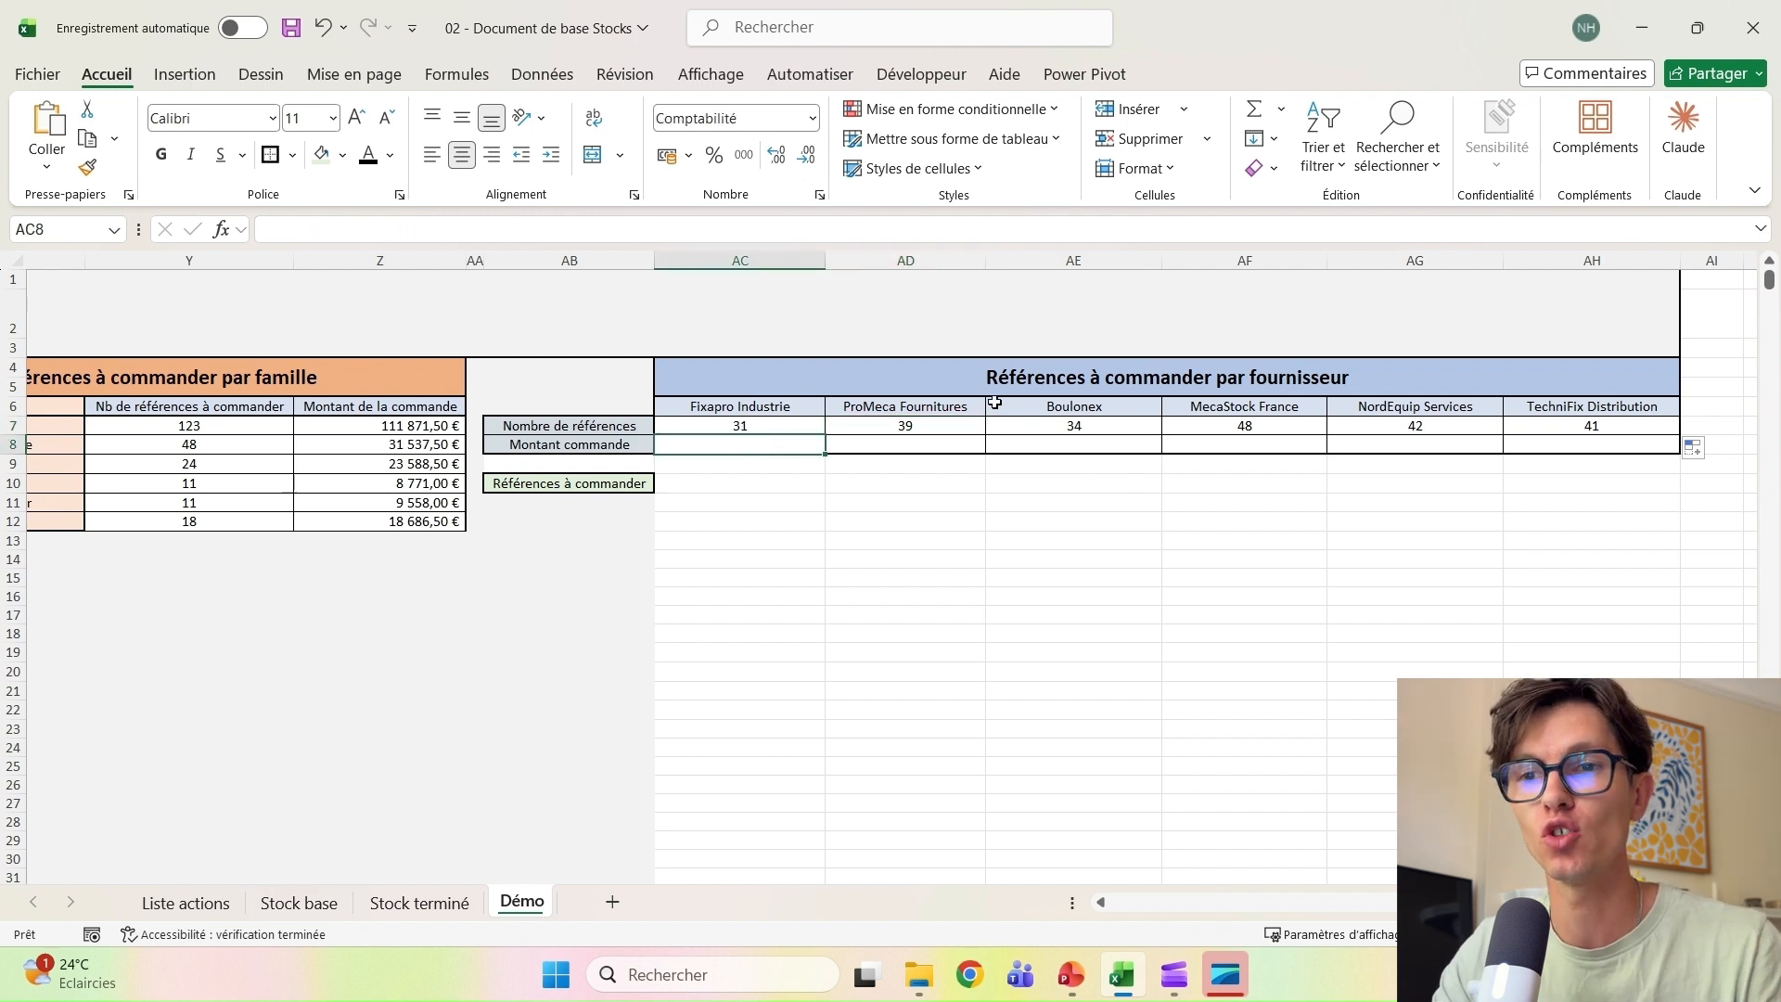
key(Up)
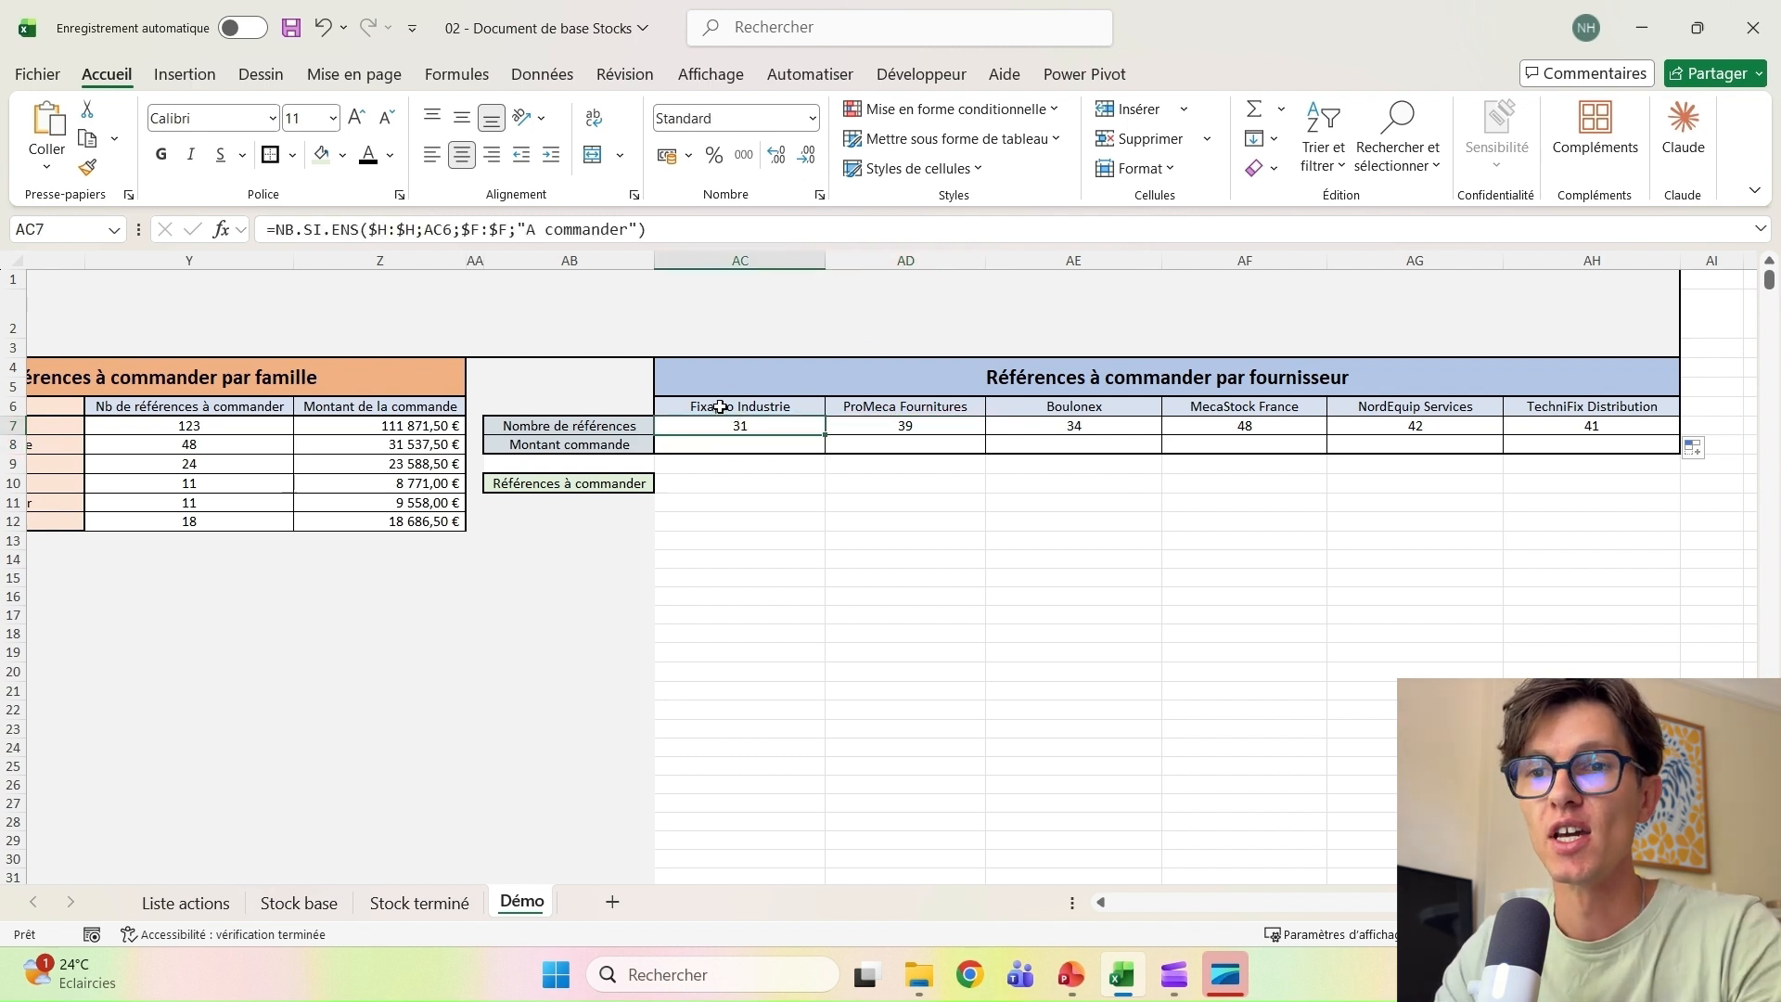
triple_click(695, 231)
key(ctrl+c)
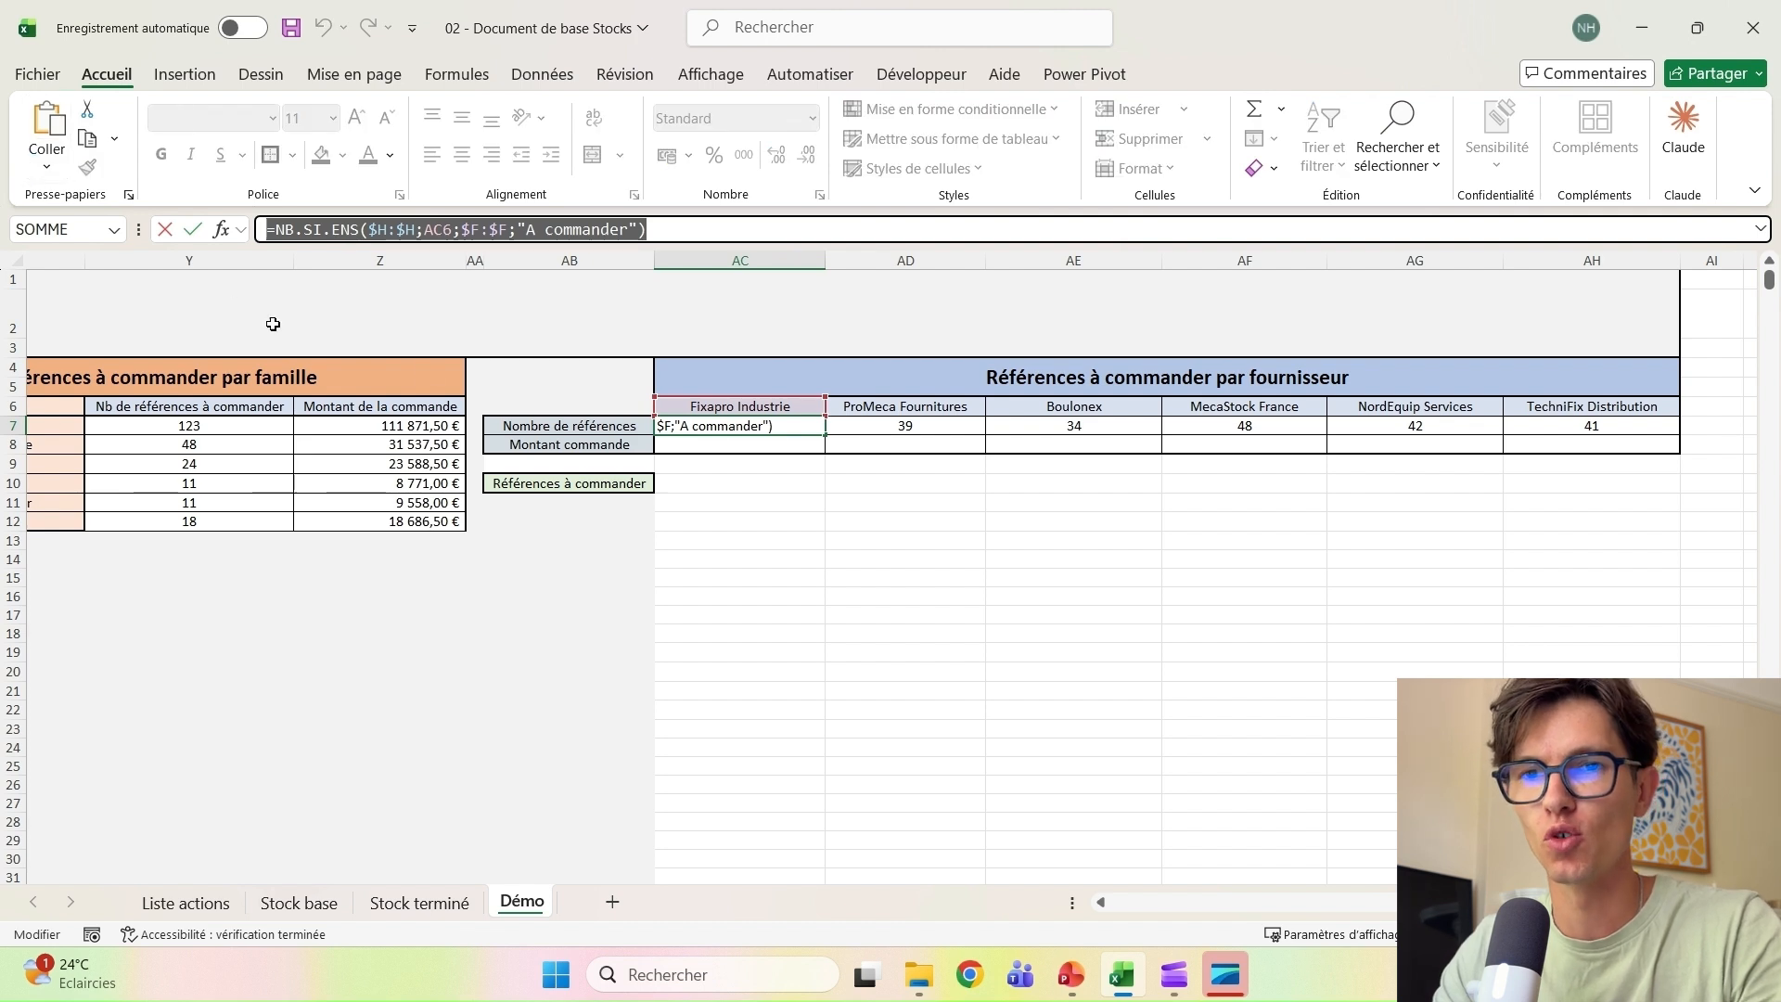
key(Escape)
click(739, 445)
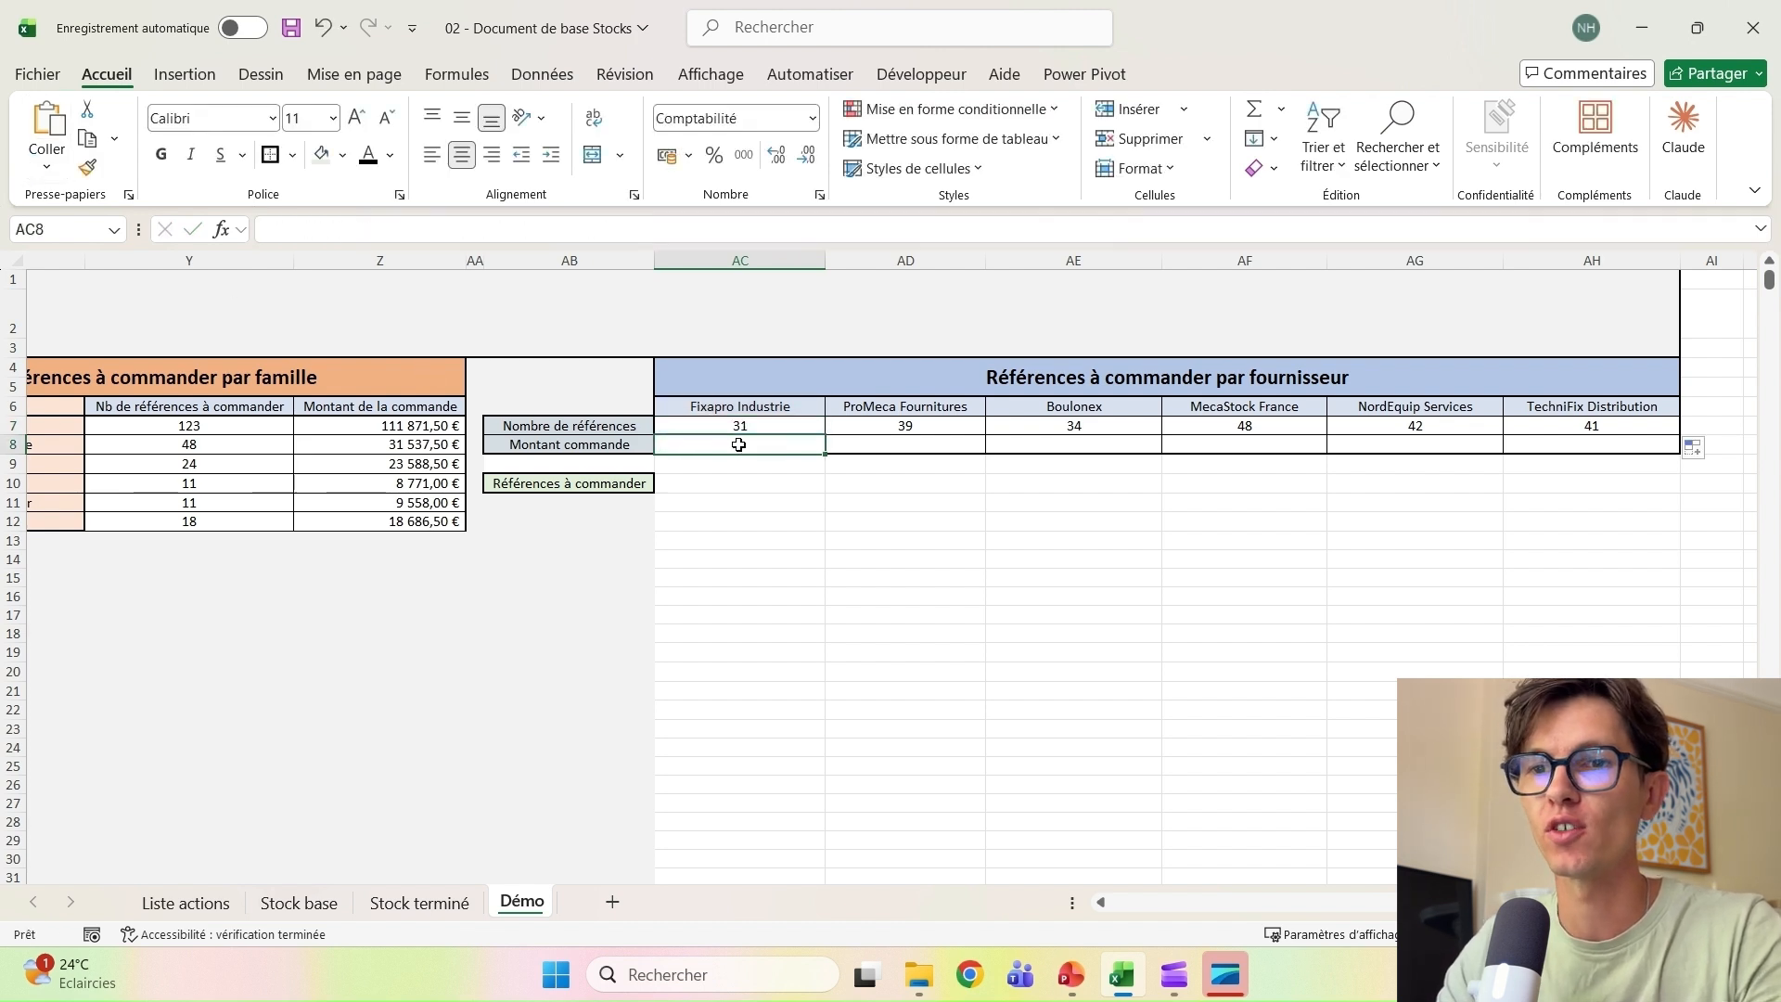
click(637, 223)
key(ctrl+v)
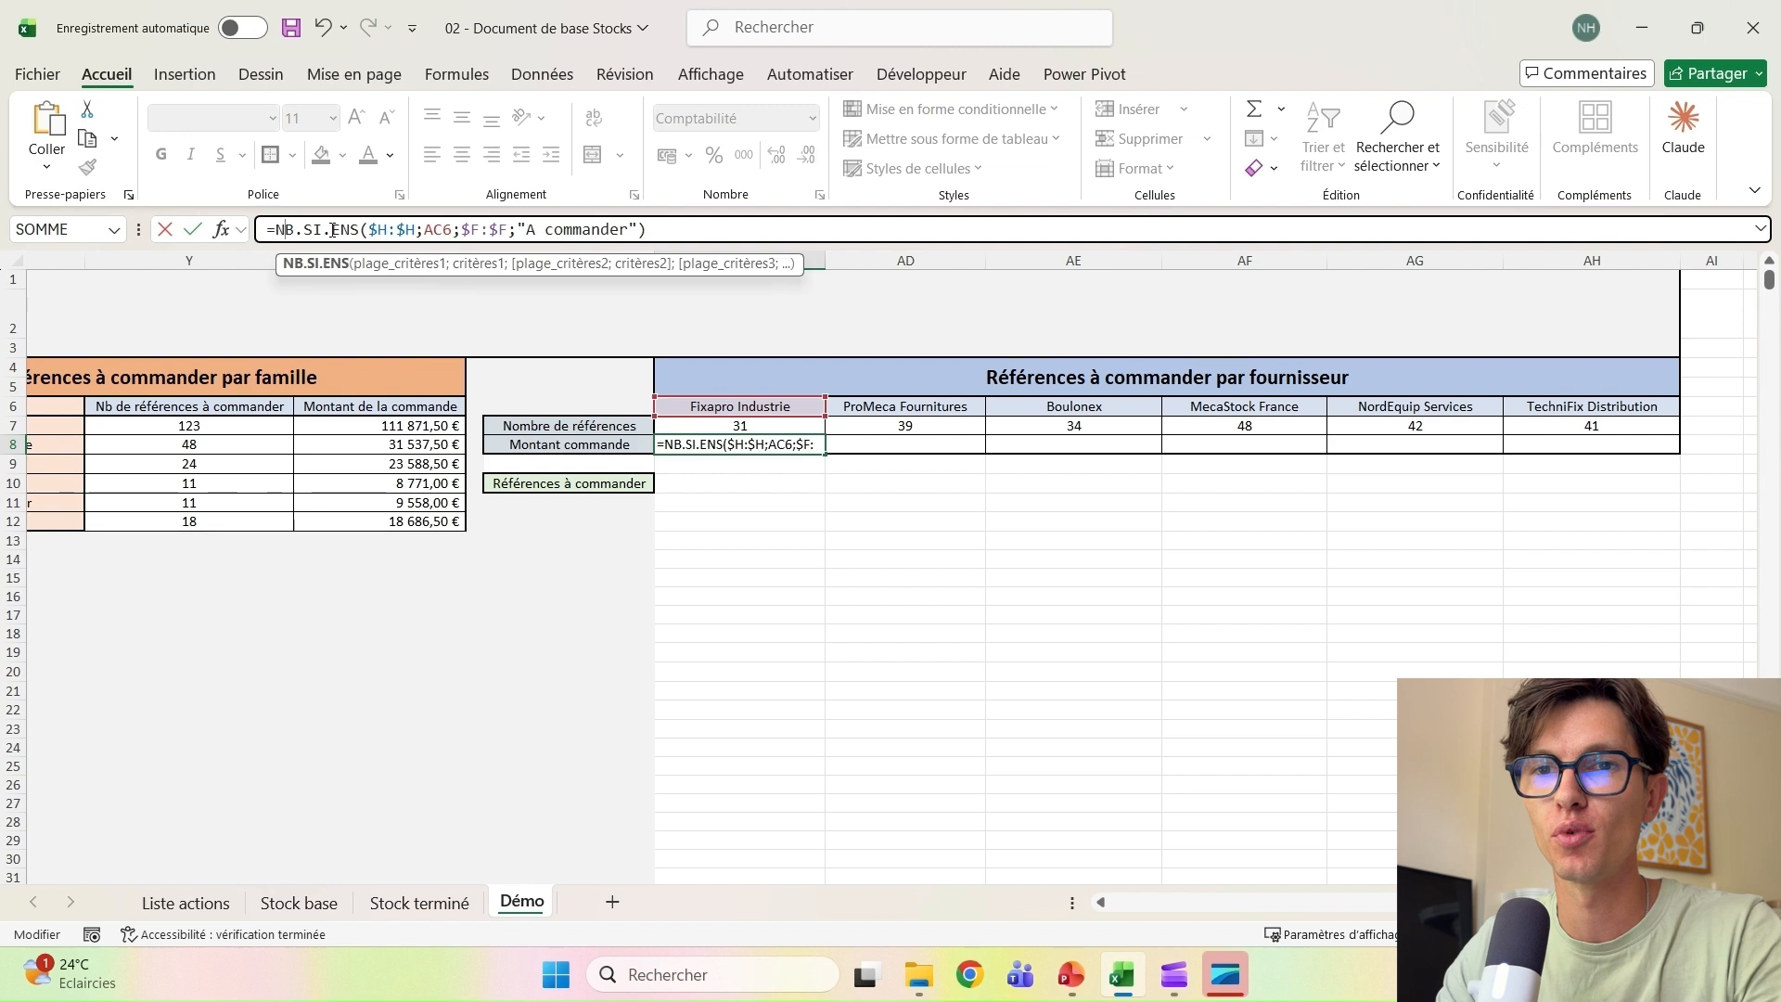
key(Delete)
key(BackSpace)
text(somme)
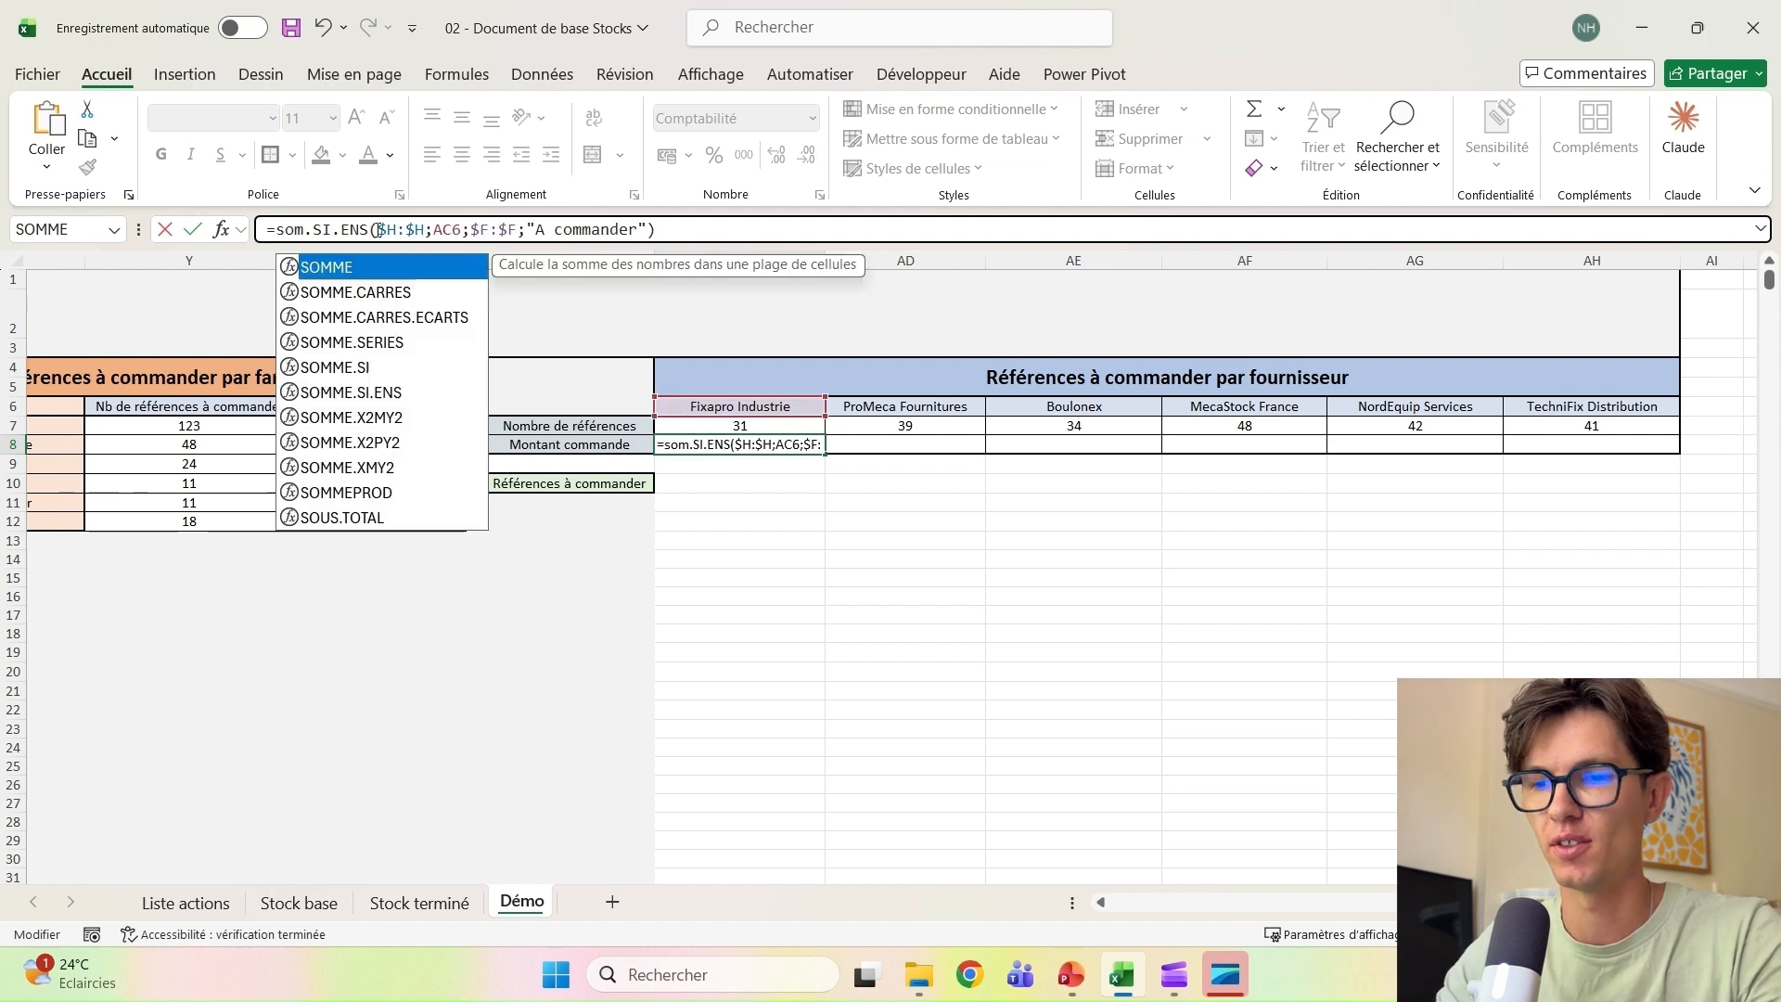
Insert the Montant commande column as absolute sum range $J:$J at the start of the AC8 formula's arguments and validate it
click(431, 227)
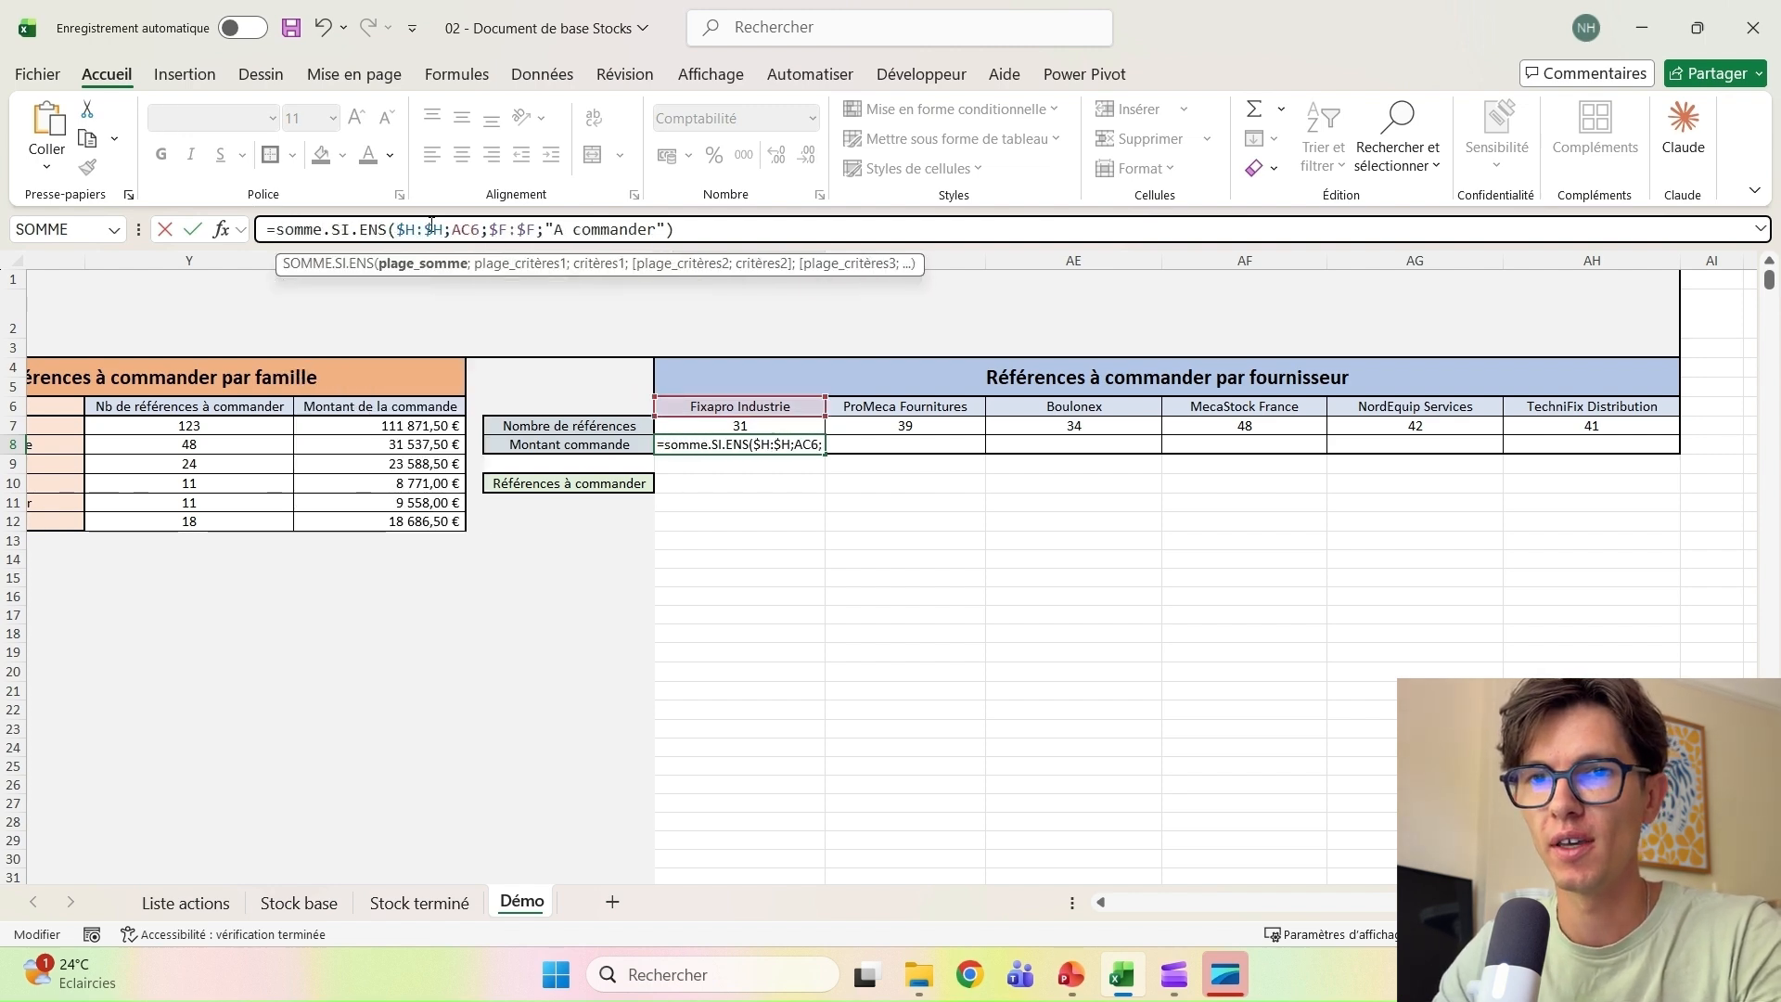
drag(1568, 901, 1206, 902)
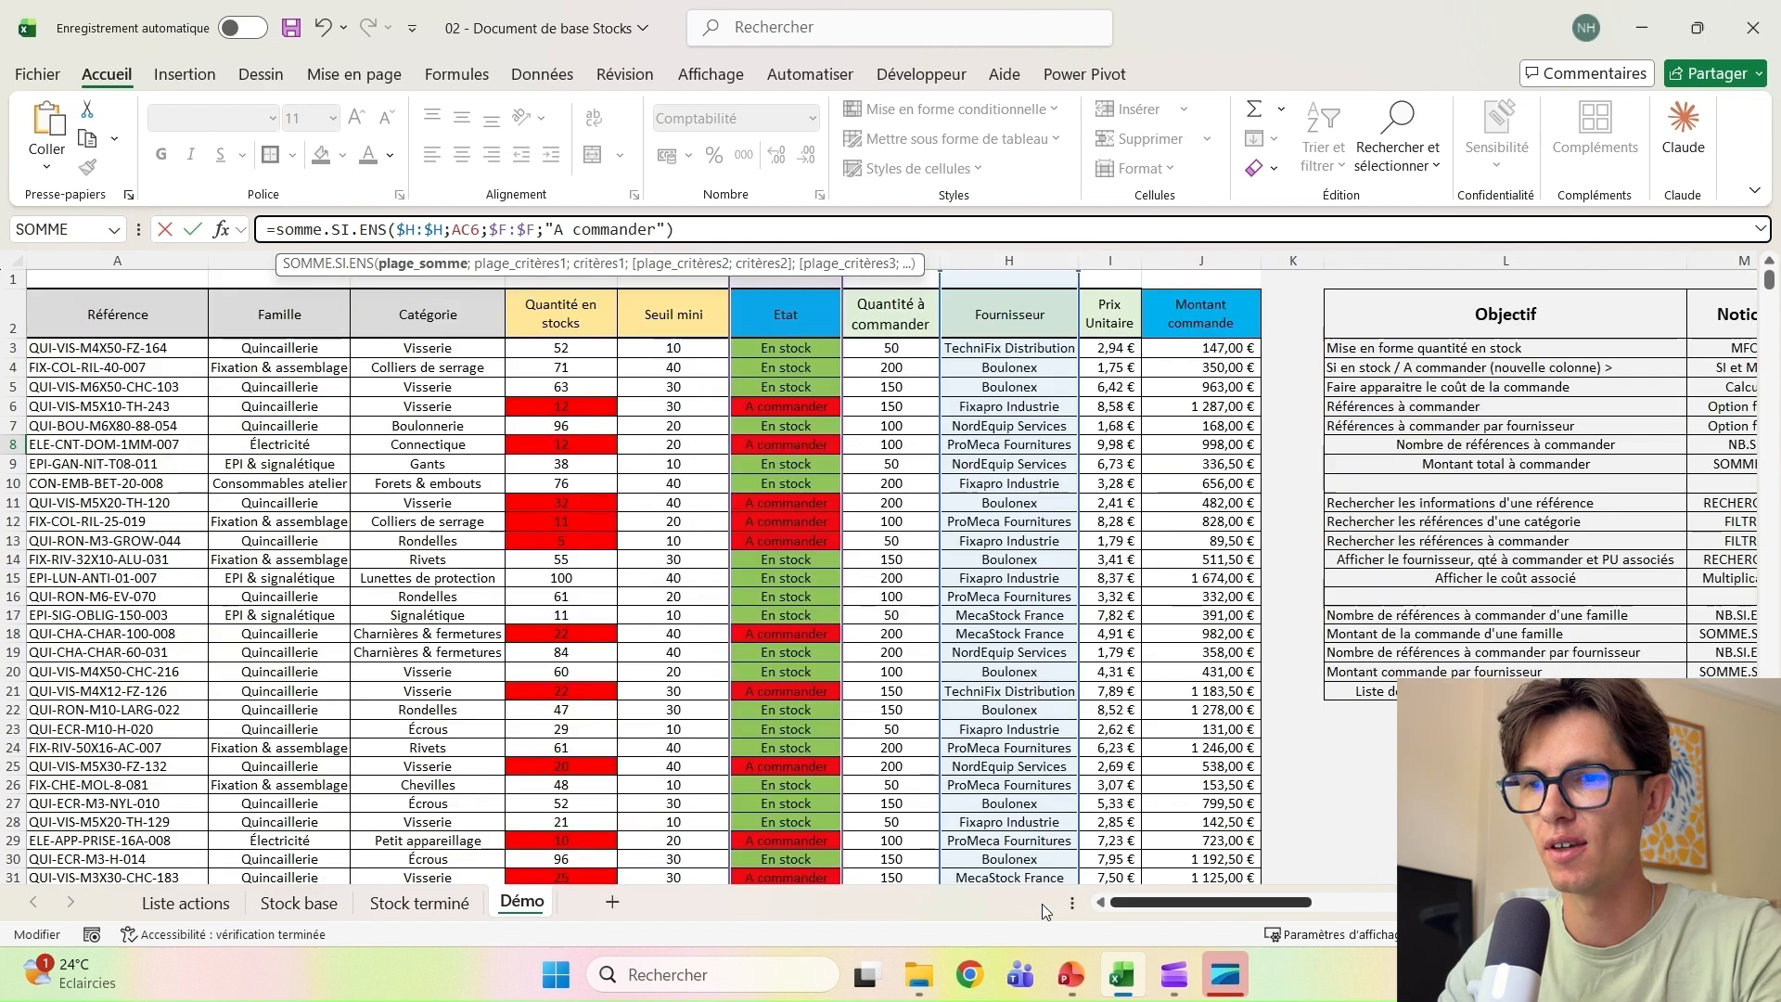
click(1203, 254)
text(J:J;)
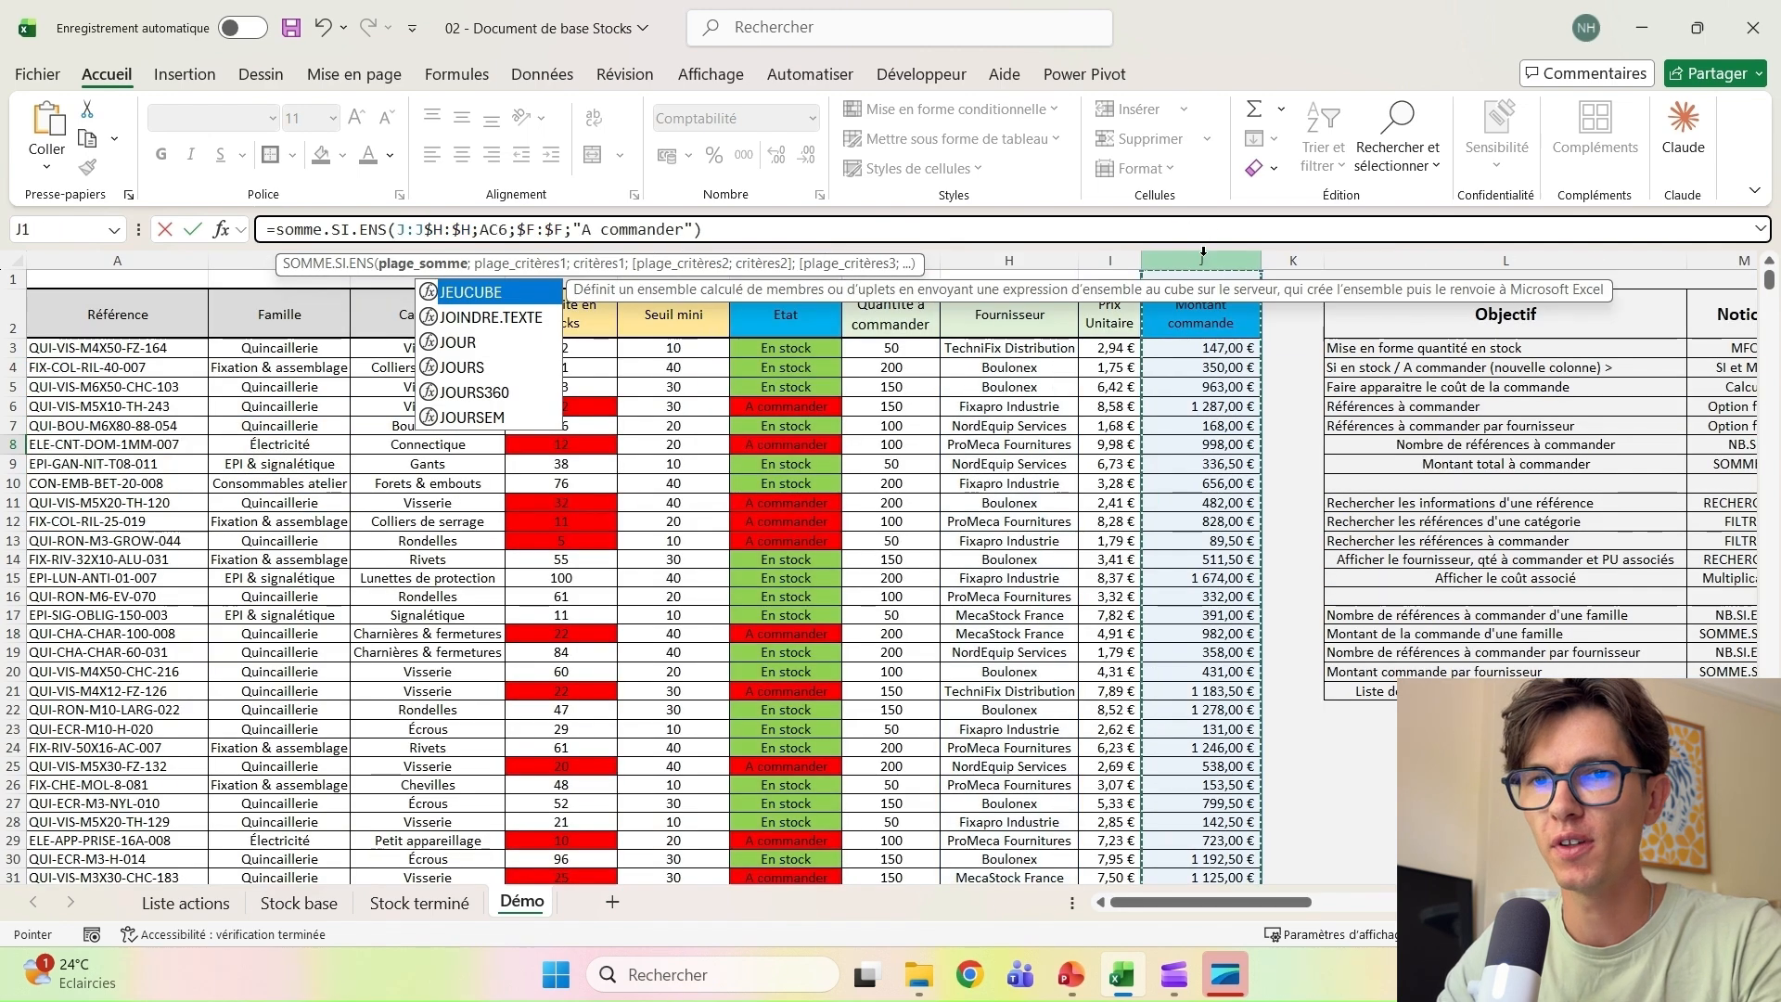
click(414, 229)
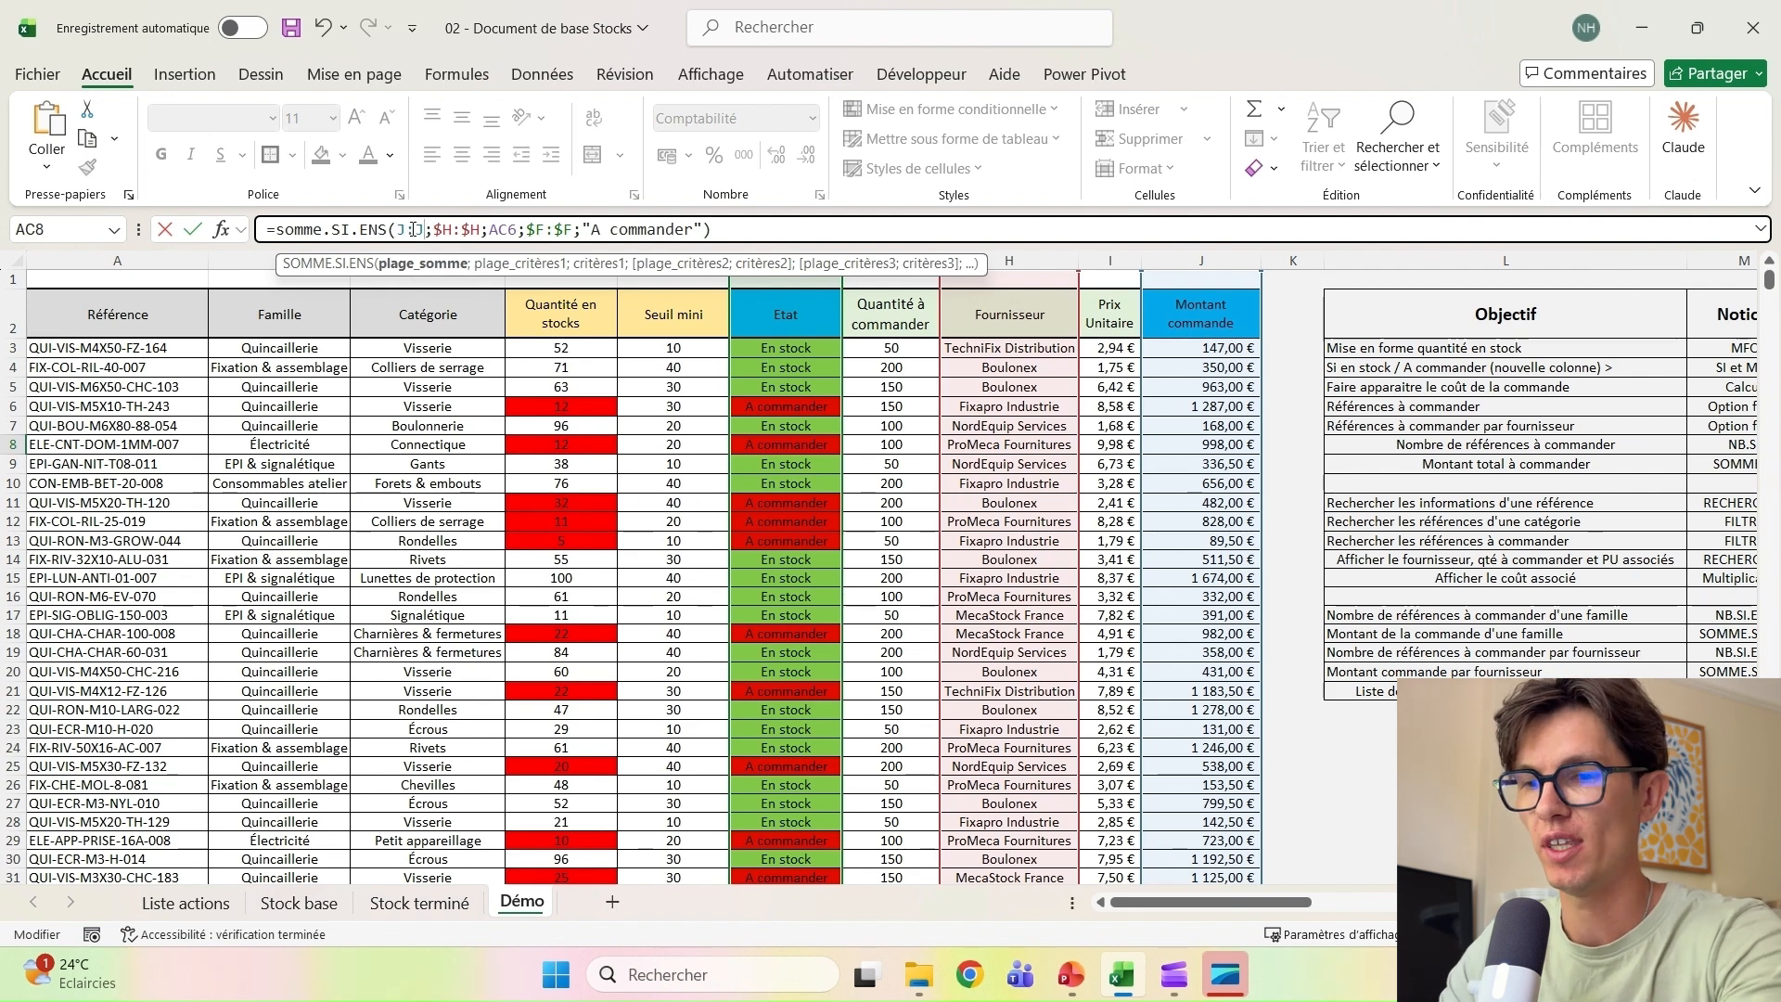
text($)
text($)
key(Return)
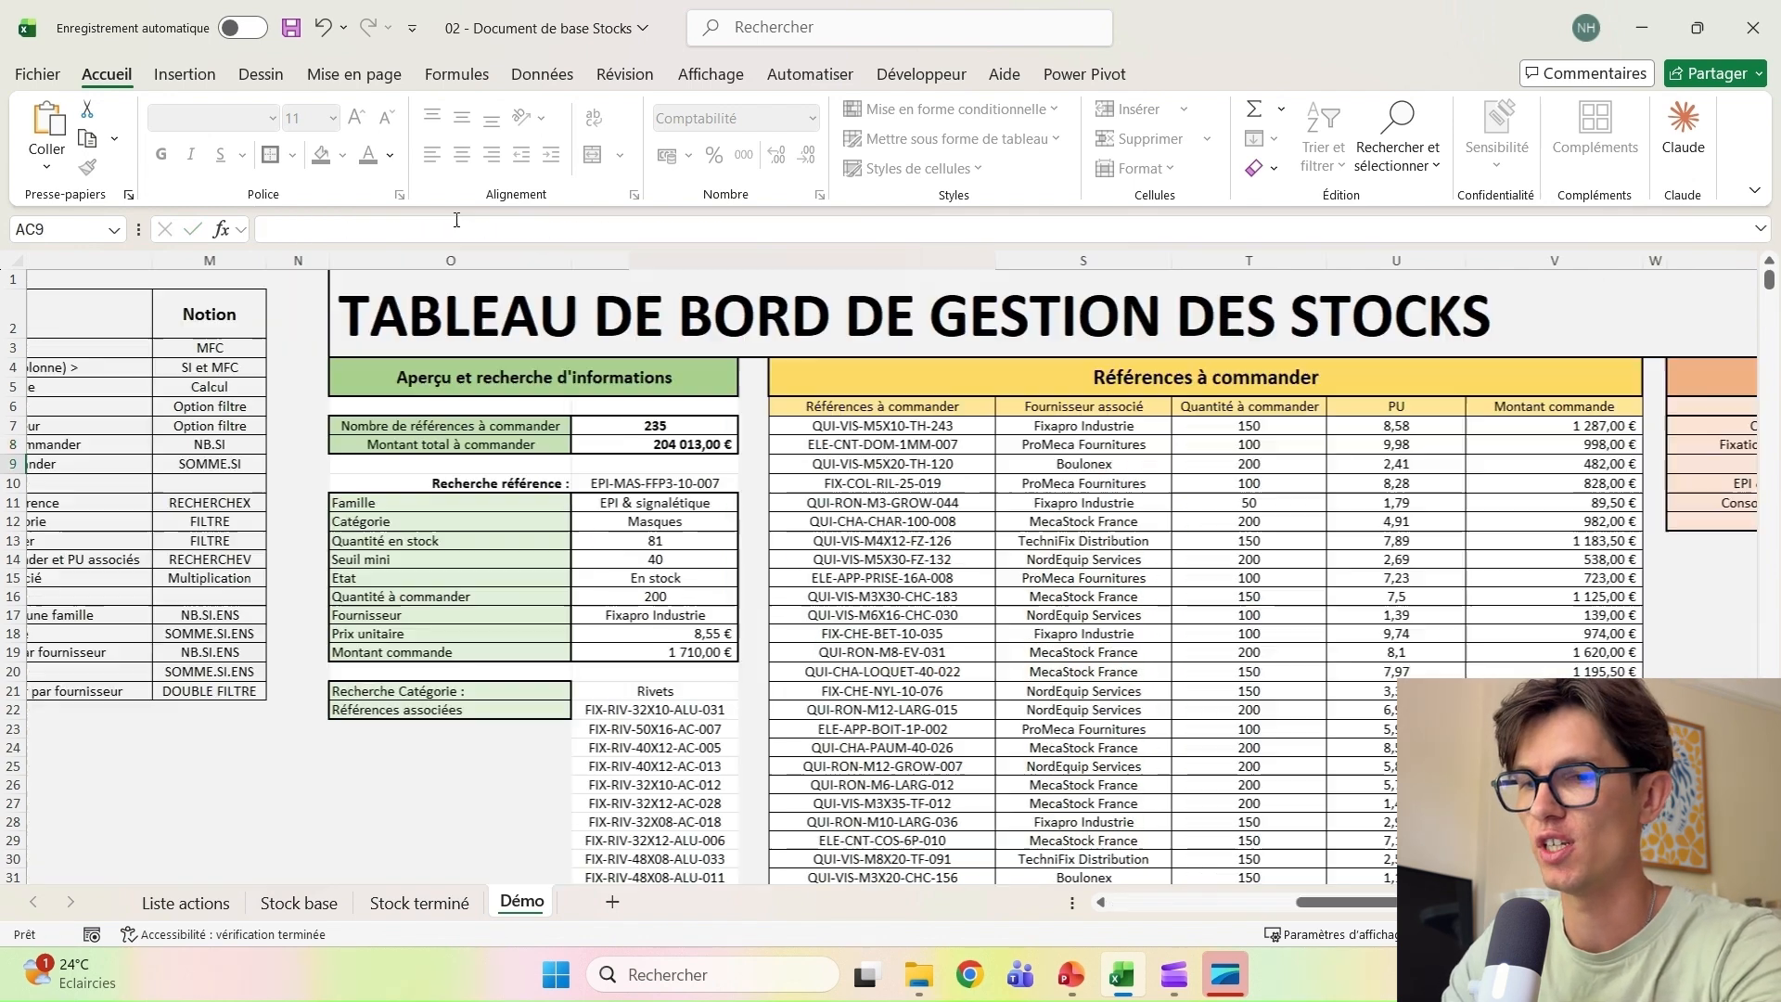
Fill the AC8 order amount formula across to AH8 without formatting and check the copied references in AD8
click(1675, 447)
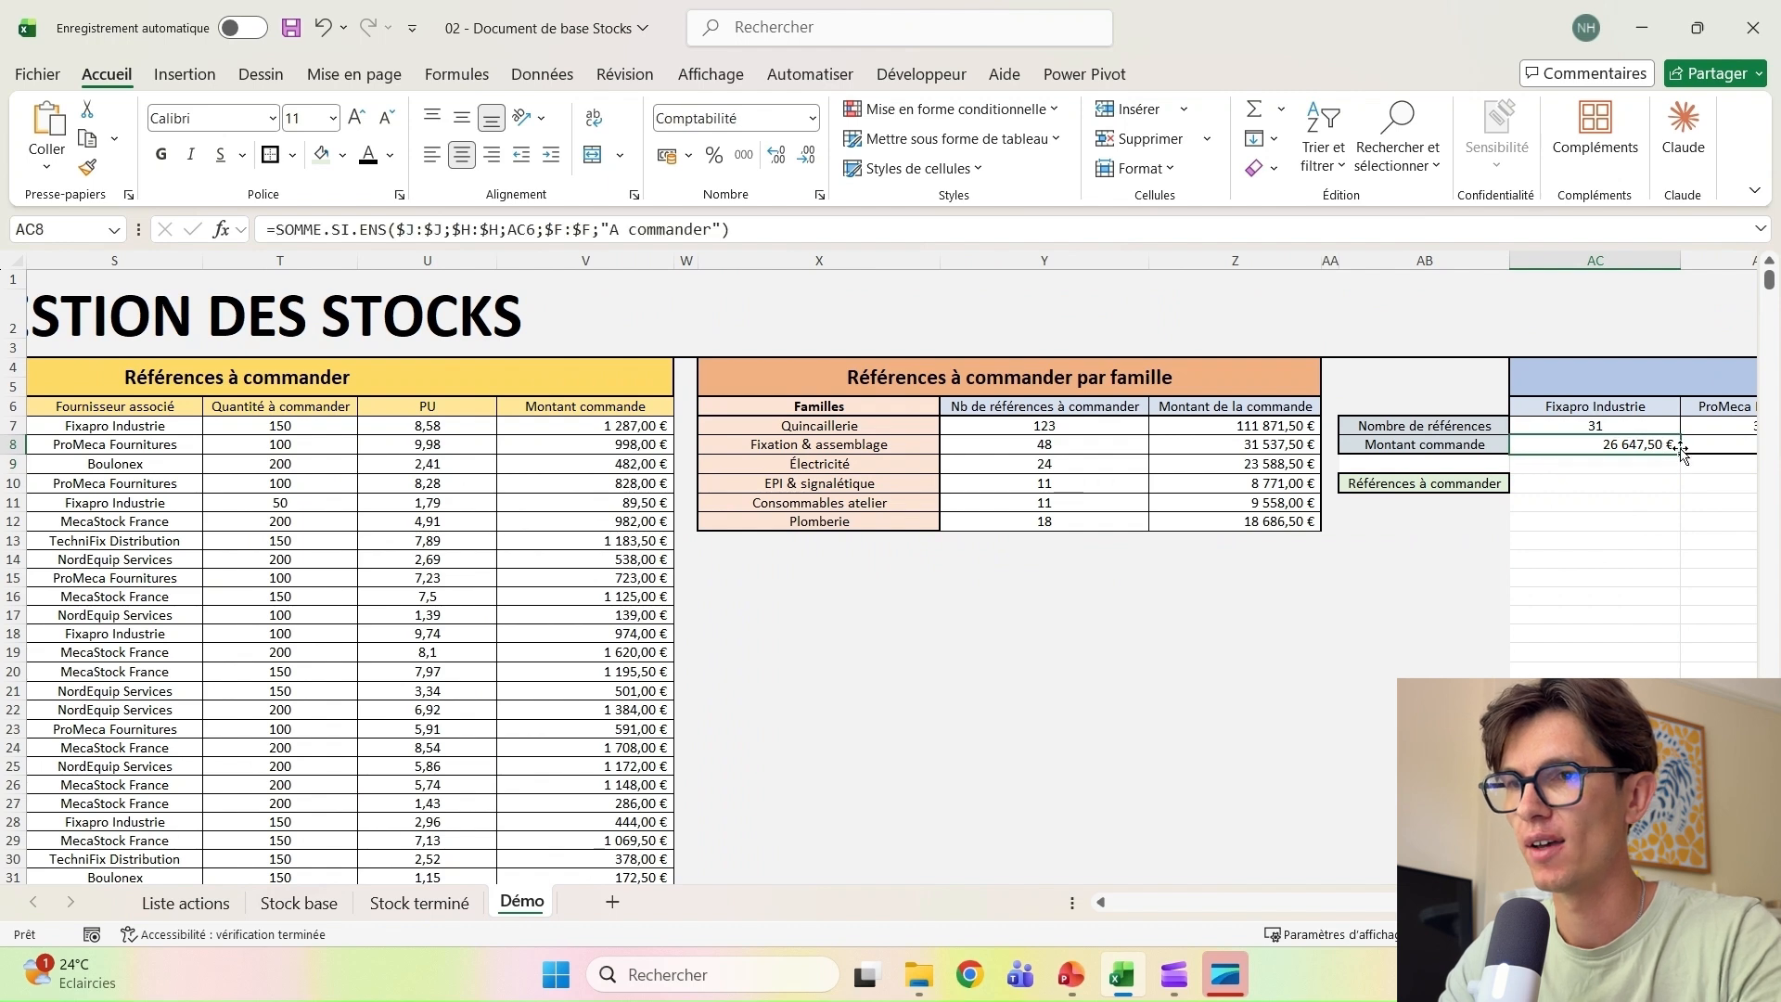
drag(1682, 452, 1574, 445)
click(864, 446)
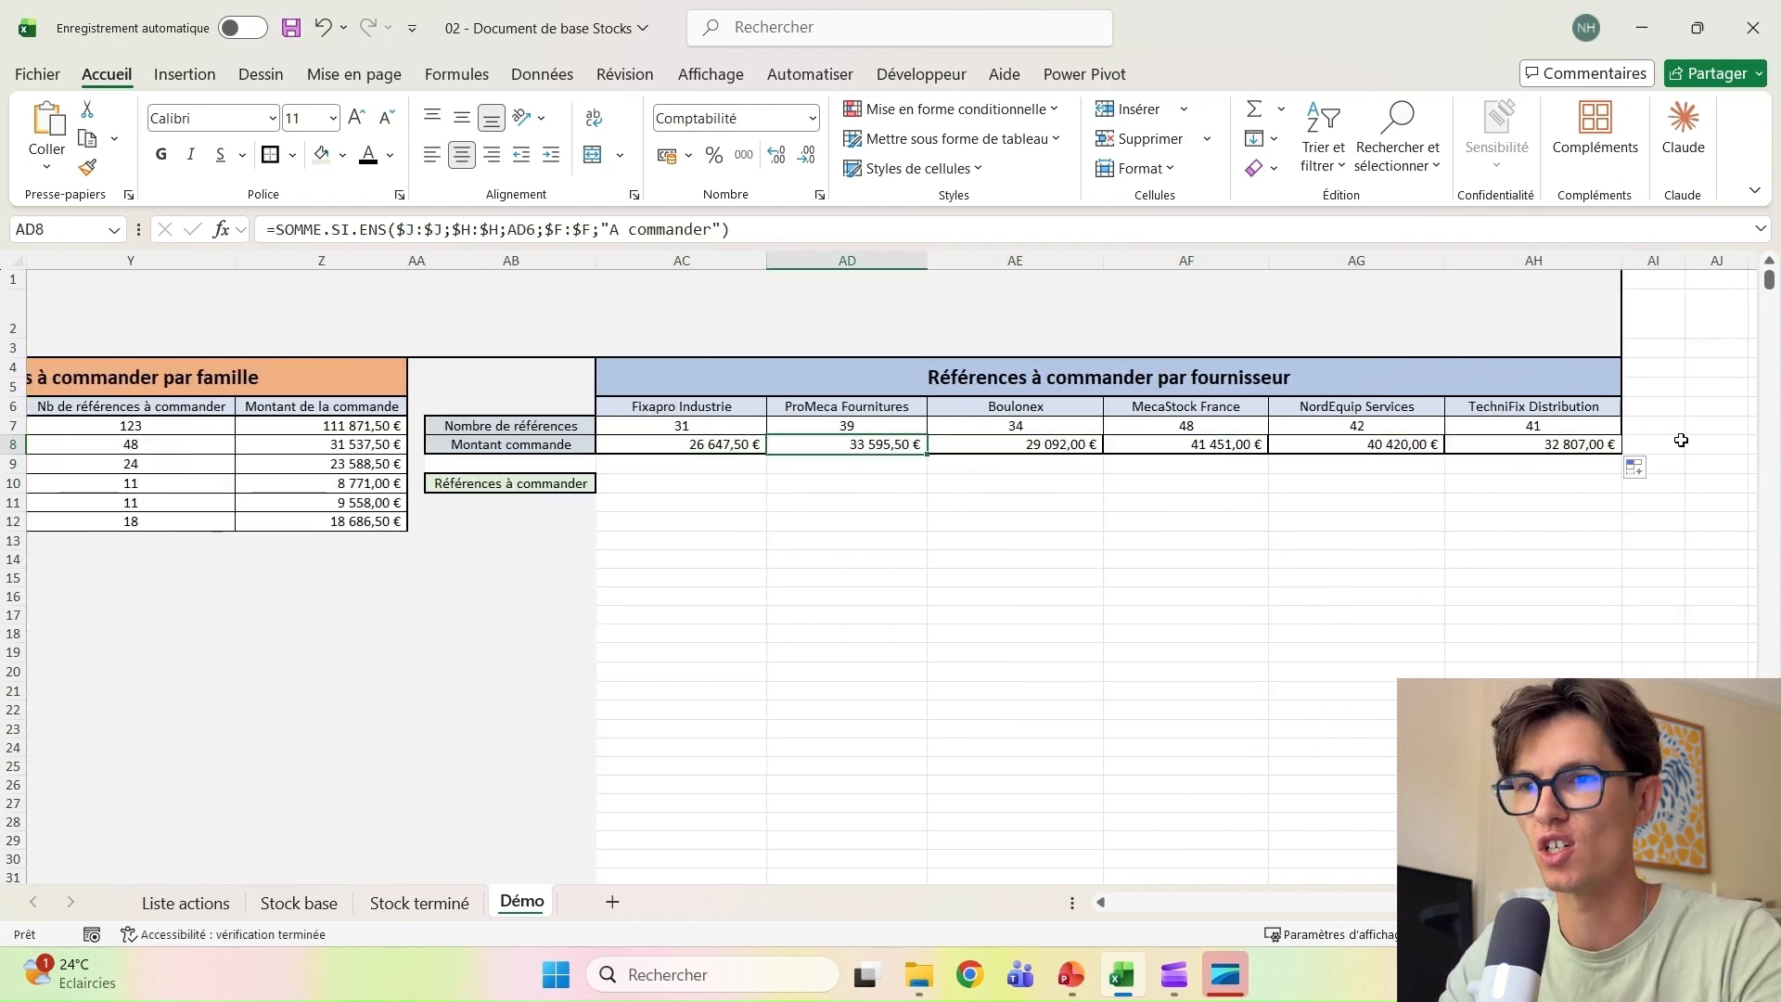
click(1618, 463)
click(1636, 468)
click(1673, 551)
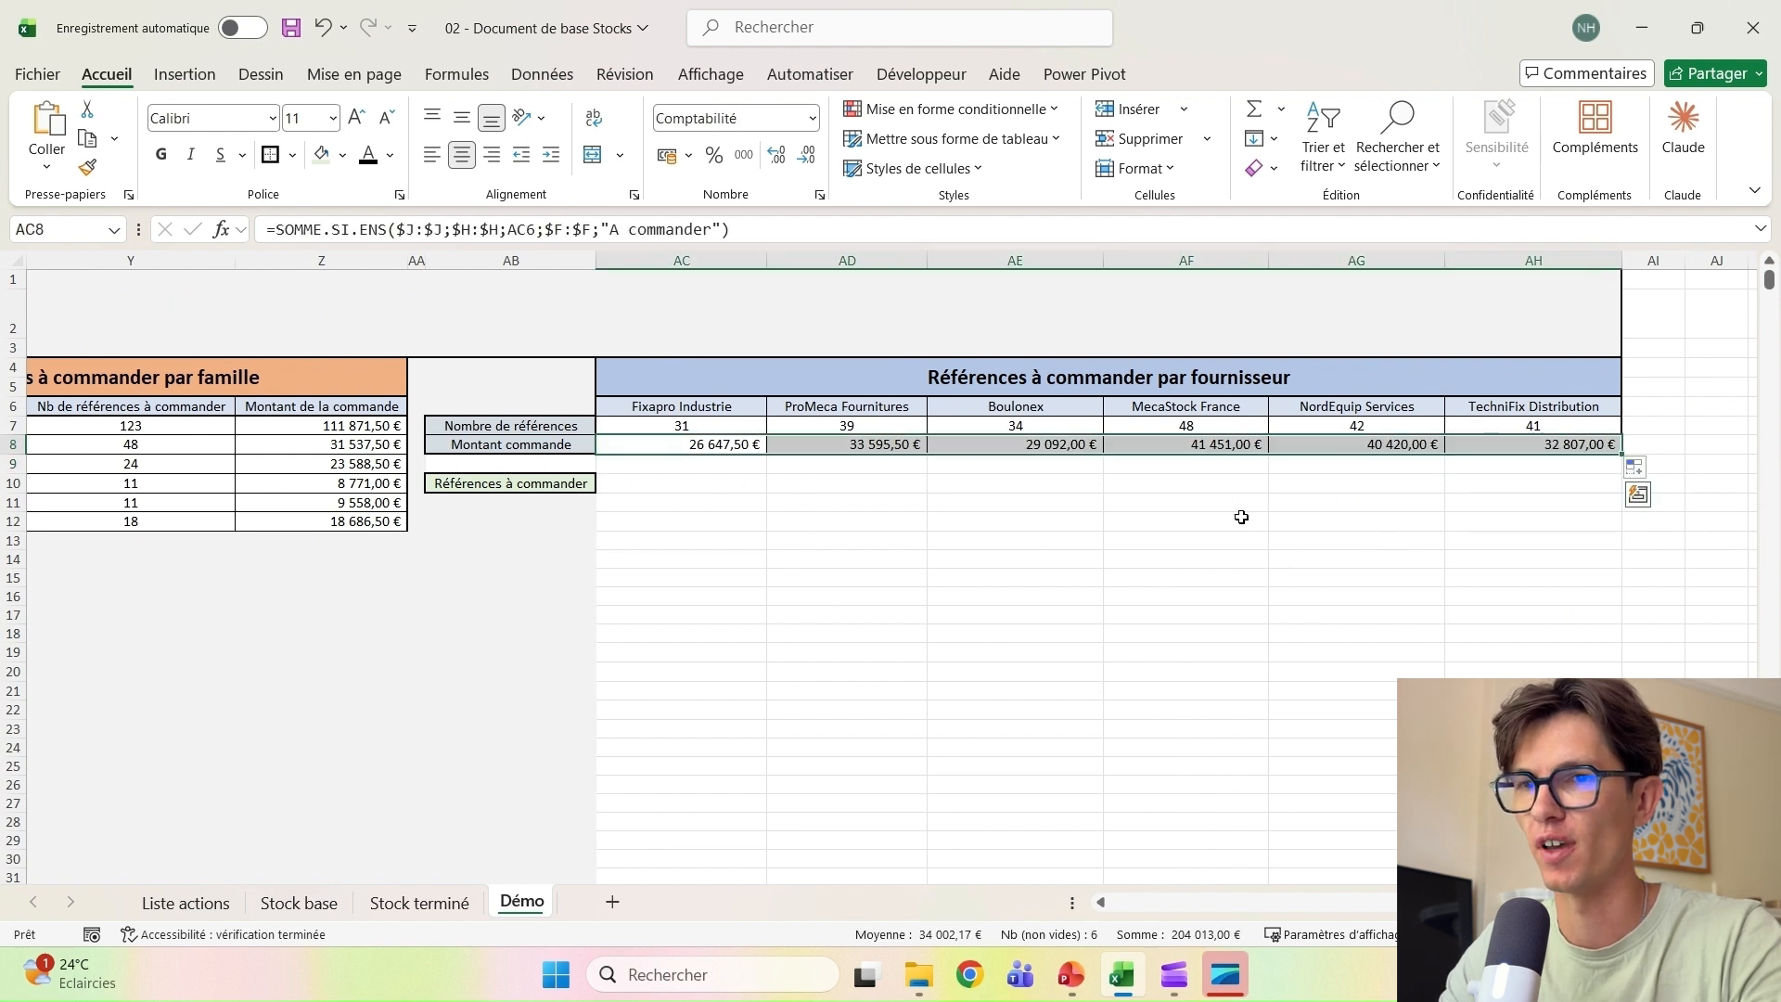
click(1241, 516)
click(837, 411)
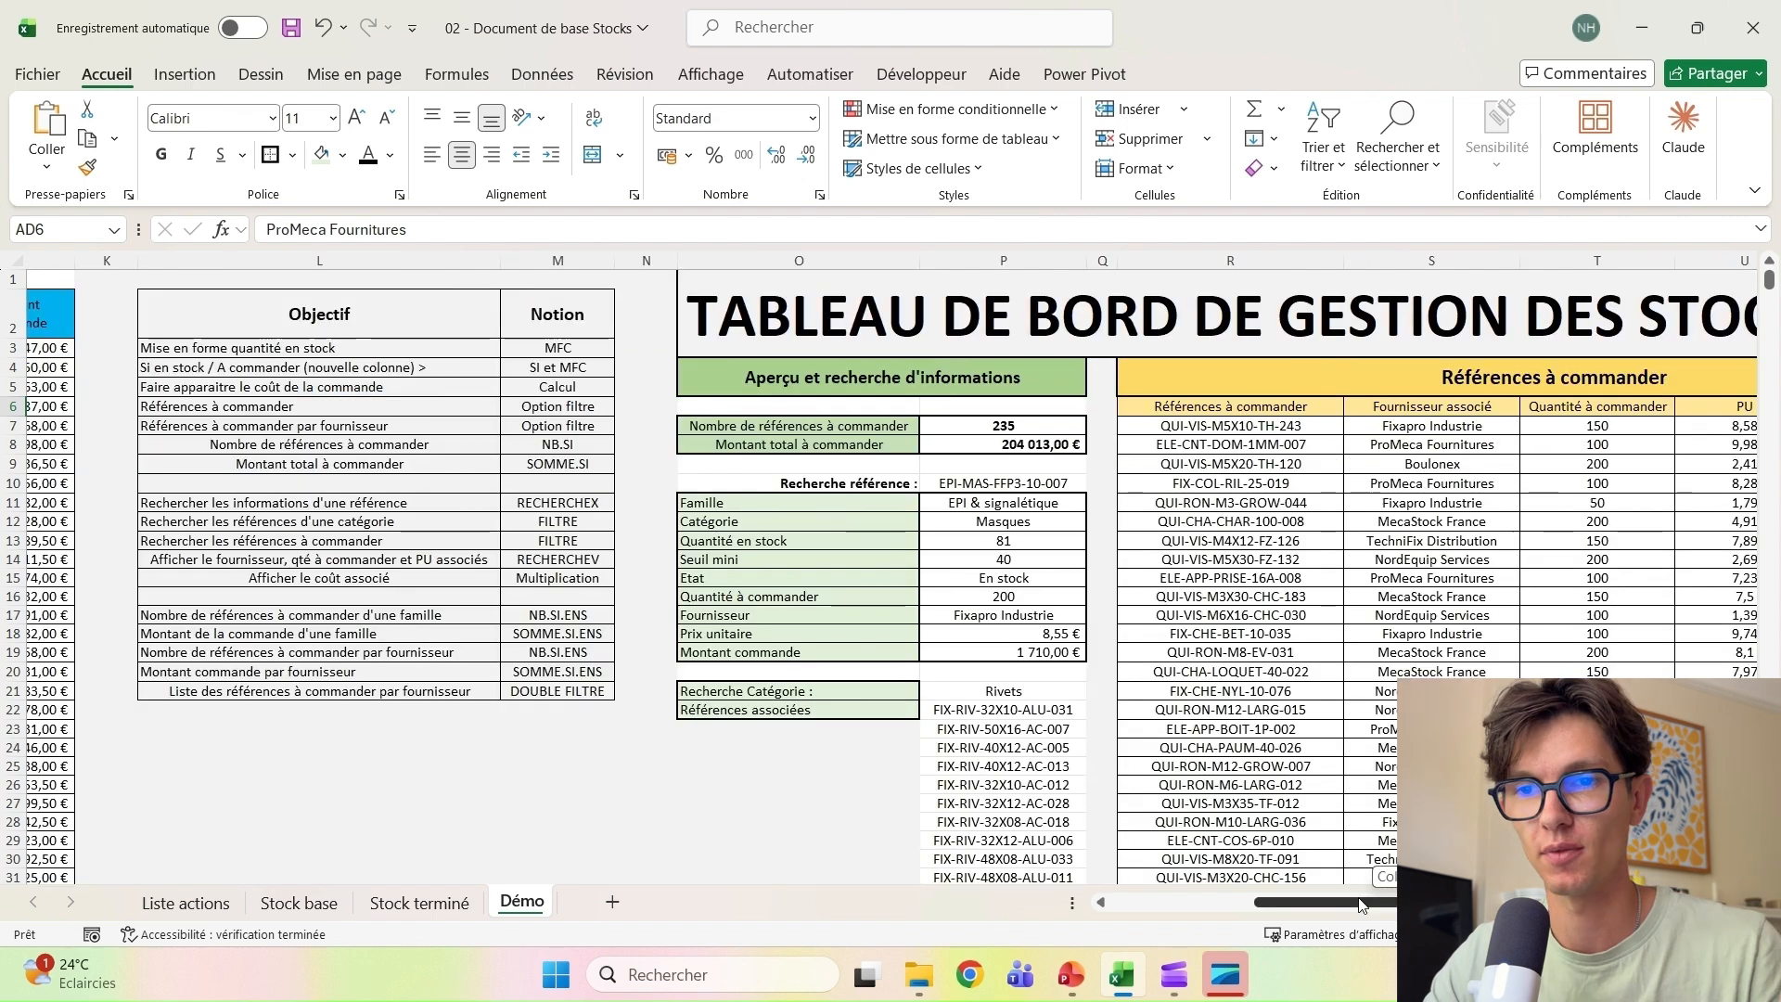
Review the objectives list and start a FILTRE formula in AC10 for the Fixapro Industrie references to order
scroll(1024, 519, left, 10)
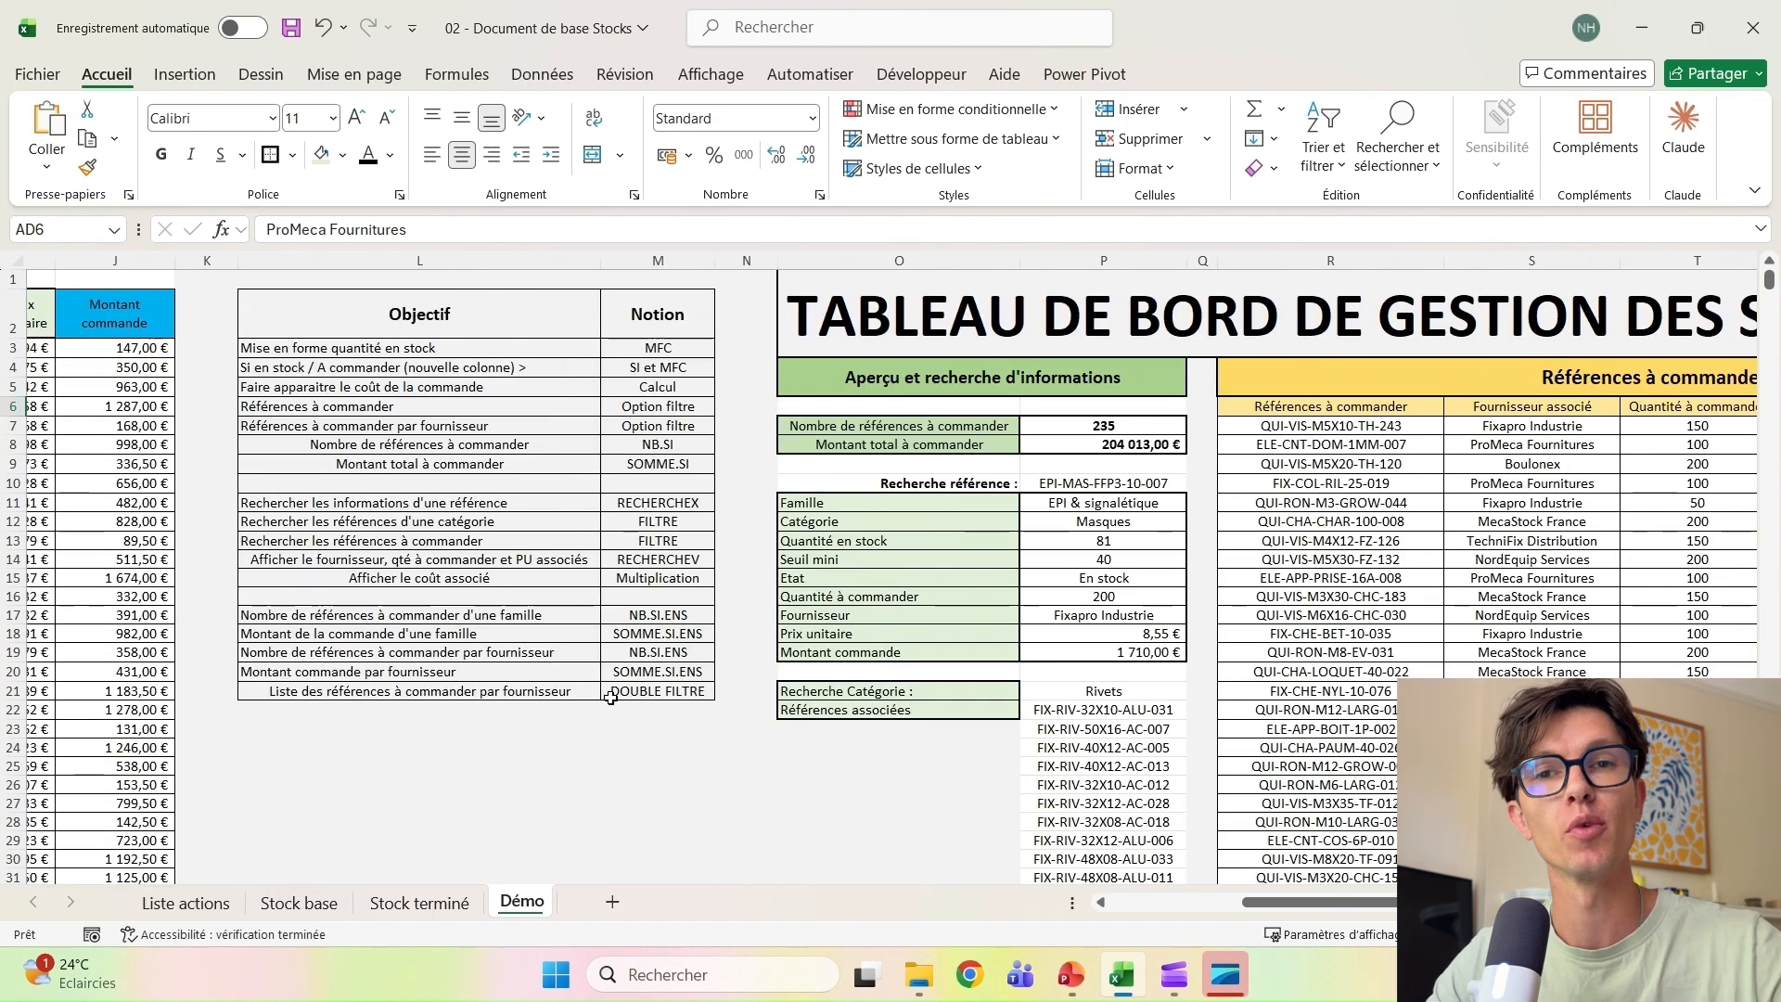
drag(1364, 902, 1427, 901)
scroll(1172, 520, right, 3)
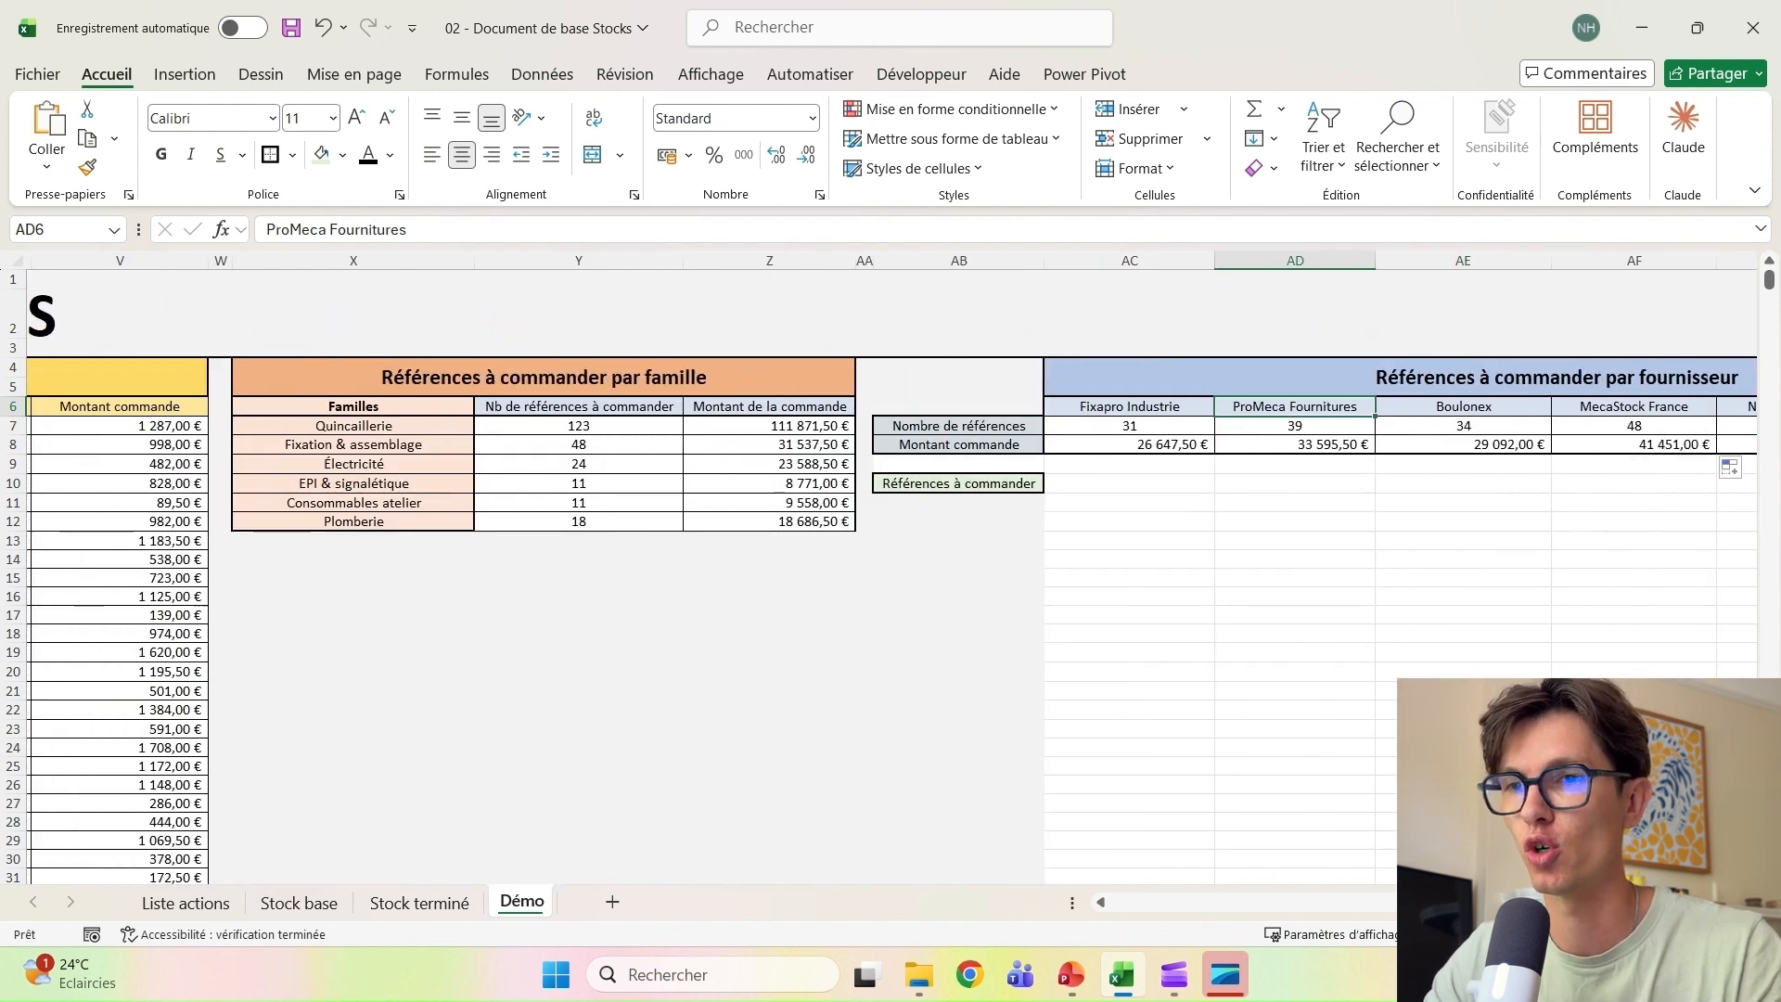
click(985, 487)
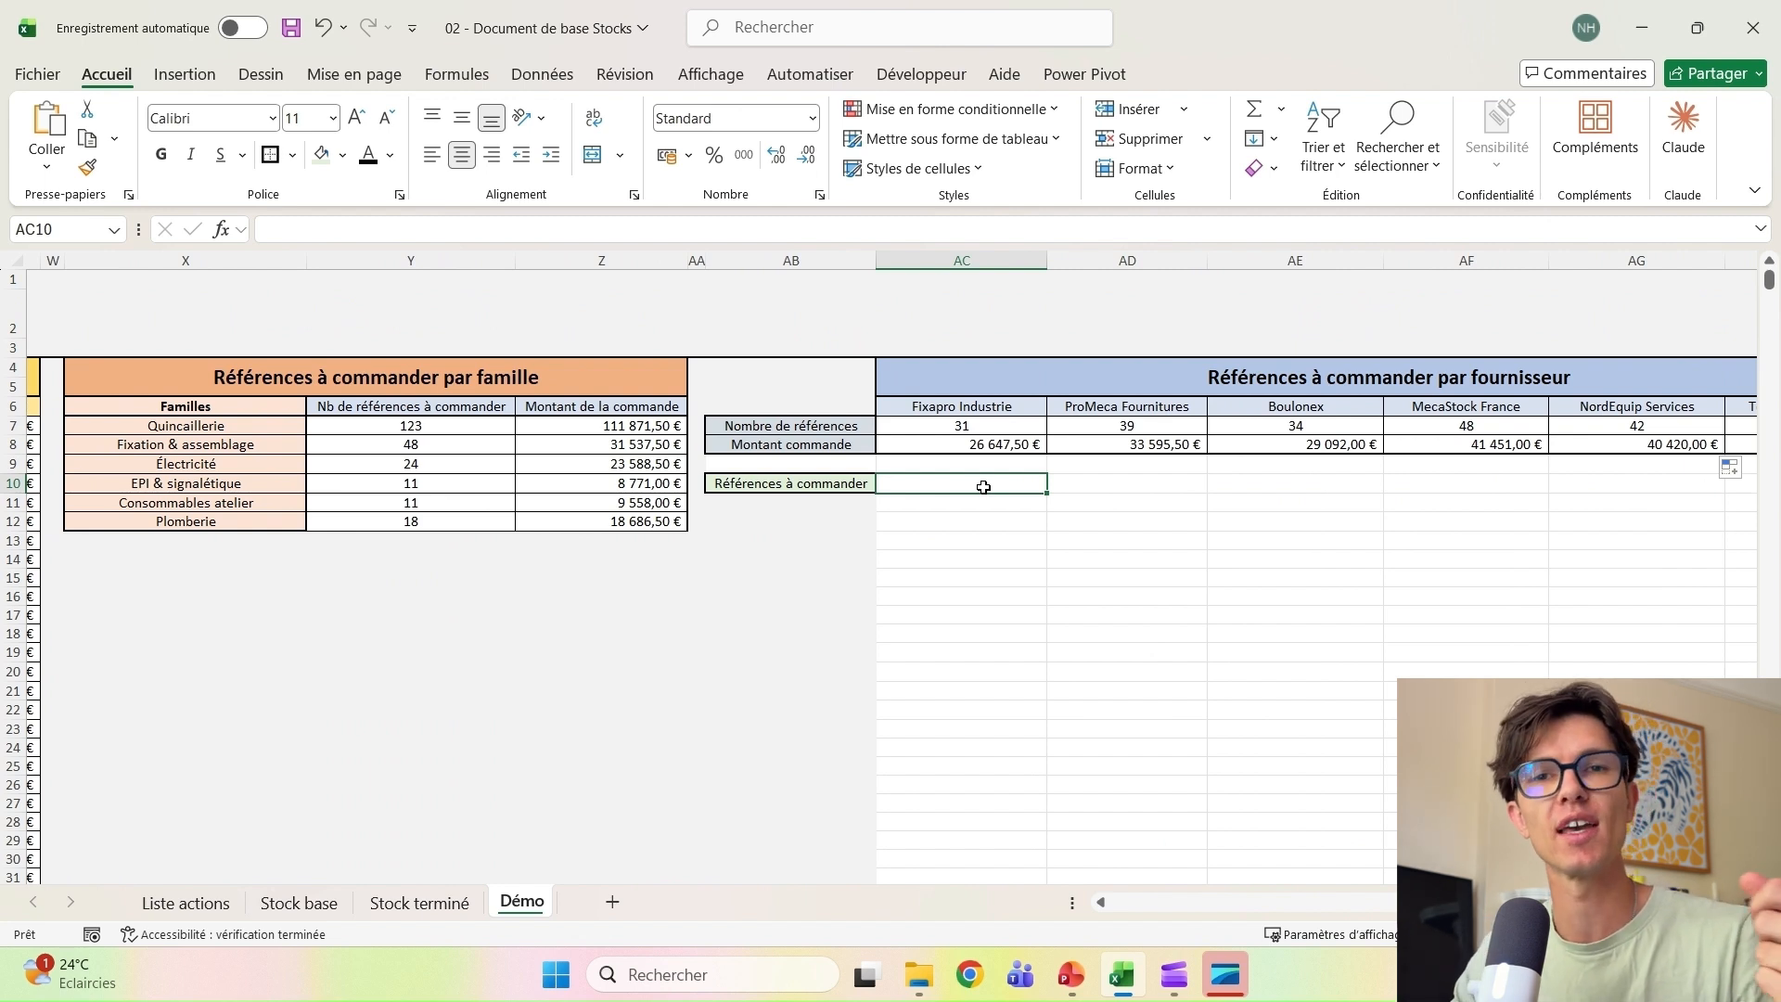
text(=)
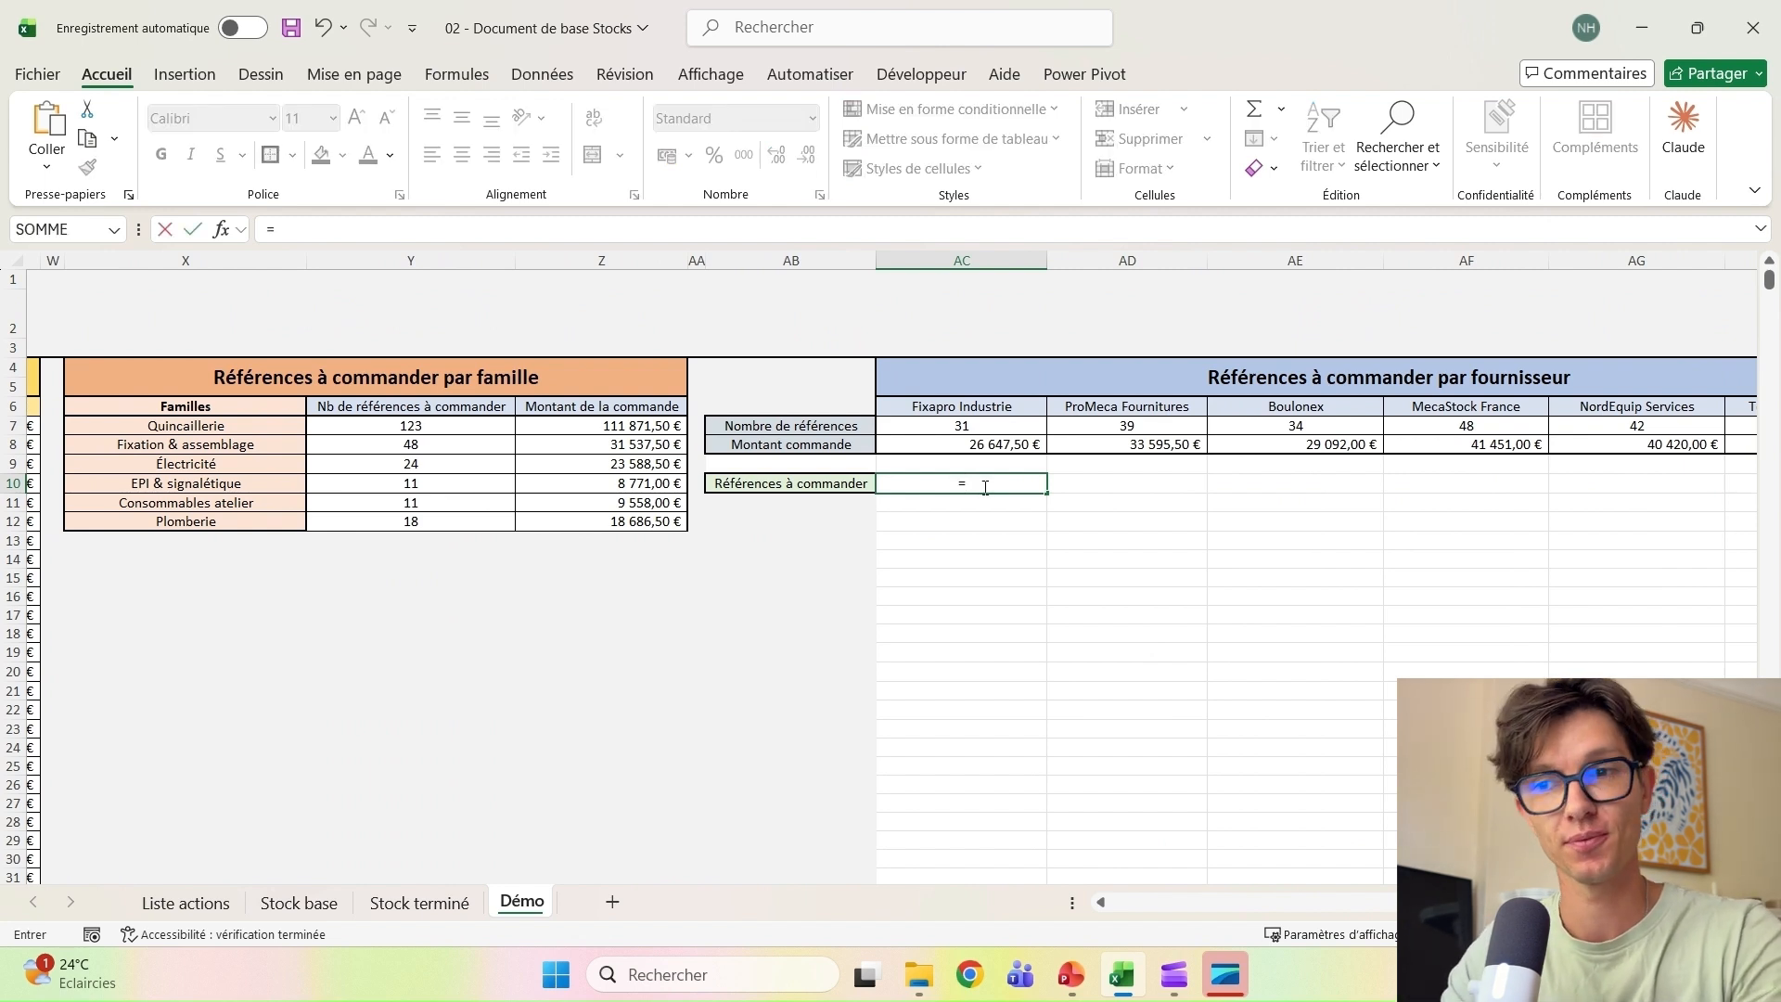
text(filtre)
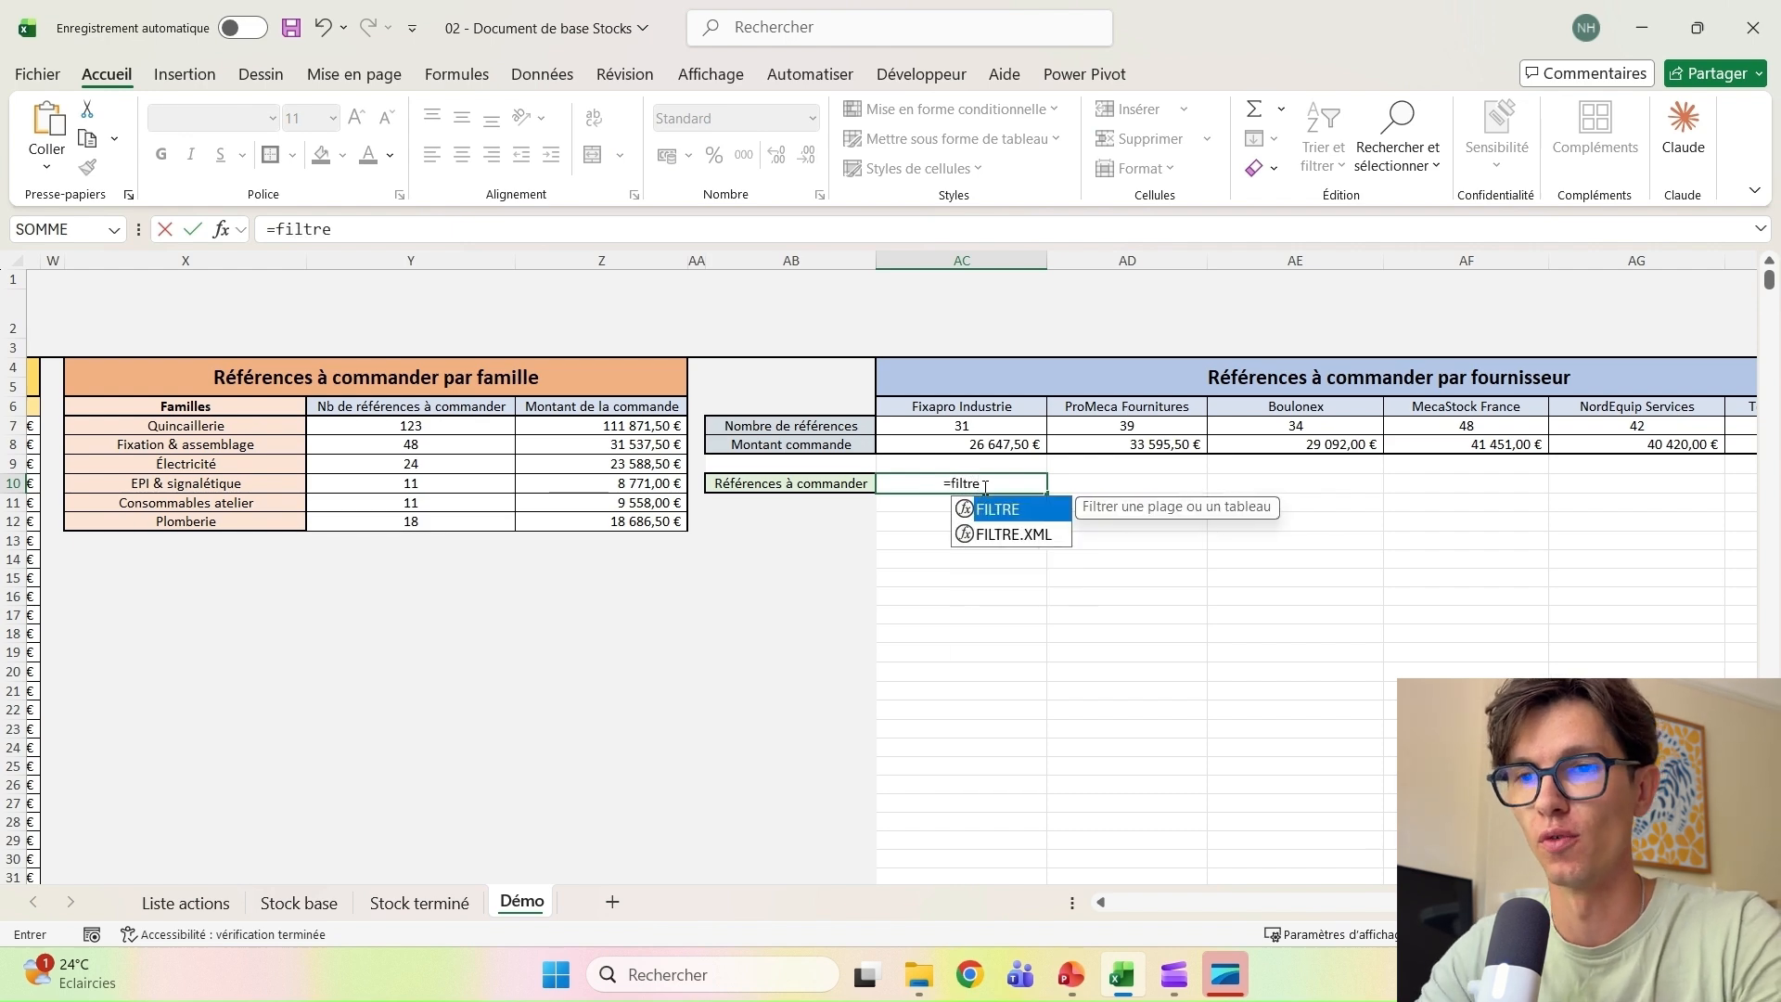
text(()
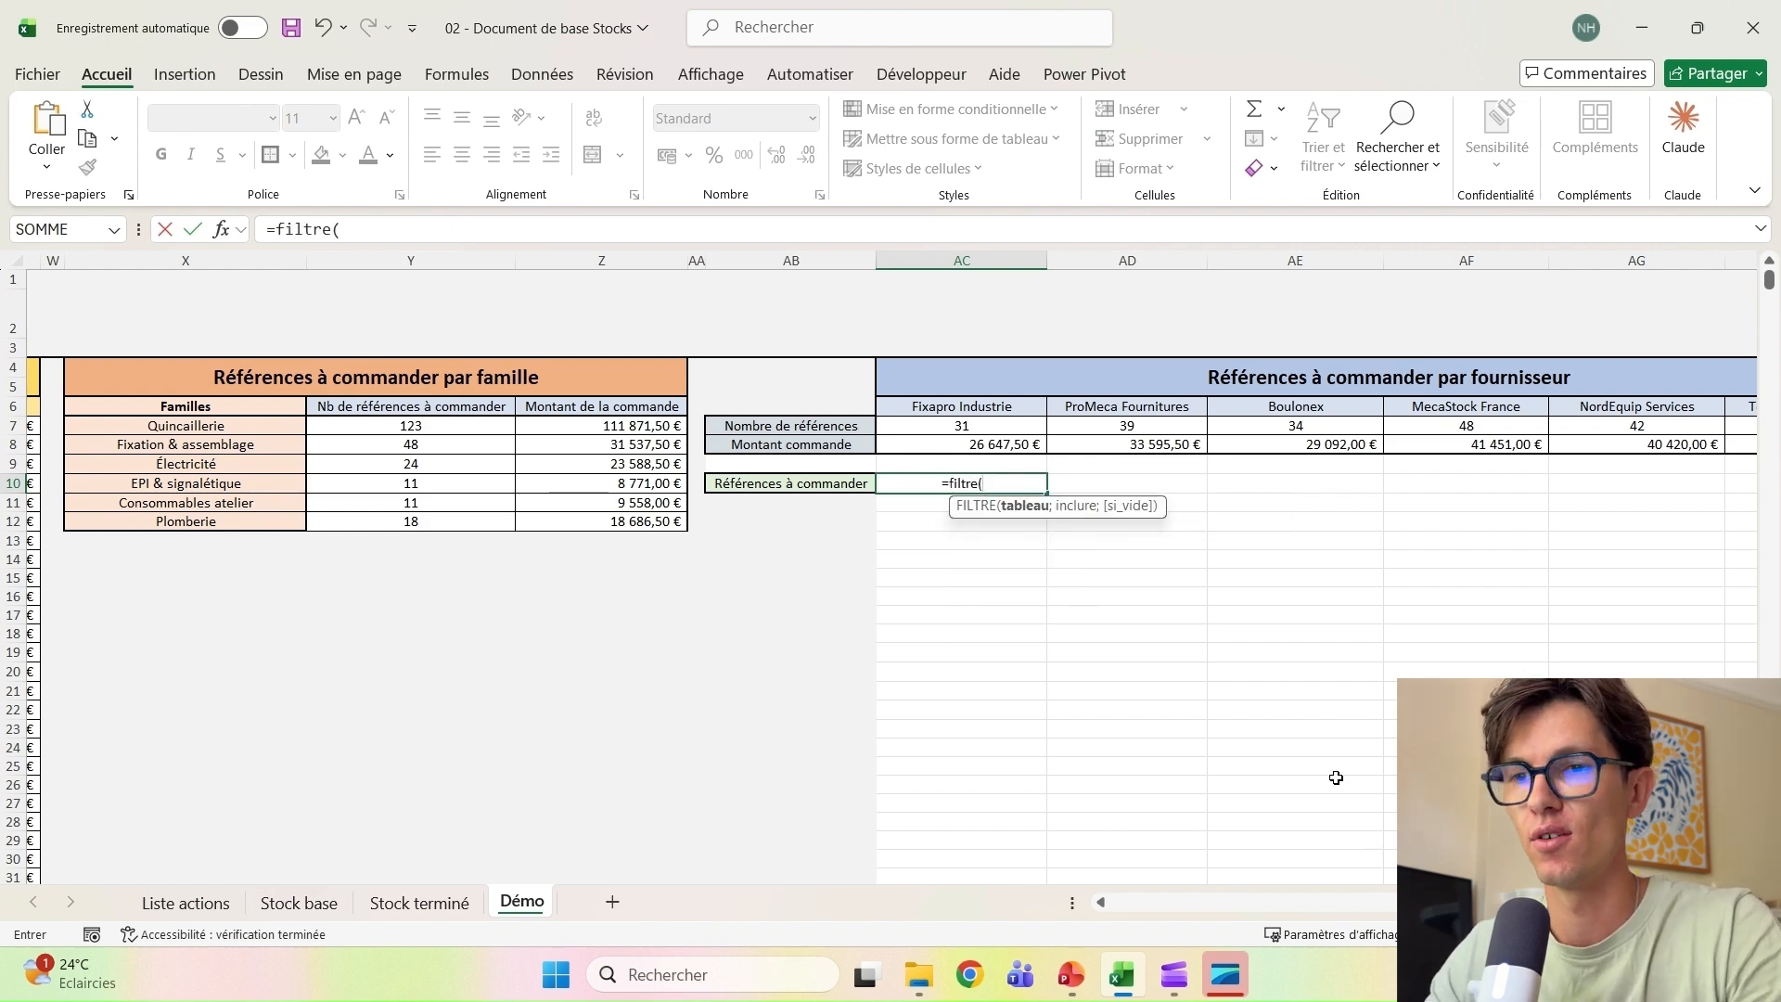
Set the Référence column A:A as the array of the FILTRE formula in AC10
scroll(891, 557, left, 15)
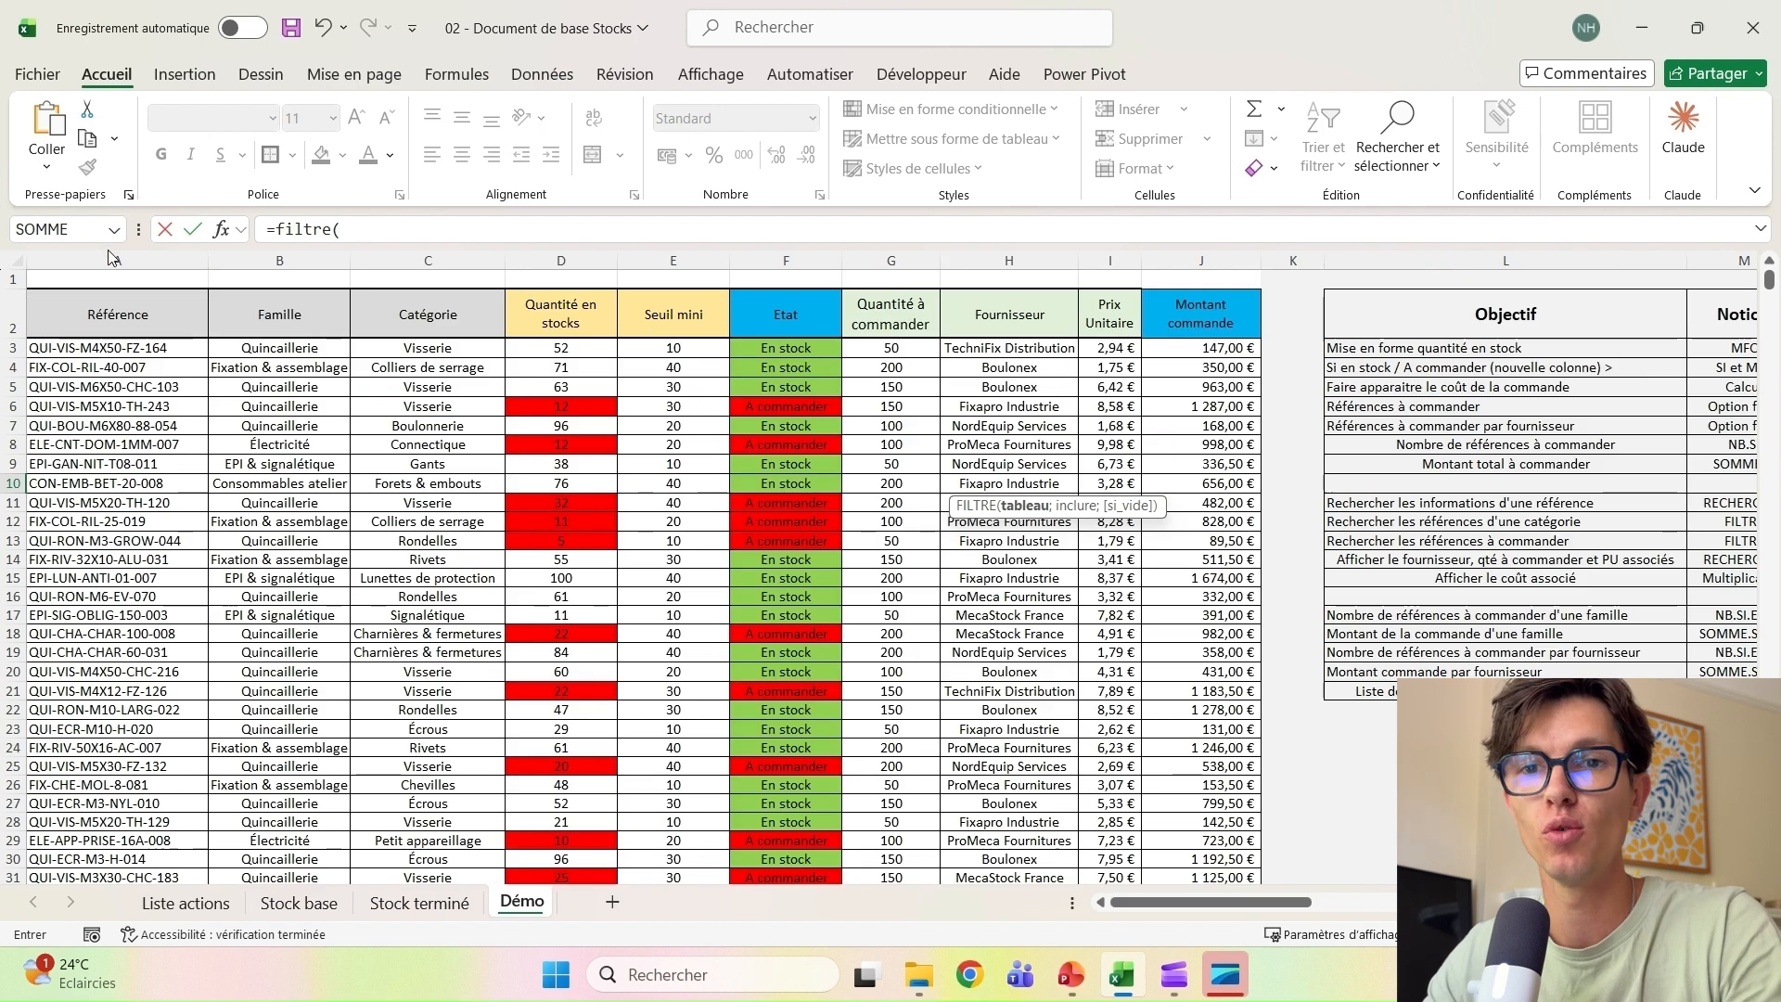
click(106, 258)
text(;)
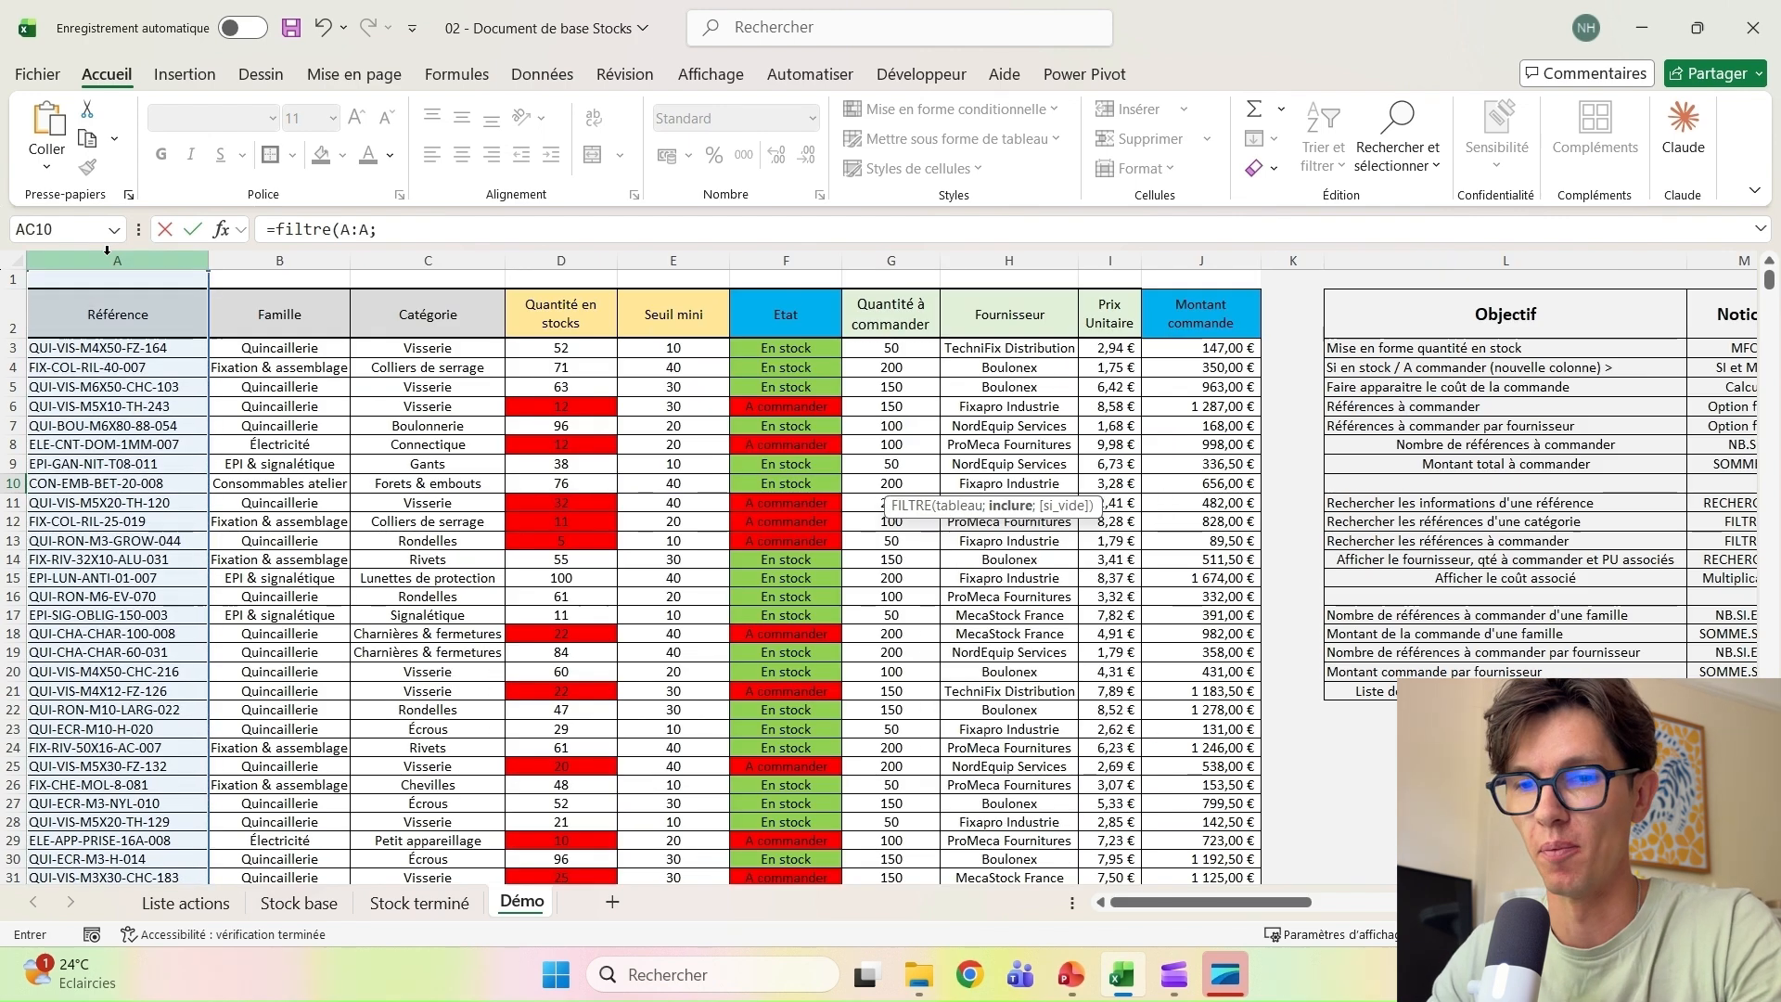
Add the supplier condition (H:H=AC6) to the AC10 FILTRE formula, matching the Fournisseur column to the Fixapro Industrie header
text(()
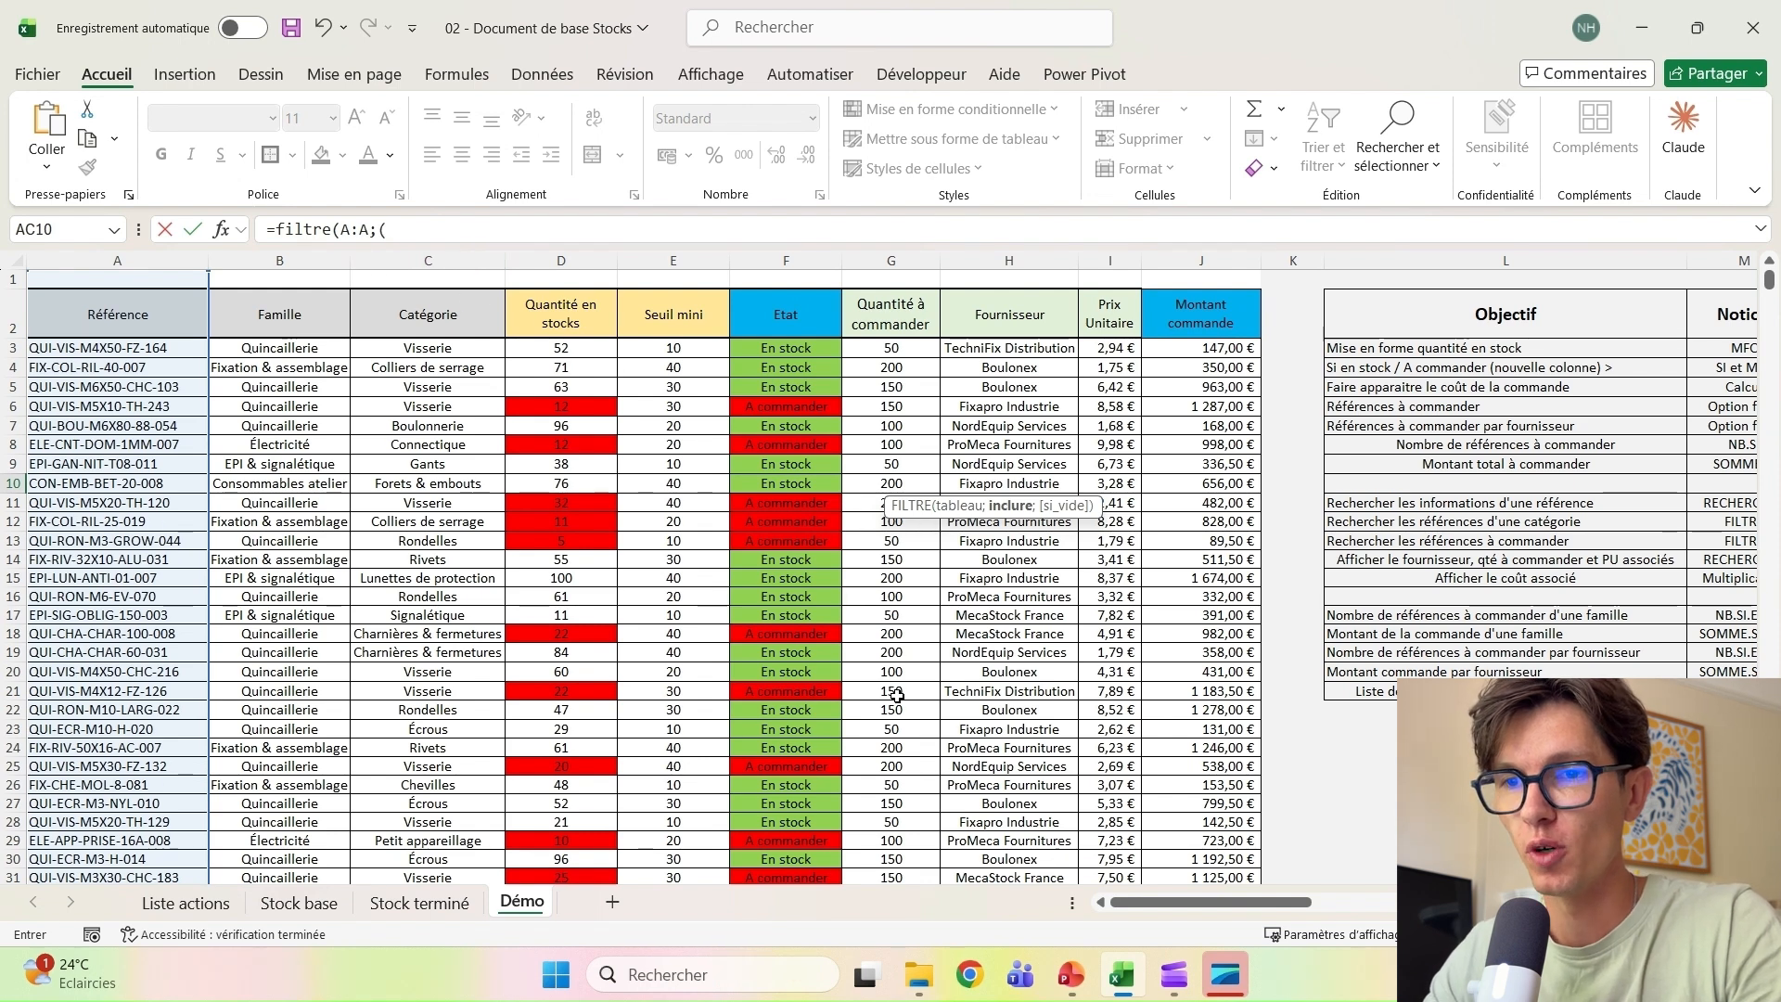
text(B:B=)
click(988, 248)
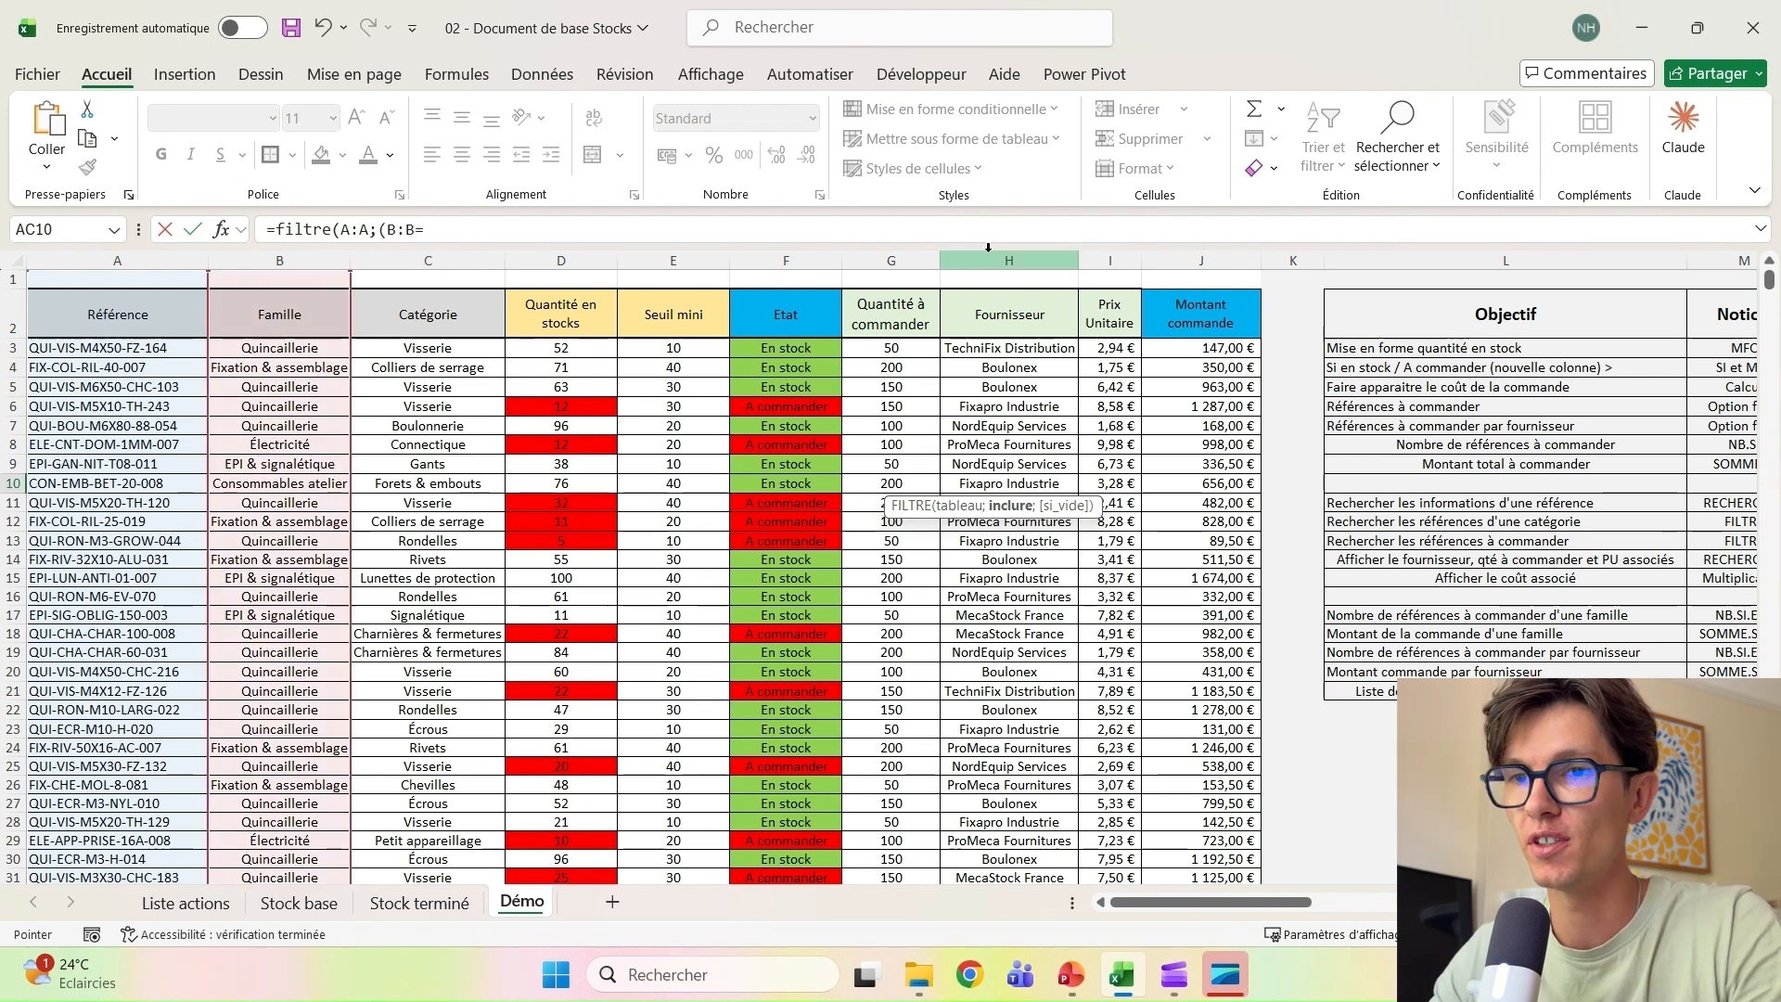
text(=)
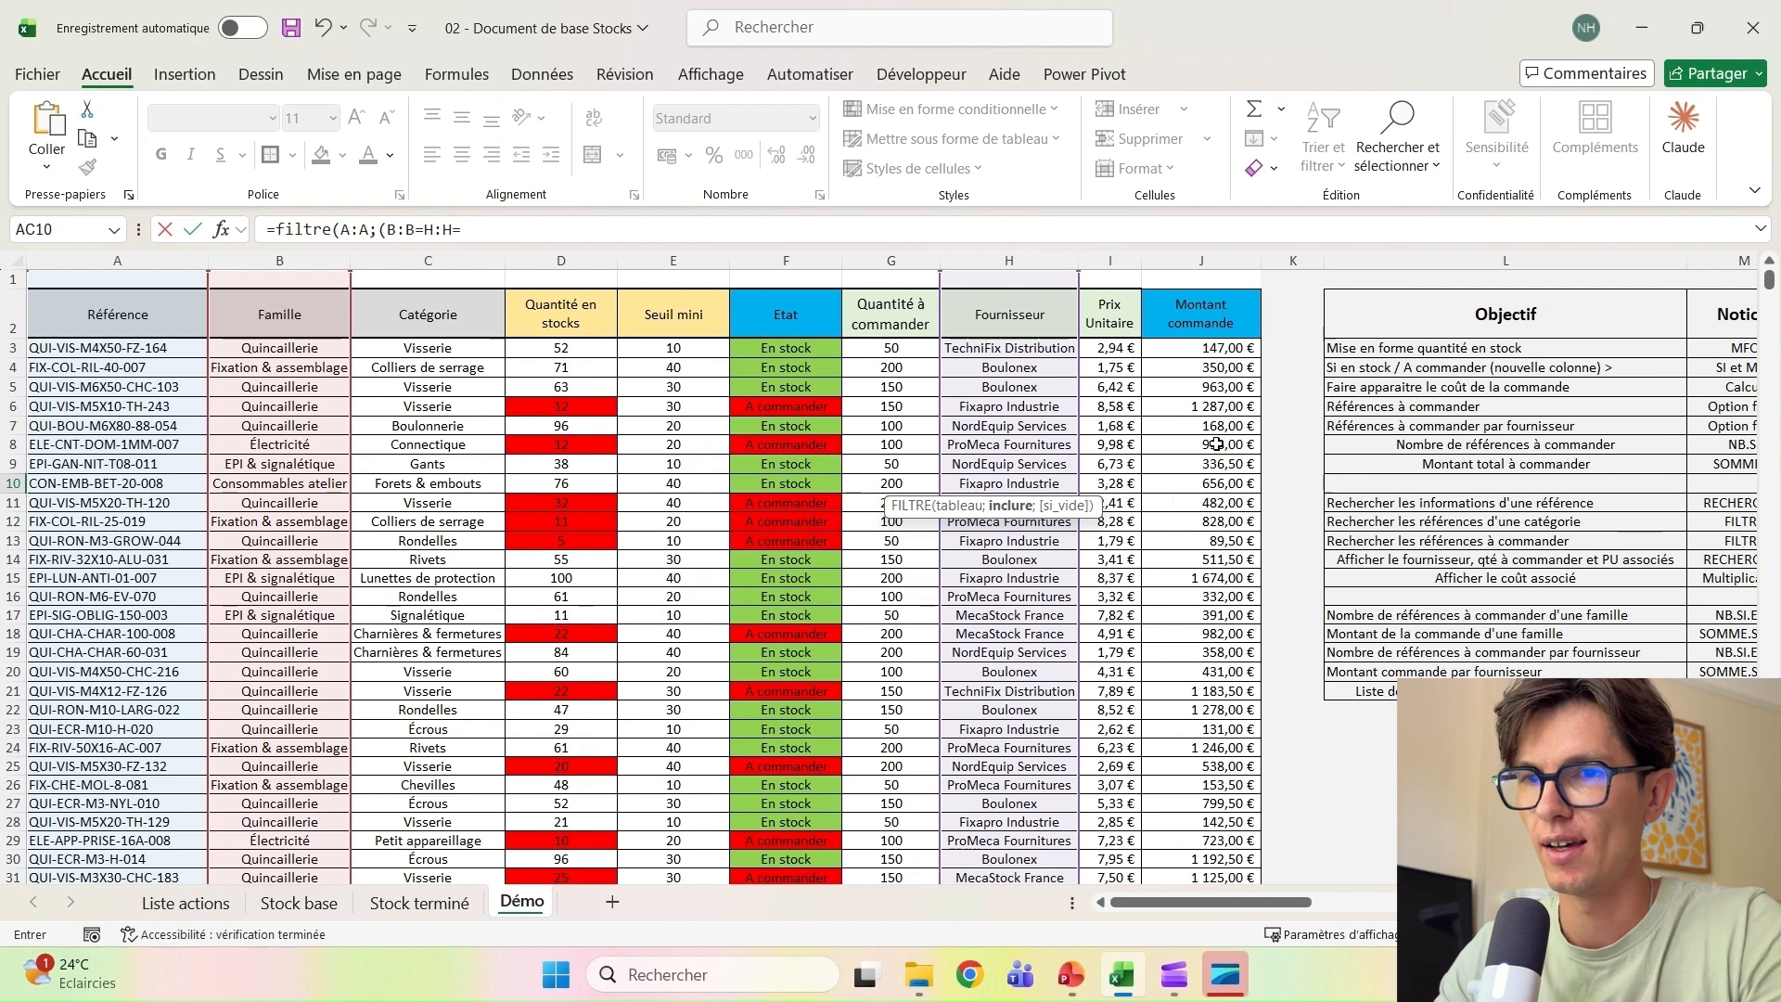
drag(1243, 902, 1600, 902)
click(1171, 406)
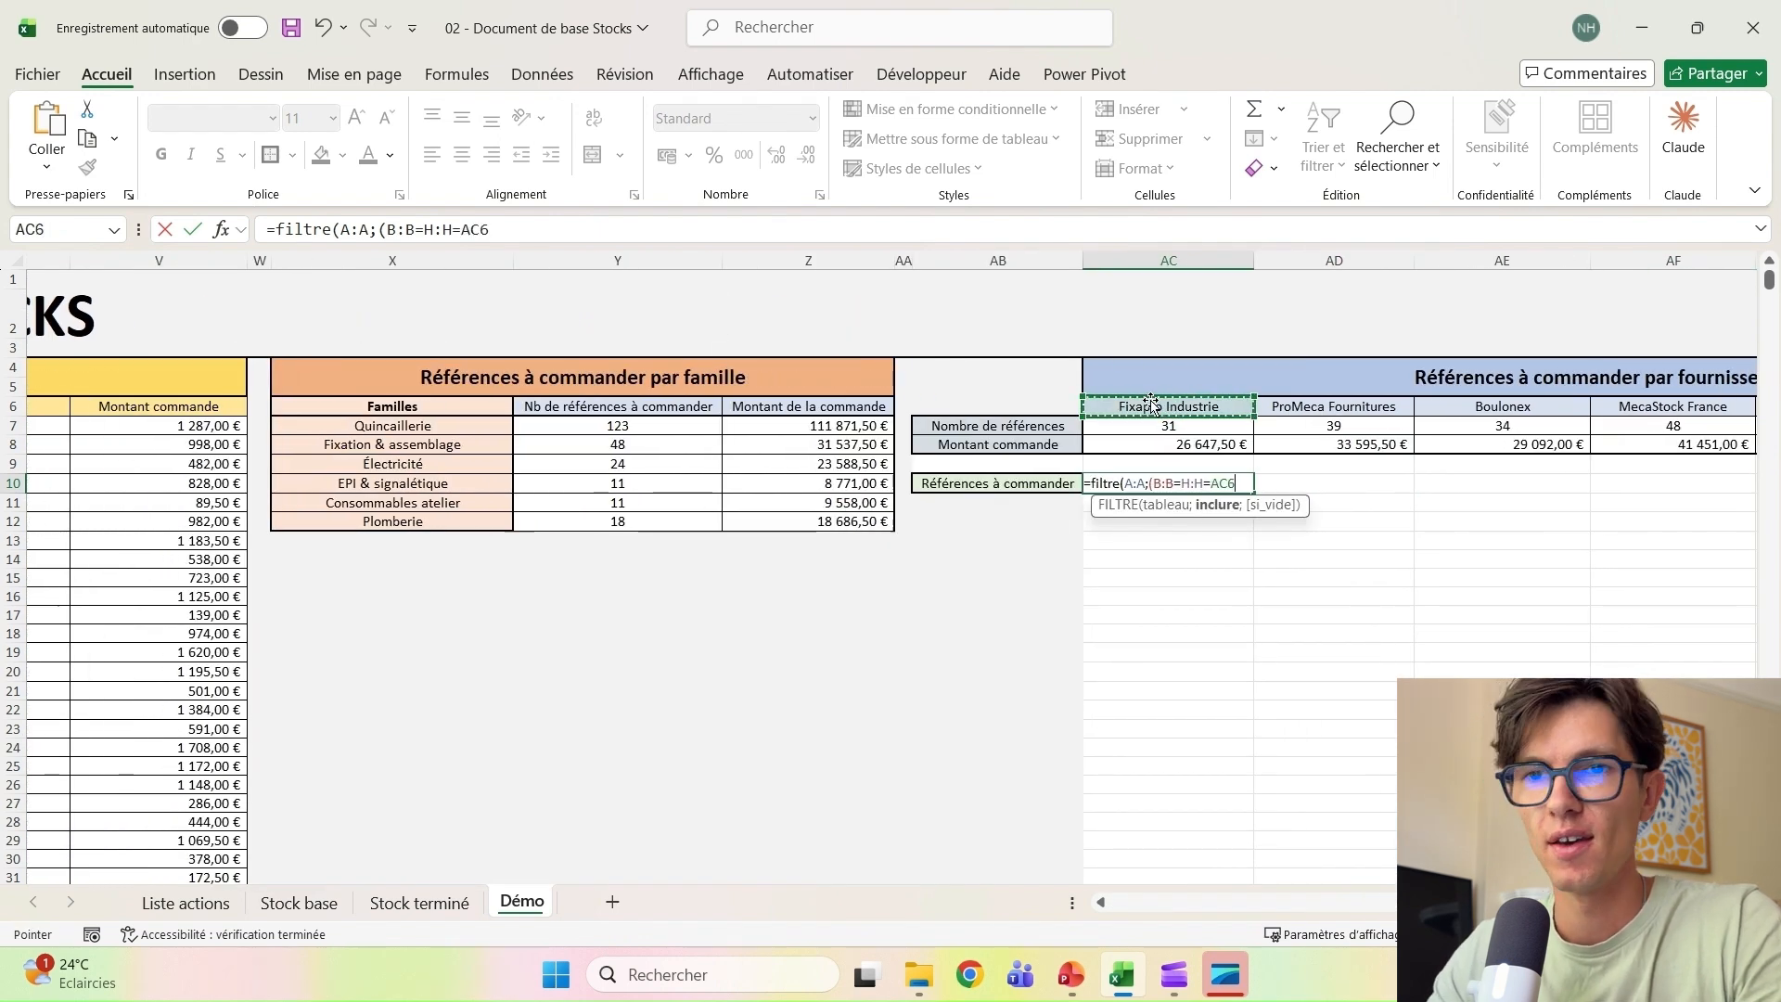
text())
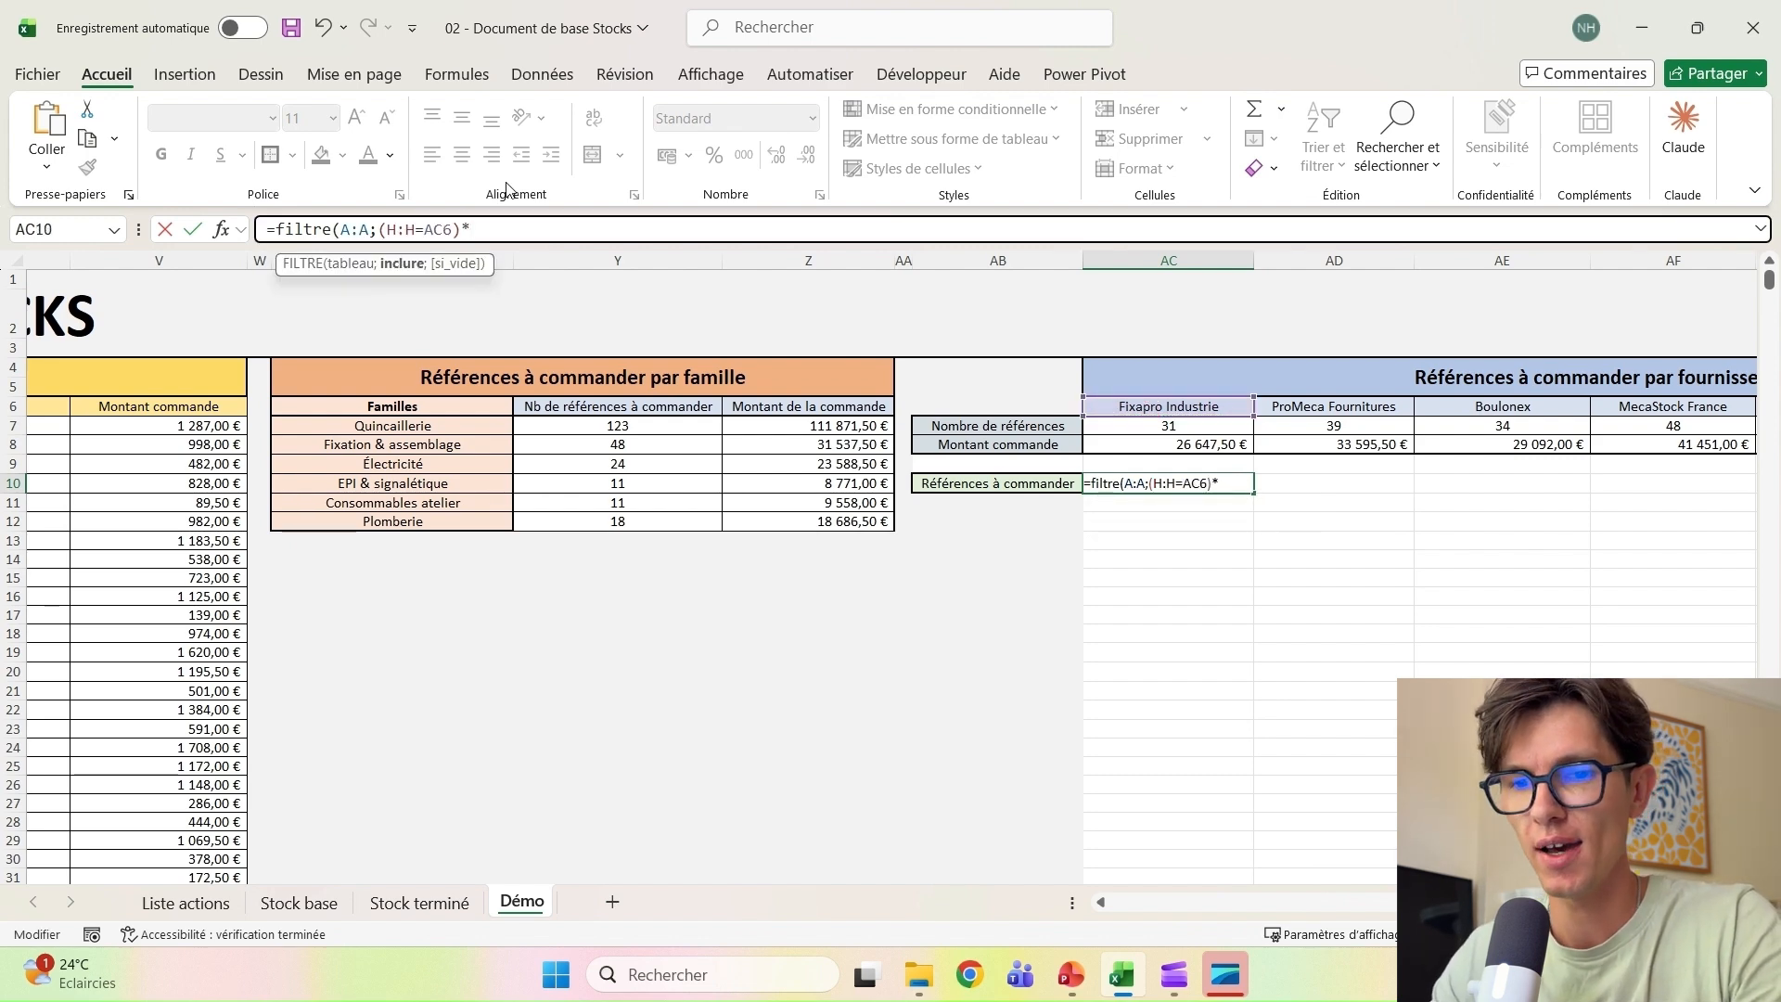
Multiply by a second condition (F:F="A commander") on the Etat column and validate the FILTRE formula, accepting the proposed closing parenthesis correction
text(()
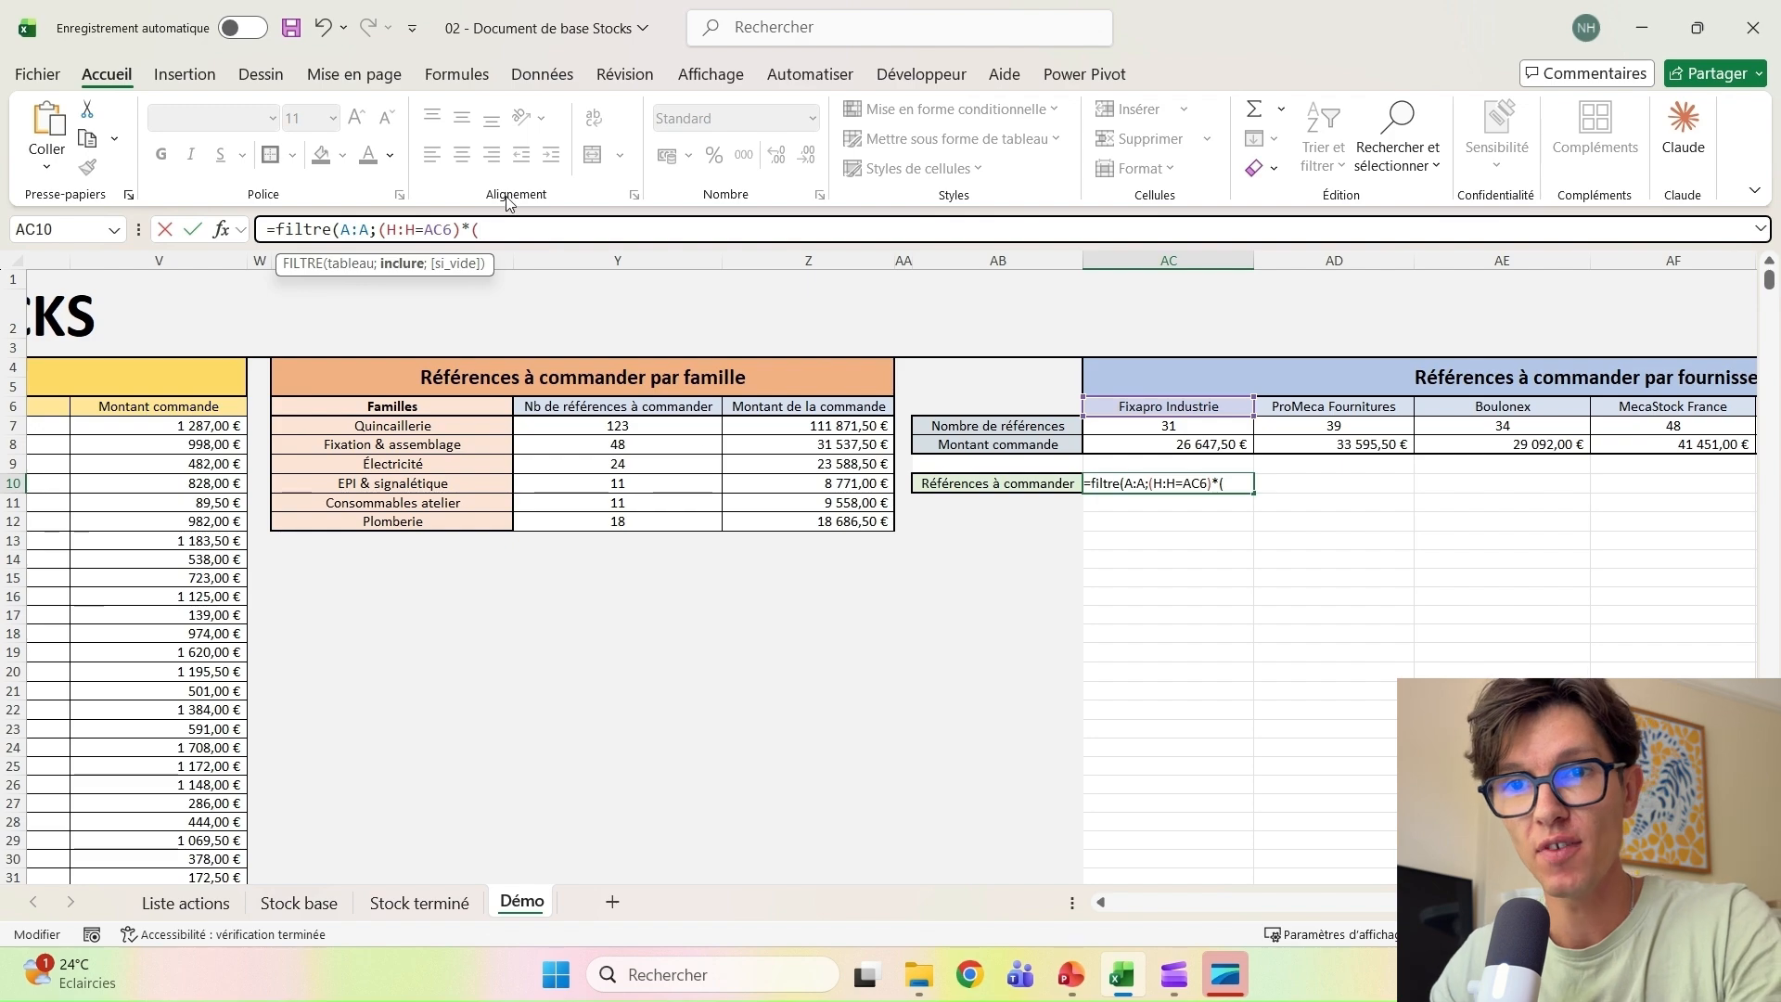
drag(1503, 902, 1113, 859)
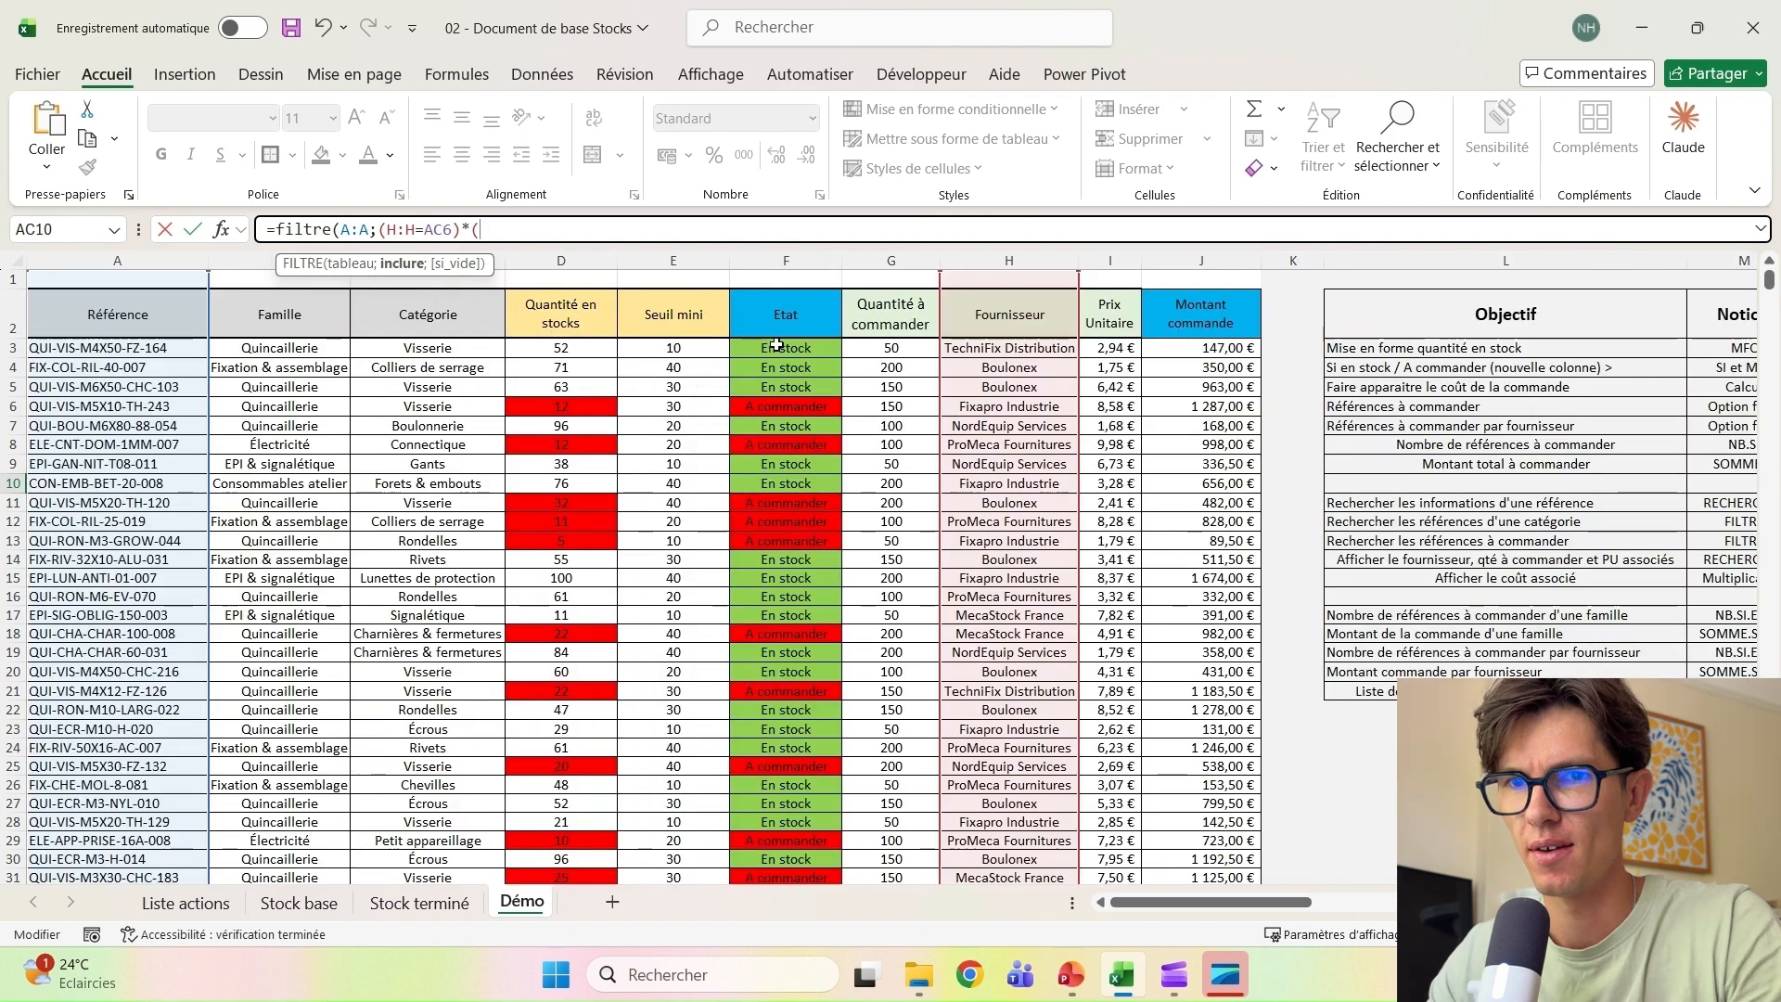
click(770, 259)
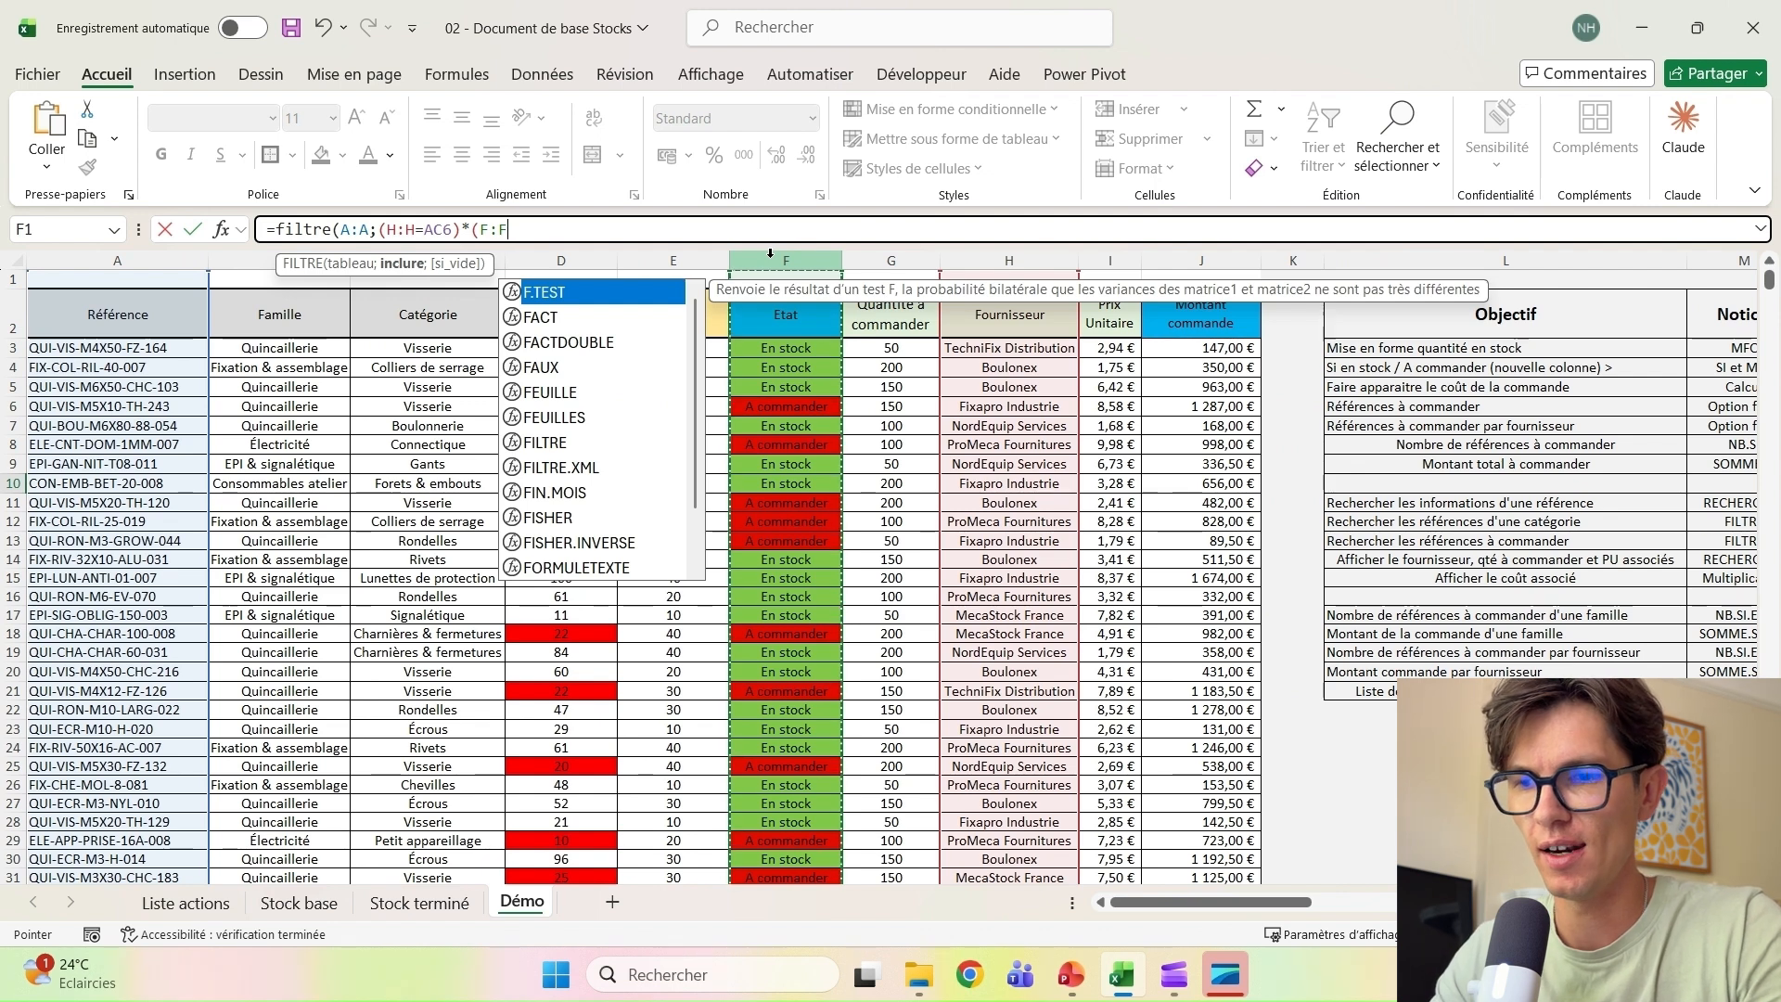
text(=)
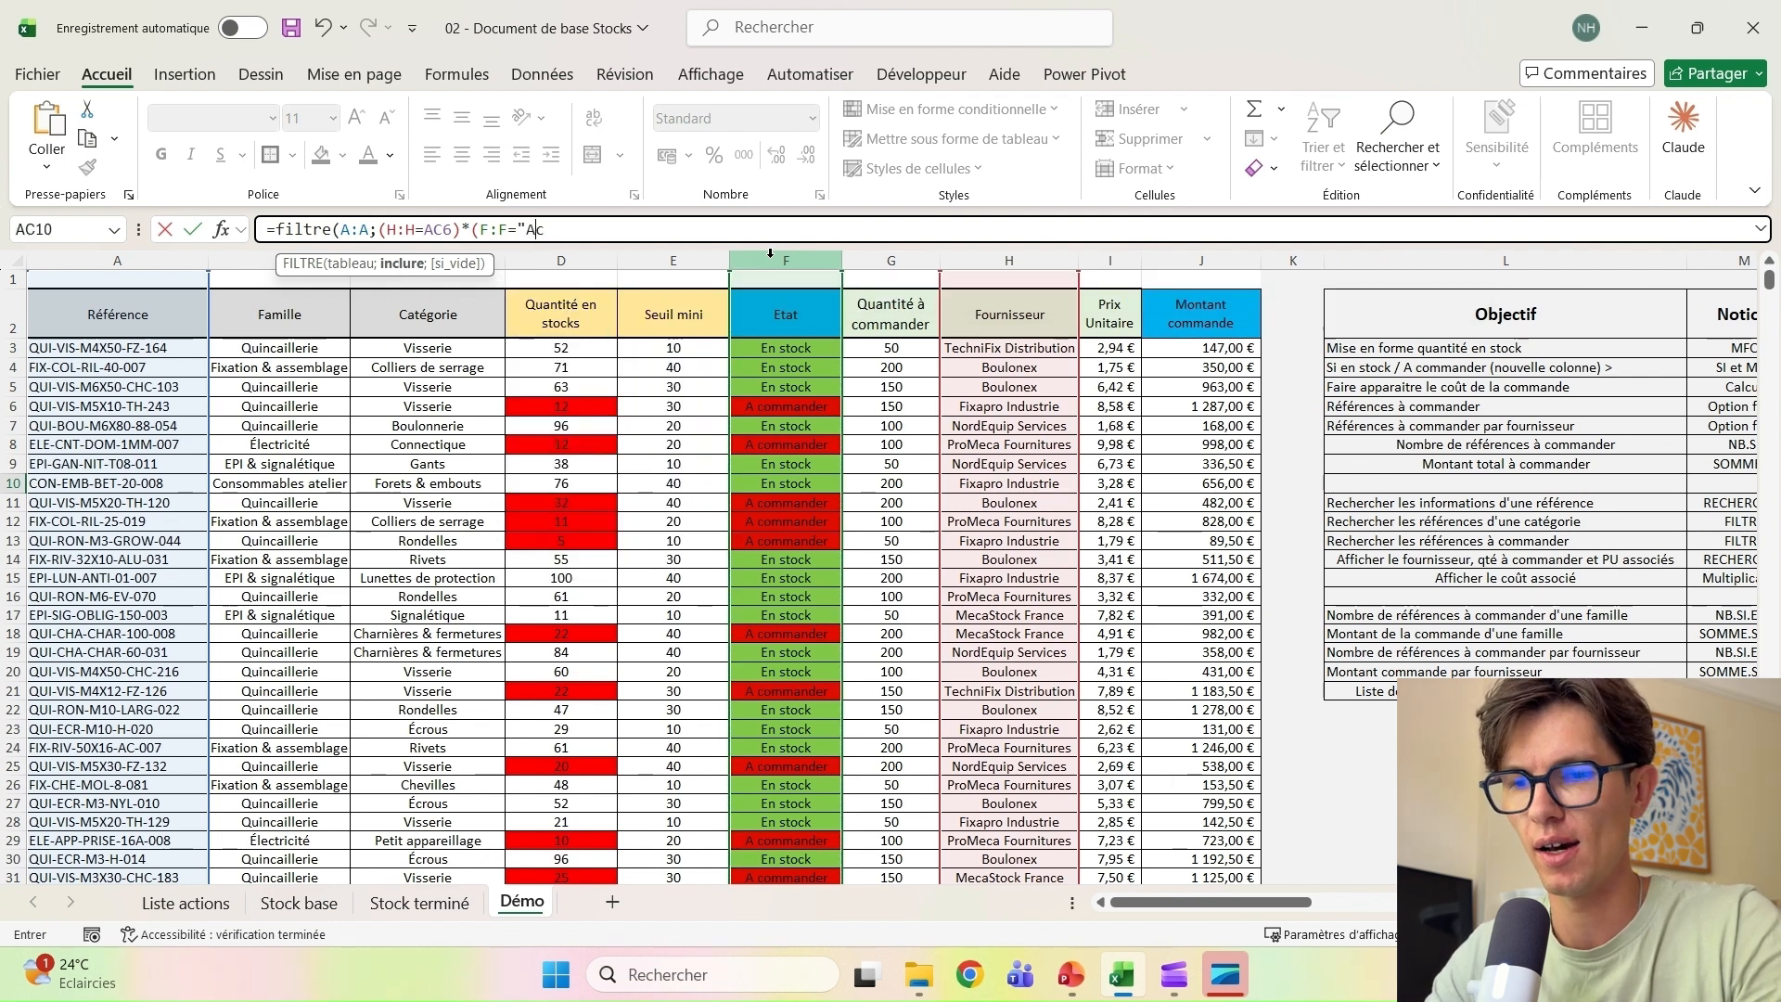
text("A commander)
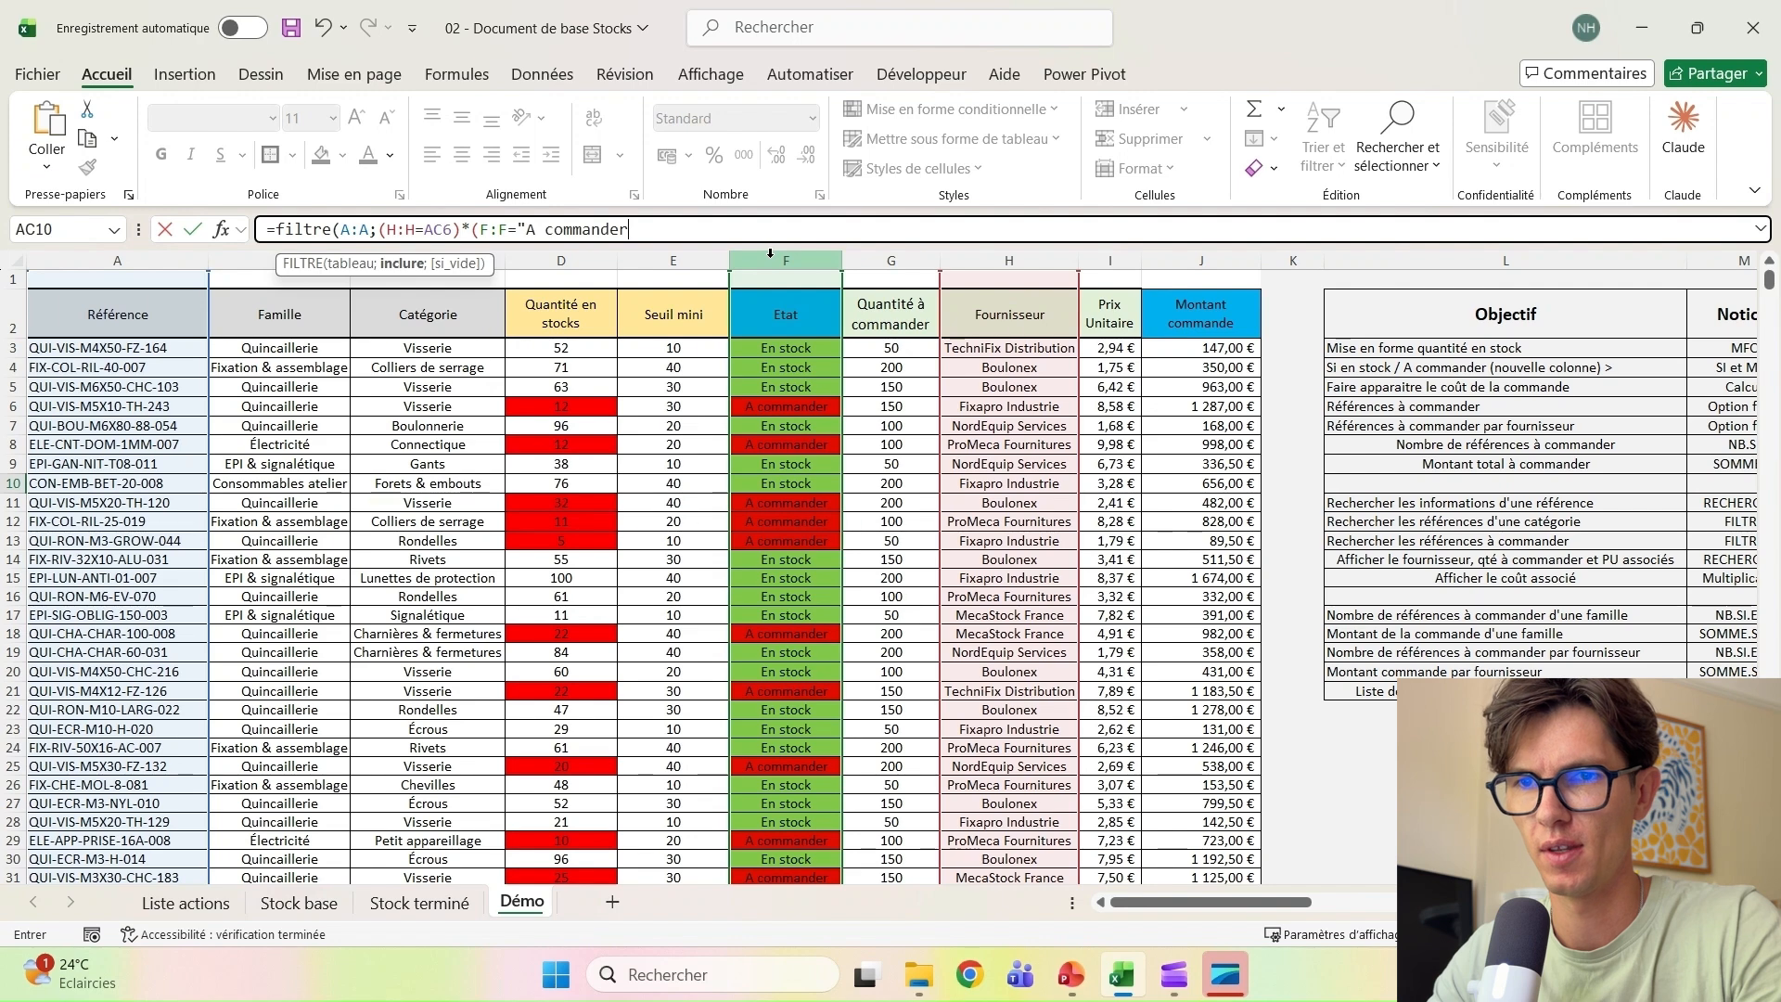
key(Return)
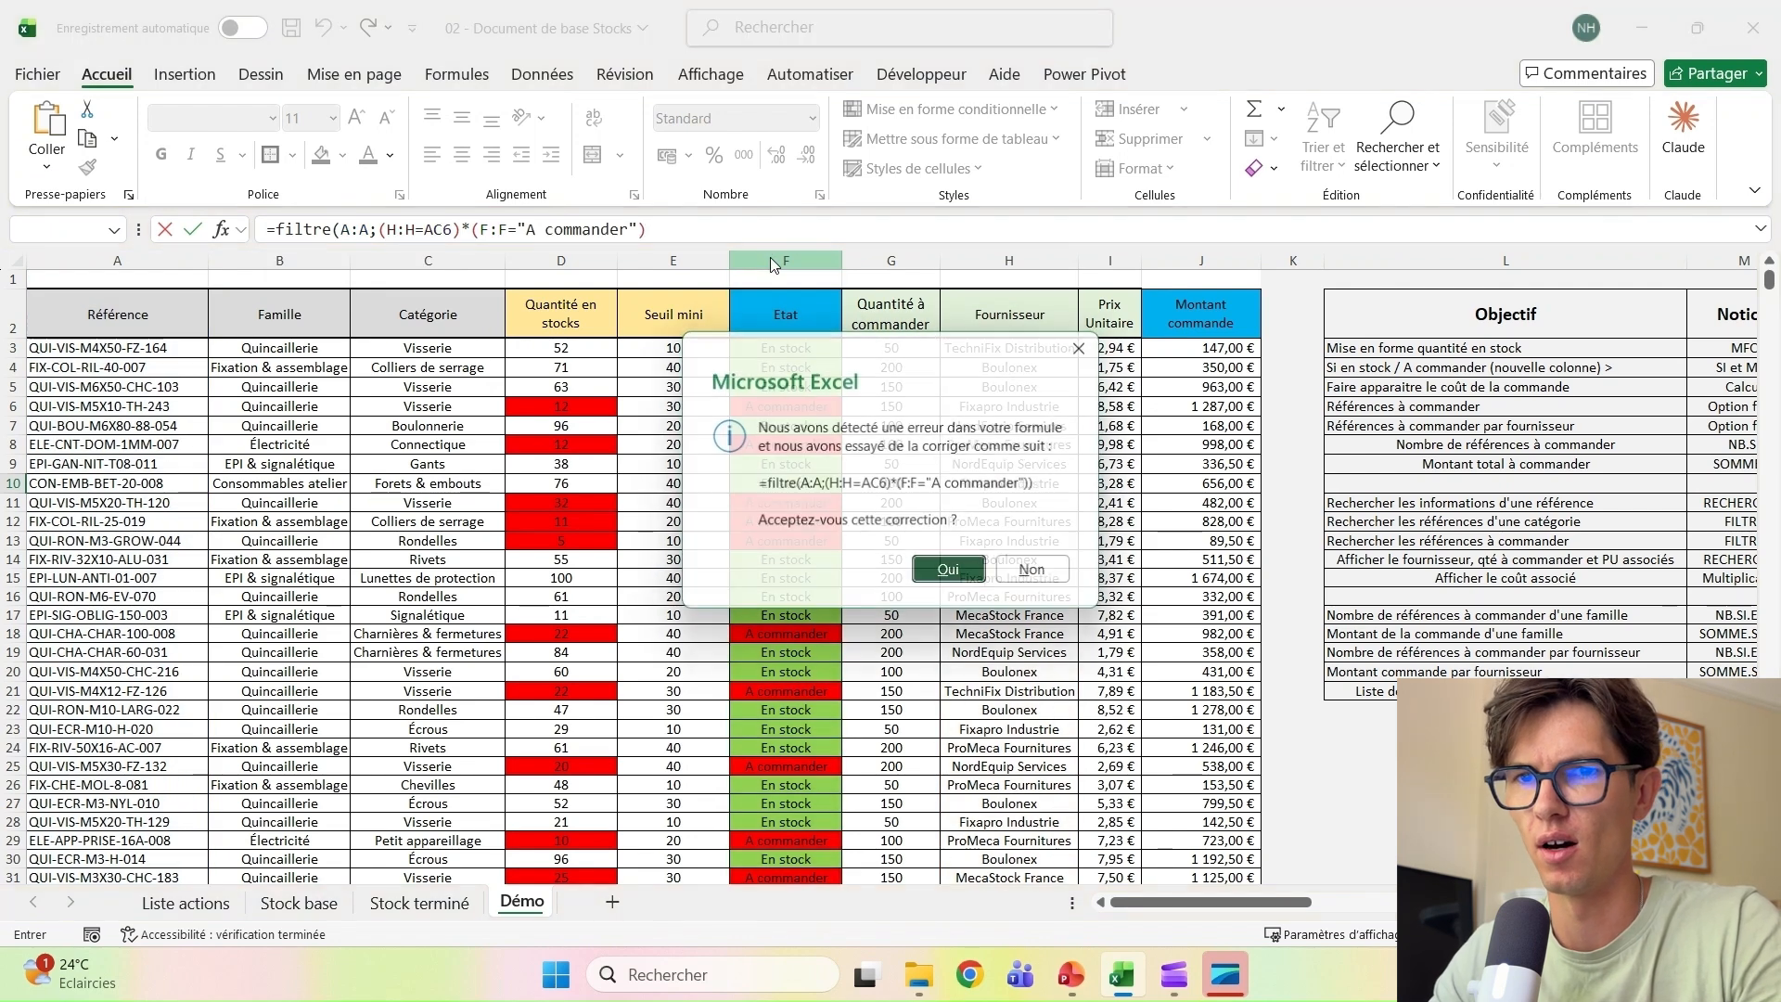
key(Return)
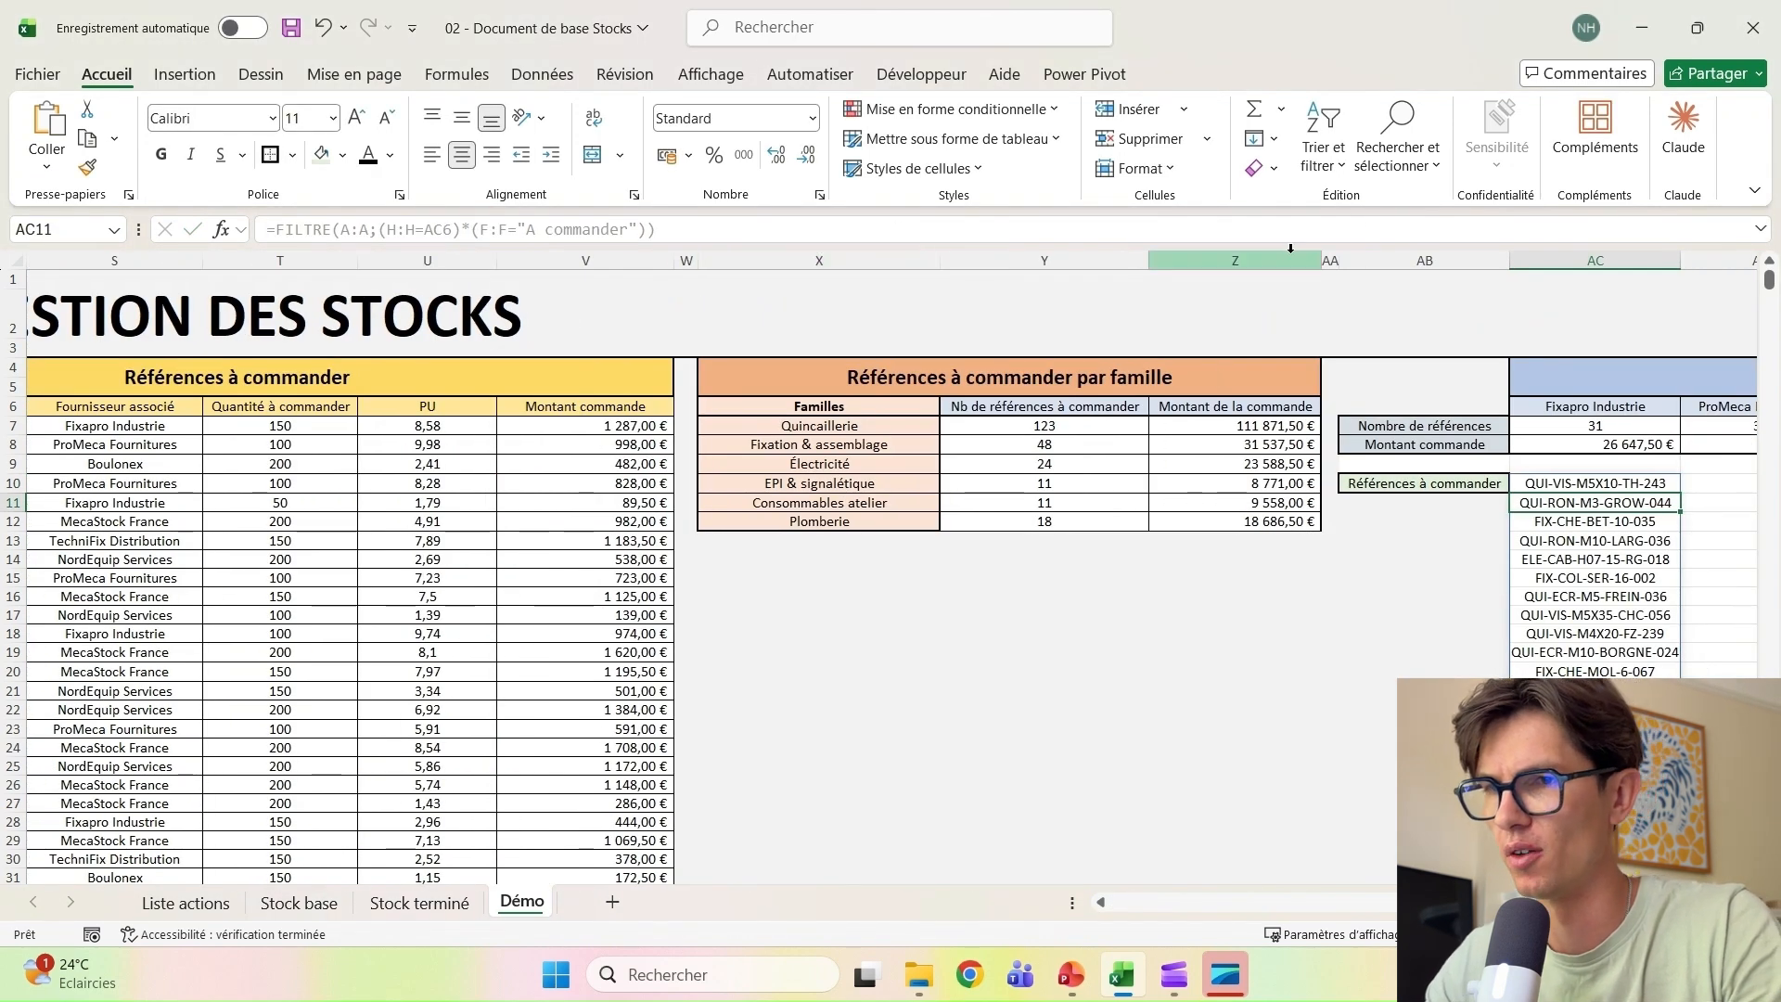
Make the AC10 column references absolute as $A:$A, $H:$H and $F:$F, leaving AC6 relative, and validate the formula
scroll(891, 575, right, 6)
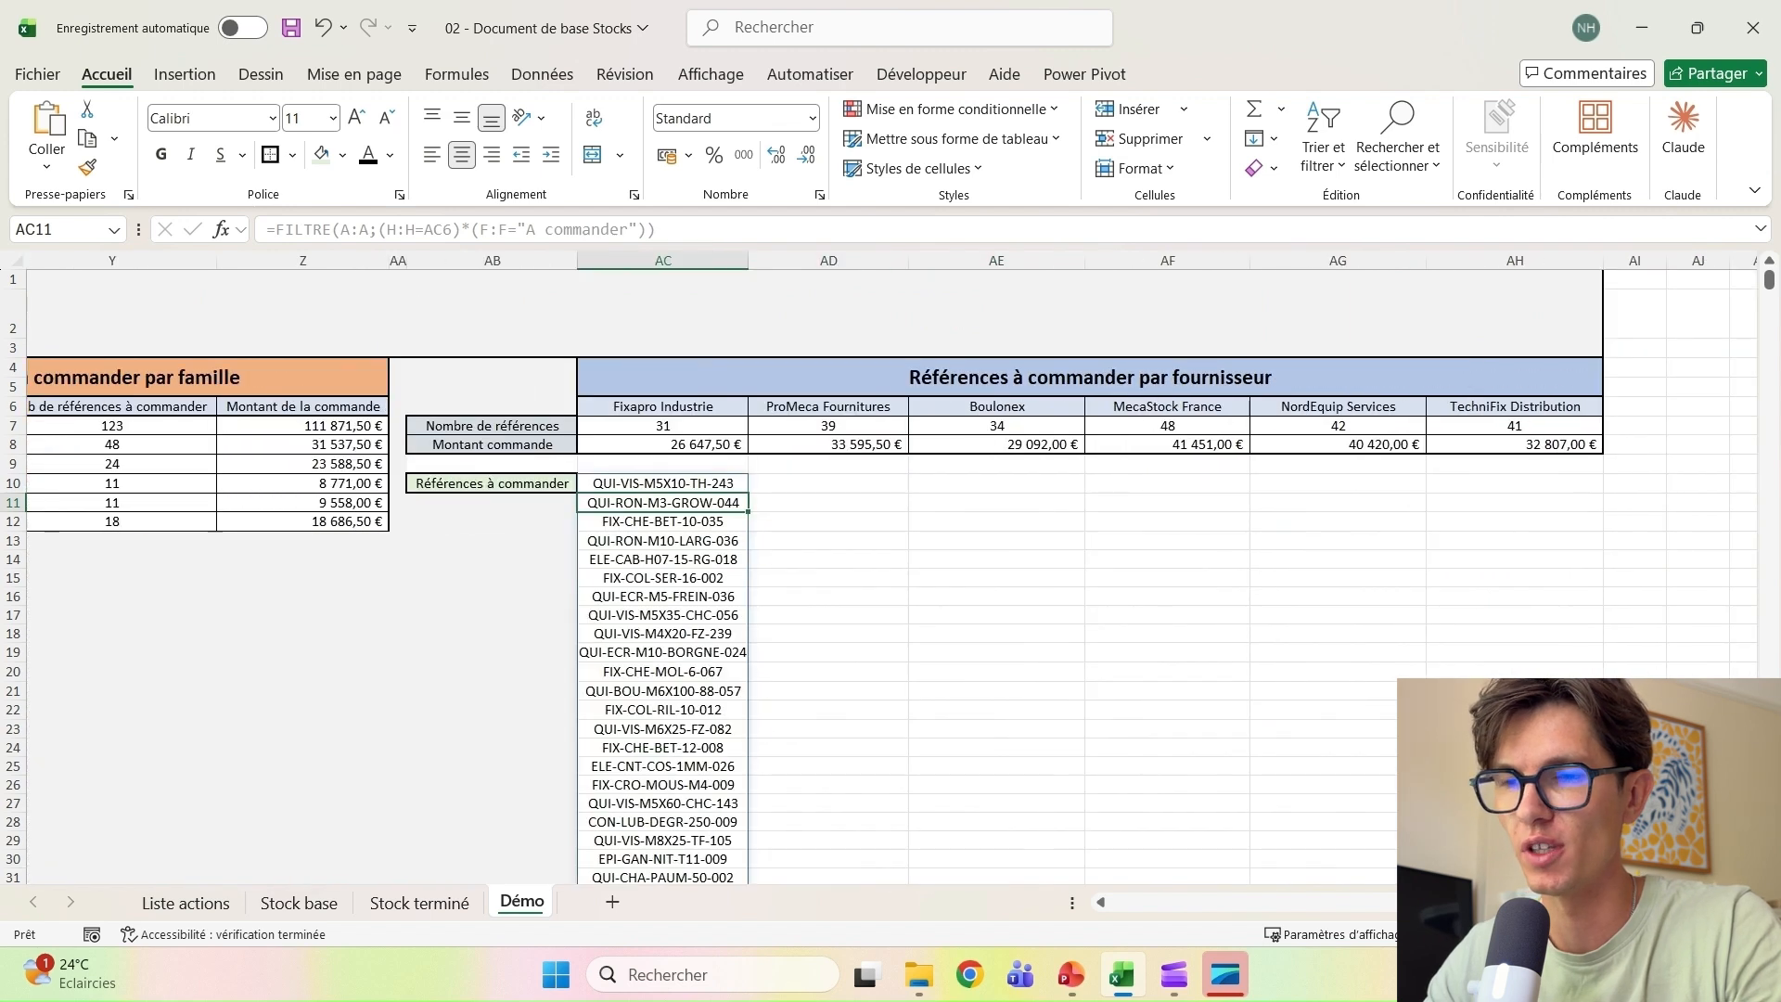
click(689, 486)
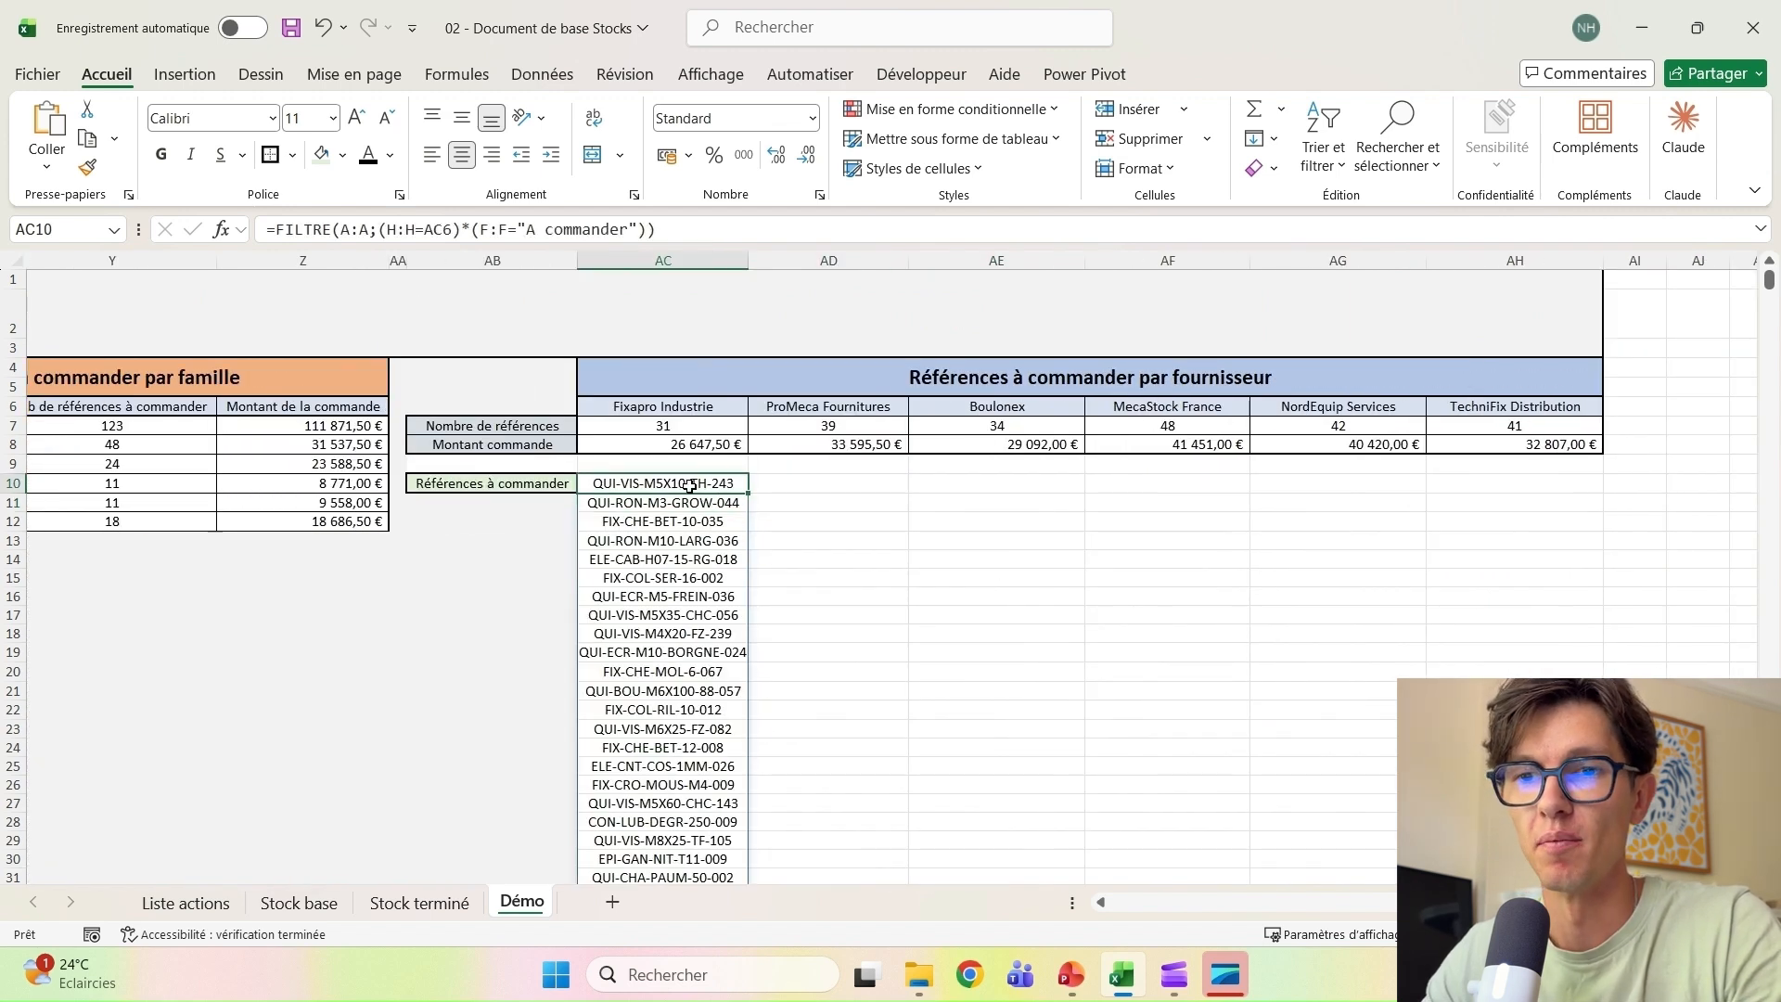
click(342, 230)
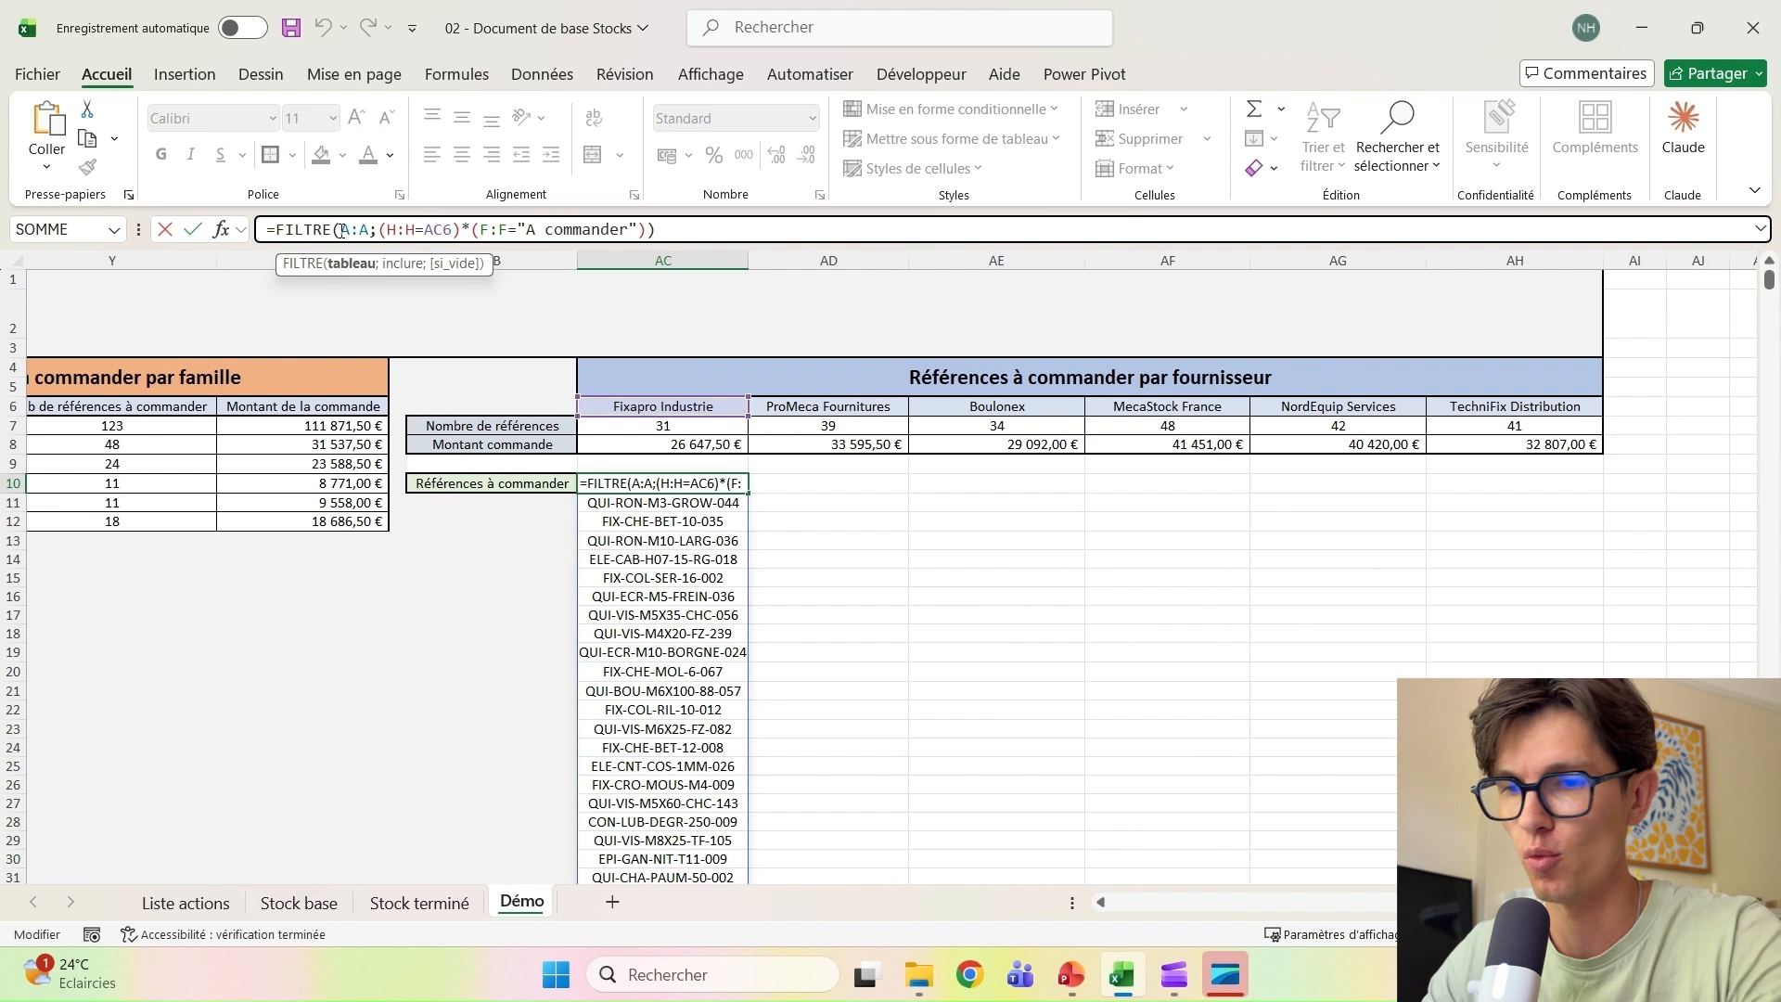
text($)
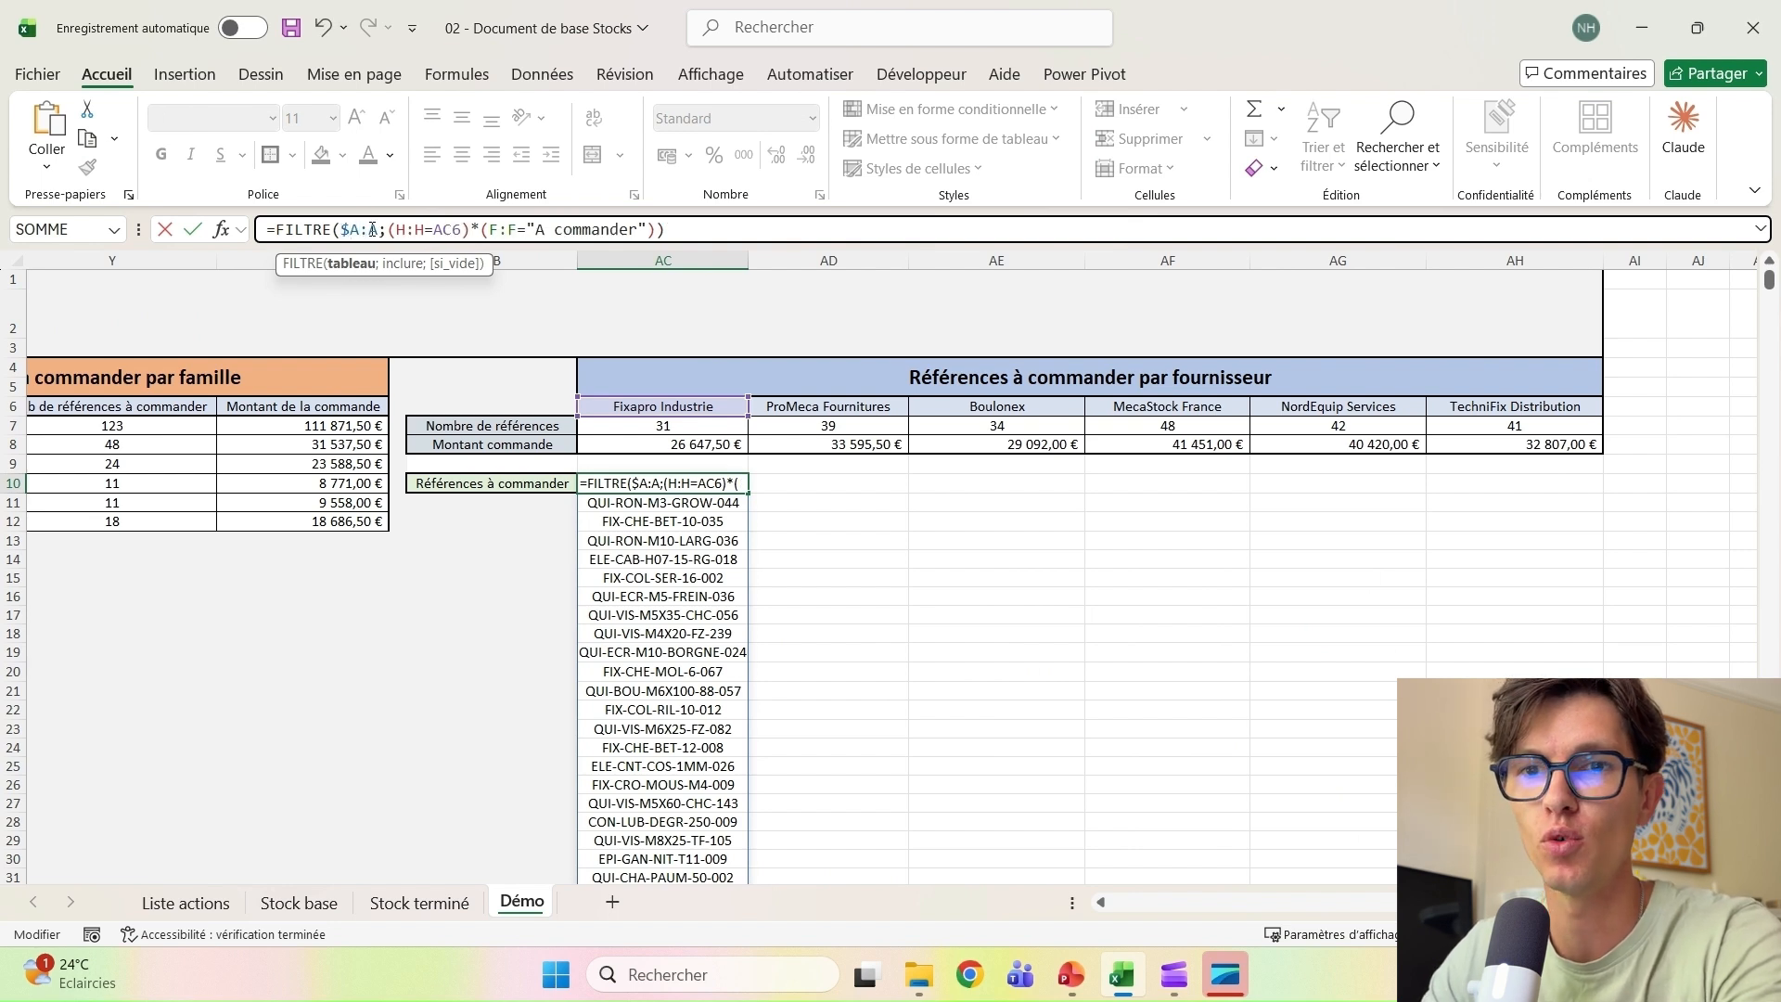
click(372, 230)
text($)
click(399, 230)
text($)
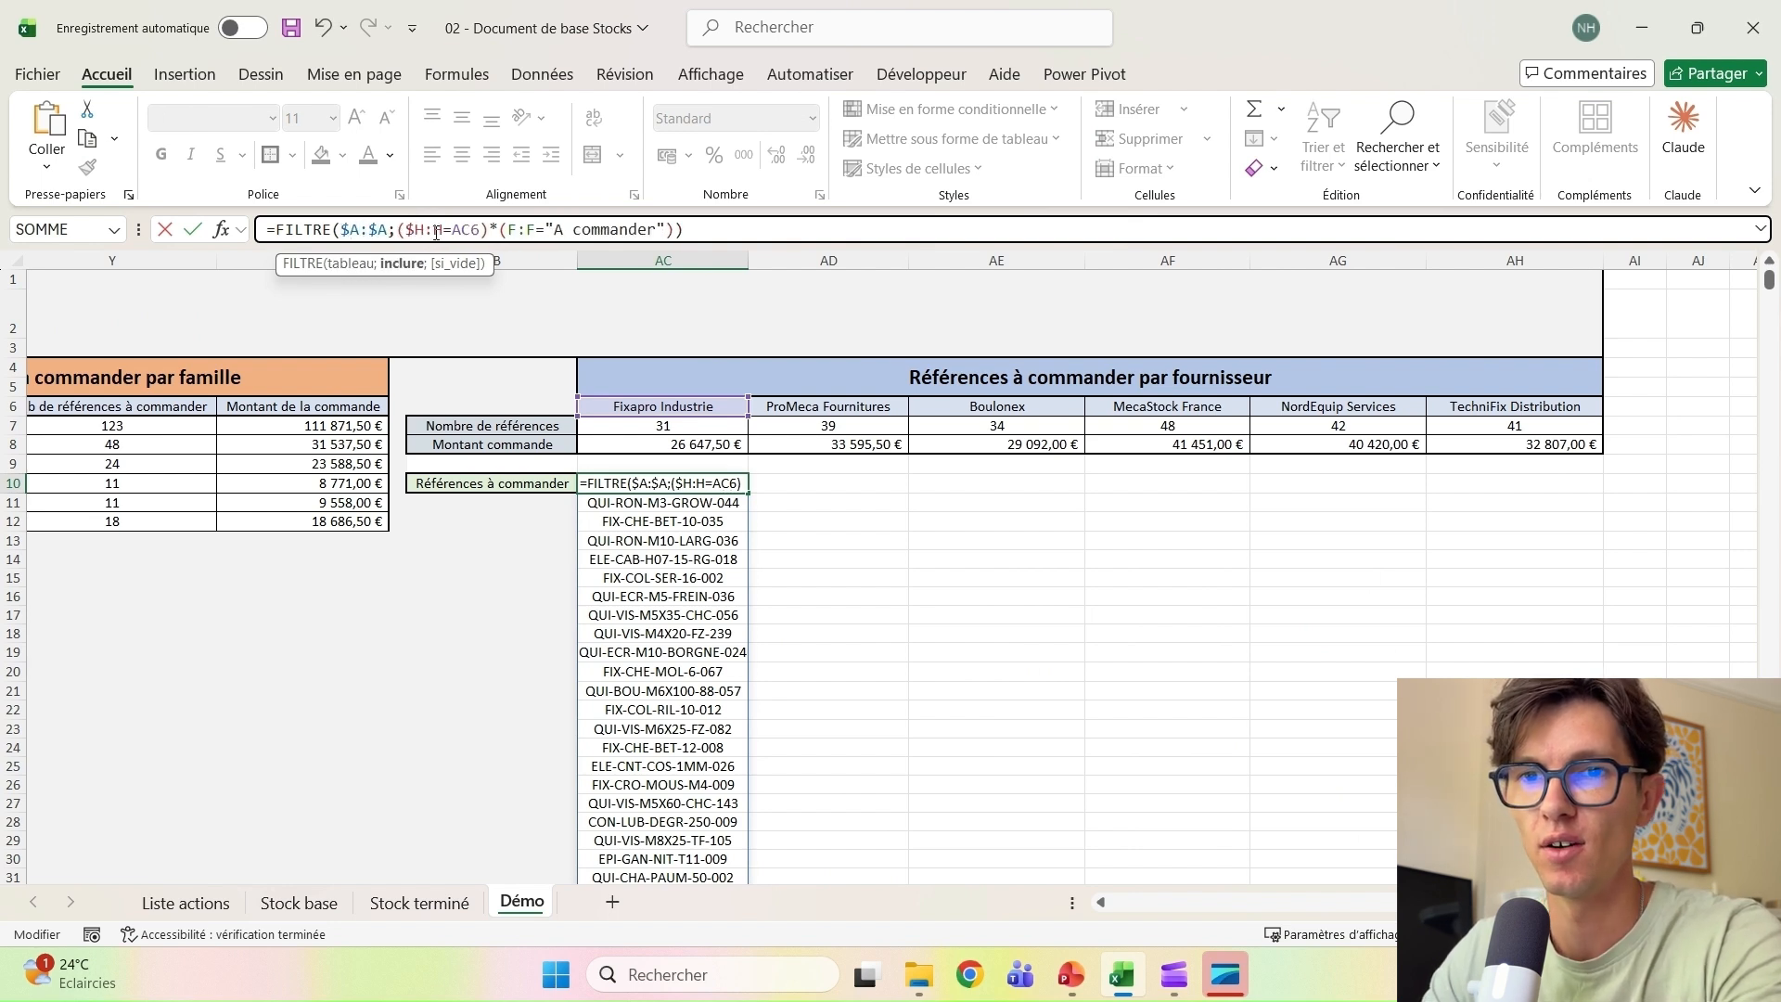
text($)
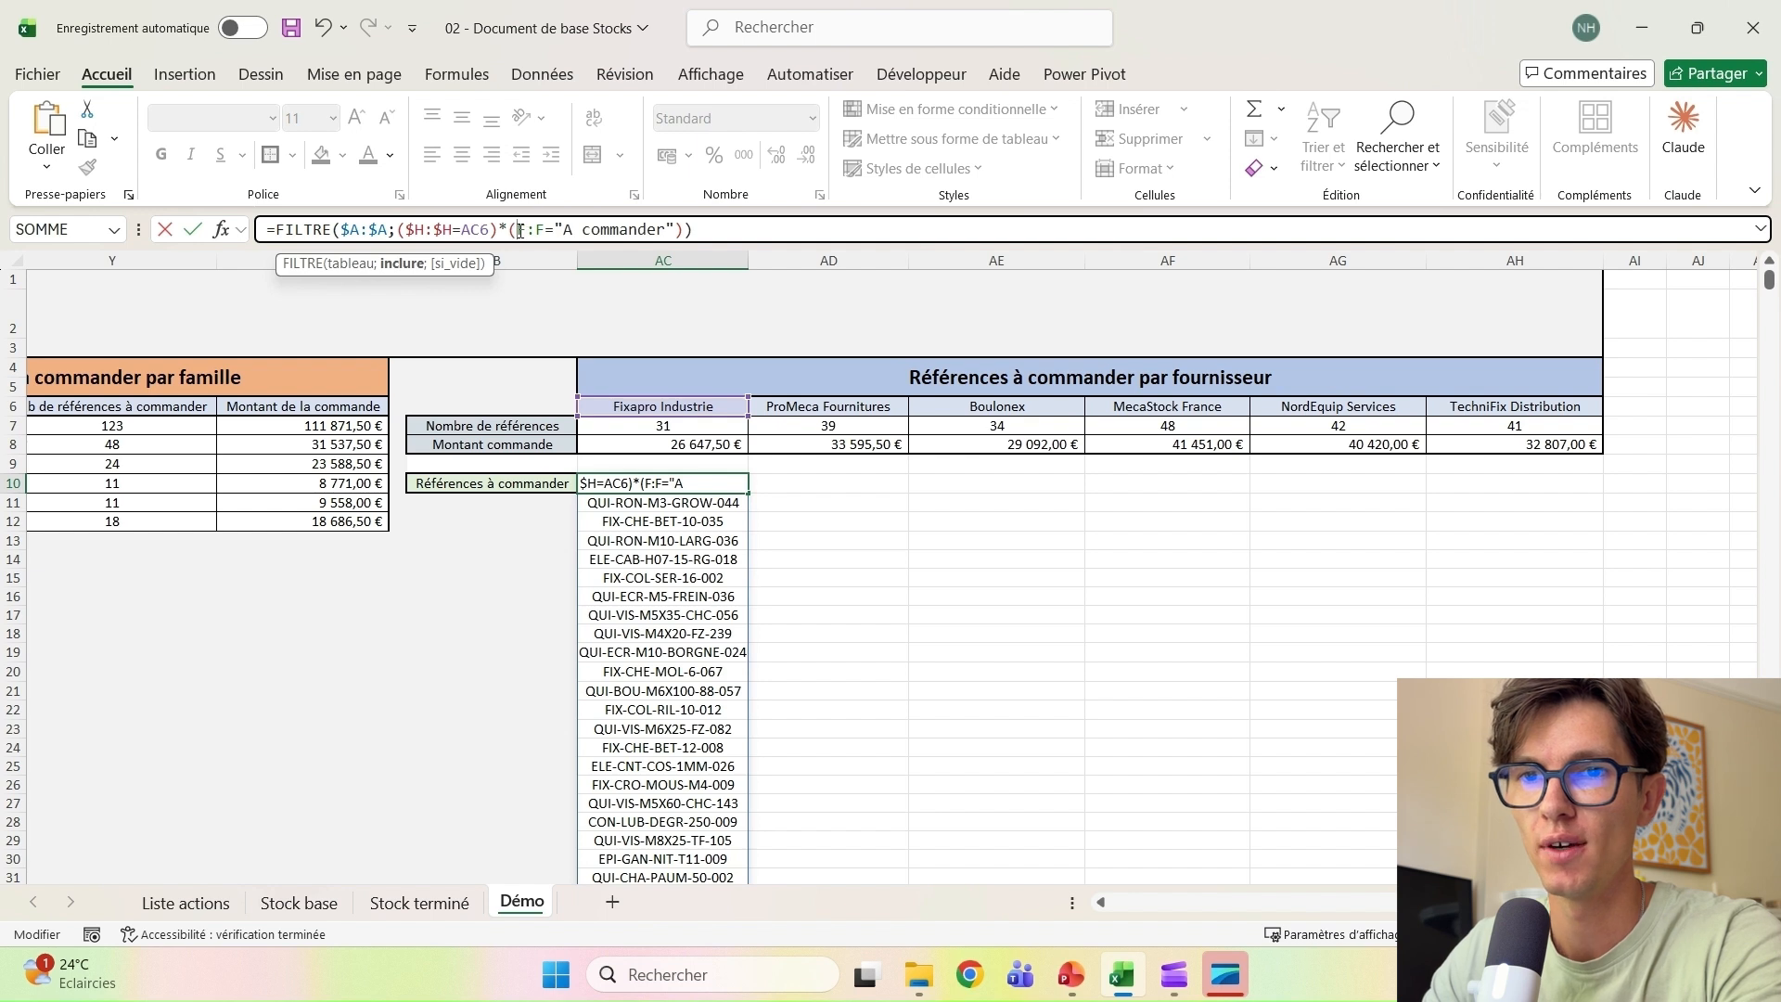
click(519, 230)
text($)
click(545, 230)
text($)
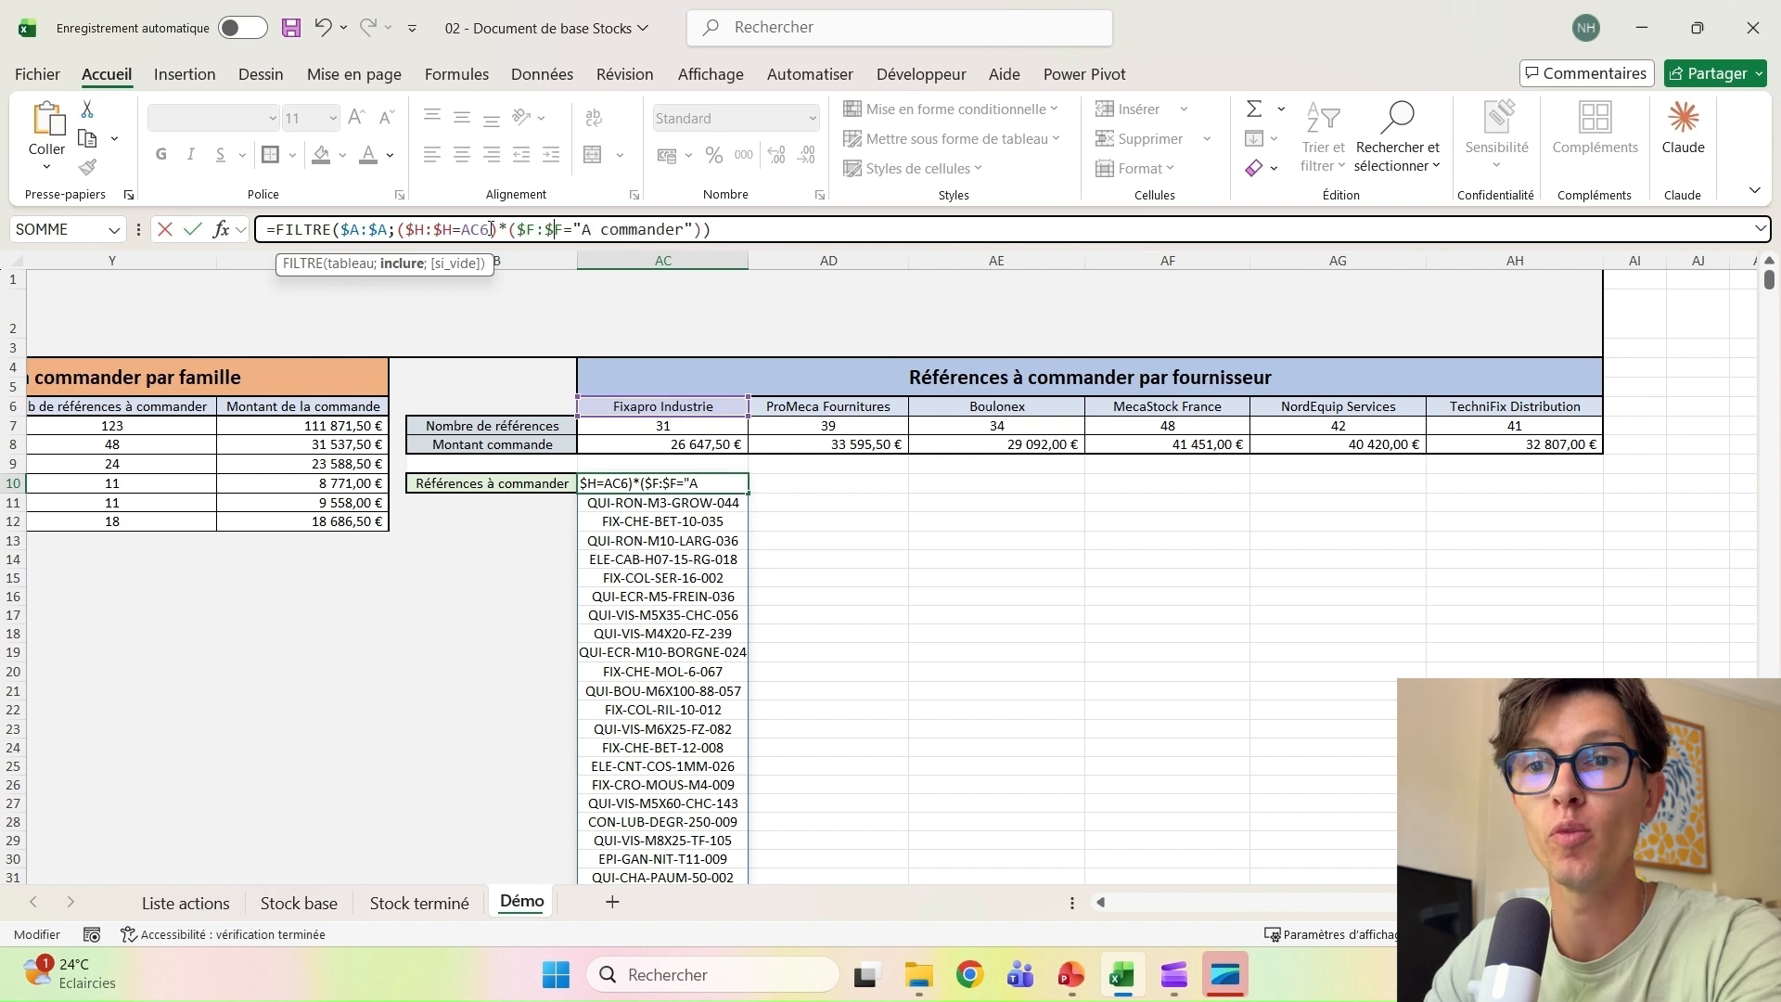
key(Return)
Fill the AC10 FILTRE formula across to AH10 for the remaining suppliers
click(675, 484)
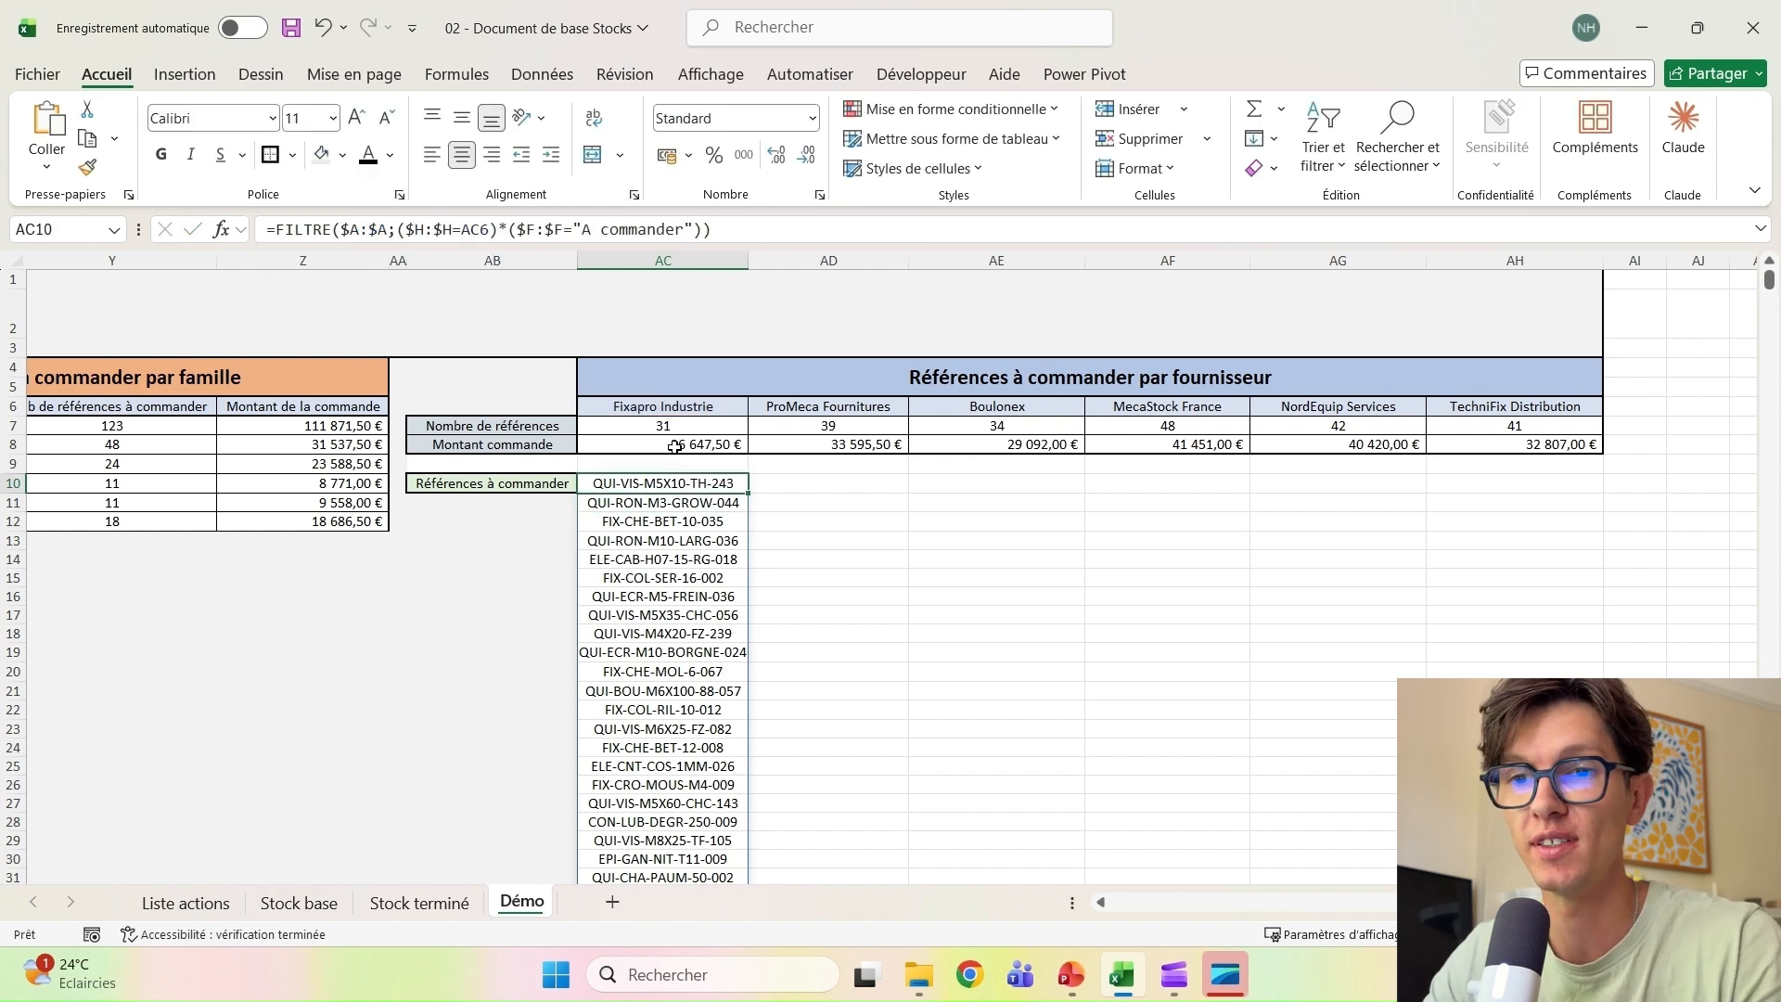
drag(747, 491, 1402, 585)
click(1211, 603)
Review the reference lists per supplier, the source stock table and the copied FILTRE formula in the MecaStock France column
click(945, 451)
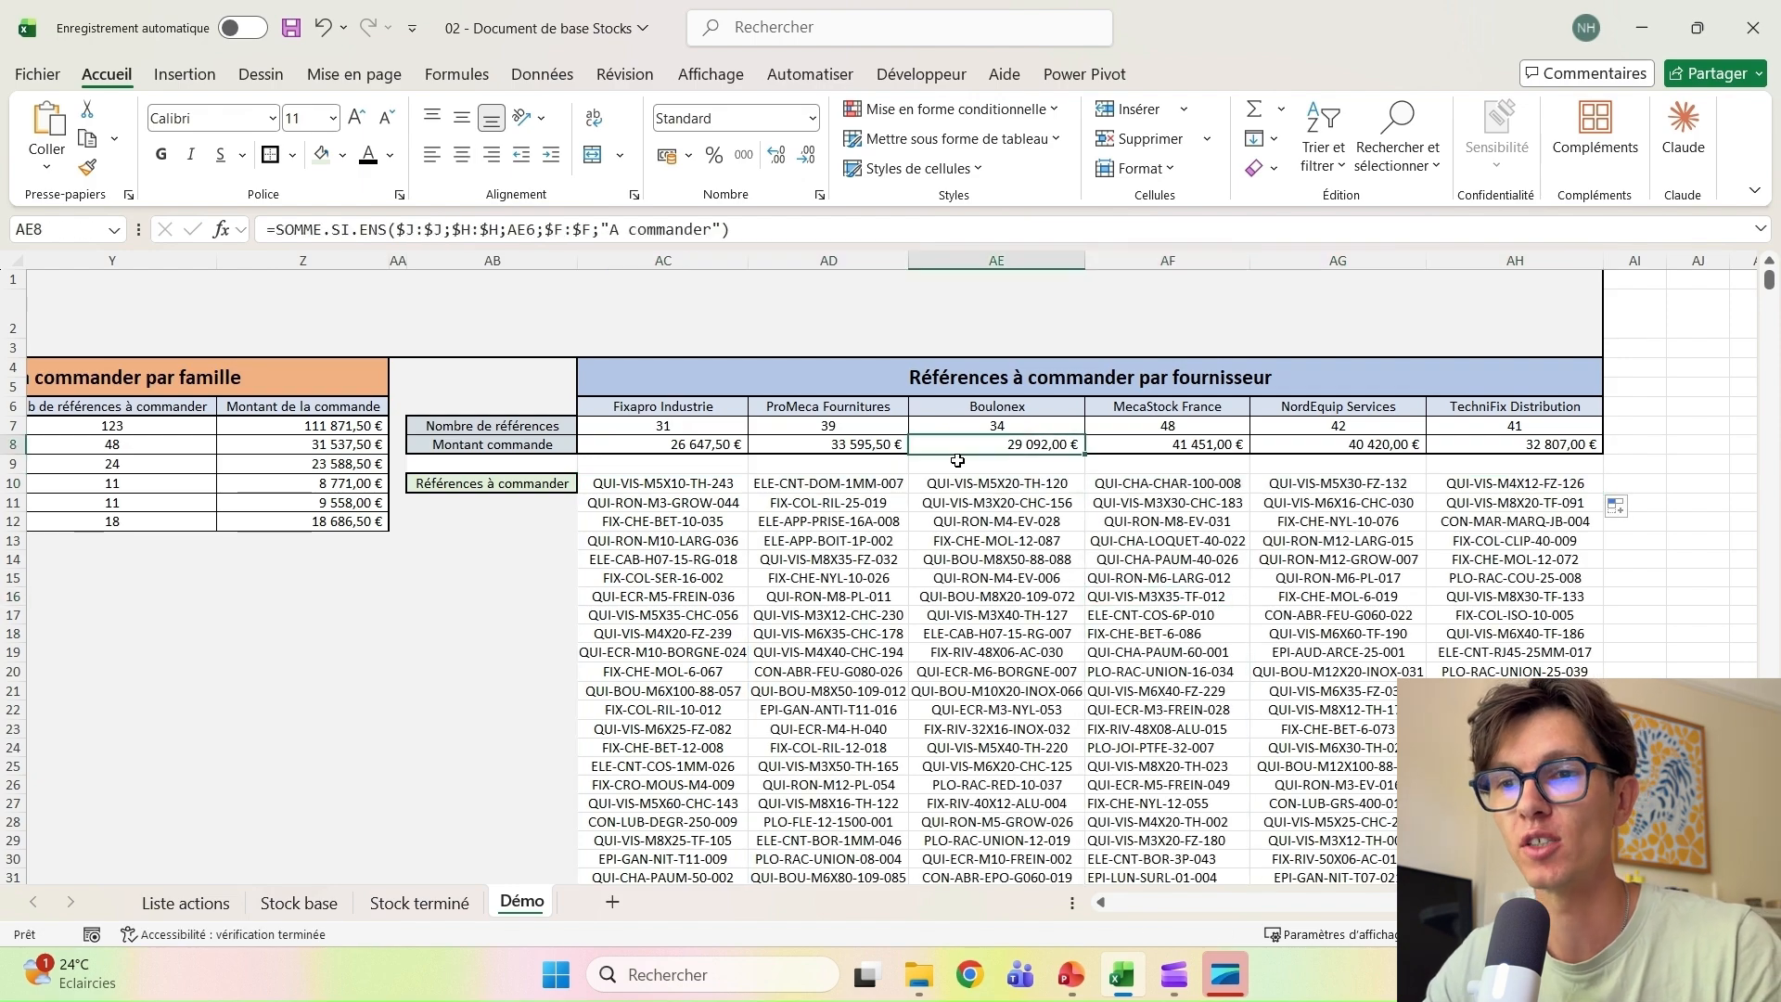
scroll(899, 577, down, 5)
scroll(899, 577, up, 5)
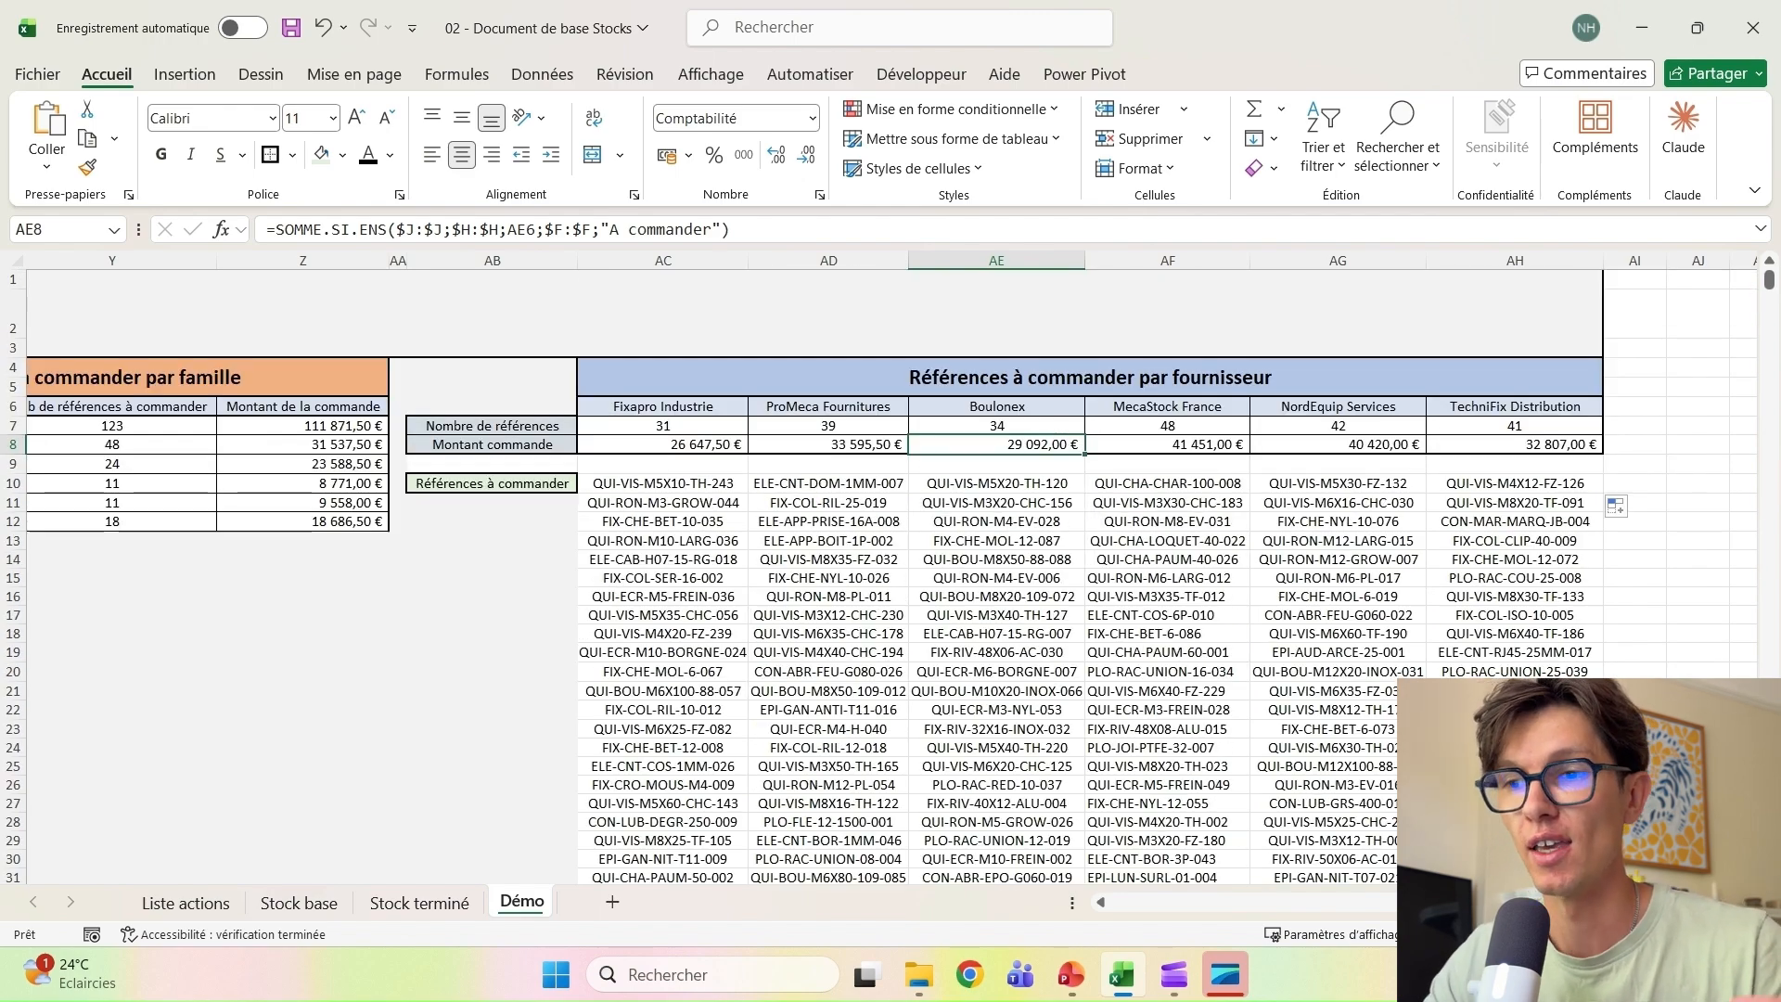
scroll(891, 557, left, 10)
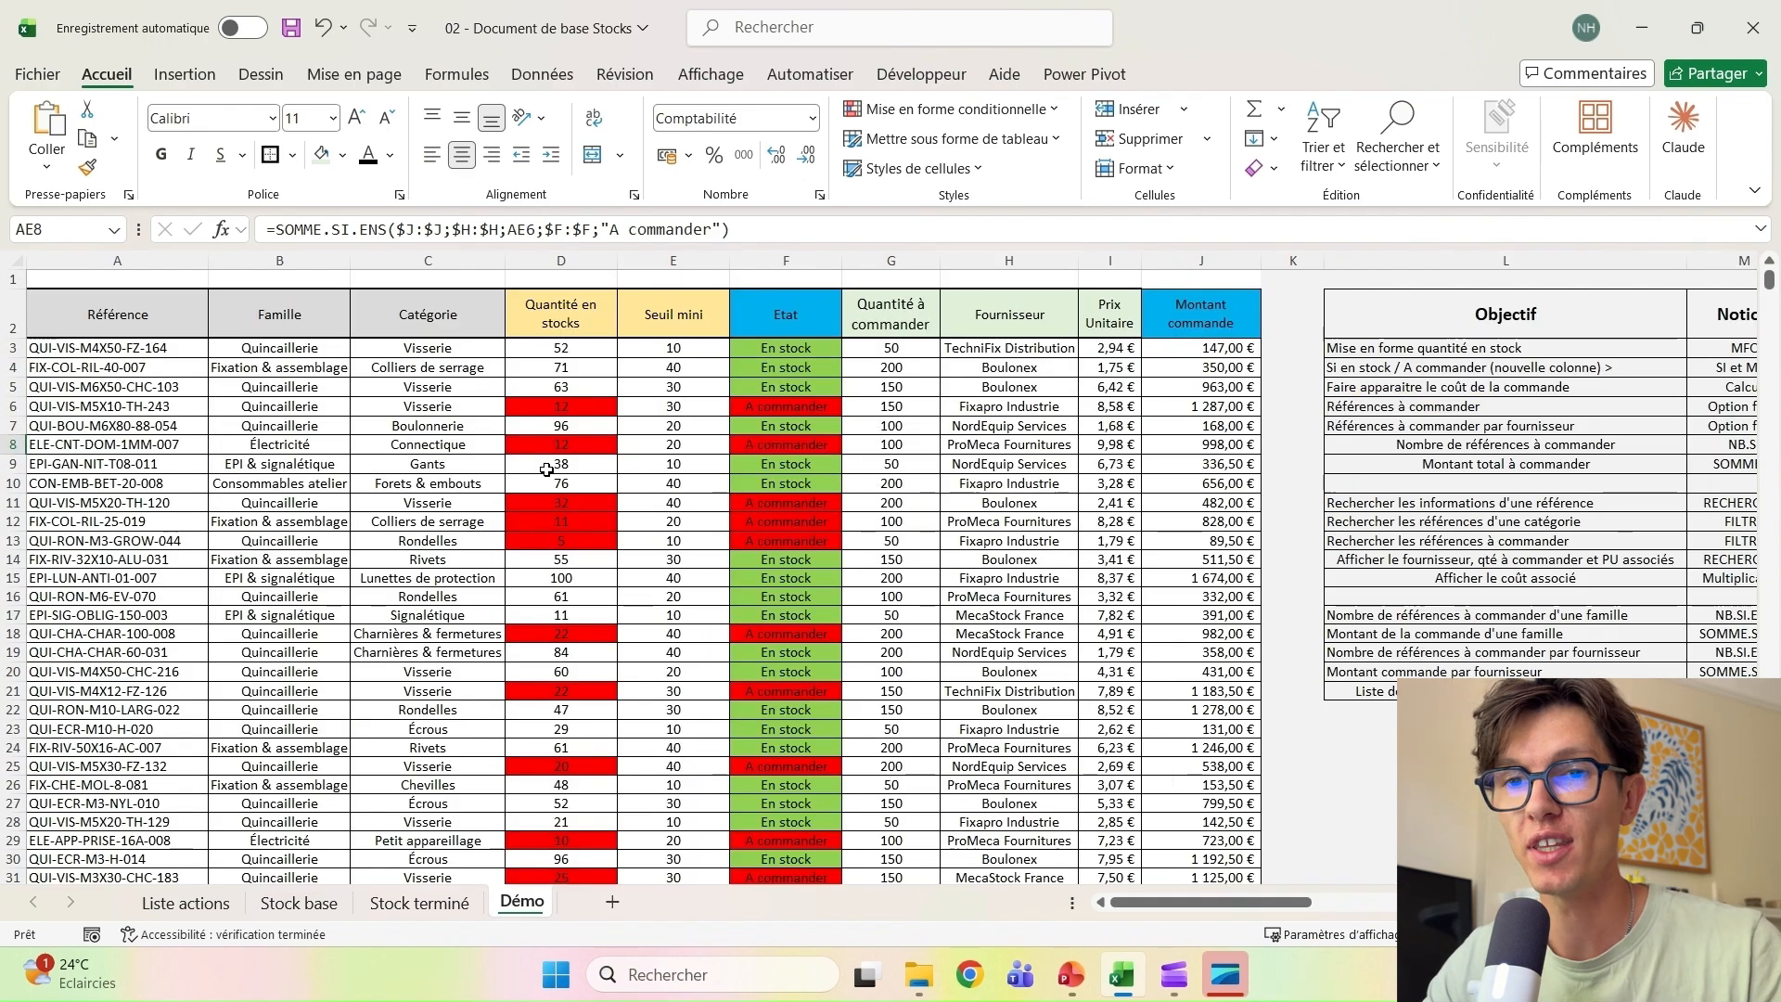
click(473, 432)
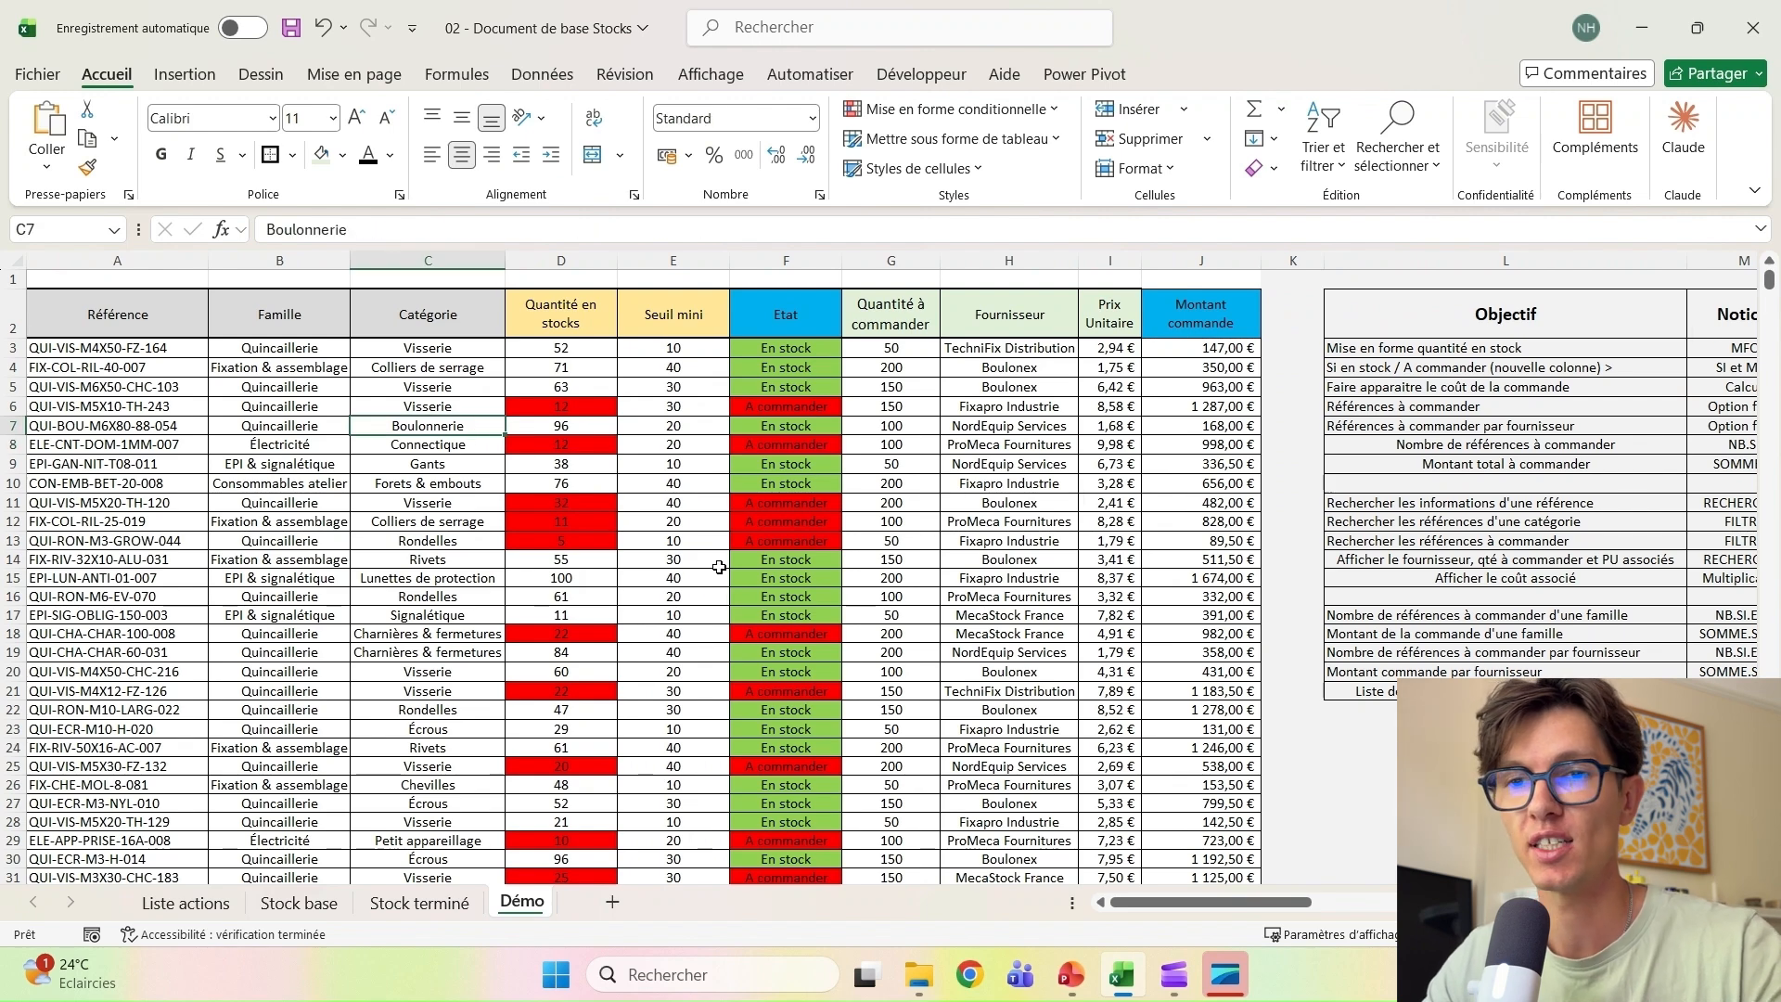
drag(1206, 902, 1610, 902)
click(1448, 549)
click(1421, 501)
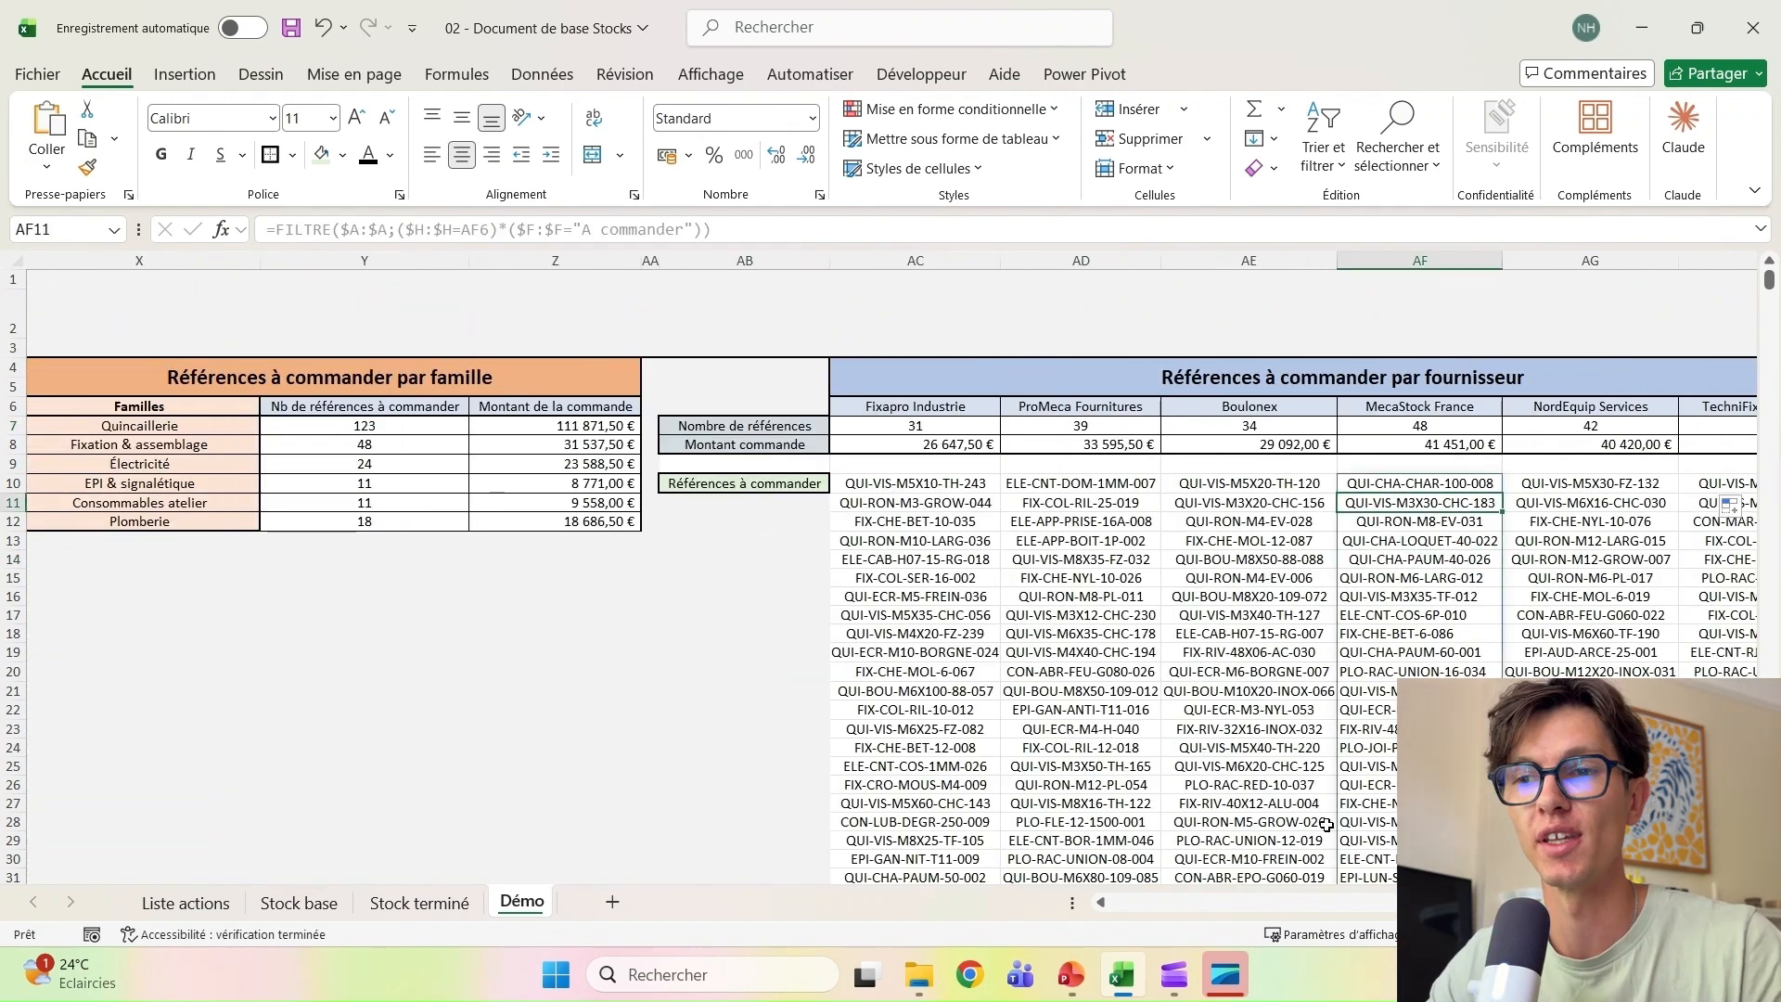
scroll(1326, 825, right, 3)
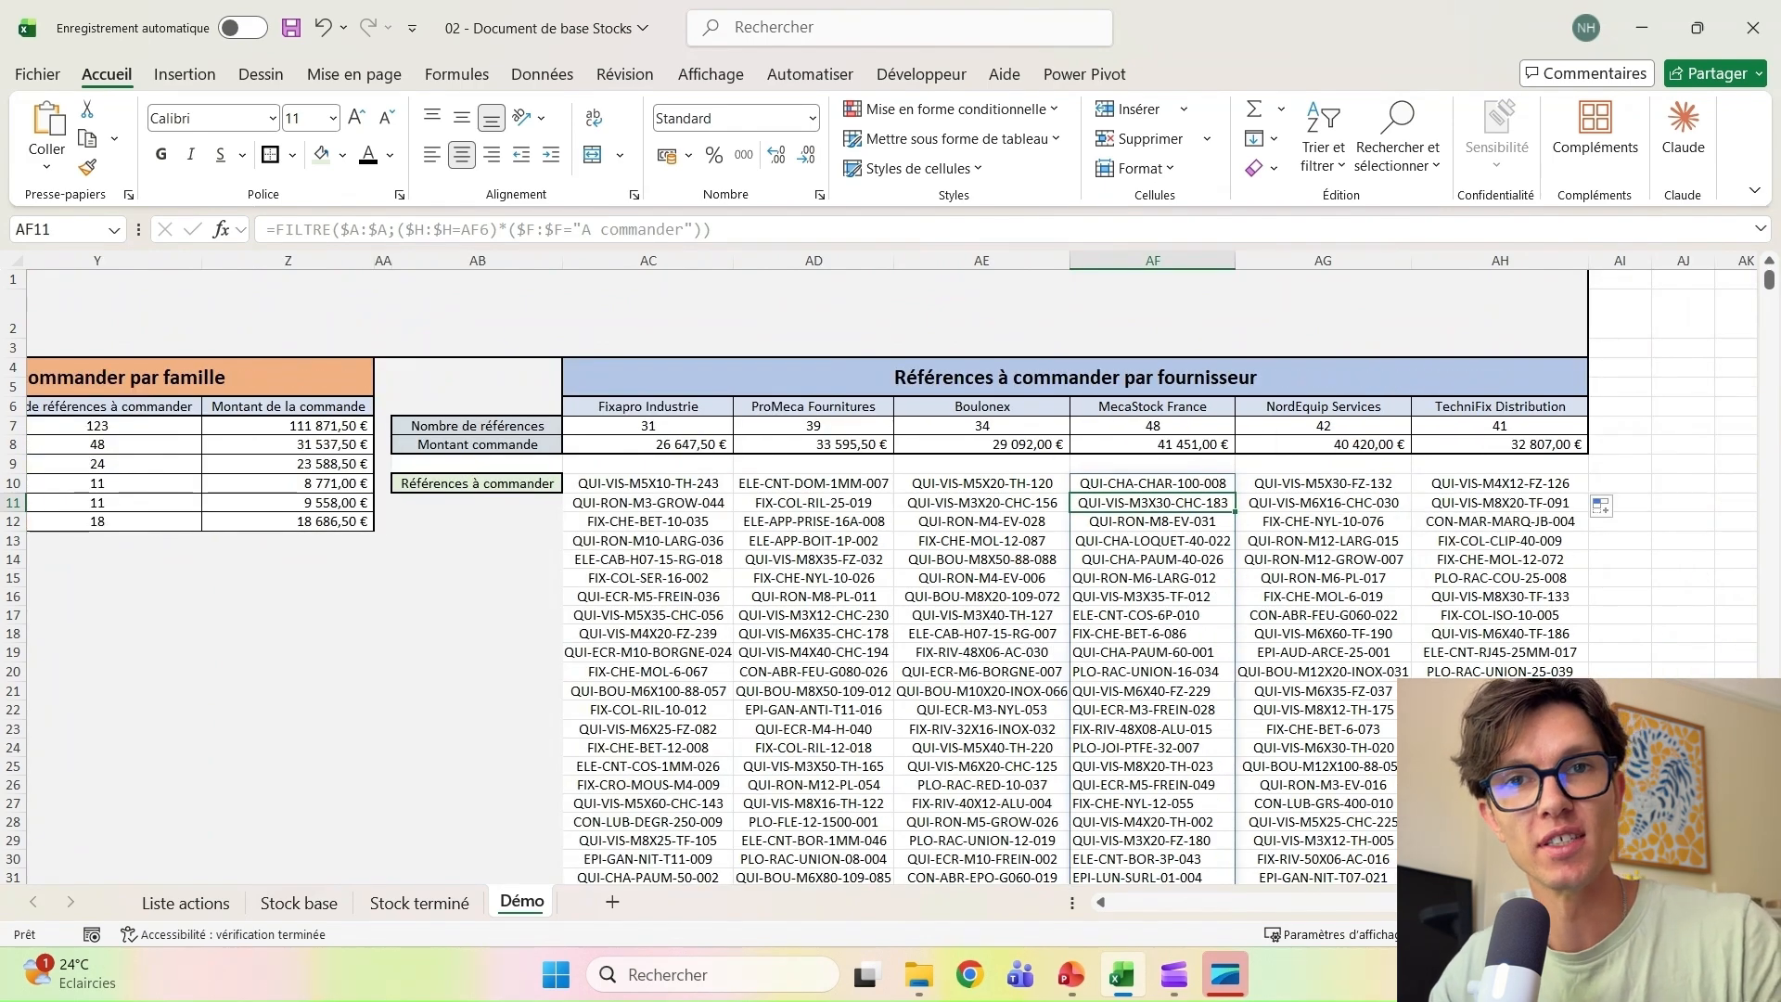